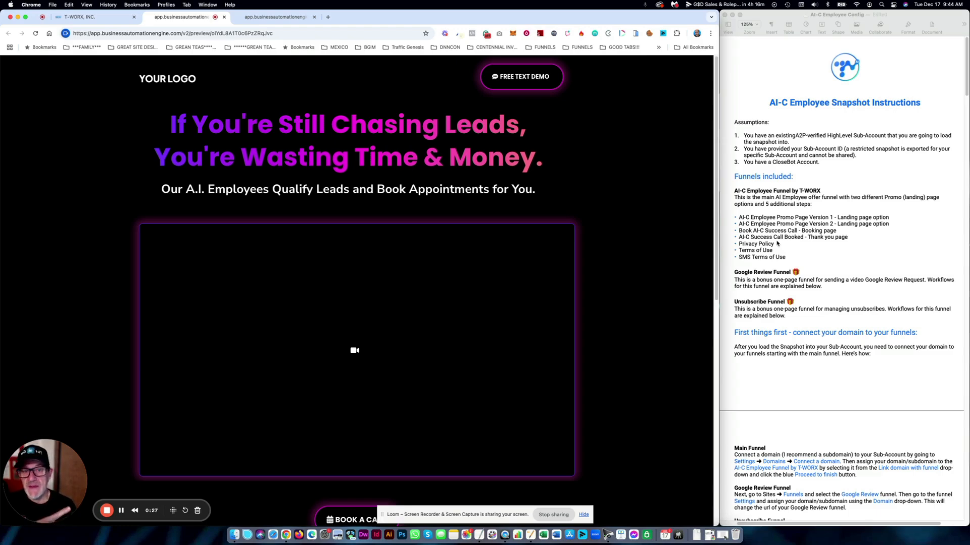
- On the first landing page preview, open and close the FREE TEXT DEMO signup form
left_click(505, 76)
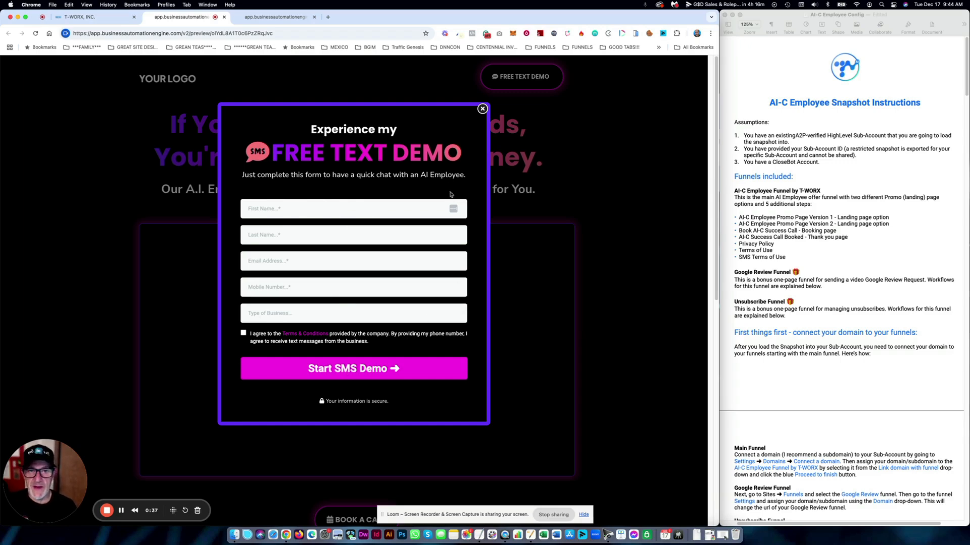
left_click(483, 109)
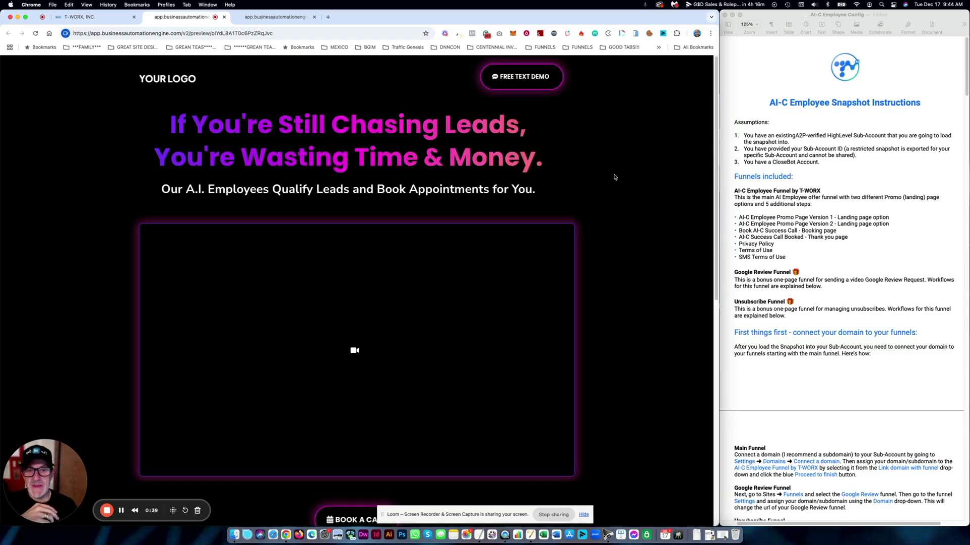
scroll(614, 196, "down", 10)
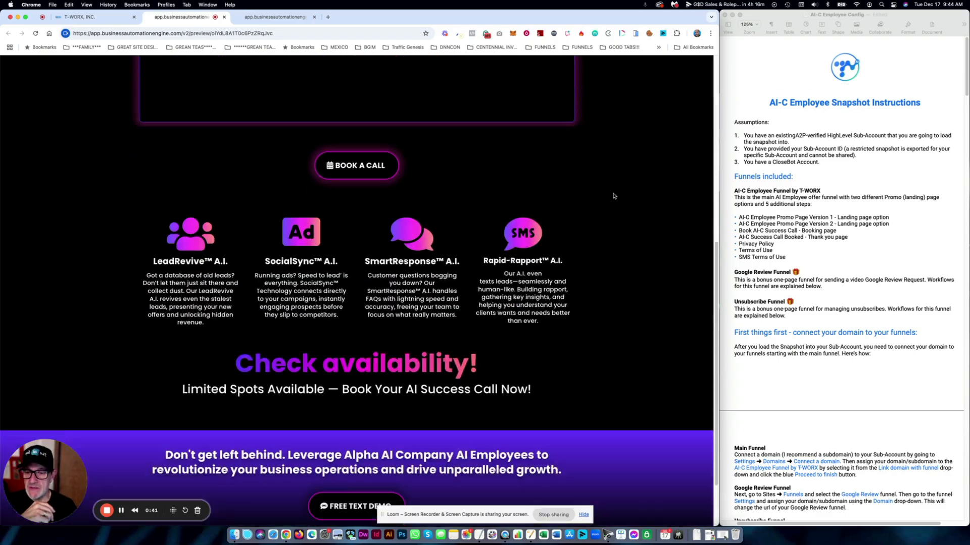
scroll(612, 195, "up", 9)
scroll(612, 123, "up", 1)
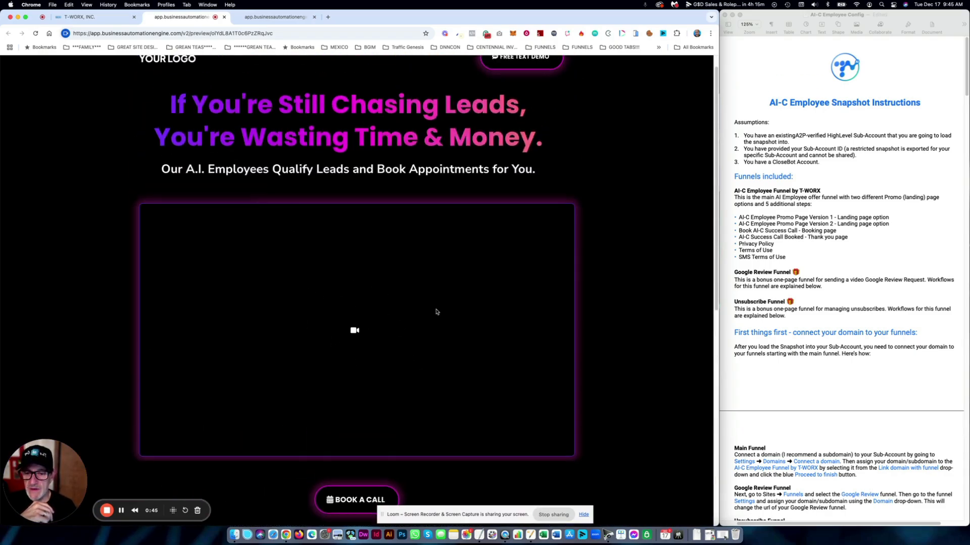
scroll(435, 310, "down", 8)
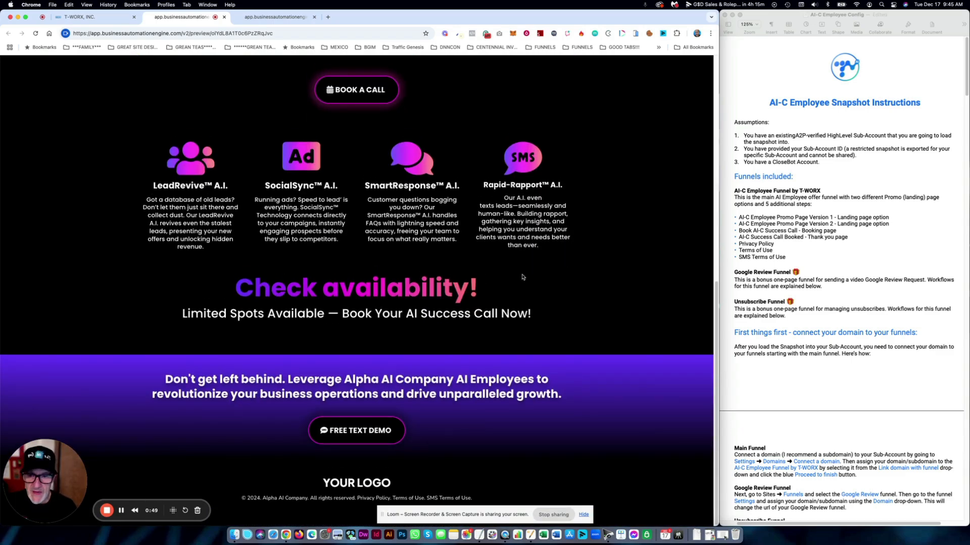
scroll(524, 277, "up", 10)
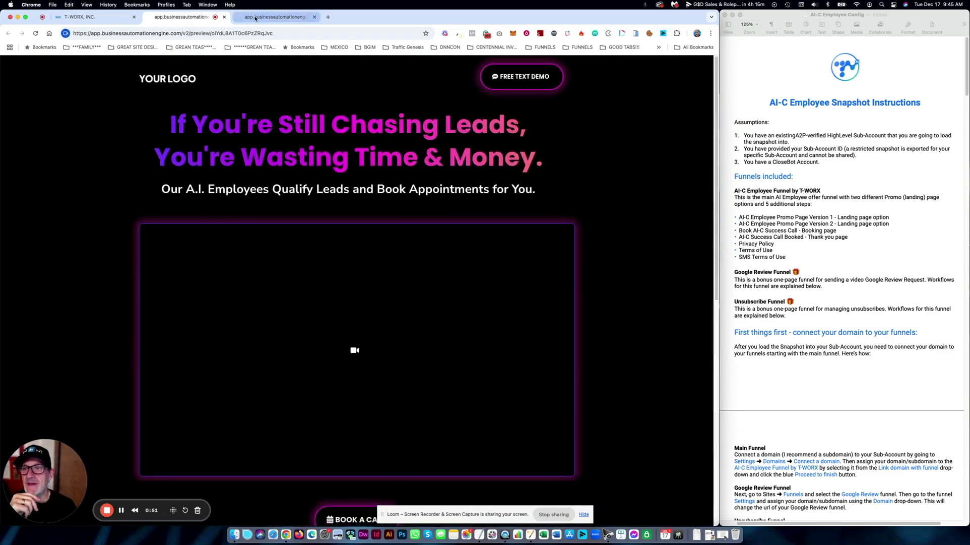
- On the second preview, open and close the FREE TEXT DEMO form twice, then close both previews
left_click(250, 19)
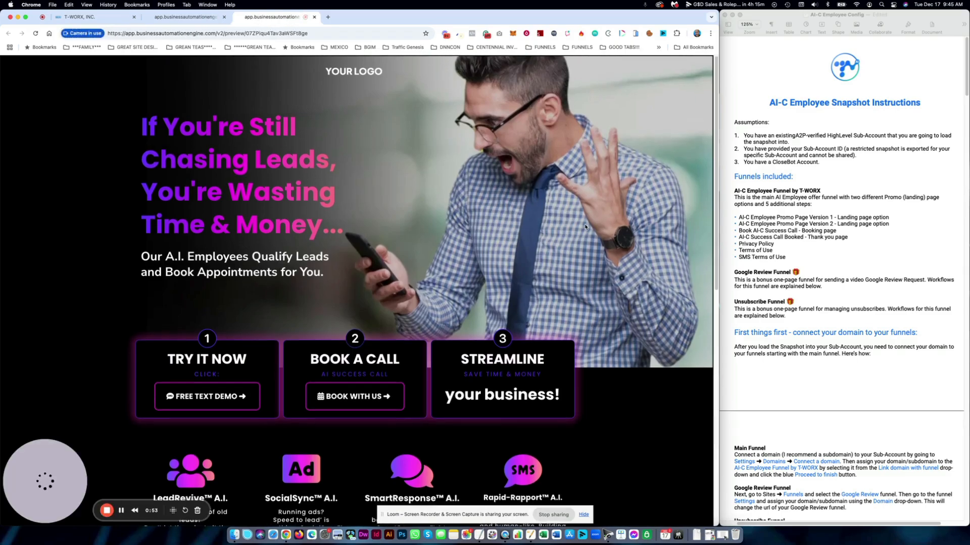
scroll(591, 228, "down", 6)
scroll(601, 230, "up", 6)
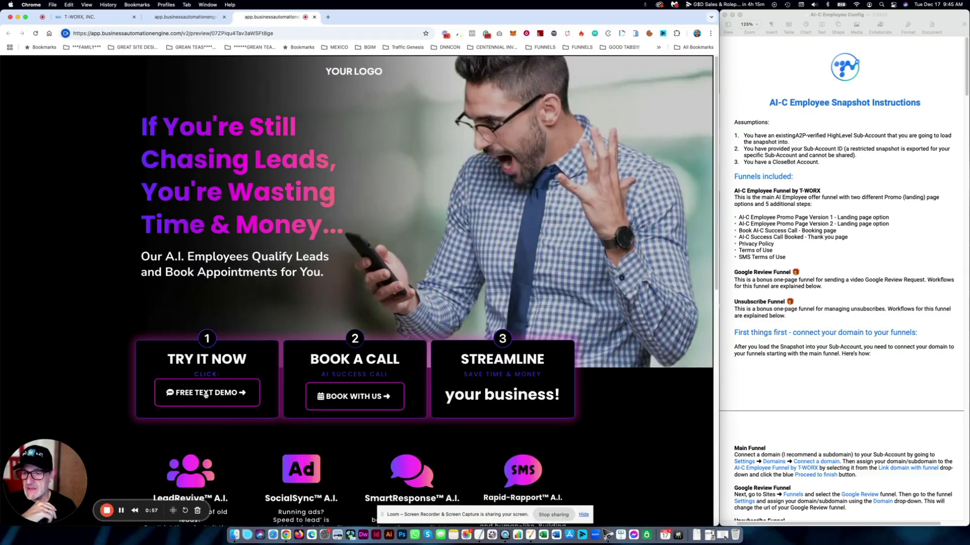
left_click(222, 395)
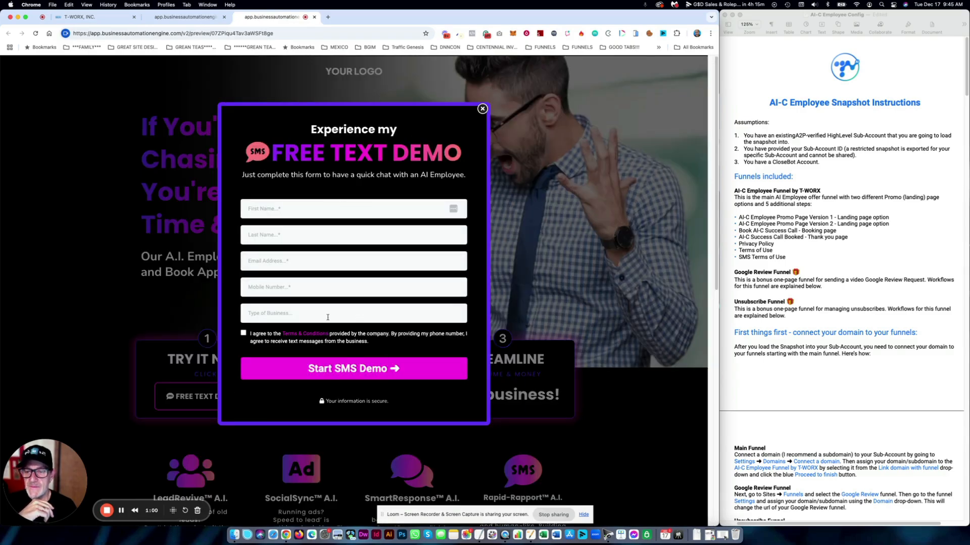
left_click(482, 109)
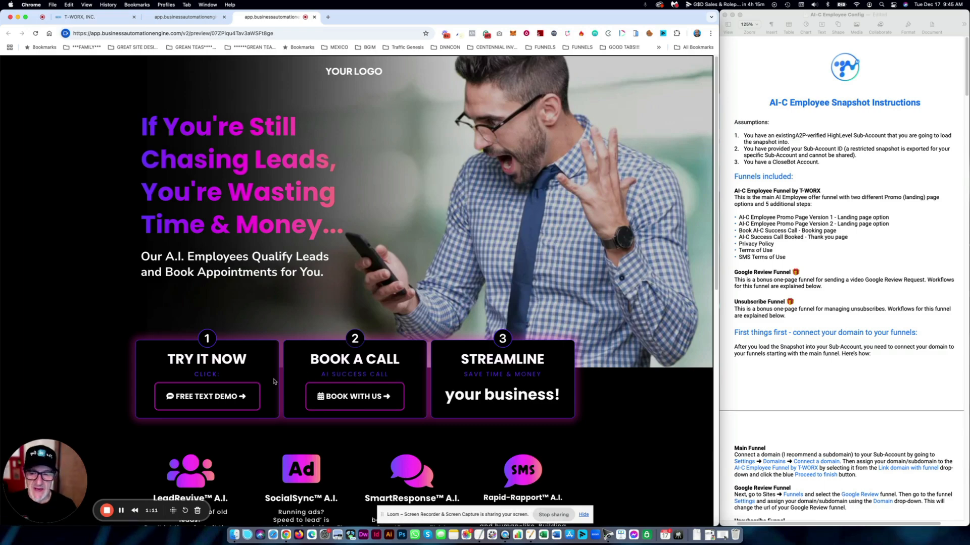
left_click(227, 399)
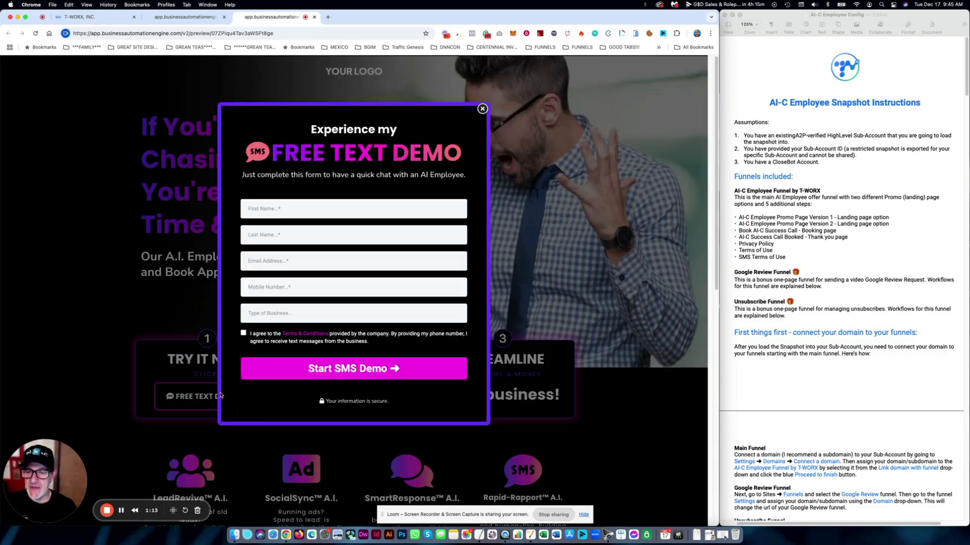
left_click(482, 109)
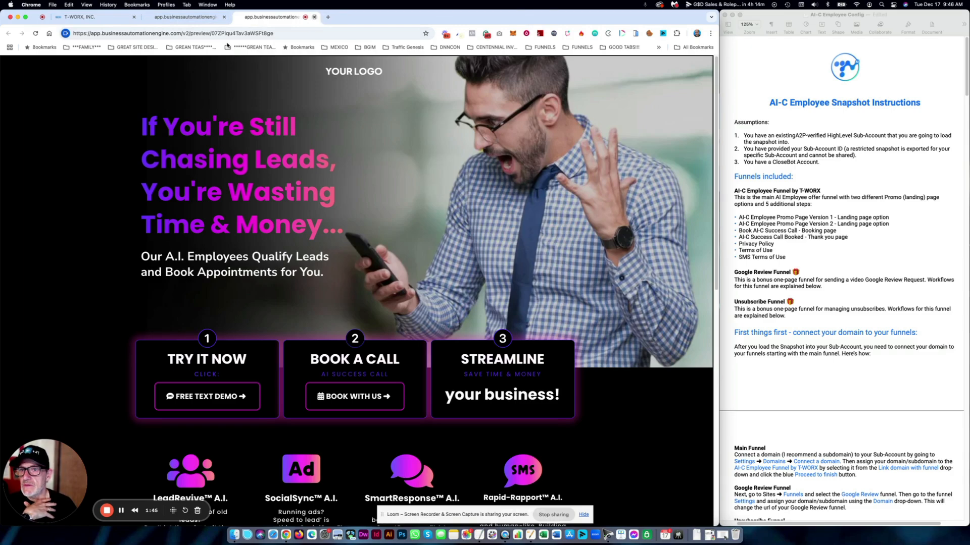
left_click(314, 18)
left_click(224, 17)
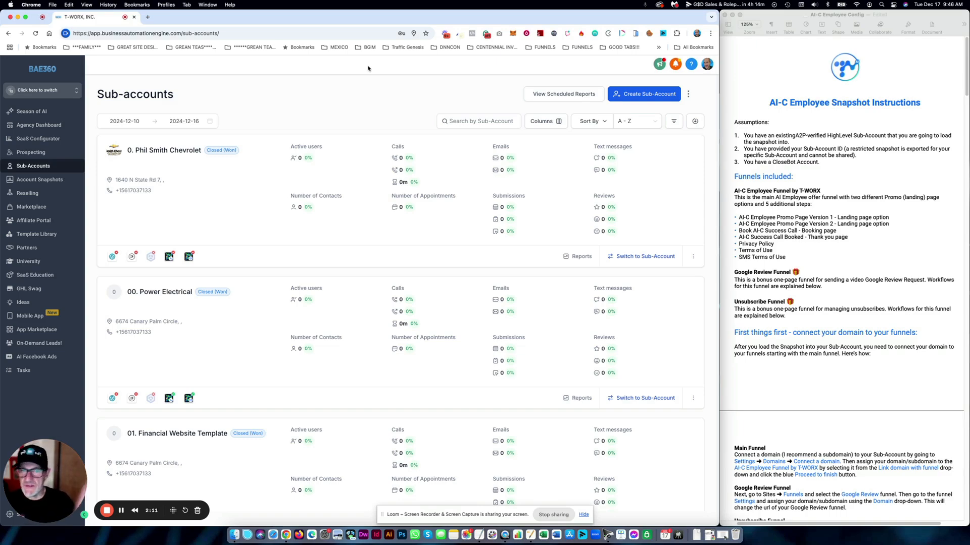
- Bring the AI-C Employee Snapshot Instructions forward and scroll through its assumptions and included funnels
left_click(912, 148)
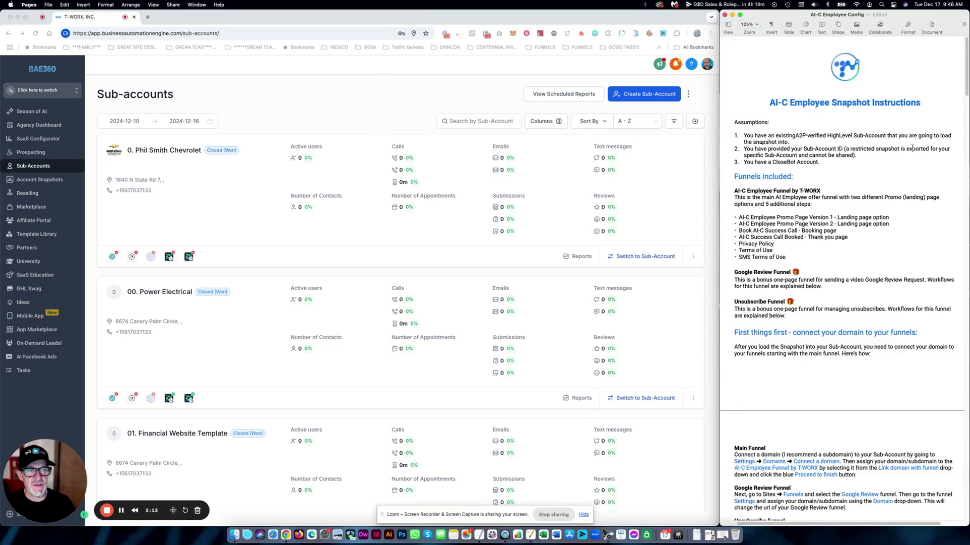
scroll(821, 123, "down", 5)
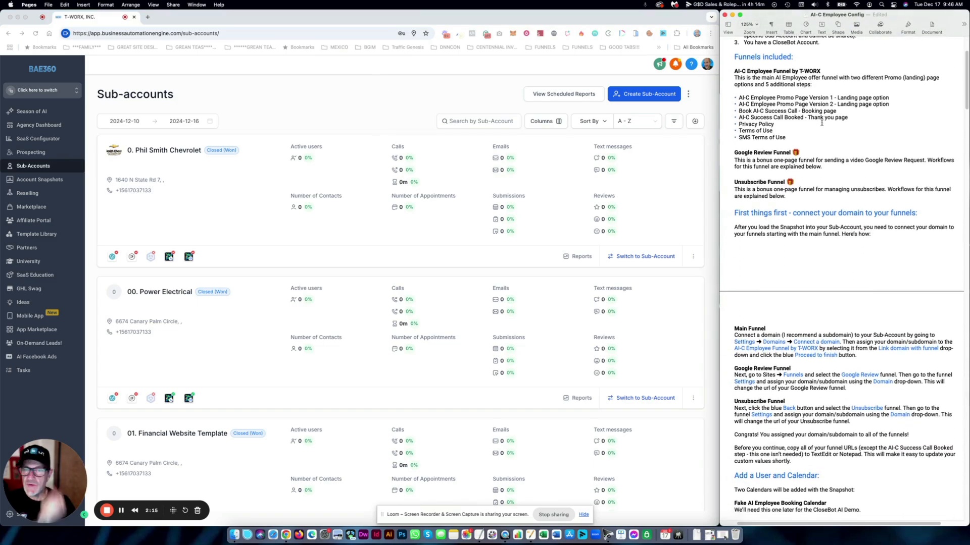
scroll(821, 123, "down", 20)
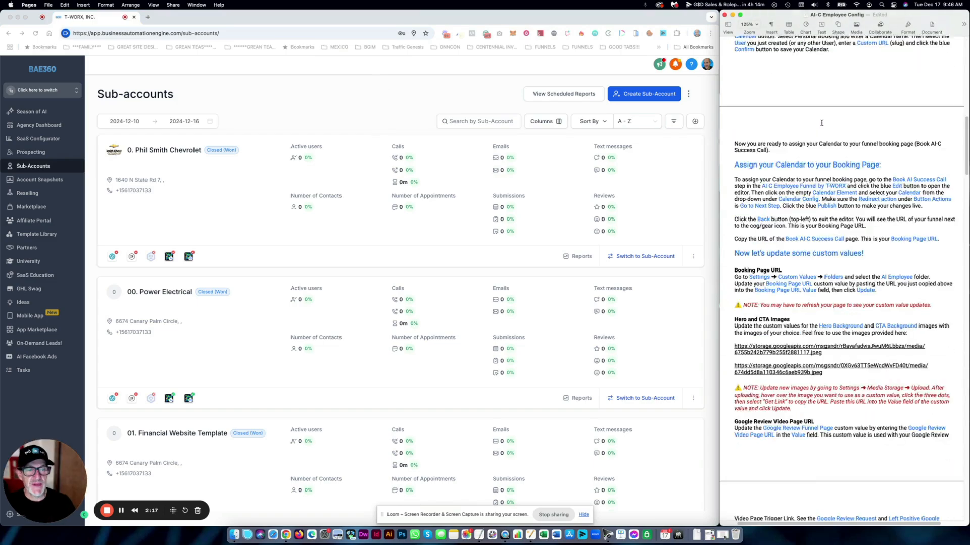
scroll(821, 123, "up", 20)
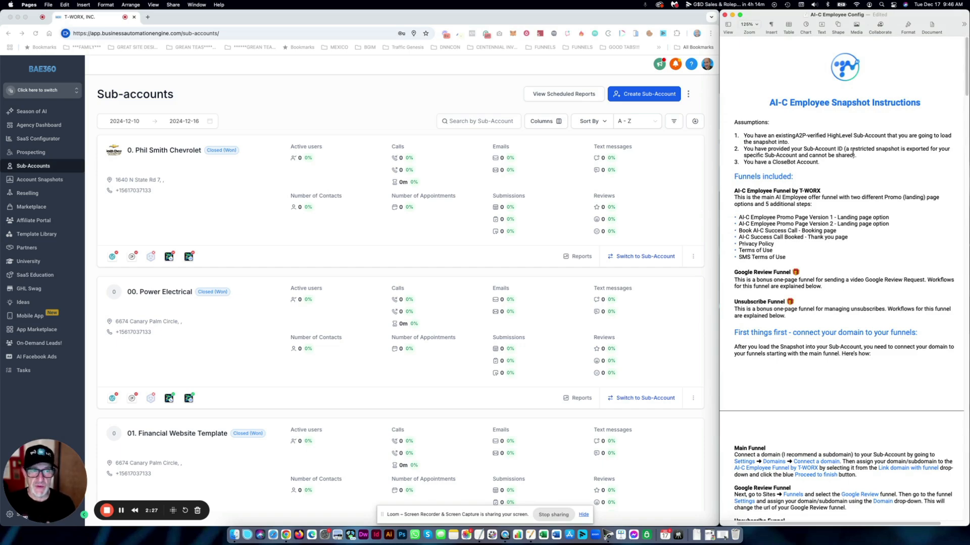
- Insert the missing space between 'existing' and 'A2P' and select the first assumption
left_click(795, 136)
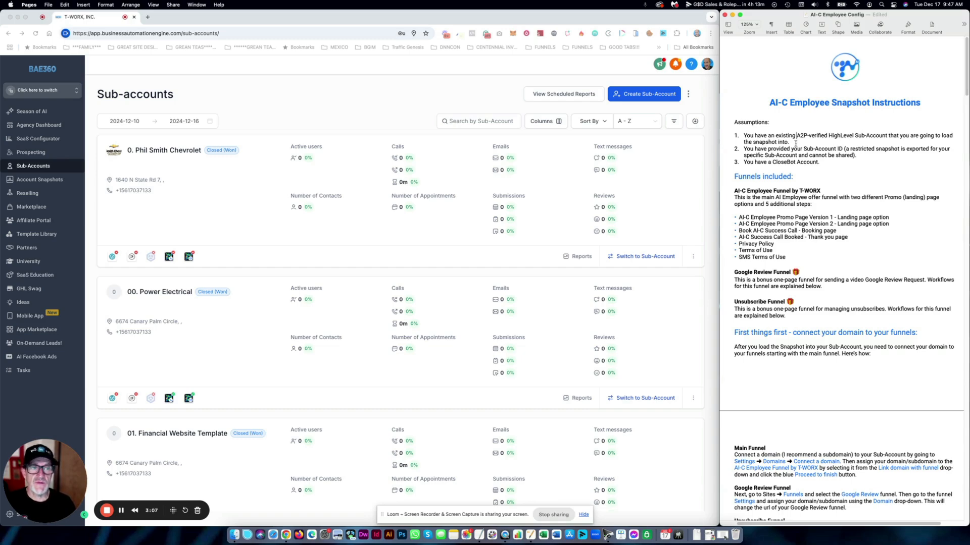
left_click_drag(789, 143, 743, 136)
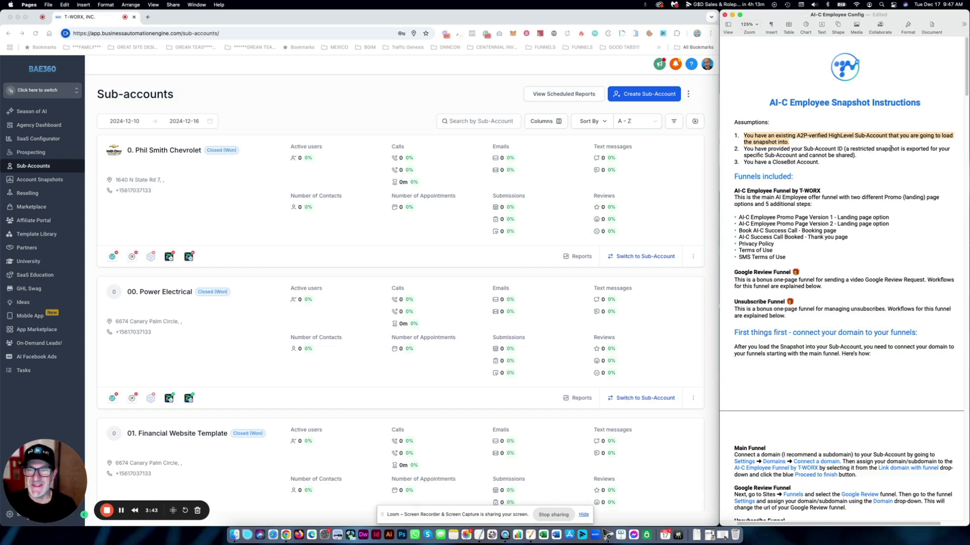
- Switch into the T-WORX, INC. sub-account in HighLevel
left_click(288, 91)
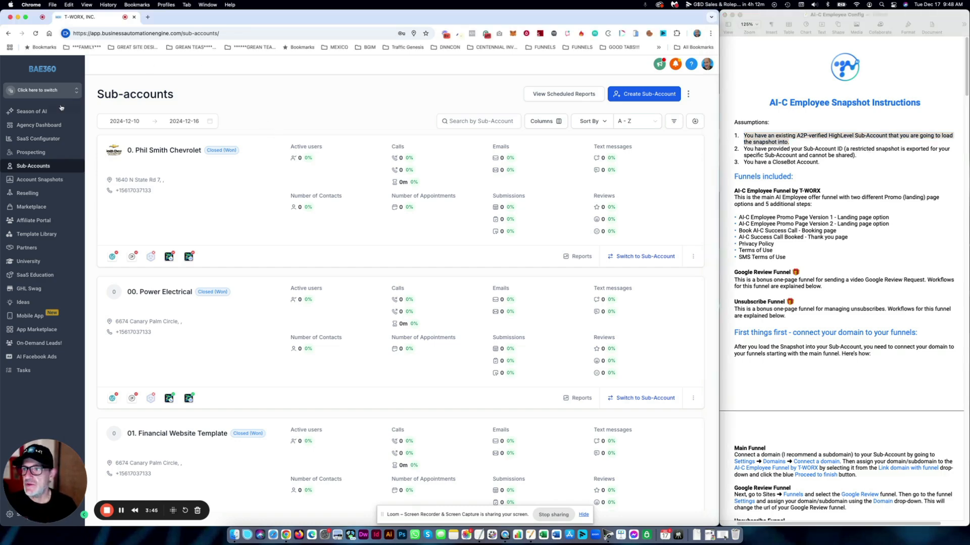
left_click(70, 95)
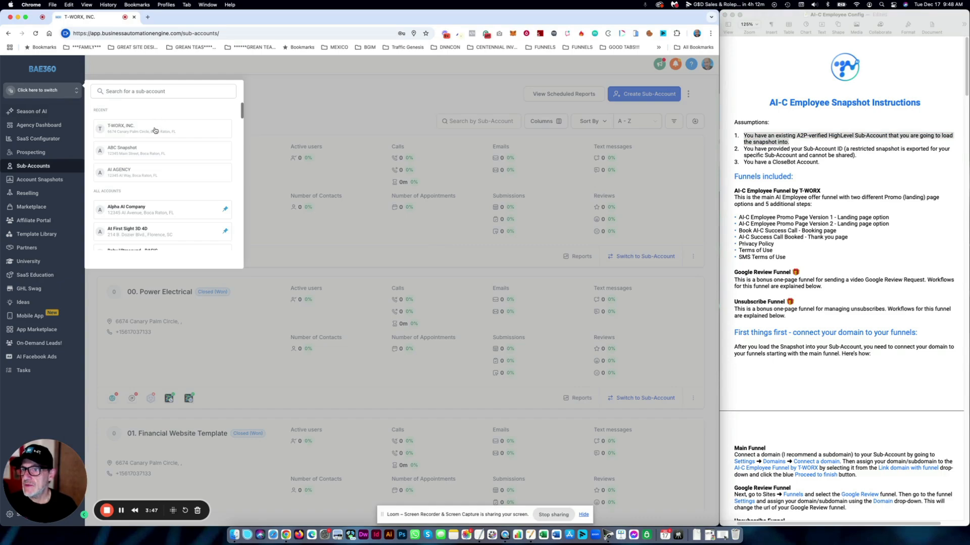
left_click(159, 128)
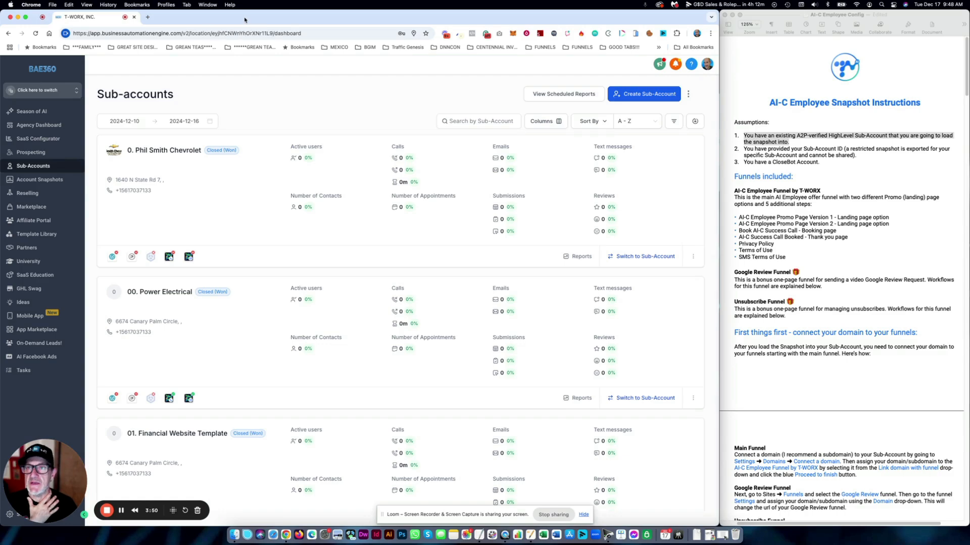
- Select the location ID within the sub-account dashboard's web address
left_click(307, 34)
left_click(309, 34)
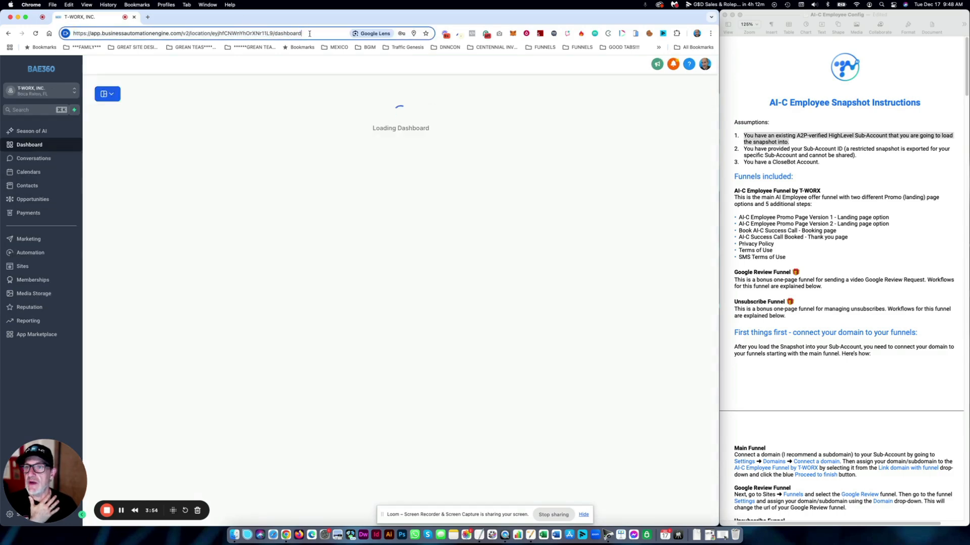
left_click_drag(306, 34, 72, 34)
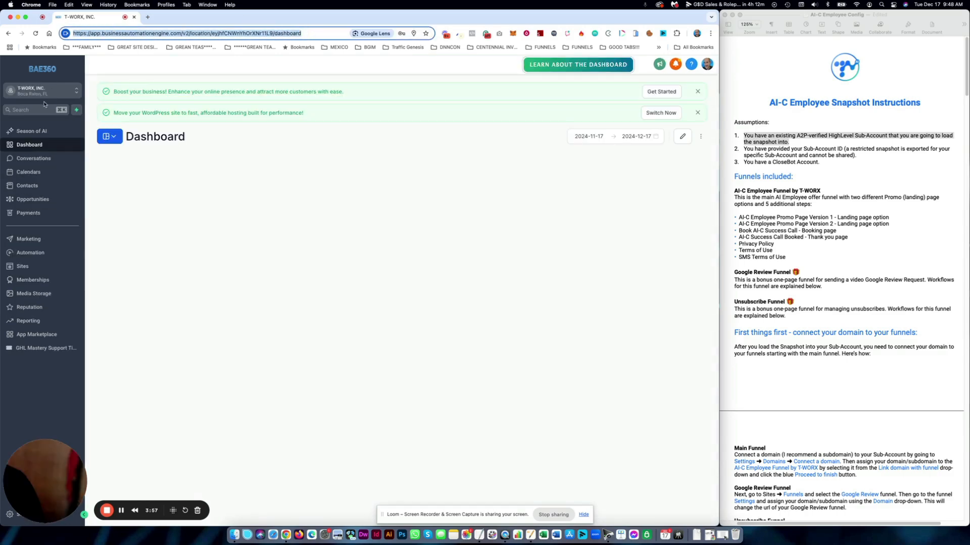
double_click(238, 33)
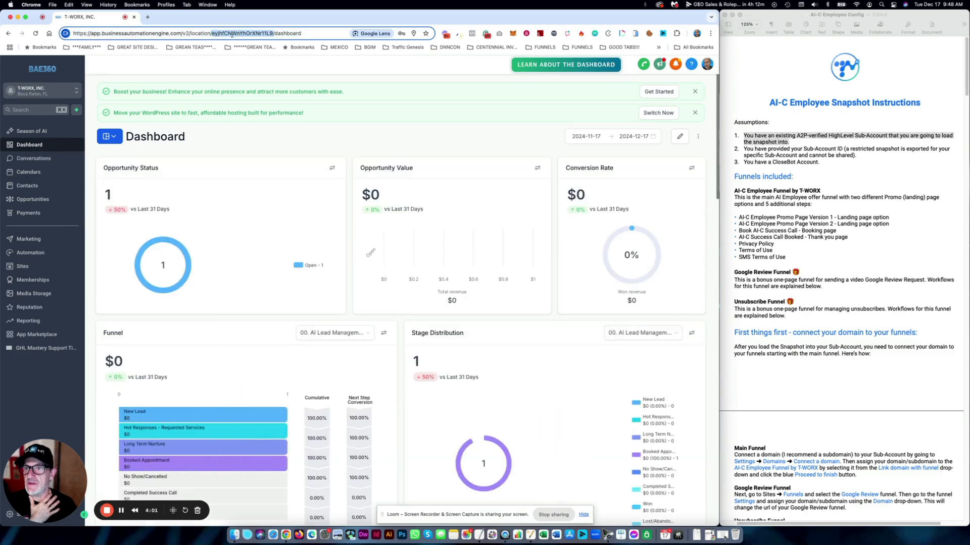
left_click(273, 33)
left_click_drag(273, 33, 228, 33)
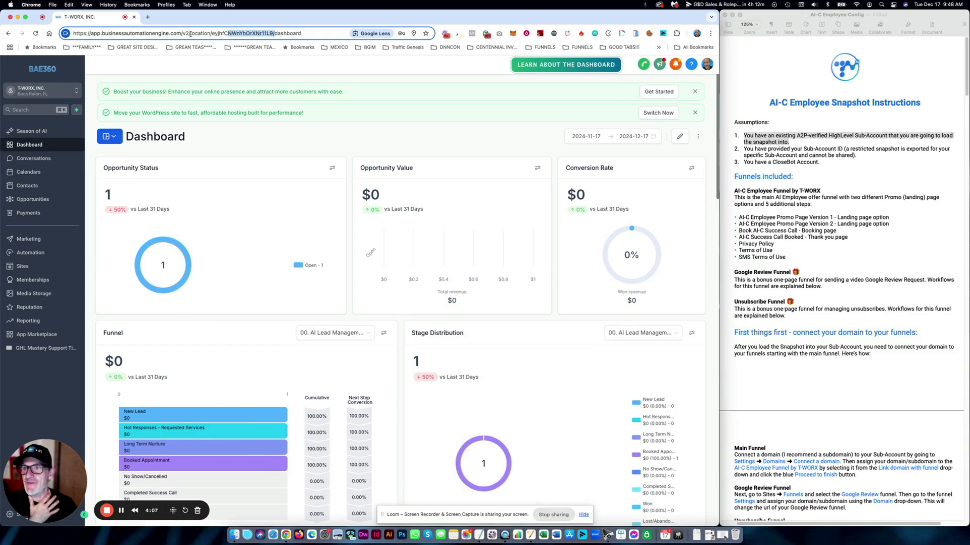
double_click(239, 33)
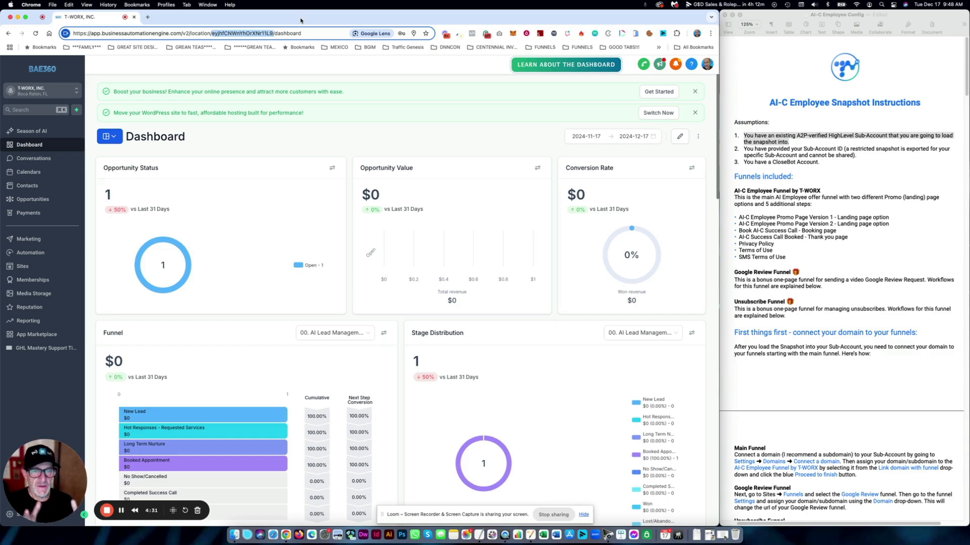
- In the instructions document, deselect the first assumption and select the Funnels included heading text
left_click(802, 188)
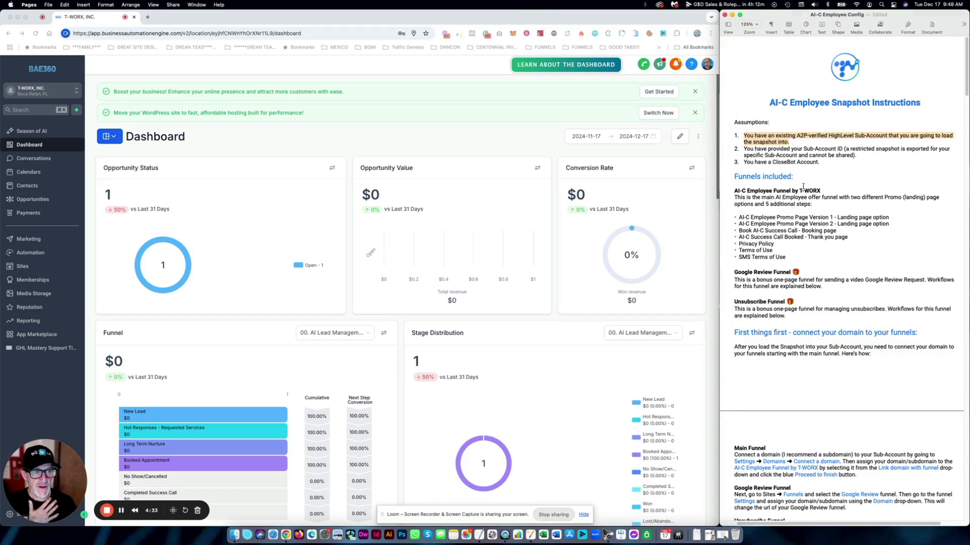
left_click(804, 192)
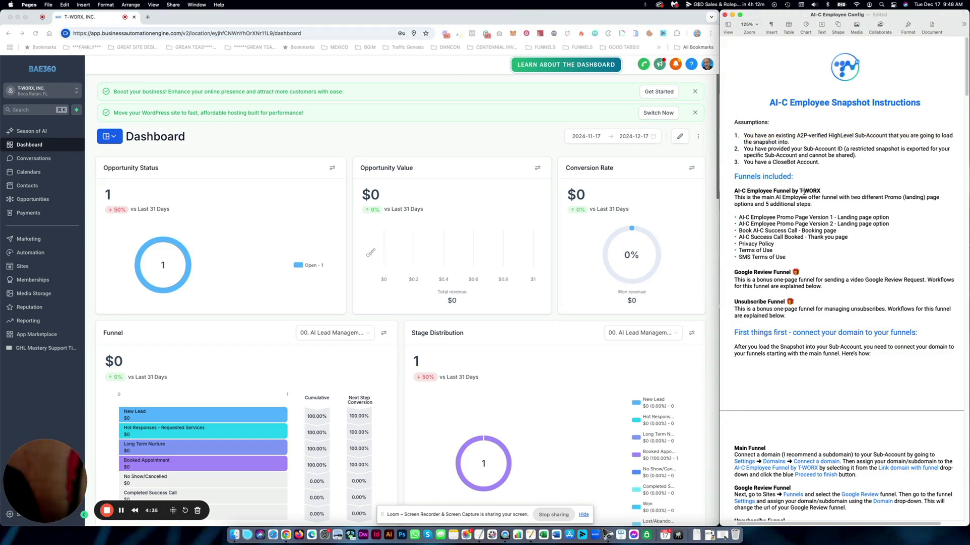
left_click(820, 175)
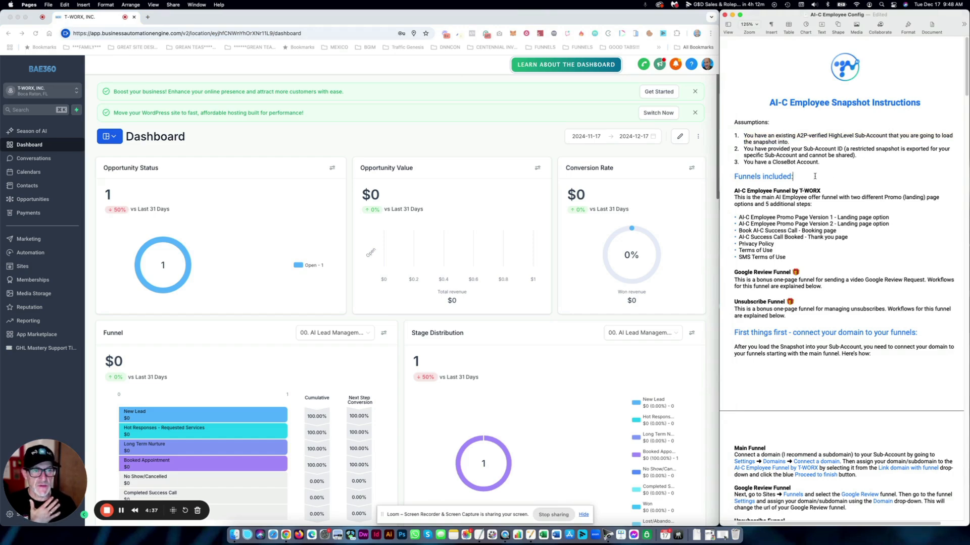
left_click_drag(815, 177, 747, 177)
- Back in the browser, leave the sub-account for the agency view
left_click(468, 80)
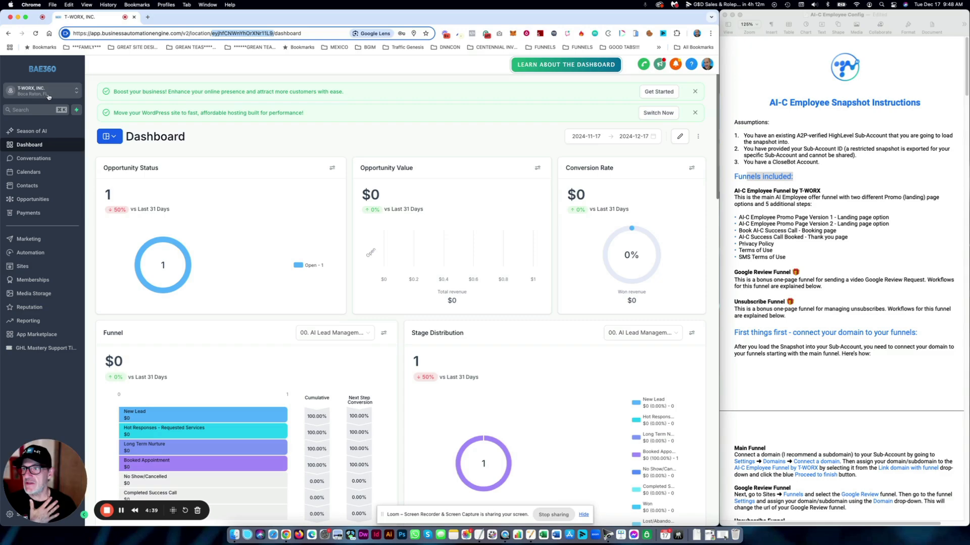
left_click(49, 91)
left_click(124, 116)
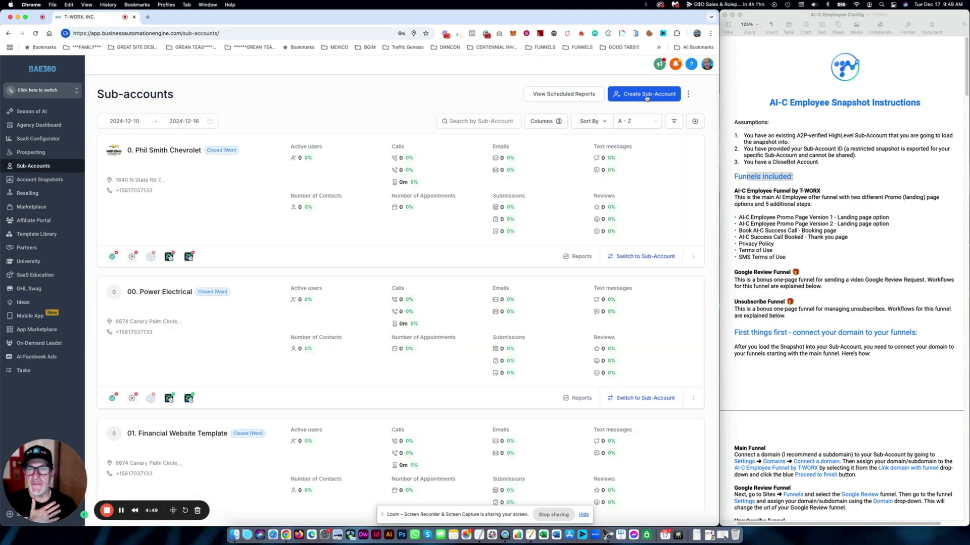
- Create a new sub-account from the AI-C Employee Snapshot by T-WORX in My Snapshots
left_click(646, 97)
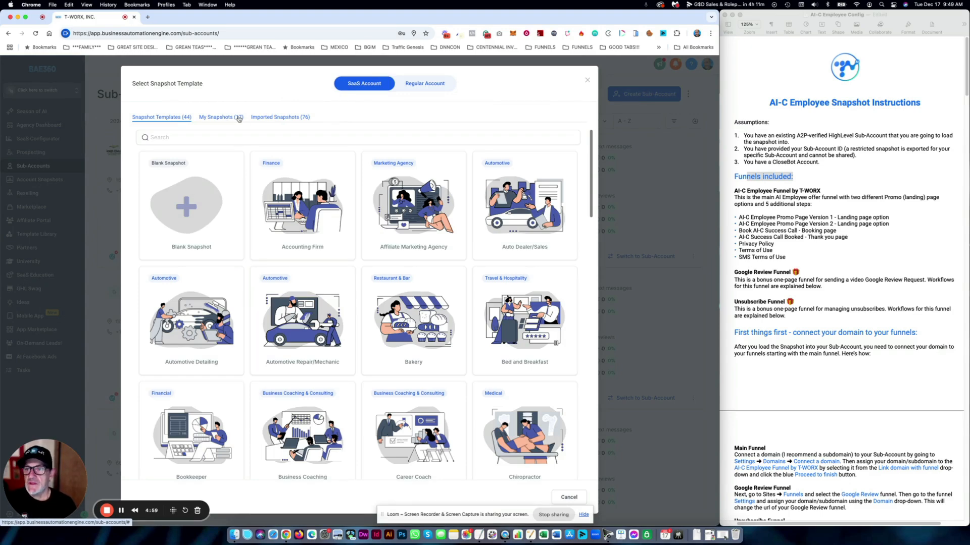
left_click(238, 119)
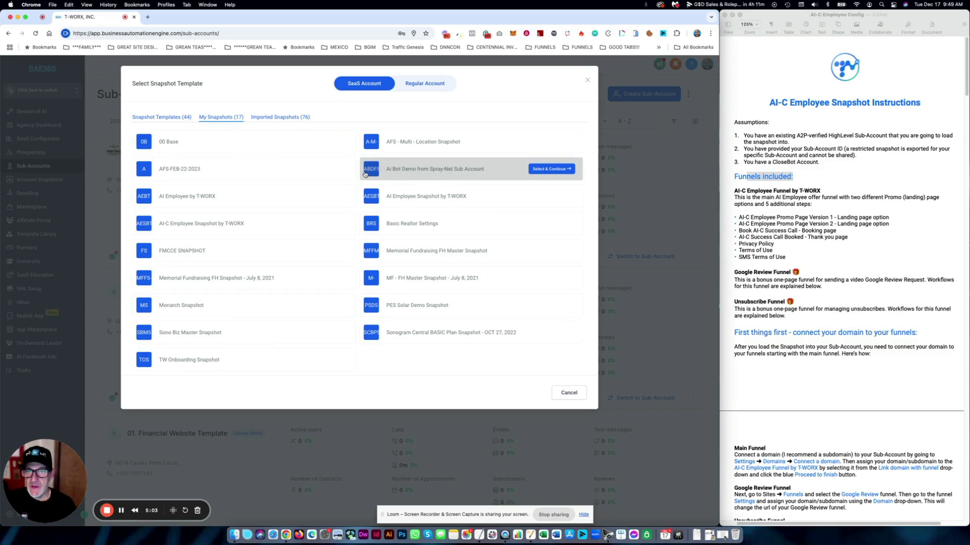
mouse_move(169, 227)
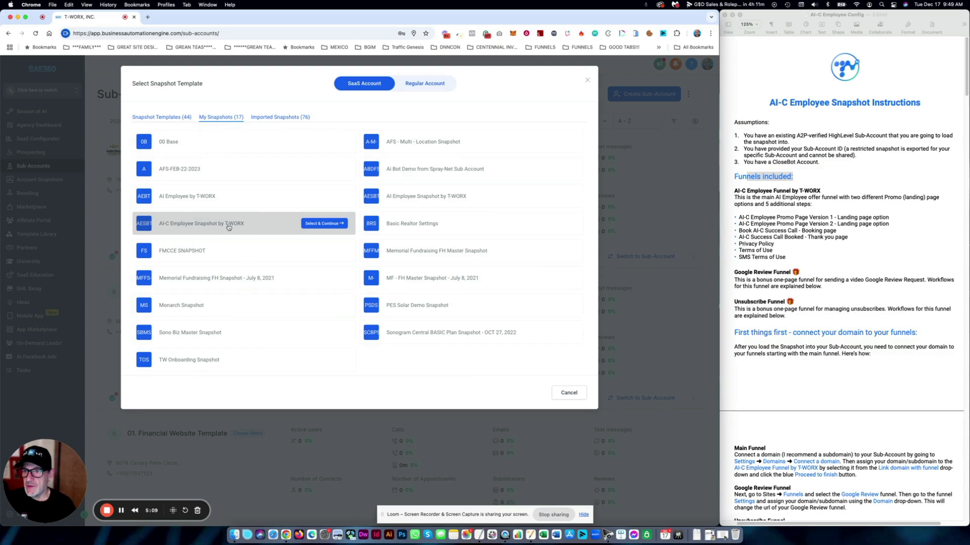
left_click(331, 225)
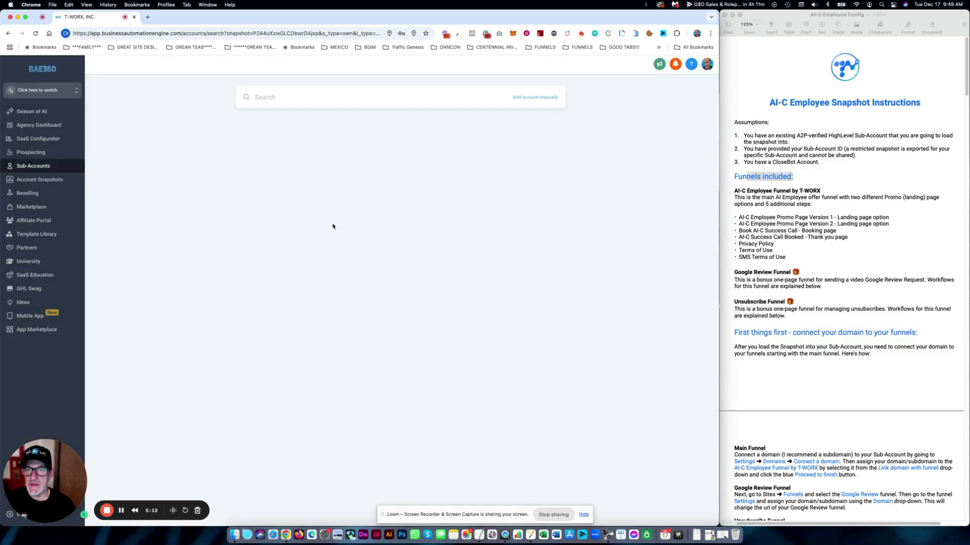
- Choose manual entry and fill in the owner's first name, last name and e-mail address
left_click(540, 97)
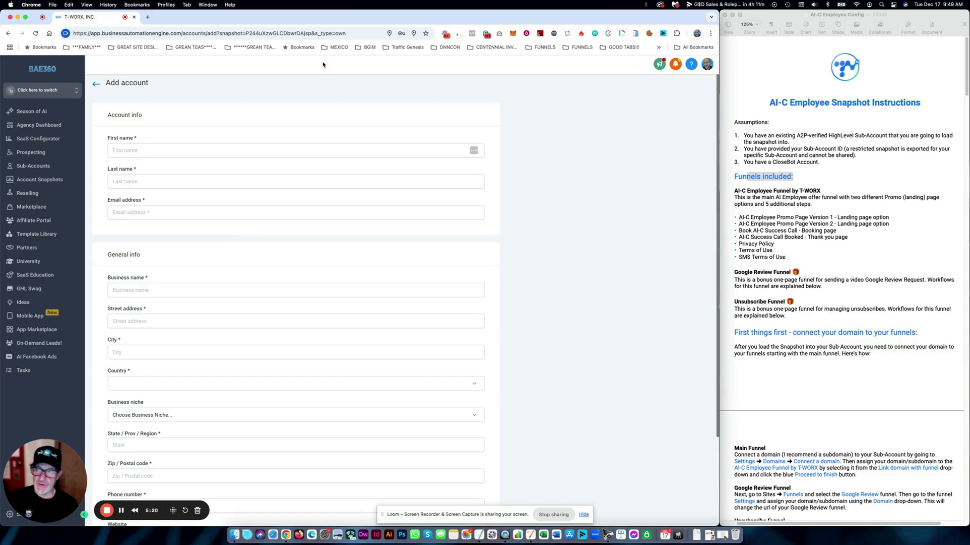
left_click(260, 152)
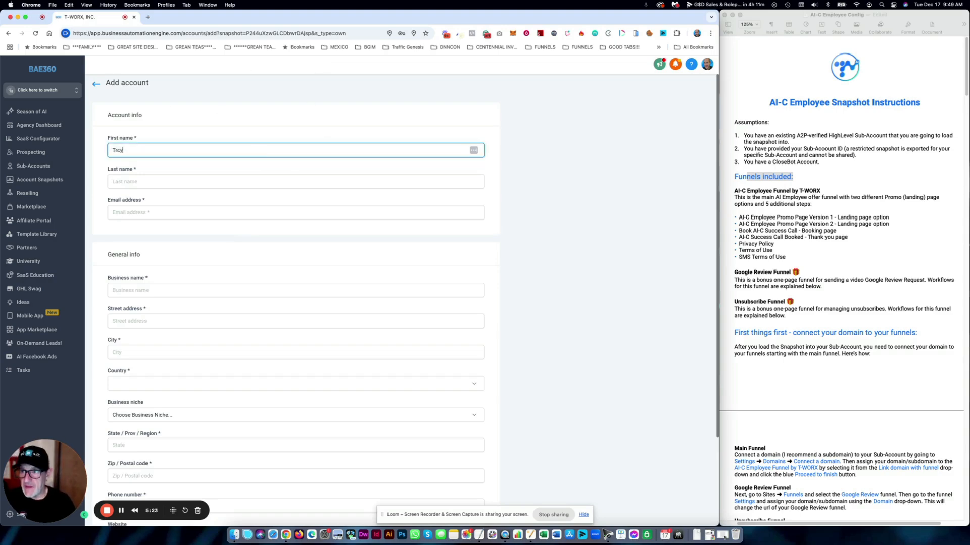
key("Tab")
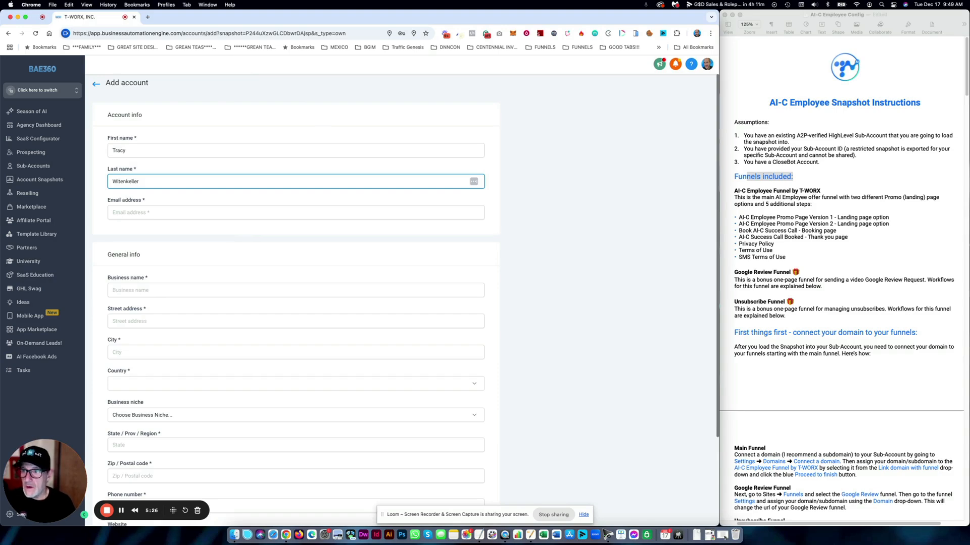
key("Tab")
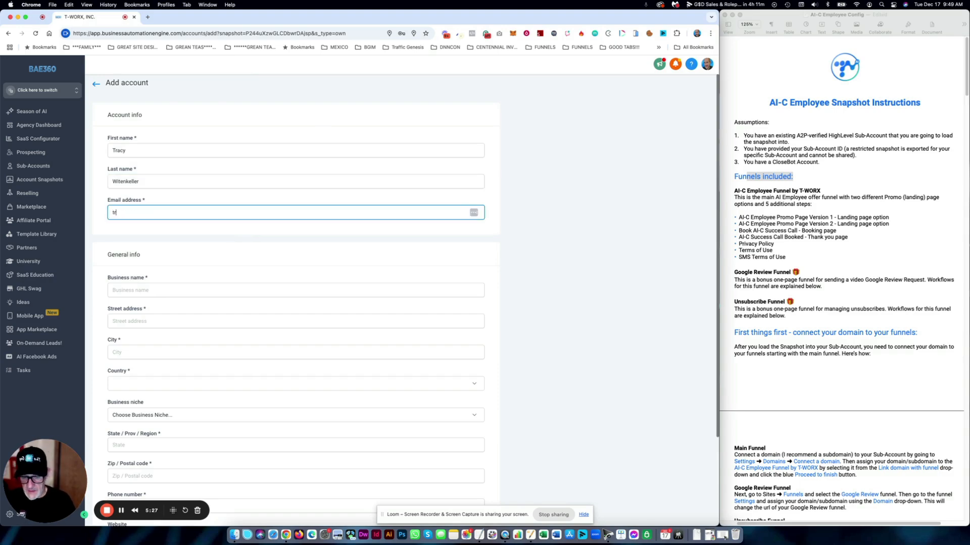
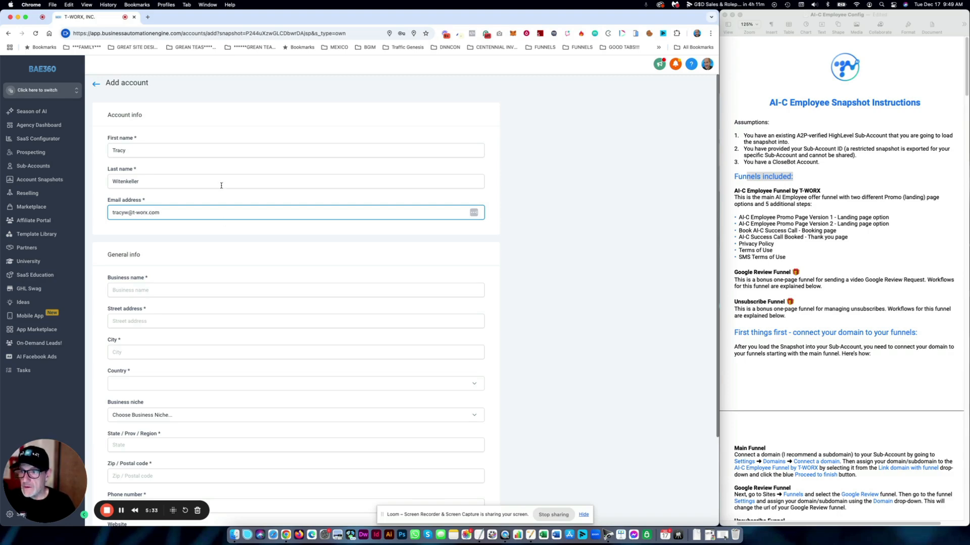
- Enter business name ABC along with the street address and city
left_click(163, 294)
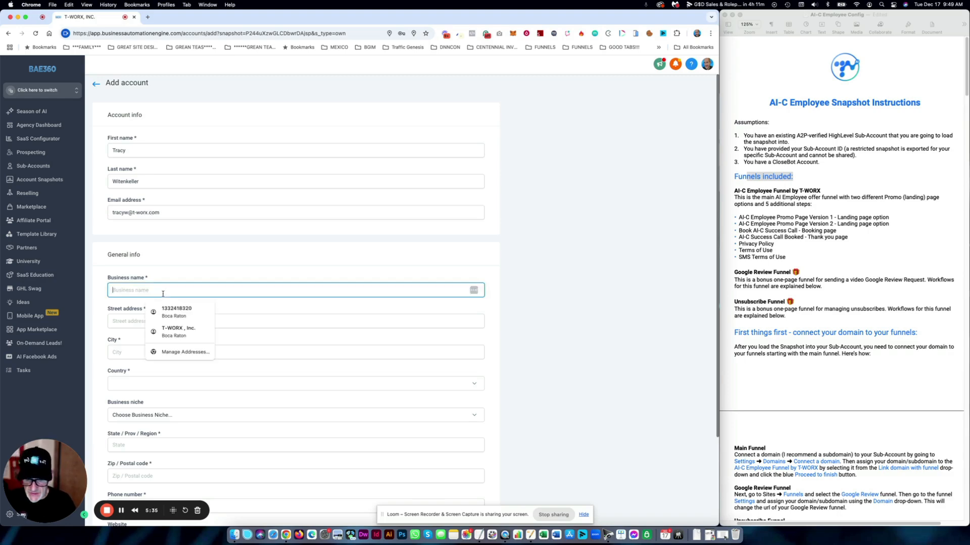
type("ABC")
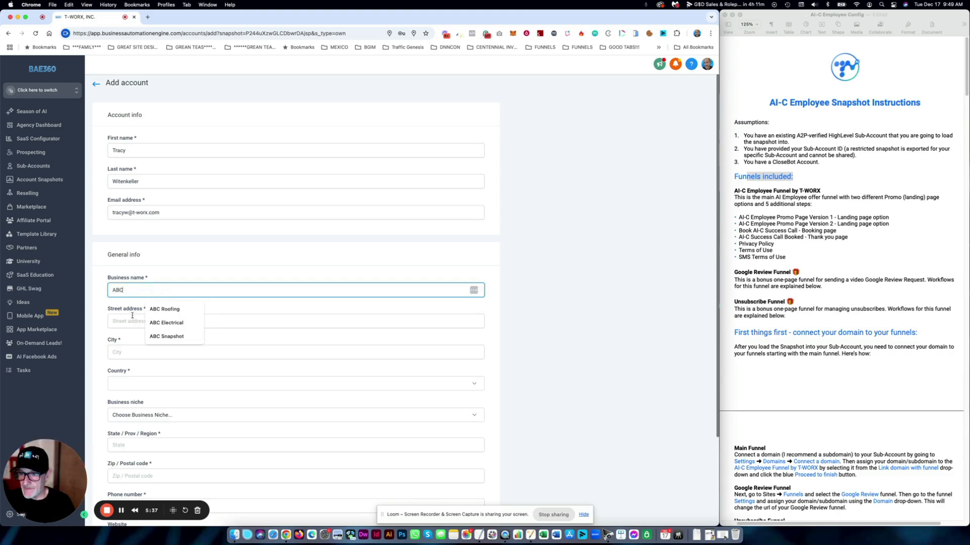
key("Escape")
key("Tab")
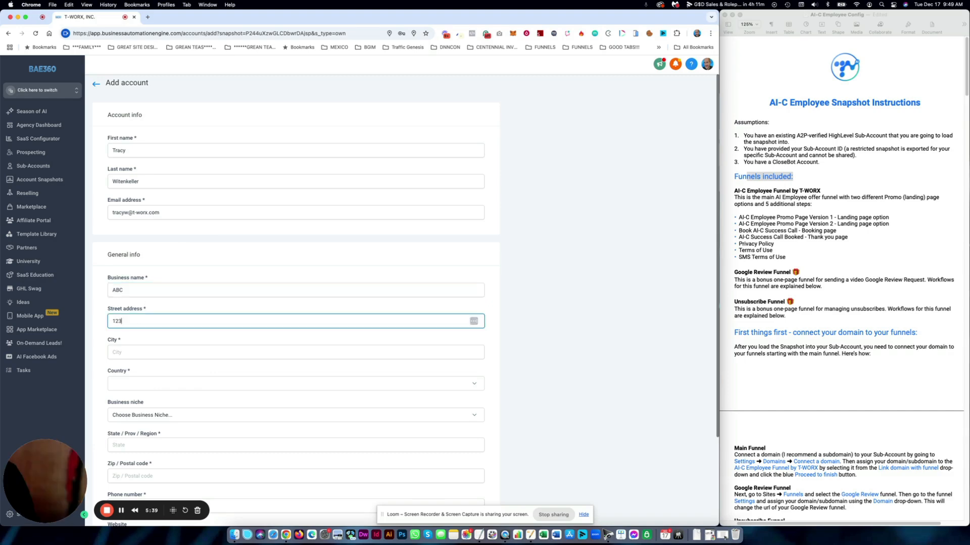
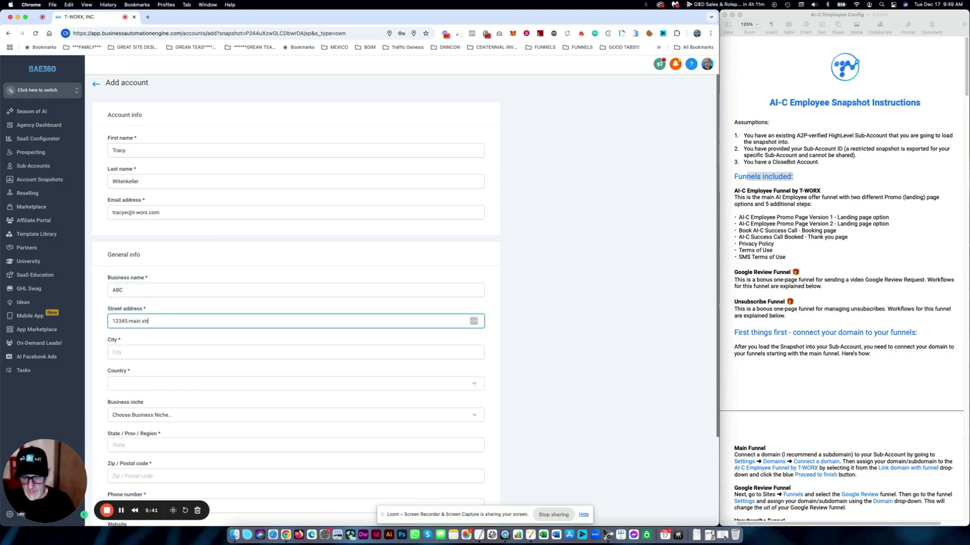
left_click(140, 352)
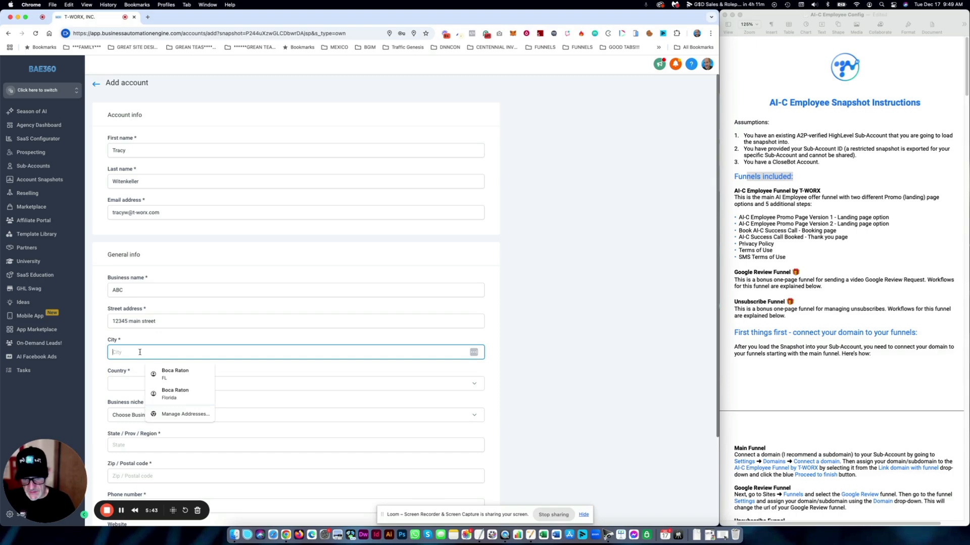
type("oca raton")
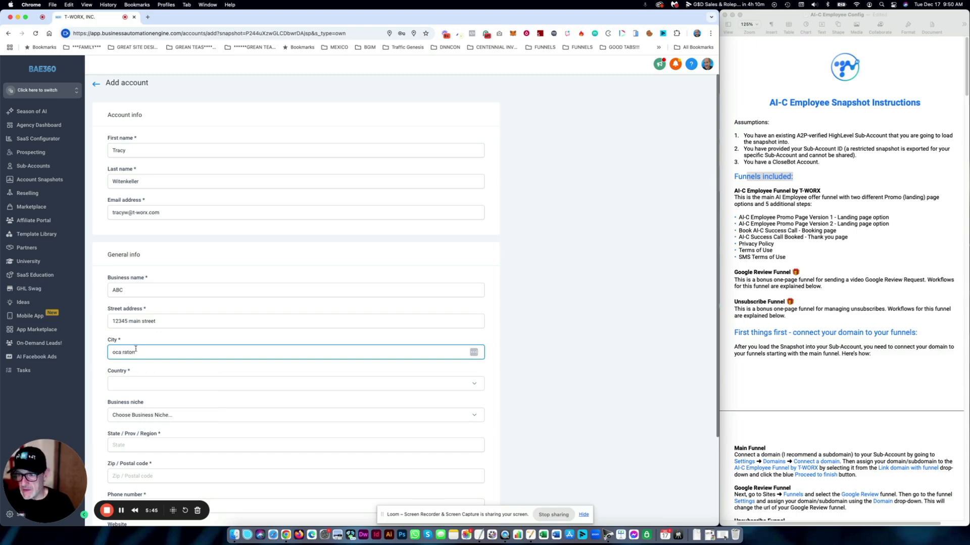
type("B")
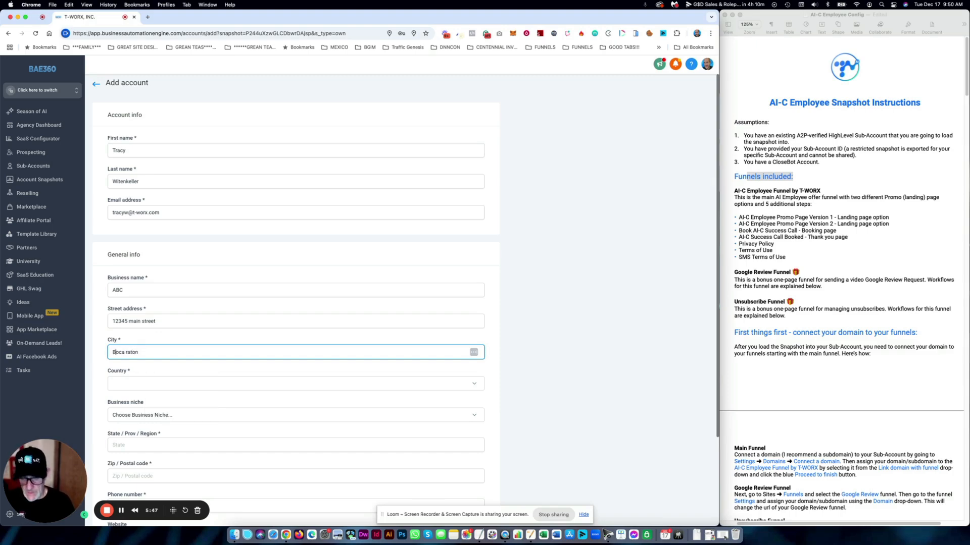
- Set country to United States, niche to Marketing Agency, and state to Florida
left_click(132, 389)
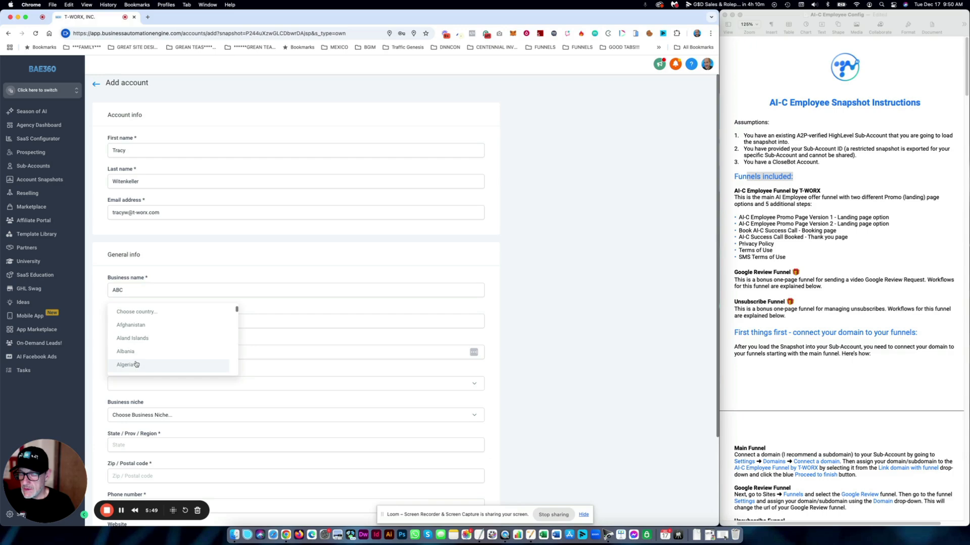
scroll(136, 364, "down", 20)
scroll(144, 363, "down", 1)
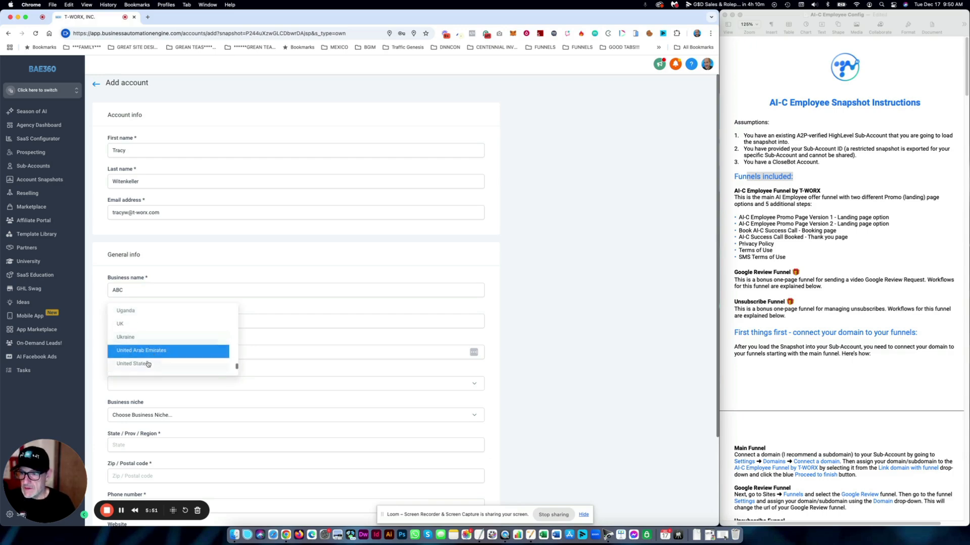
left_click(147, 362)
scroll(152, 393, "down", 3)
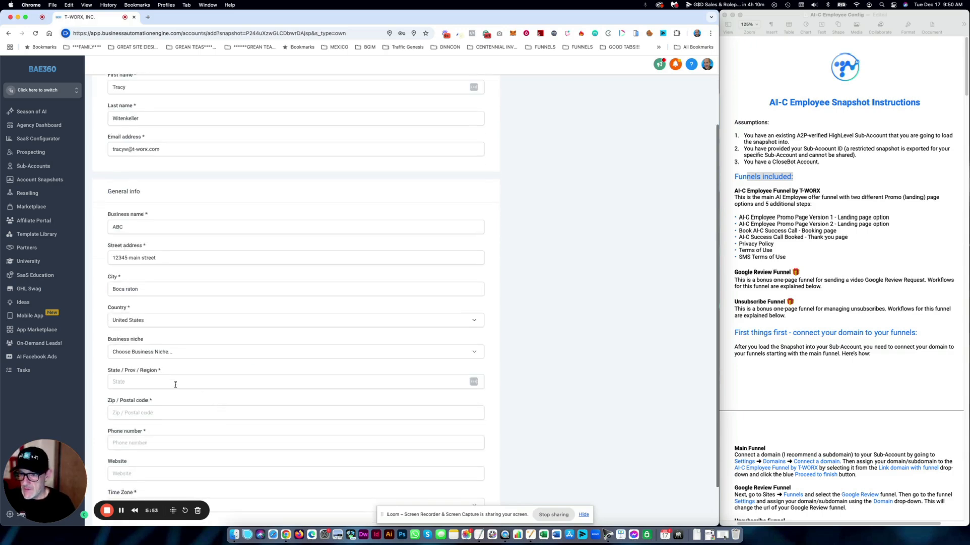
left_click(160, 354)
type("marketing")
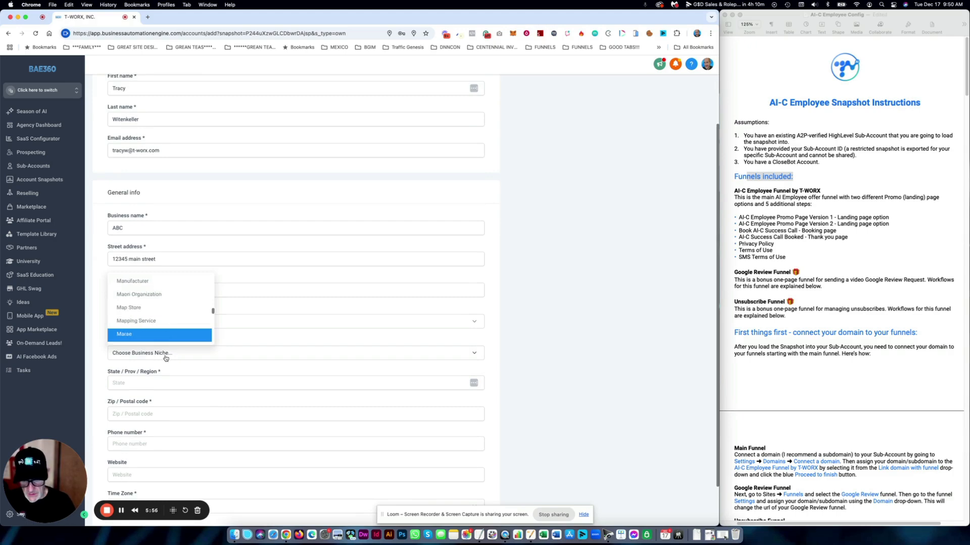
scroll(157, 328, "down", 1)
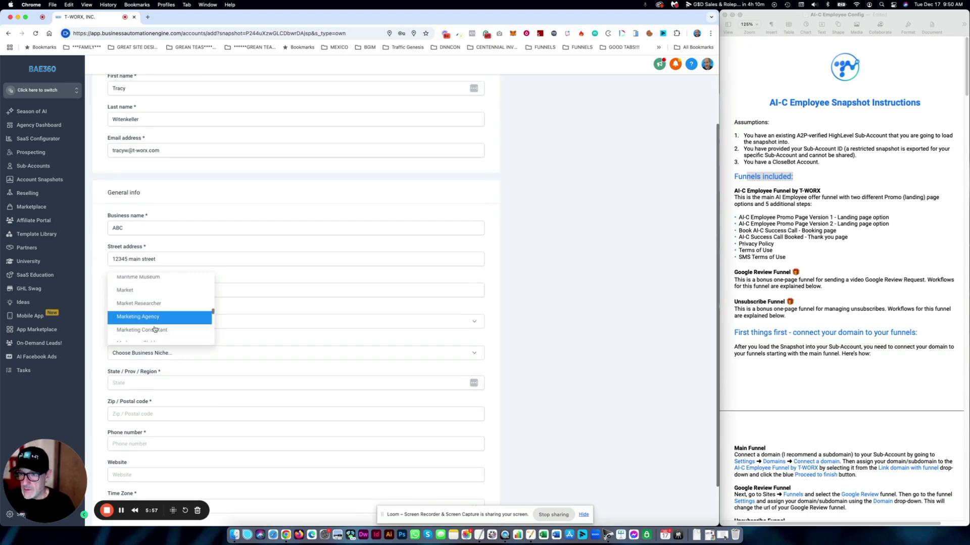
left_click(141, 319)
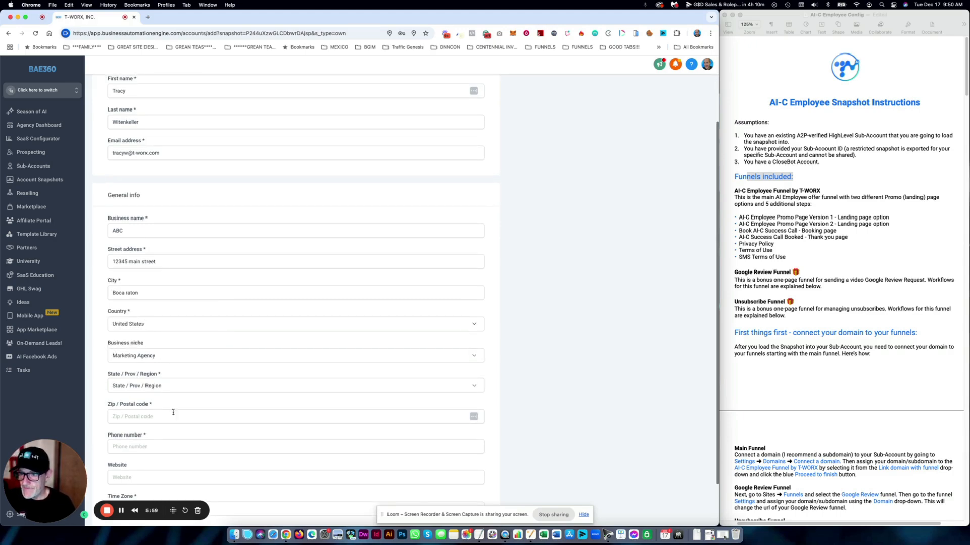
left_click(152, 385)
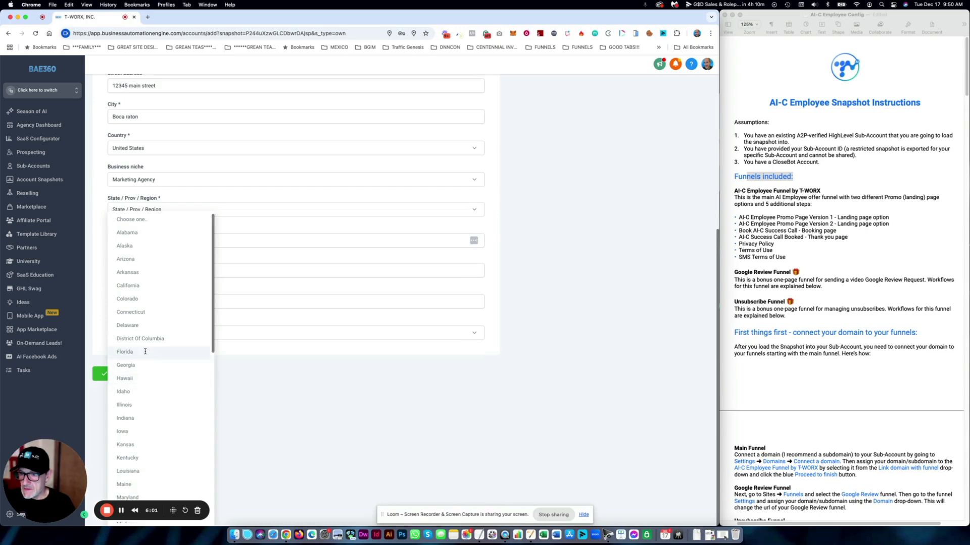
left_click(145, 352)
- Enter the business zip code and phone number
left_click(152, 370)
type("33433")
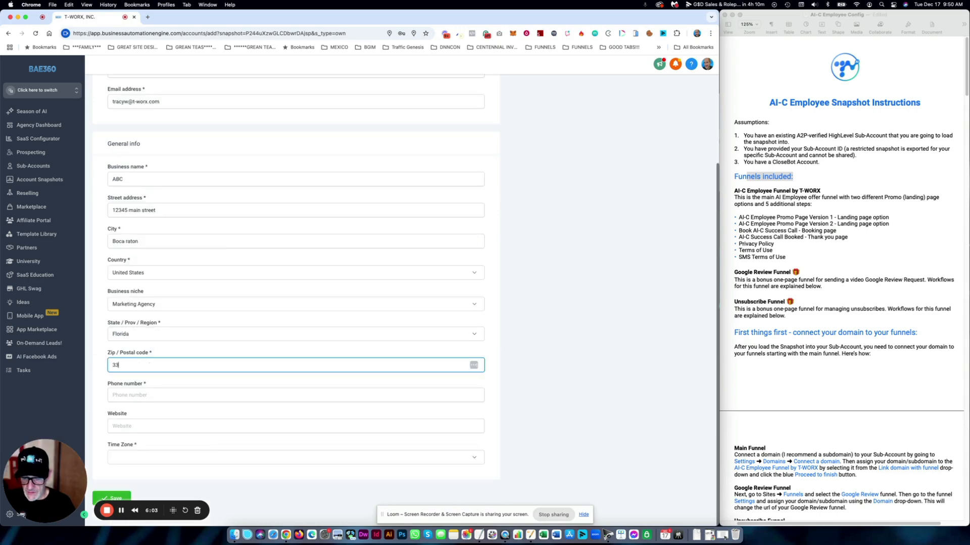
left_click(156, 396)
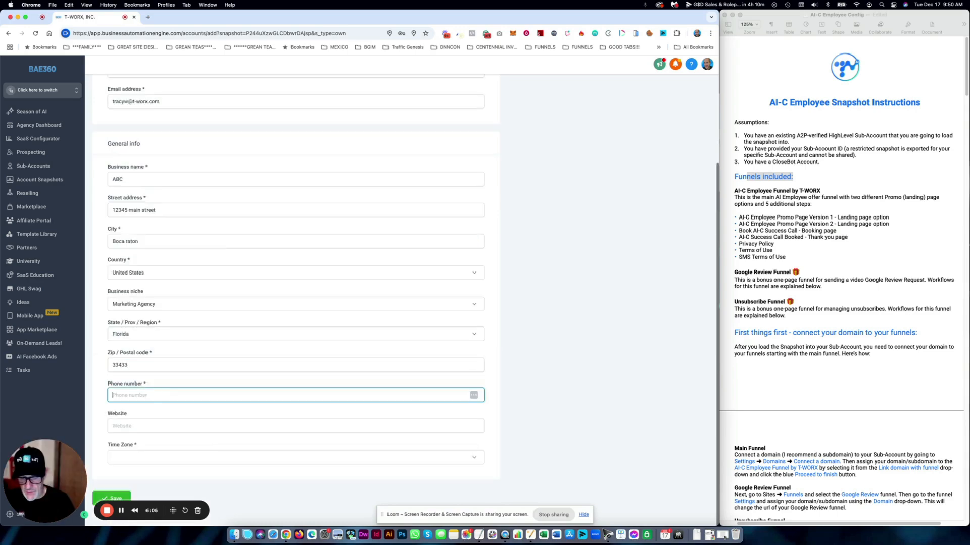
type("561")
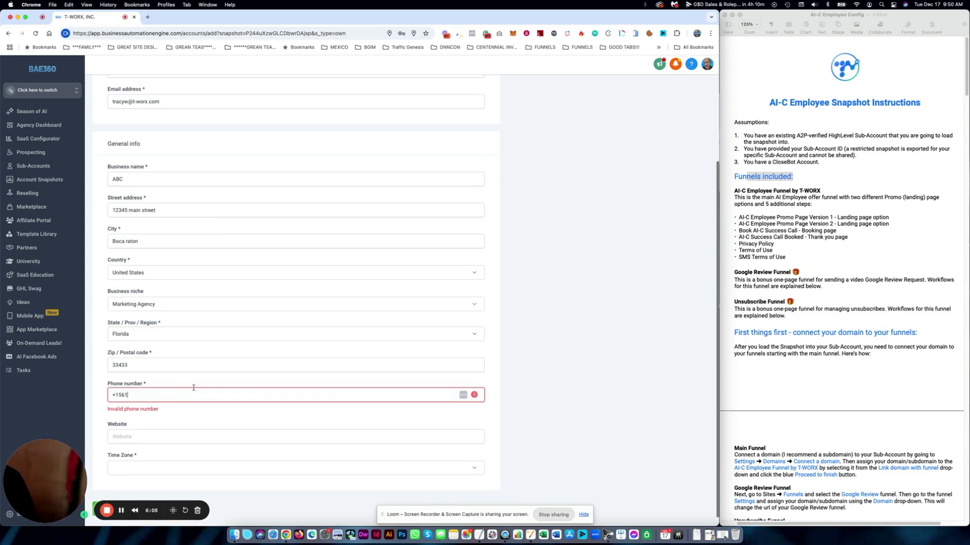
type(") 555-1212")
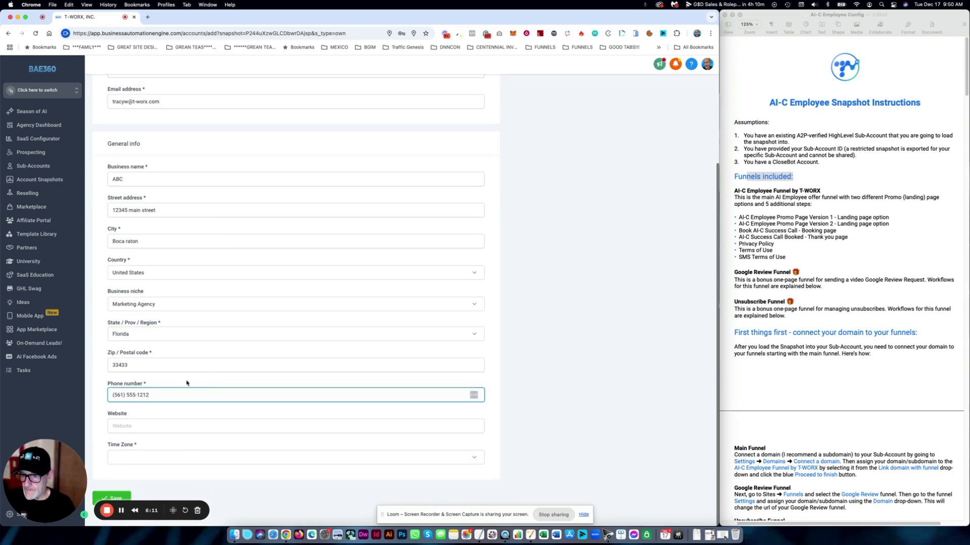
- Set the time zone to GMT-05:00 America/New_York (EST)
left_click(174, 458)
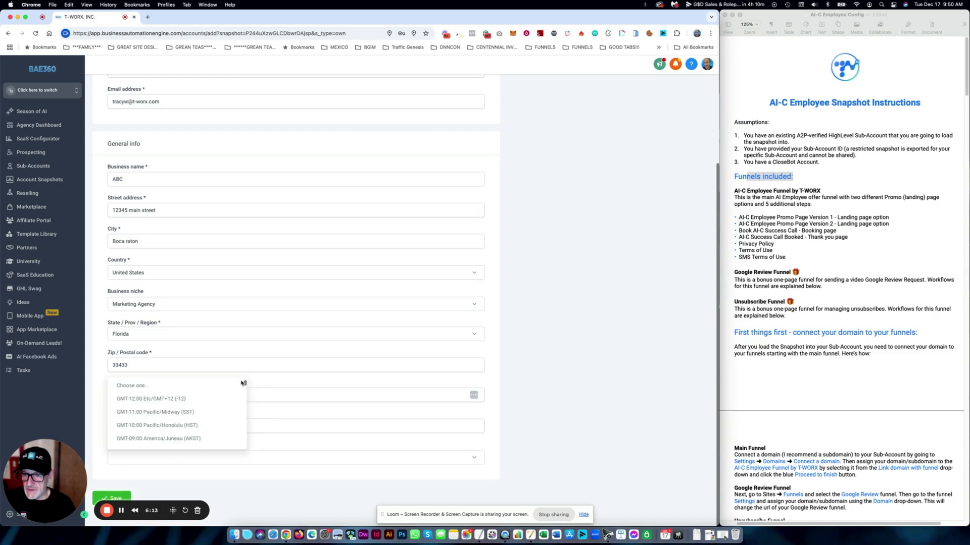
scroll(244, 384, "down", 10)
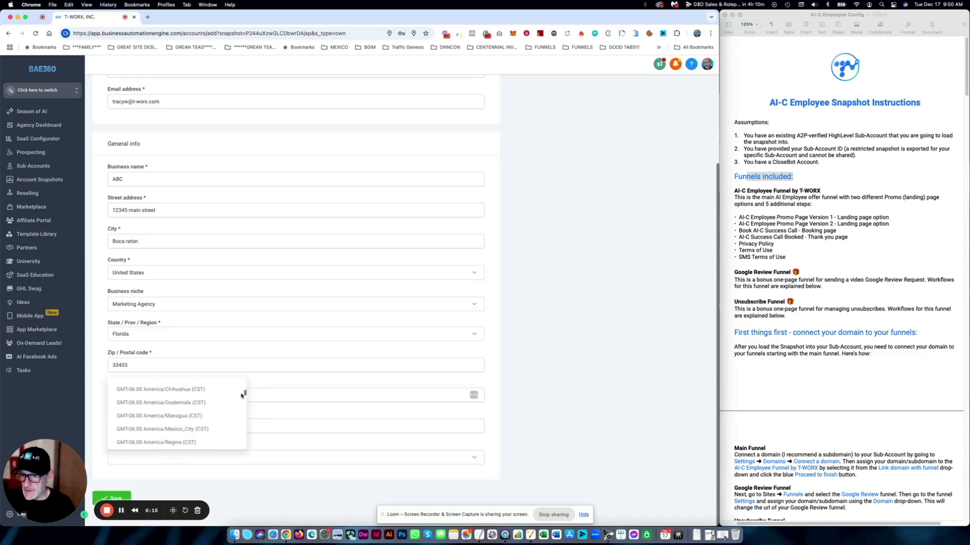
scroll(241, 396, "down", 5)
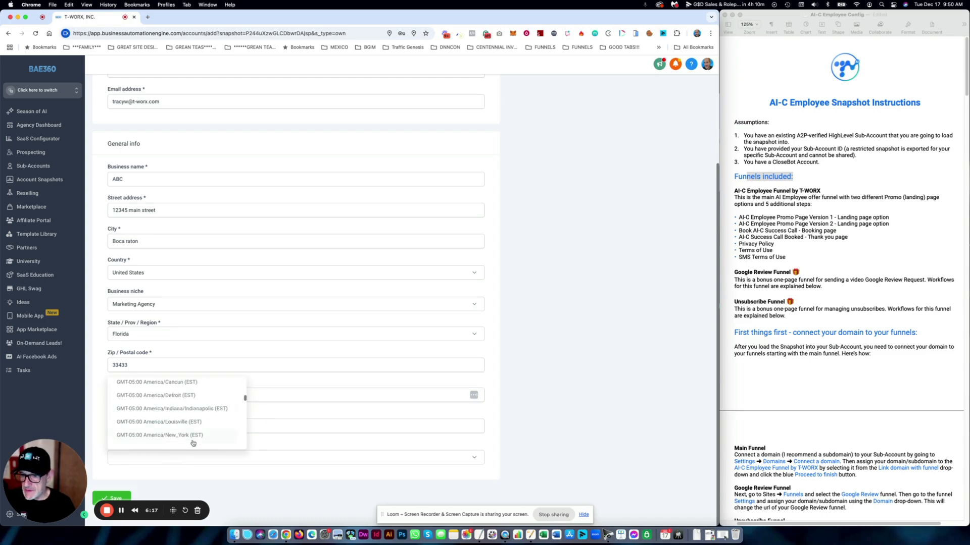
left_click(179, 435)
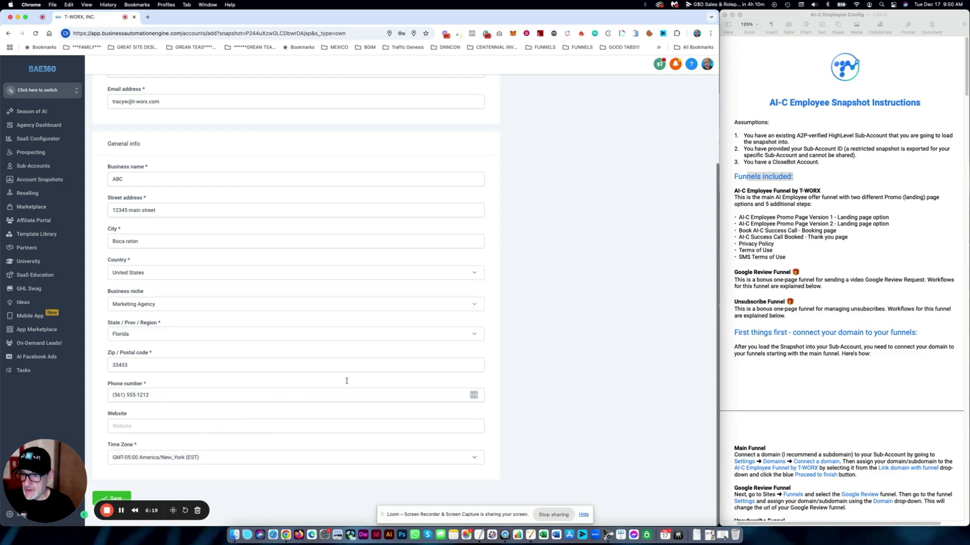
scroll(489, 316, "up", 2)
scroll(489, 316, "down", 2)
left_click_drag(74, 469, 186, 468)
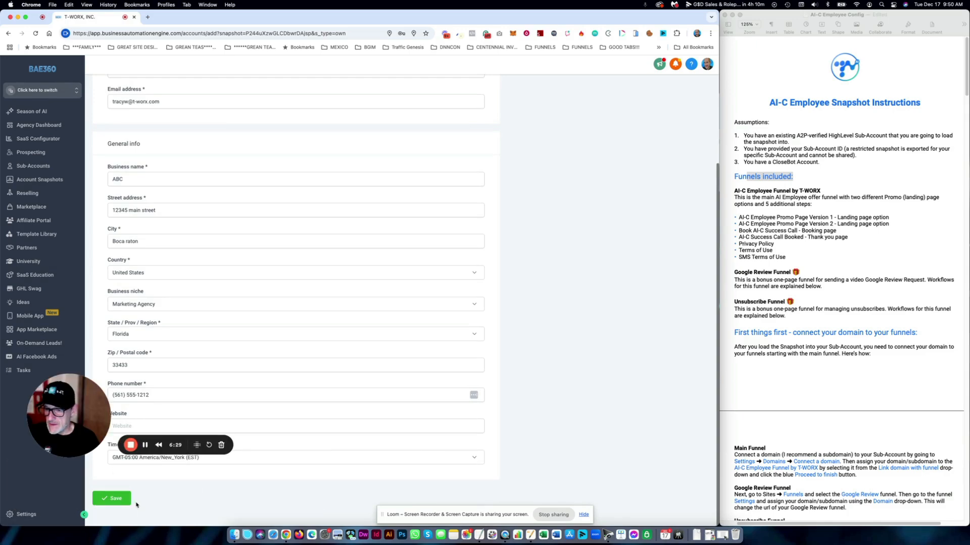
- Save the ABC sub-account, dismiss Chrome's address-saving prompt, and switch into it
left_click(126, 502)
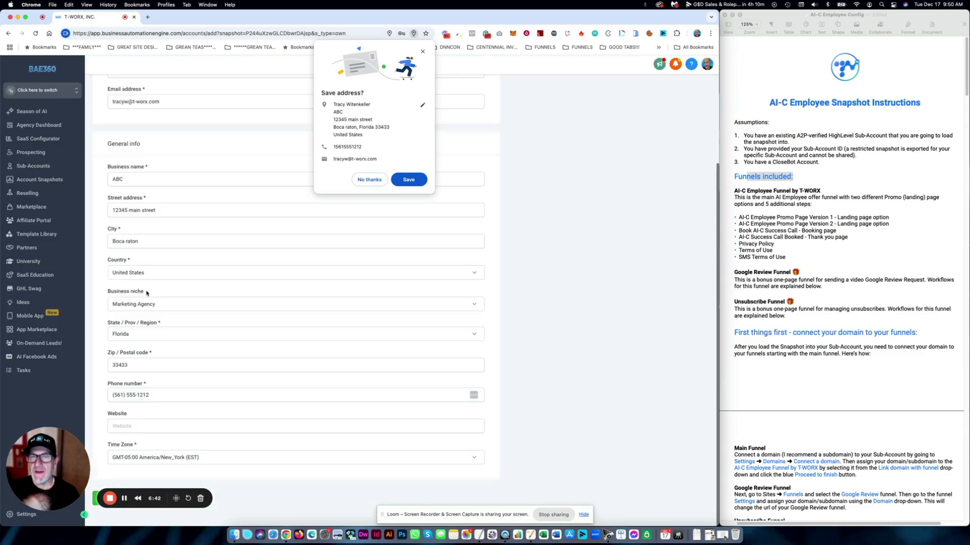
left_click(423, 53)
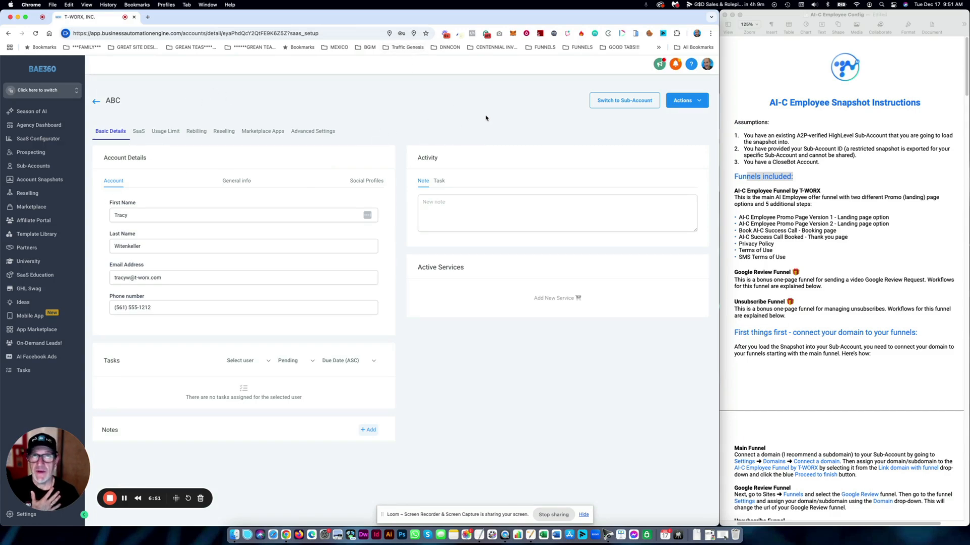
left_click(628, 102)
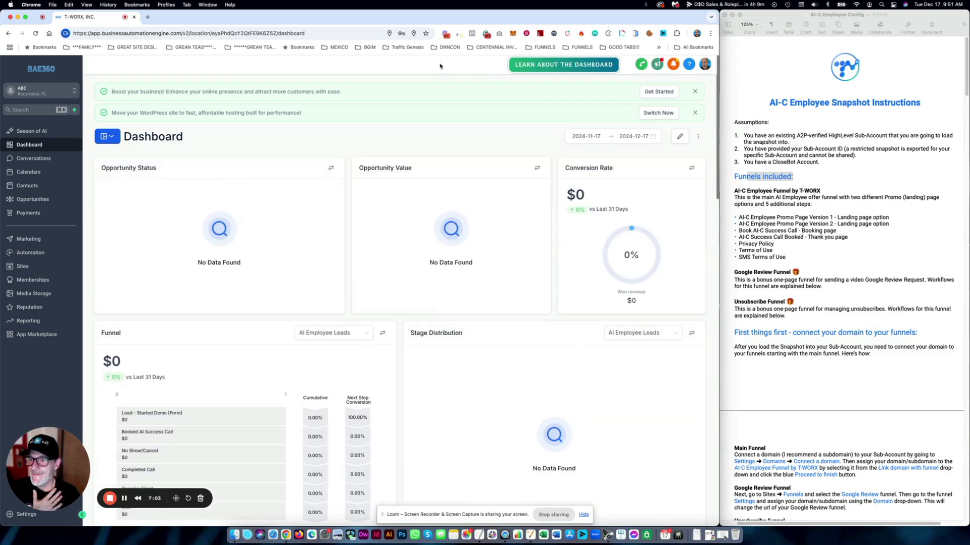
- Open Sites to list the funnels, review the instructions document, then return to the browser
left_click(22, 268)
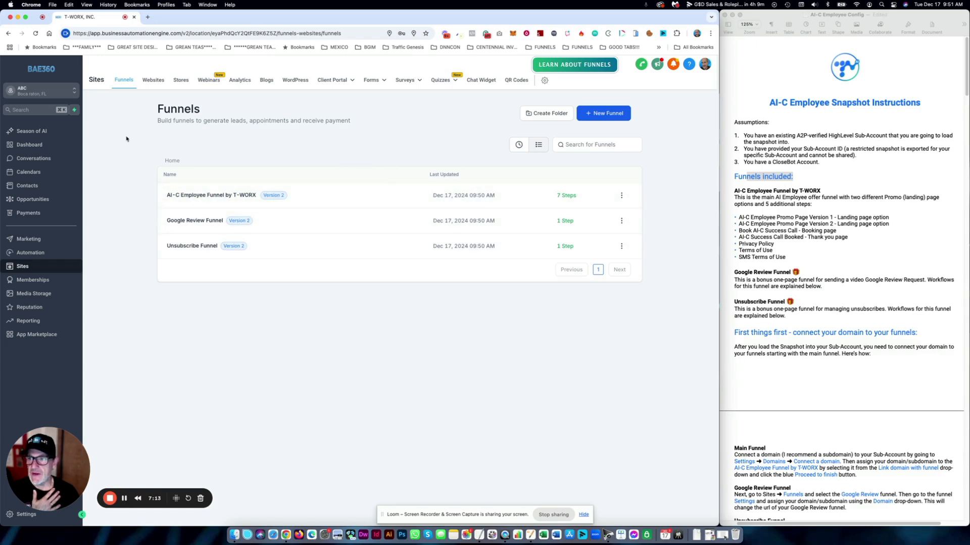
left_click(790, 183)
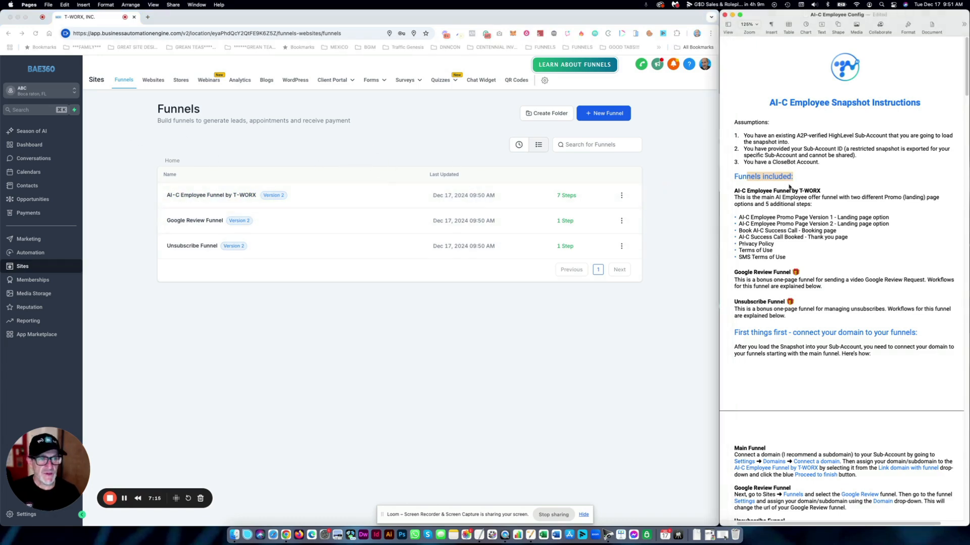
scroll(789, 183, "down", 3)
left_click(796, 137)
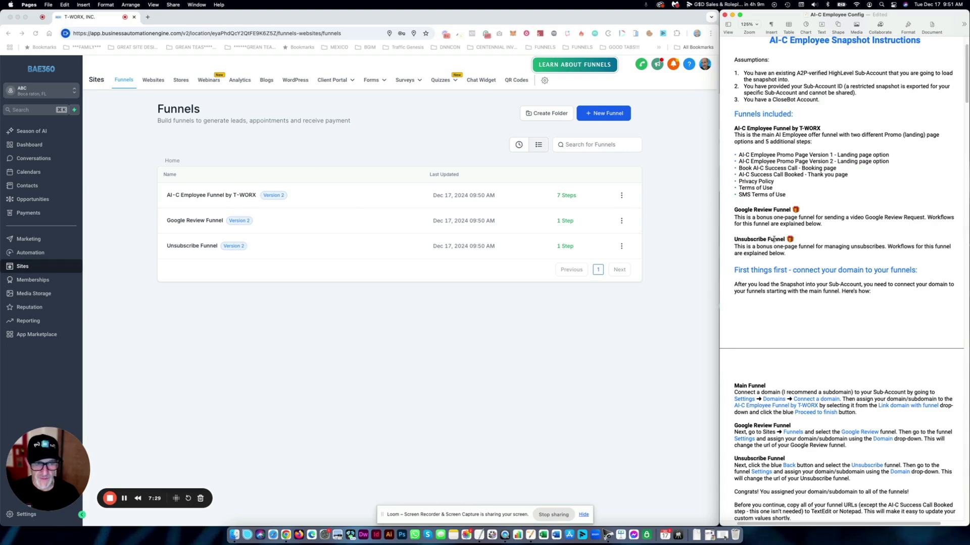
scroll(803, 253, "down", 3)
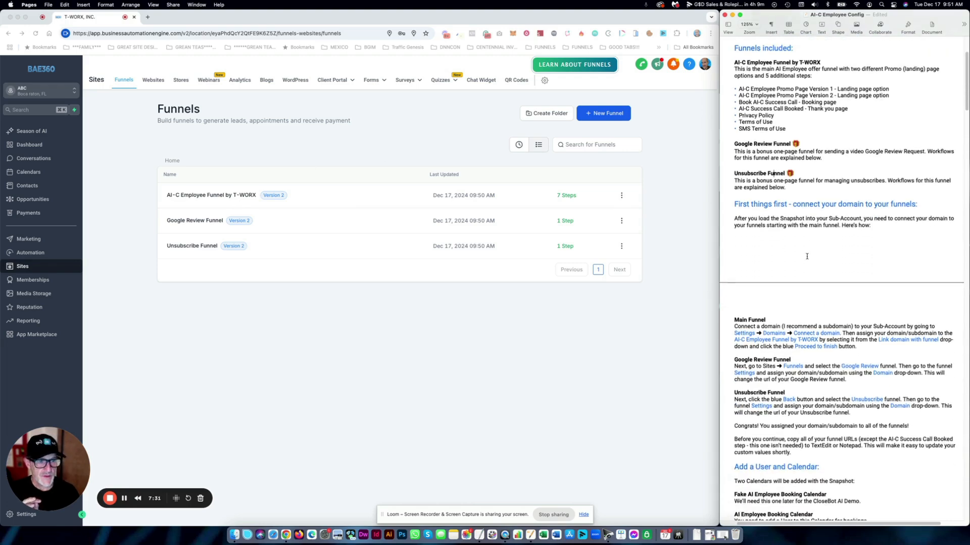
scroll(807, 257, "down", 5)
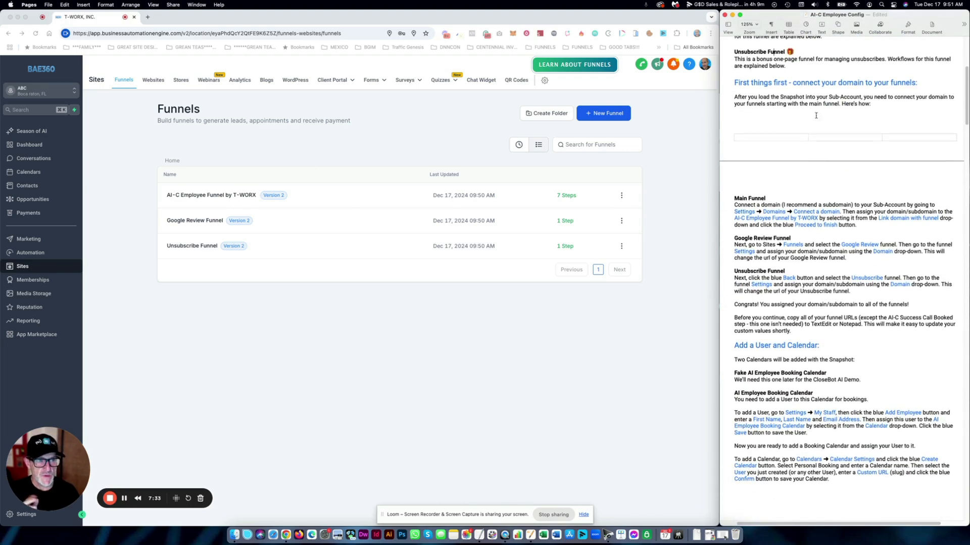
left_click(812, 98)
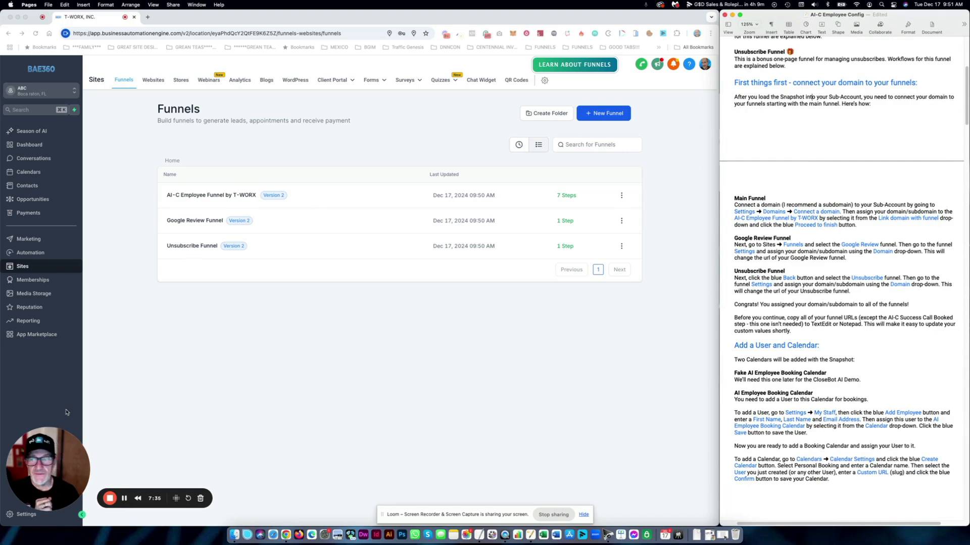
left_click(20, 460)
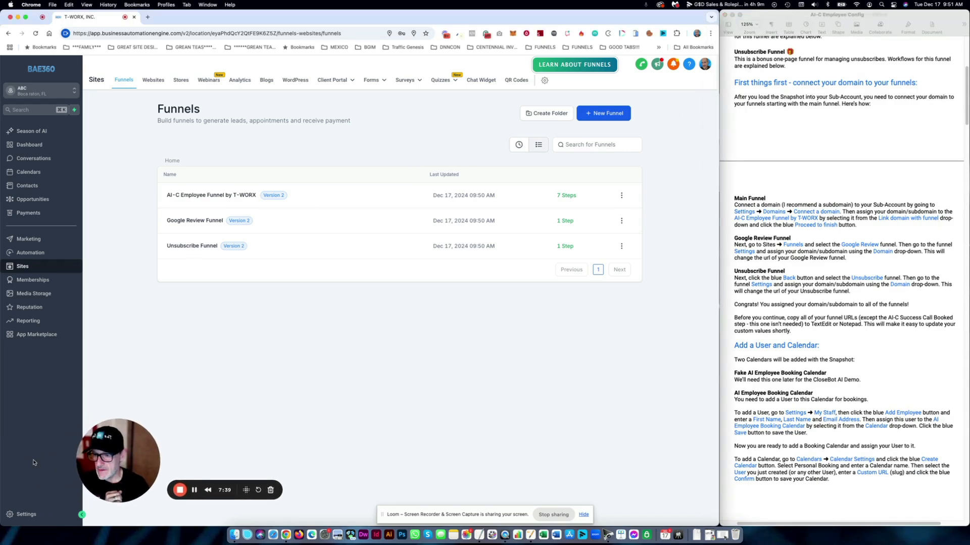
- Open Settings > Domains, checking the main funnel domain instructions, and begin connecting a domain
left_click(27, 515)
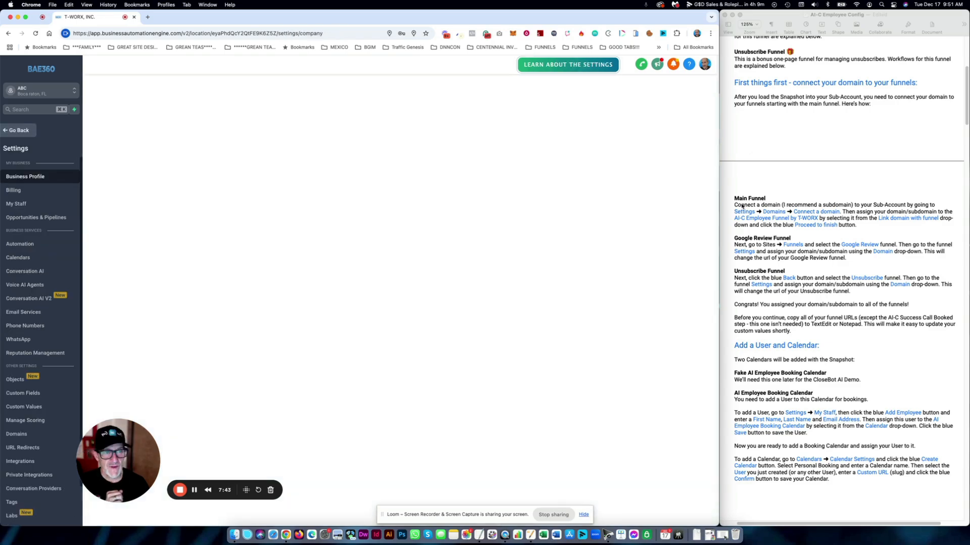
left_click(739, 202)
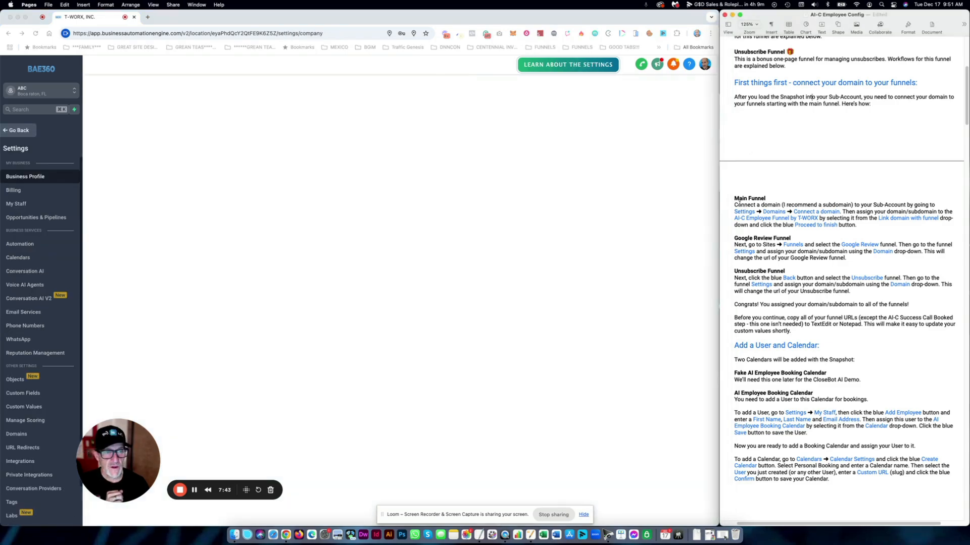
left_click_drag(740, 202, 859, 225)
left_click(870, 225)
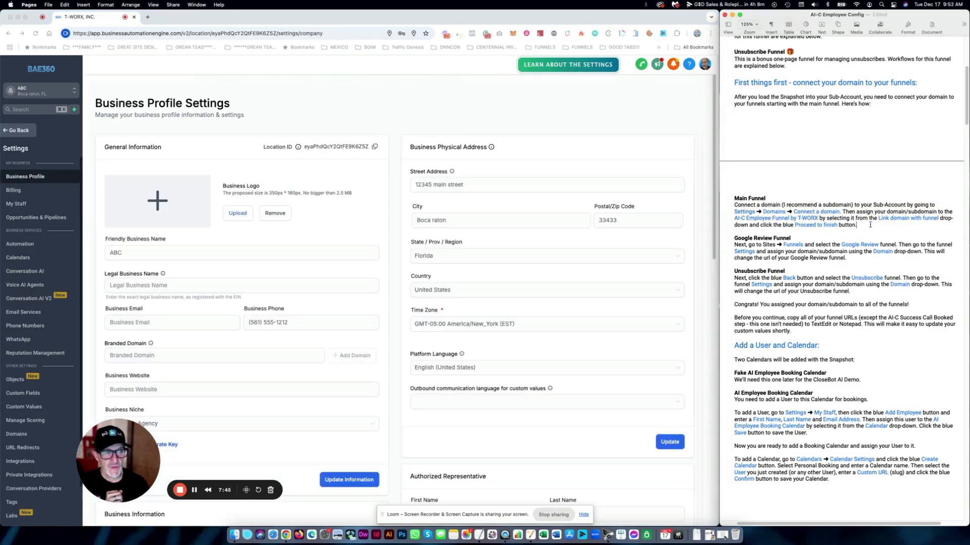
left_click(22, 434)
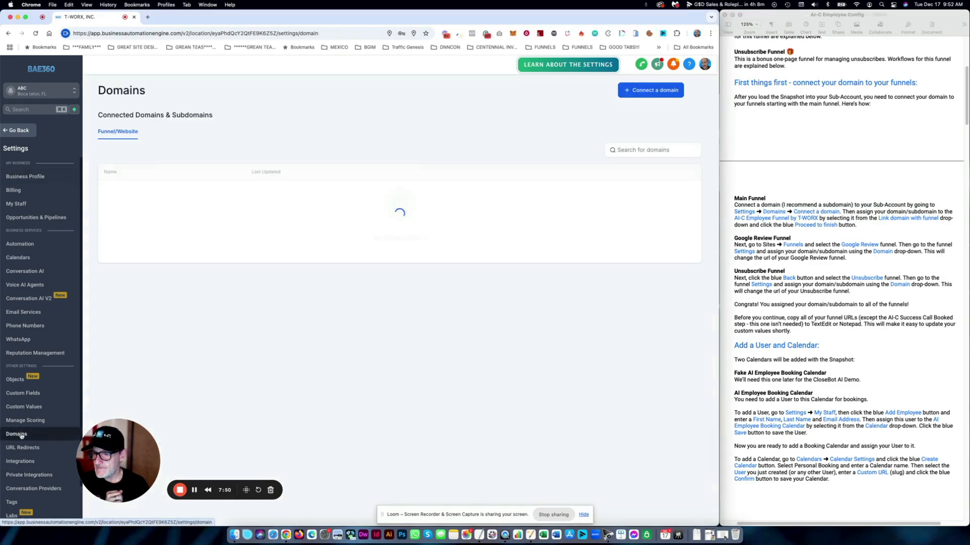
left_click(652, 91)
- Connect snap.t-worx.com with a manual CNAME record (host snap) and verify the records
left_click(422, 136)
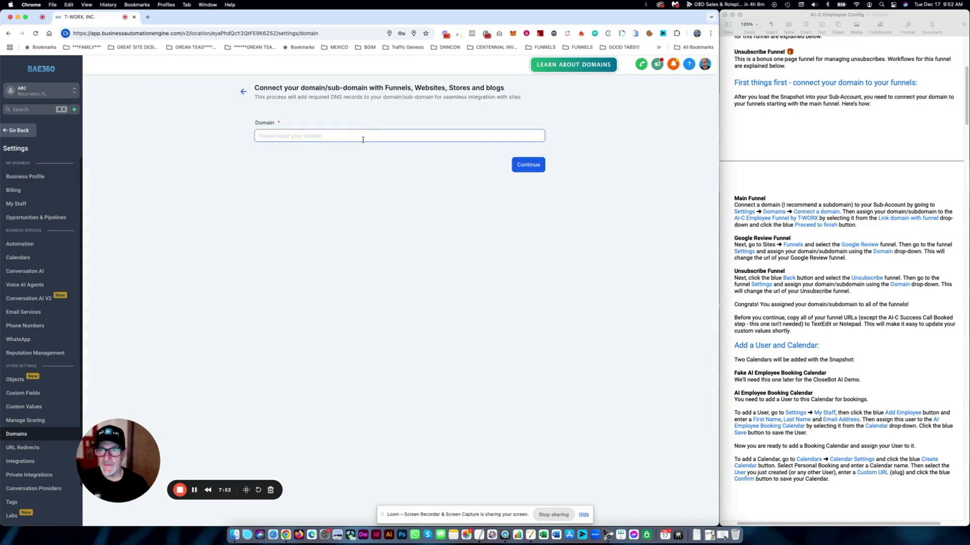
type("snap")
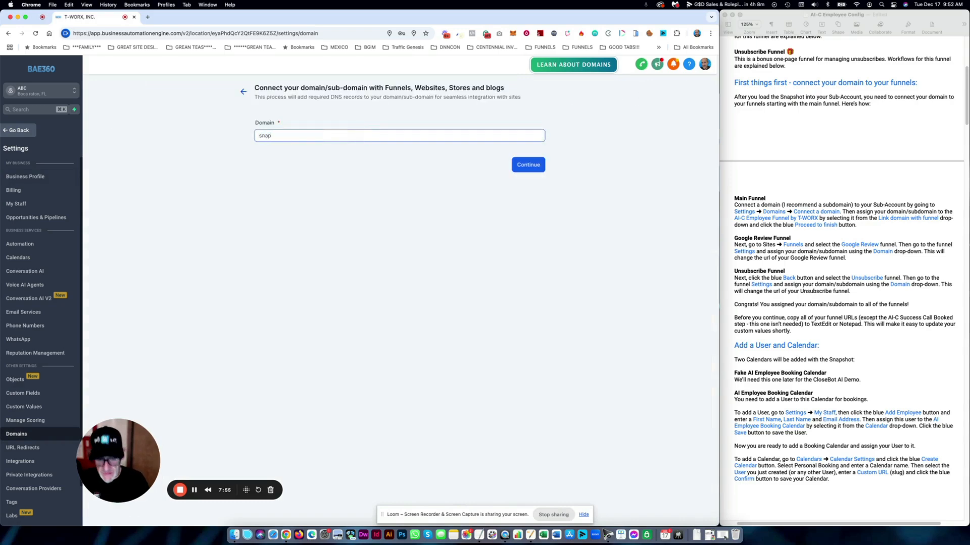
type(".t-worx.com")
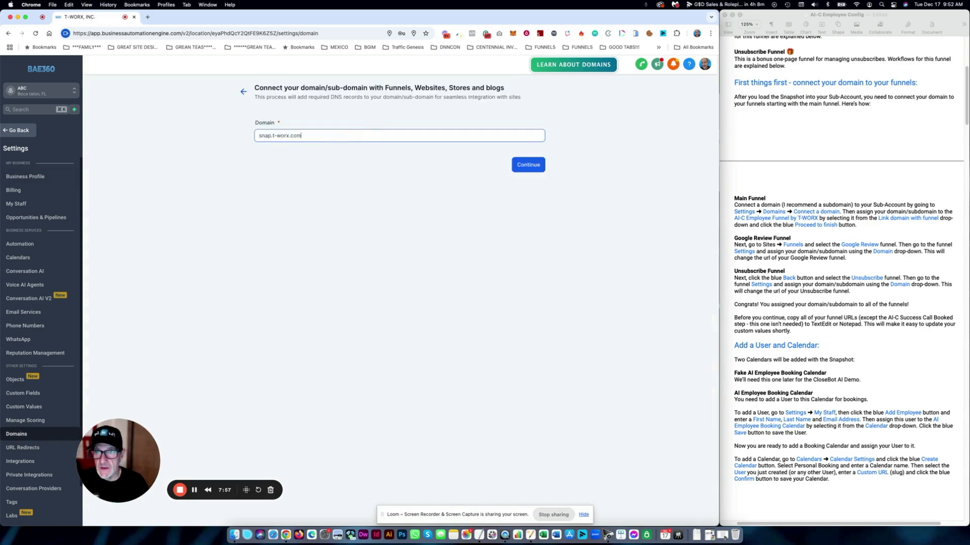
left_click_drag(337, 139, 239, 139)
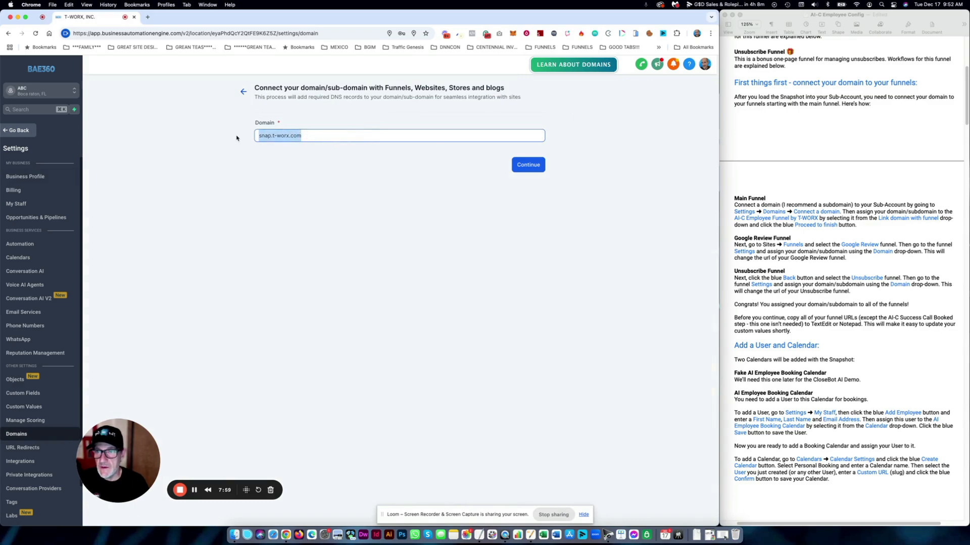
left_click(529, 168)
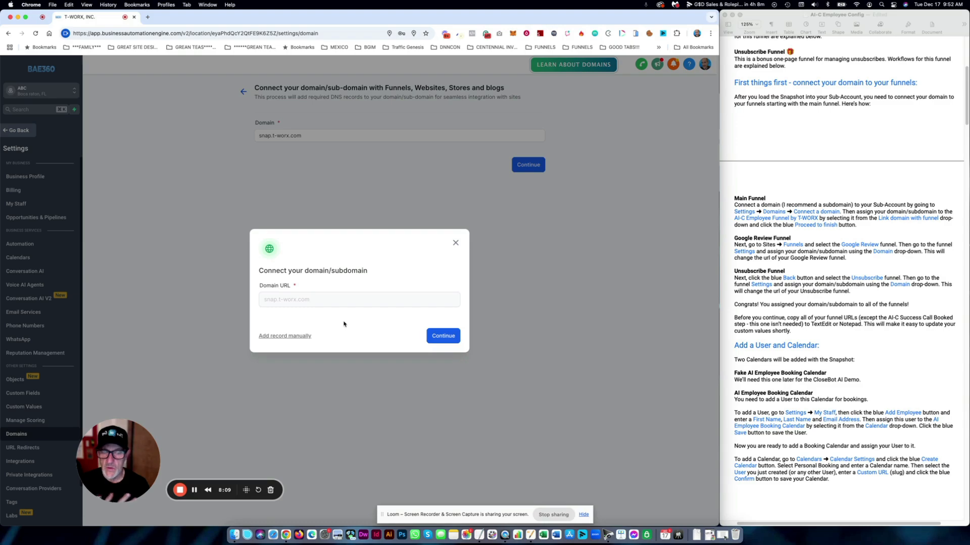
left_click(450, 342)
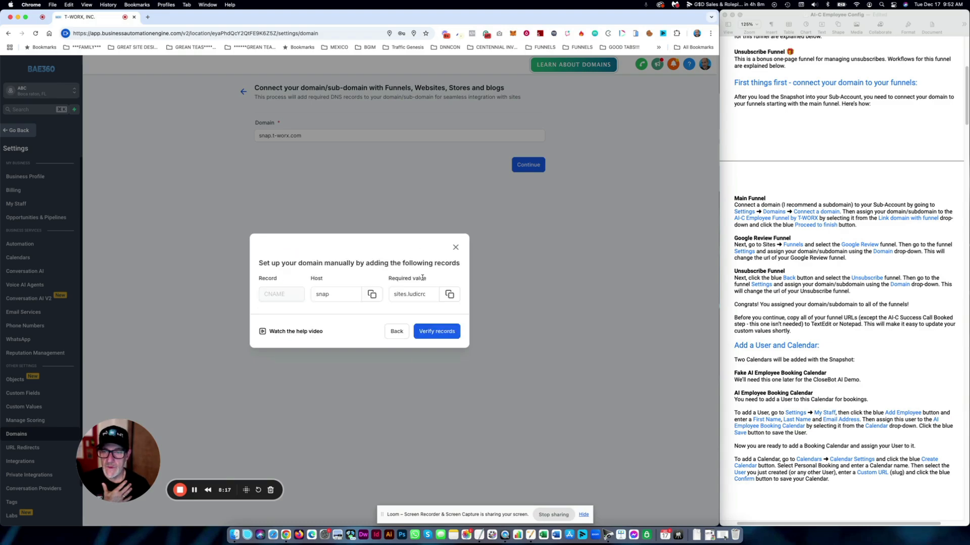
left_click(332, 300)
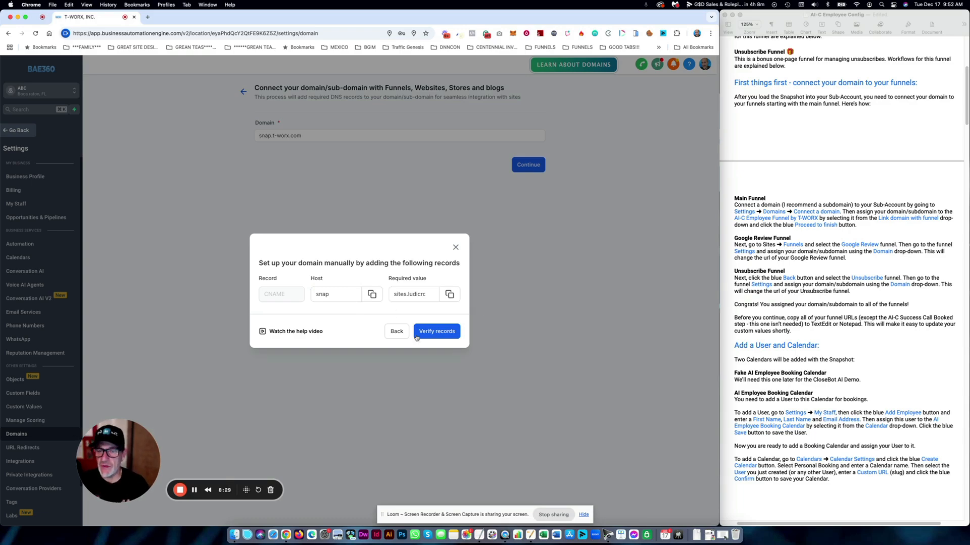
left_click(393, 333)
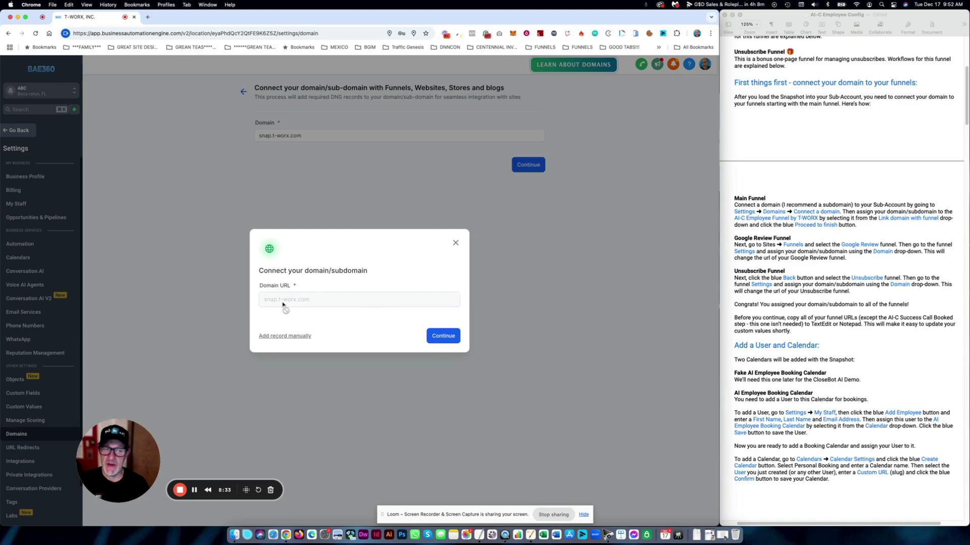
left_click(284, 336)
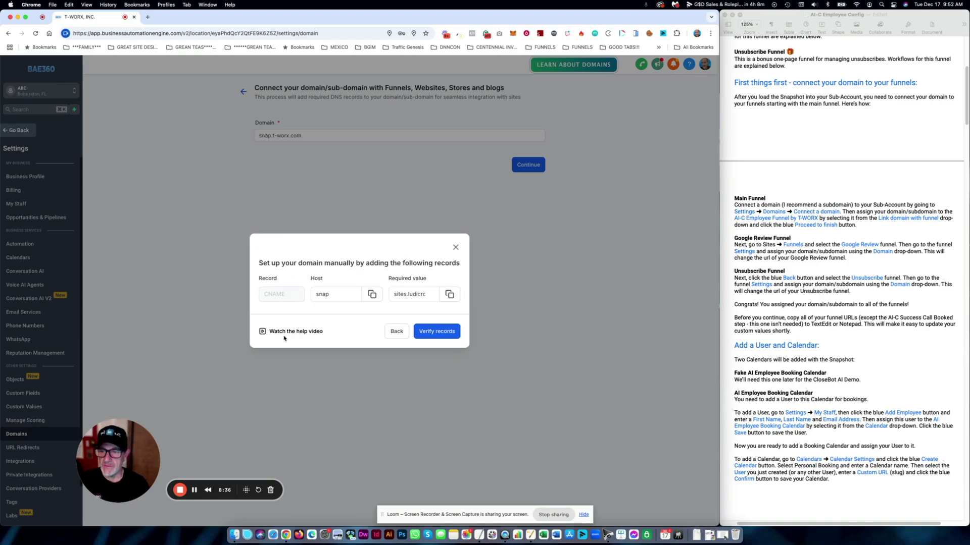
left_click(445, 334)
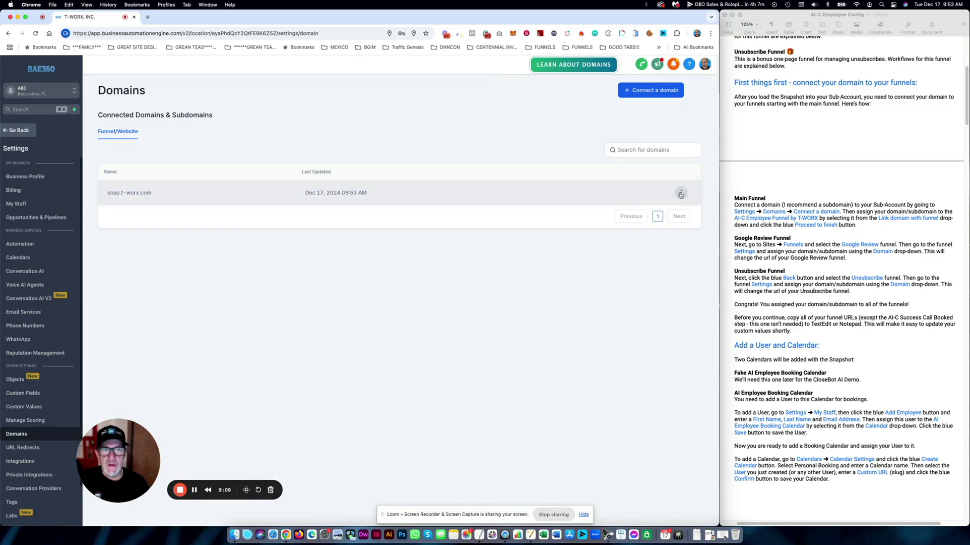
- Review the Main Funnel instructions in the setup guide, then return to the Sites > Funnels list
left_click(681, 193)
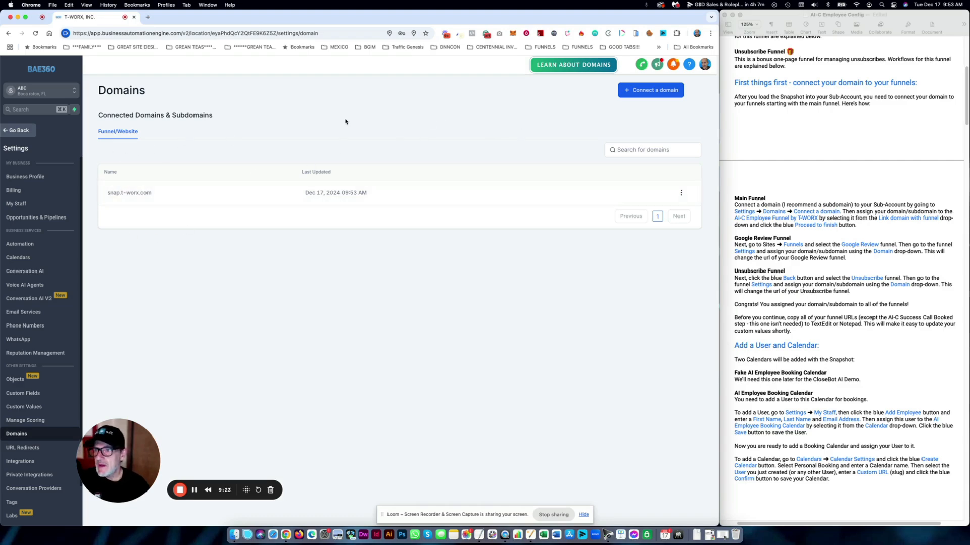
left_click(806, 286)
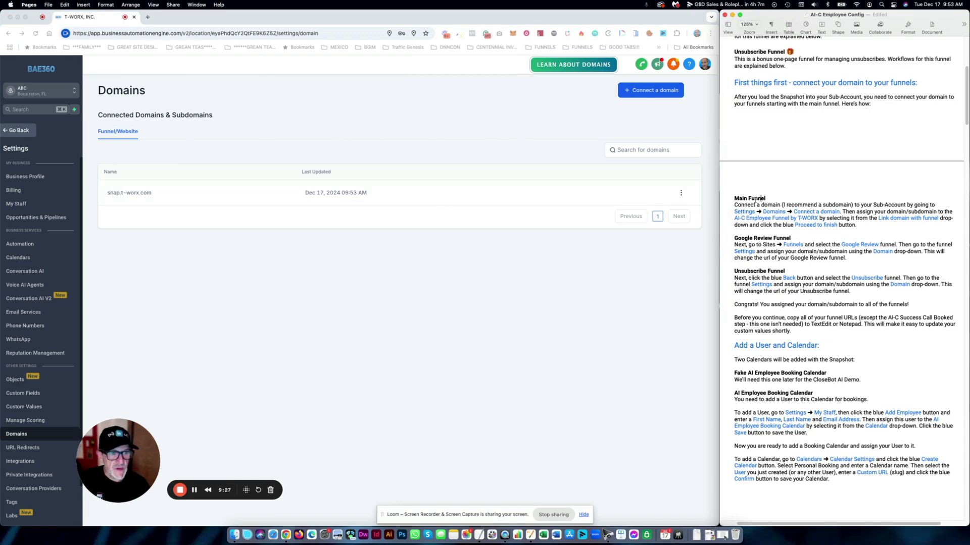
left_click_drag(734, 205, 873, 228)
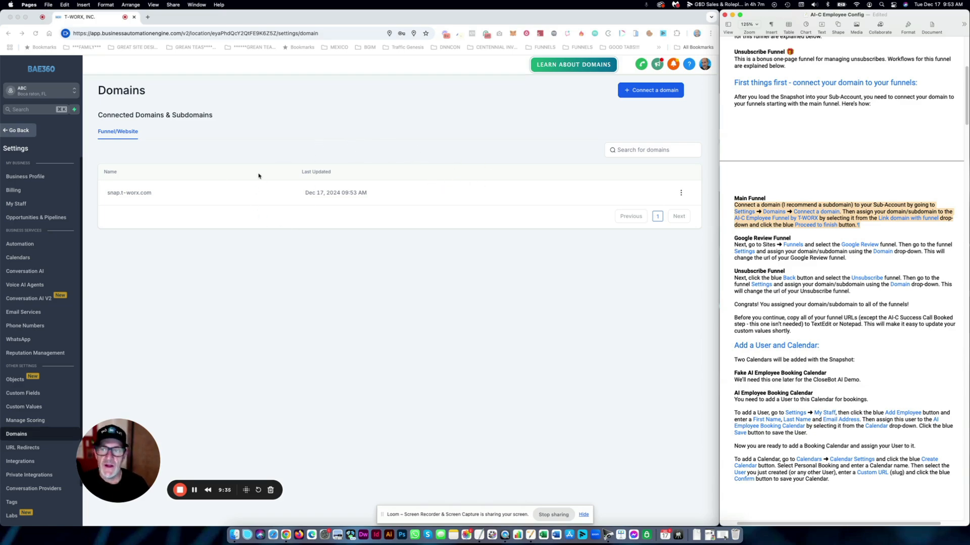
left_click(140, 194)
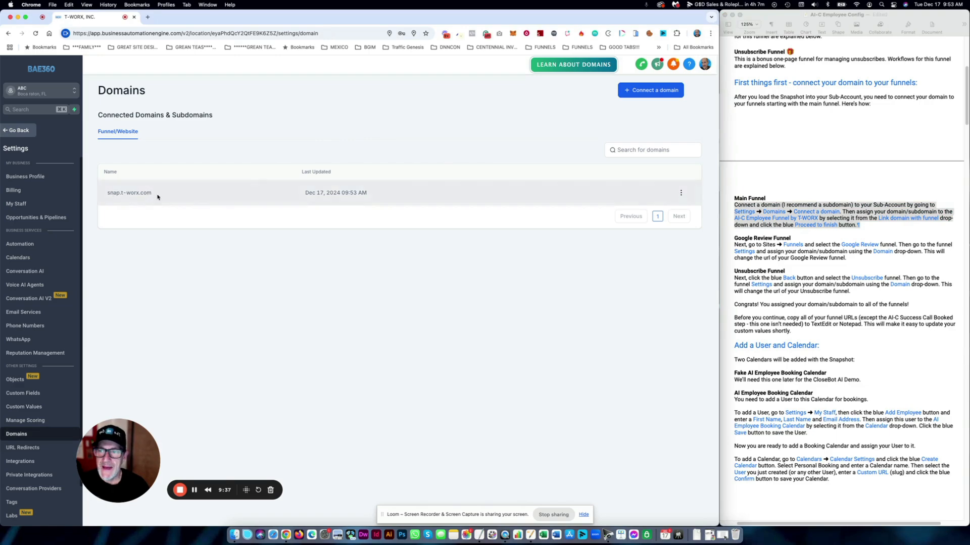
left_click(738, 198)
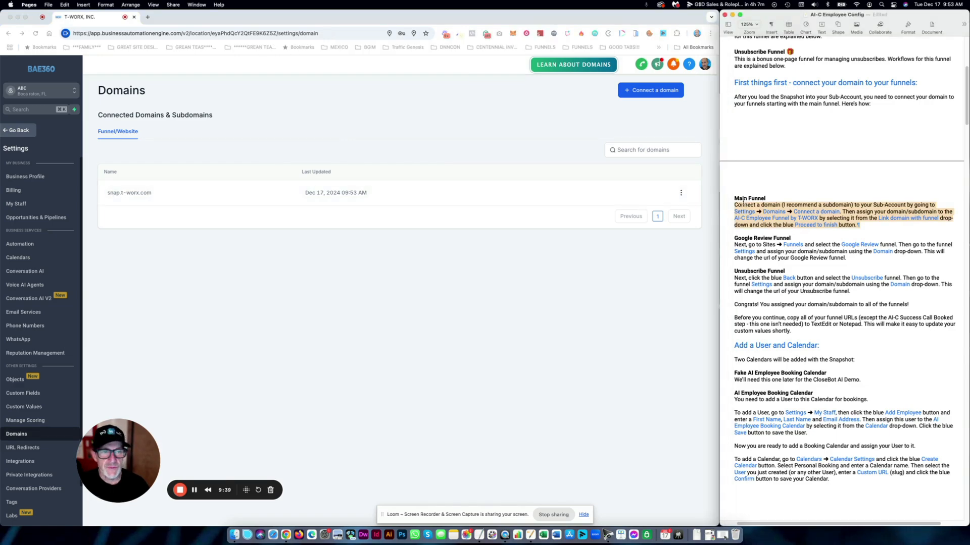
left_click(736, 198)
left_click_drag(736, 198, 871, 223)
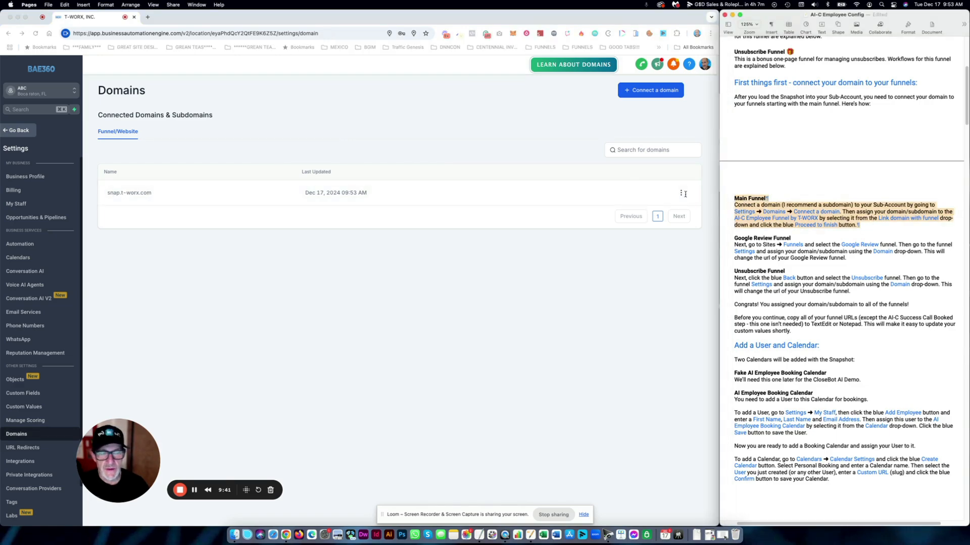
left_click(423, 113)
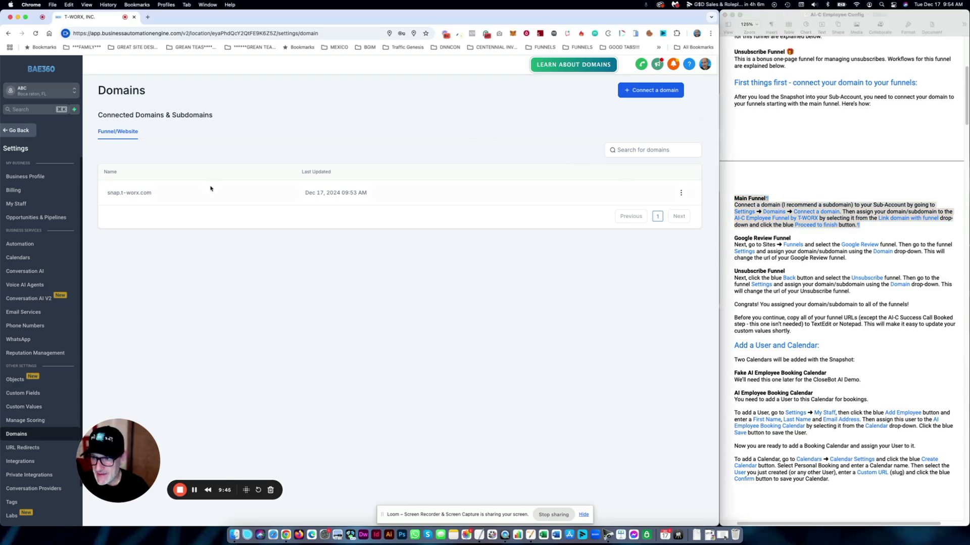
left_click(22, 131)
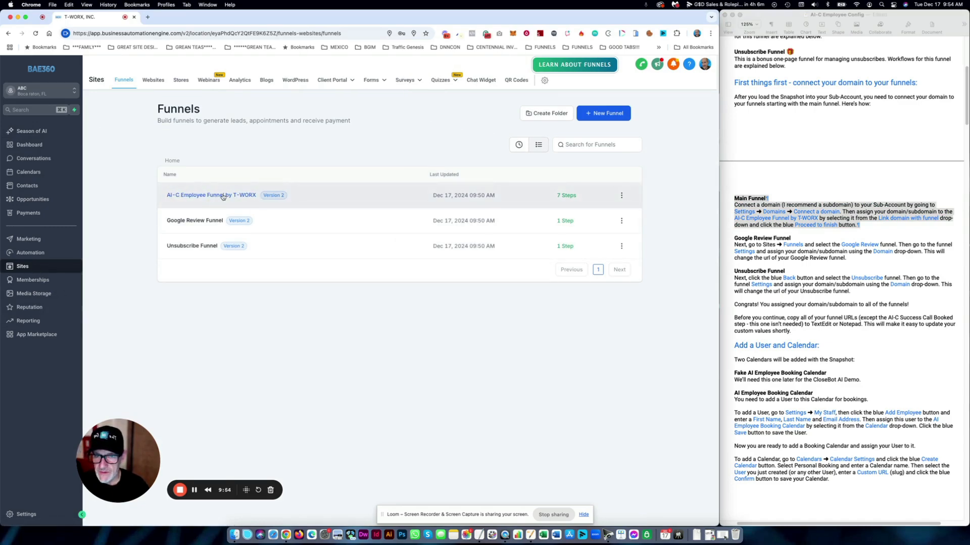
- Set the AI-C Employee Funnel by T-WORX domain to snap.t-worx.com and save the change
left_click(222, 196)
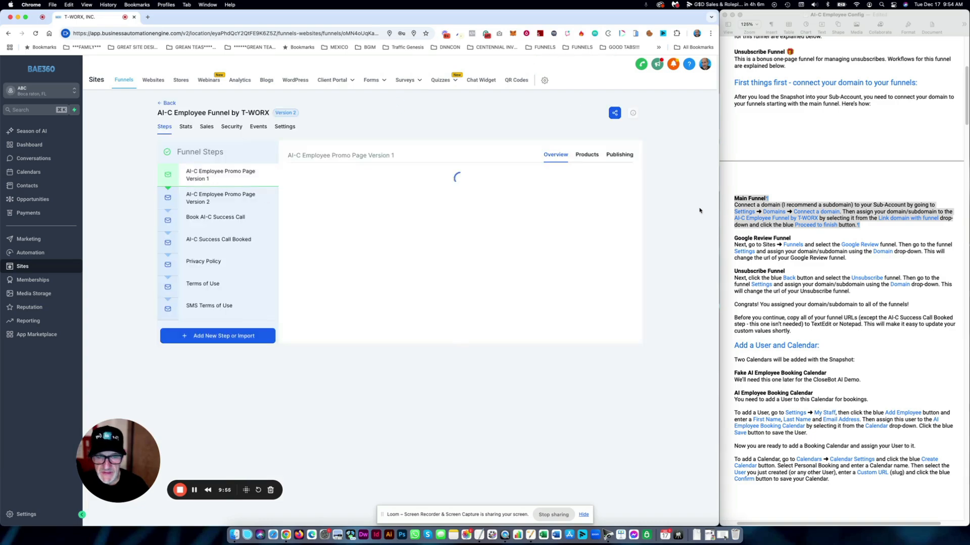
double_click(439, 129)
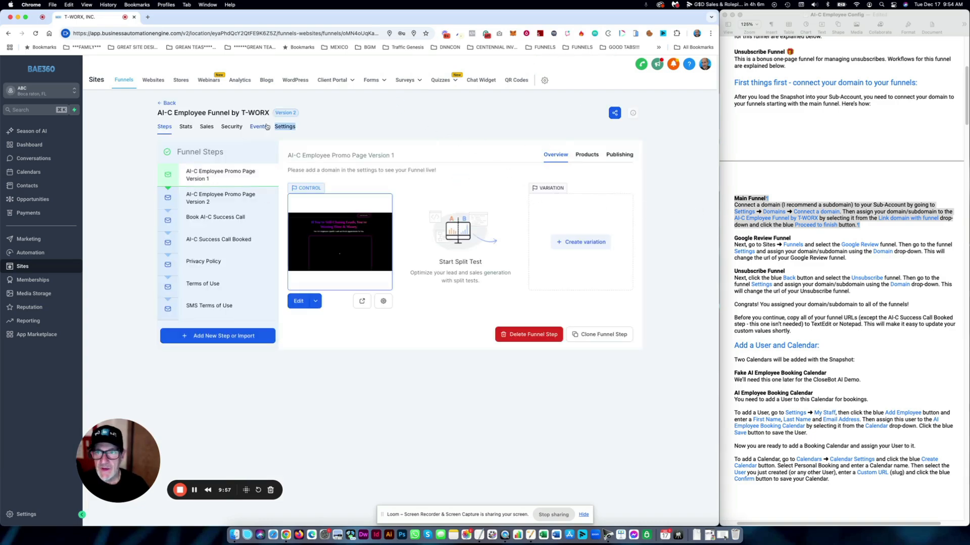
left_click(286, 127)
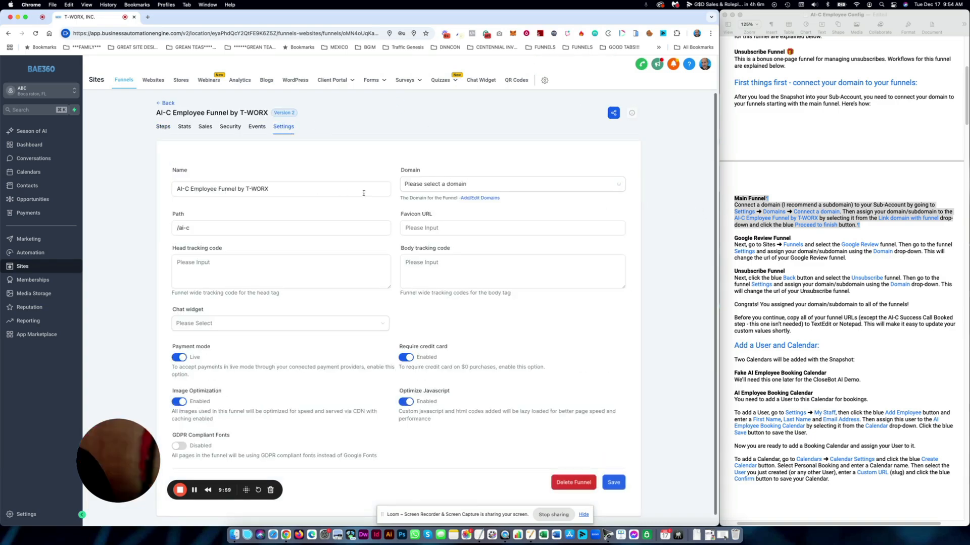
left_click(515, 188)
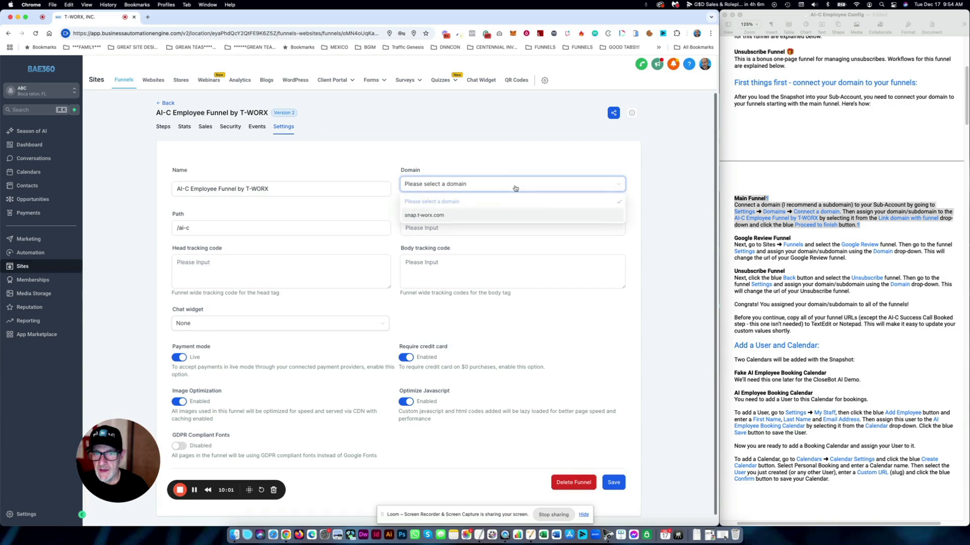
left_click(430, 216)
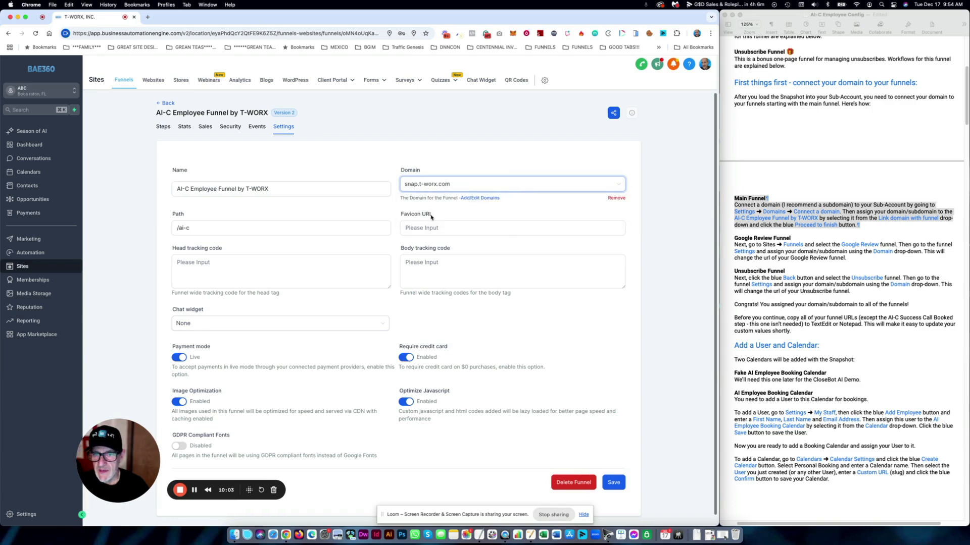
left_click(613, 483)
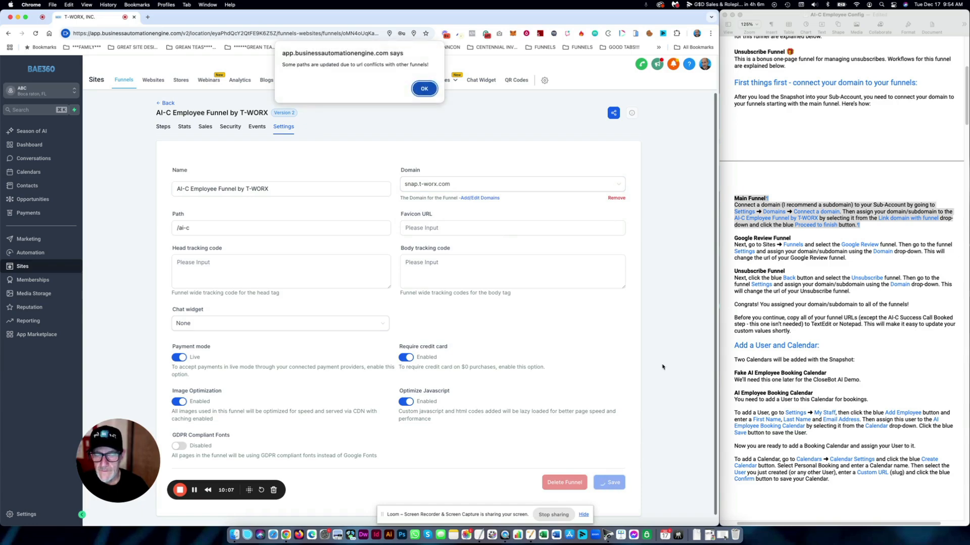
left_click(424, 89)
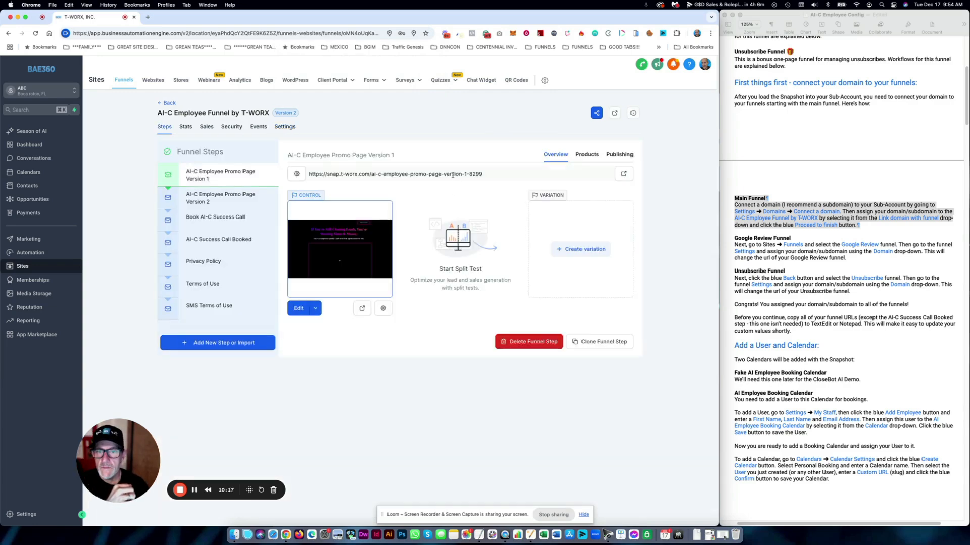
- Check the promo page step URL ending in version-1-8299, then return to the funnels list
left_click_drag(492, 175, 308, 175)
left_click(462, 175)
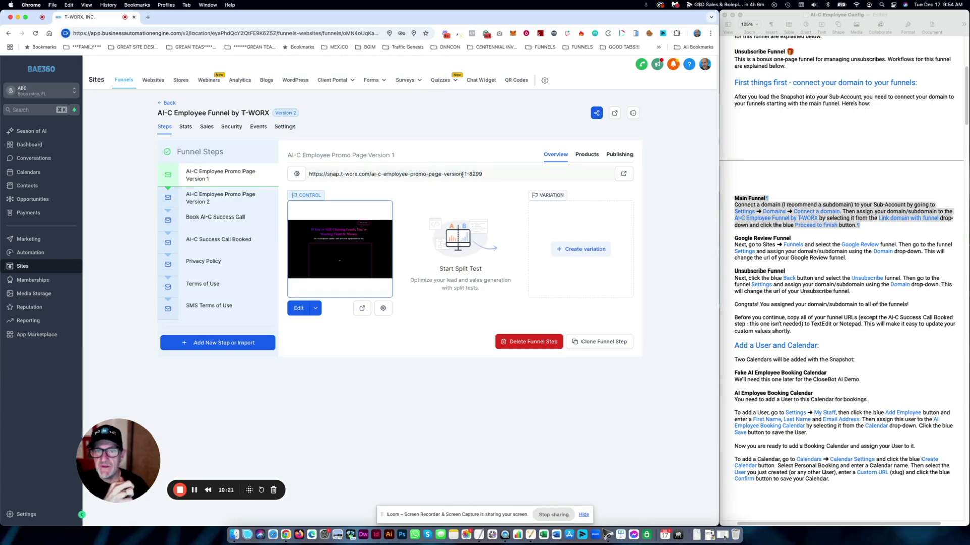
left_click_drag(489, 175, 471, 174)
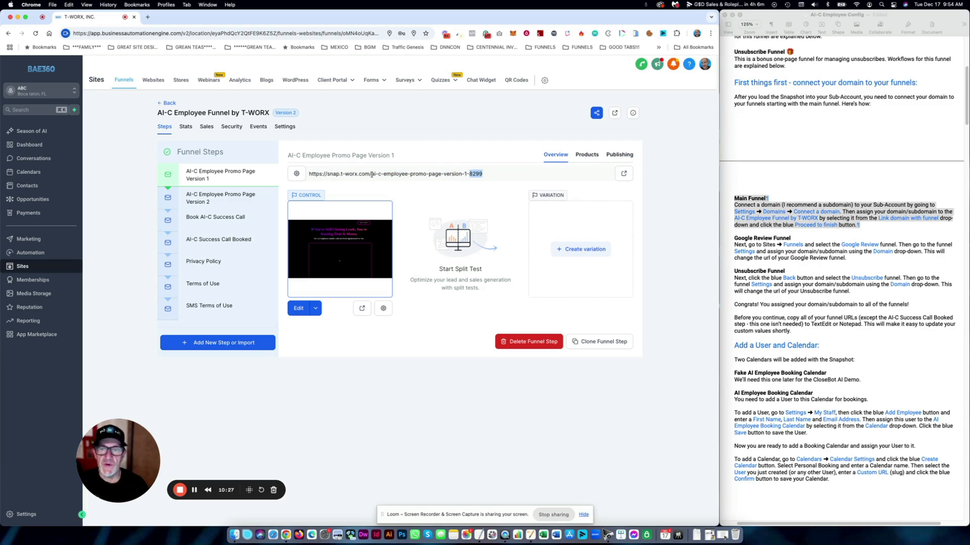
left_click(372, 174)
left_click_drag(462, 174, 306, 175)
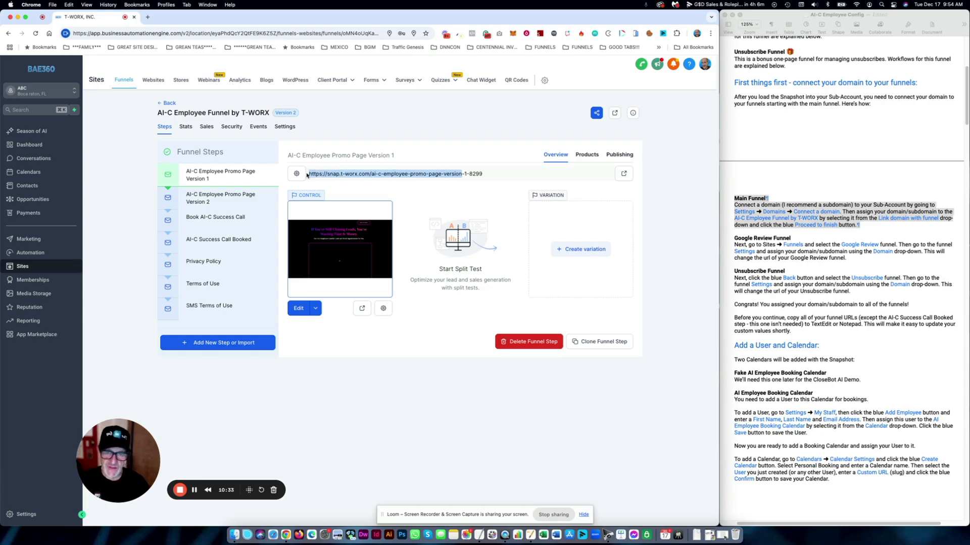
left_click(487, 176)
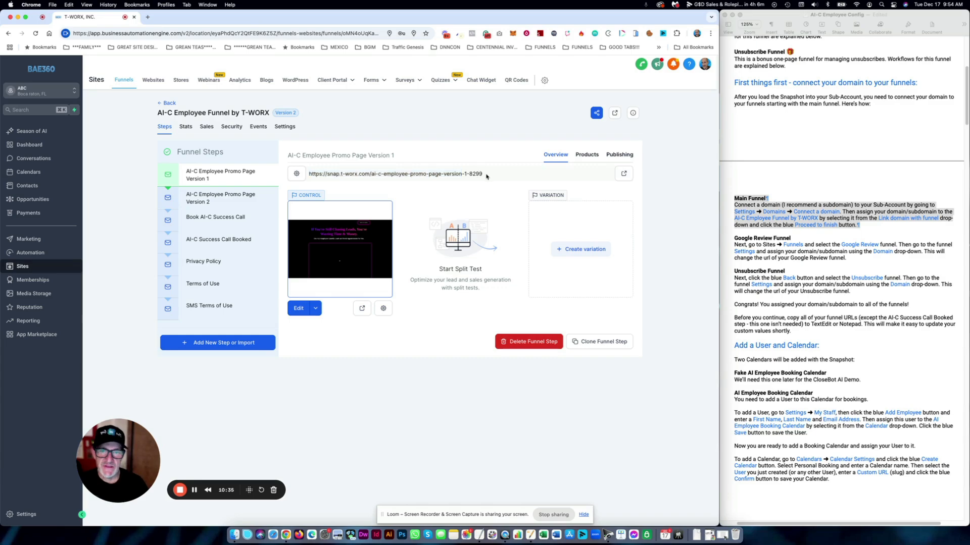
left_click_drag(487, 175, 467, 173)
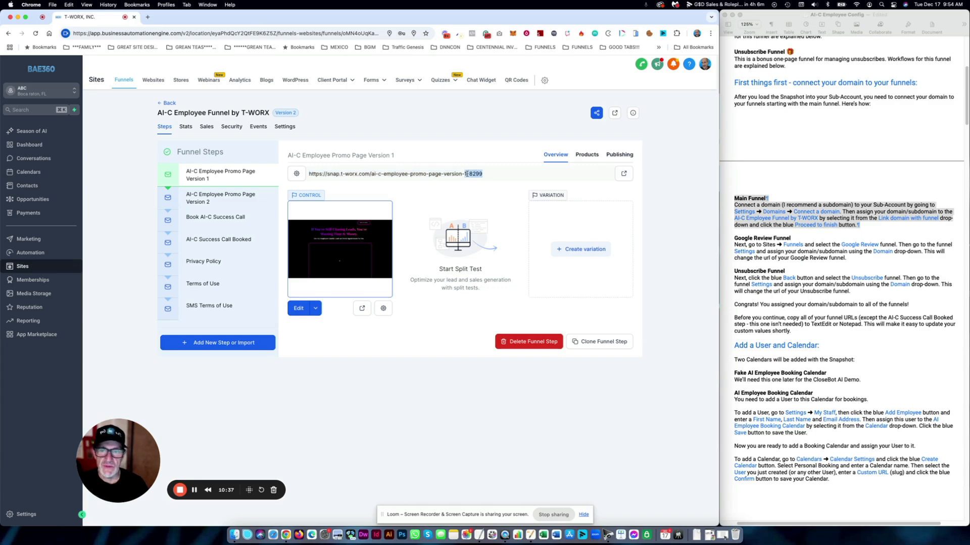
left_click(446, 130)
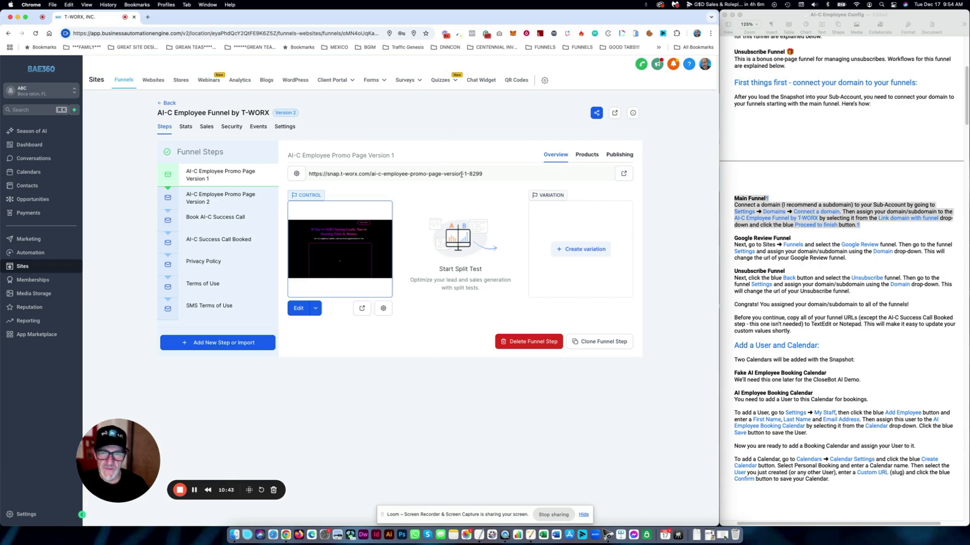
left_click_drag(461, 174, 370, 175)
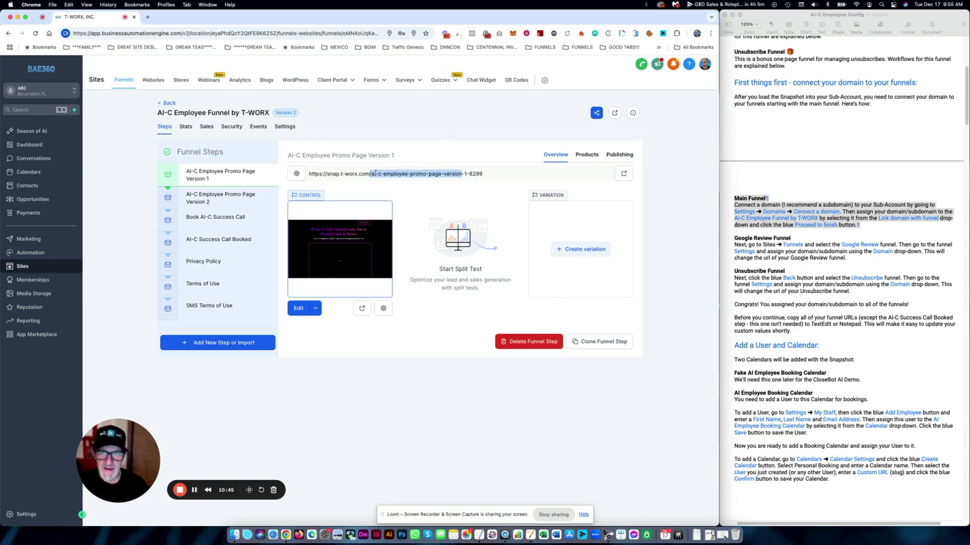
left_click_drag(482, 176, 463, 174)
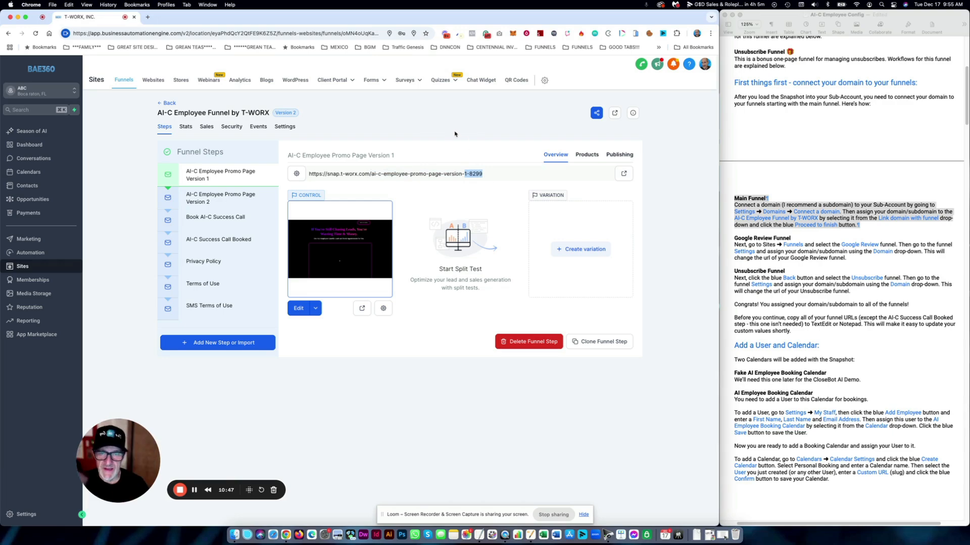
left_click(484, 175)
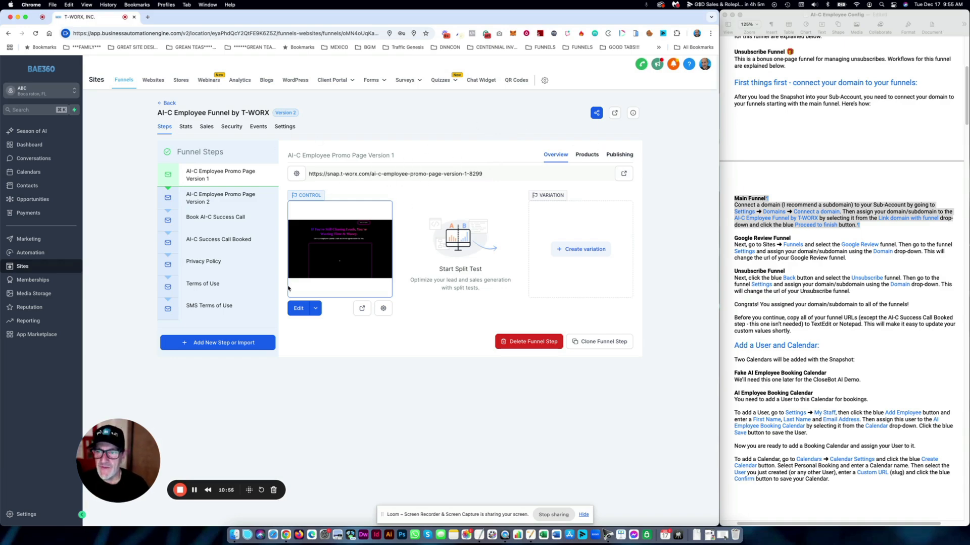
left_click(170, 103)
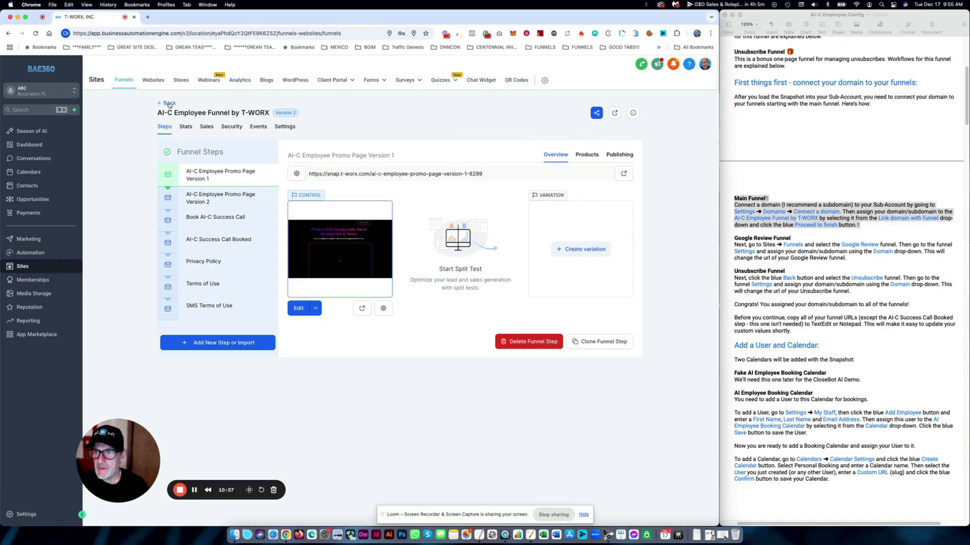
- Set the Google Review Funnel domain to snap.t-worx.com, save it, and check the step URL
left_click(791, 239)
left_click_drag(792, 239, 728, 236)
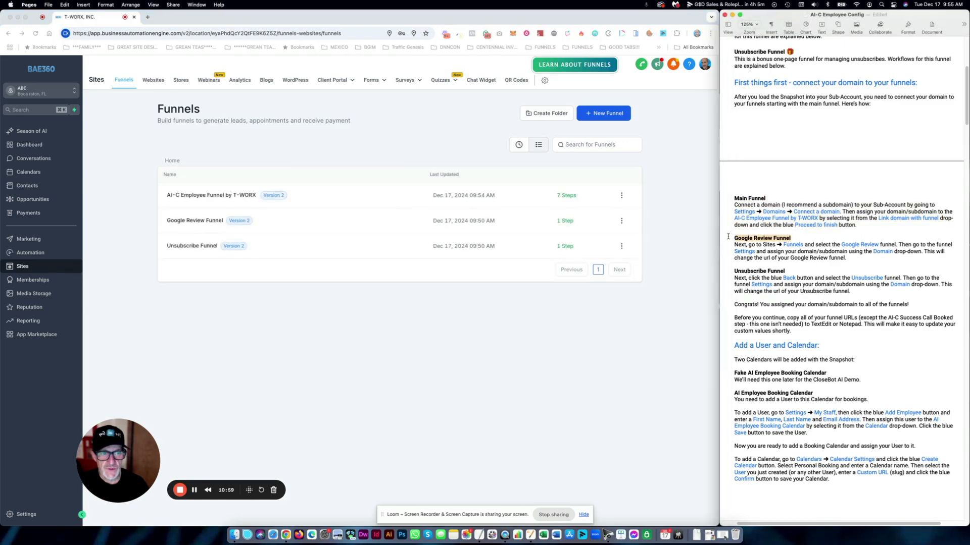
left_click(200, 224)
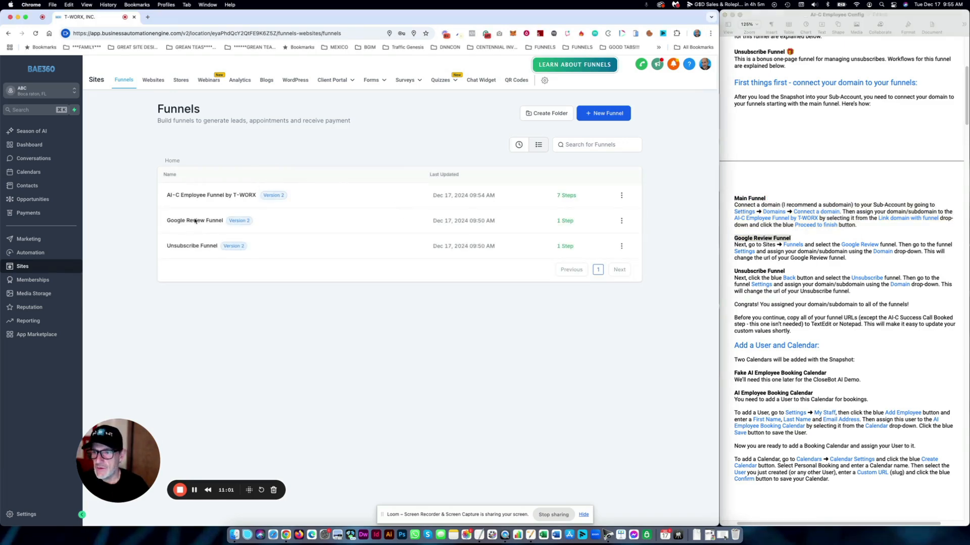
left_click(197, 222)
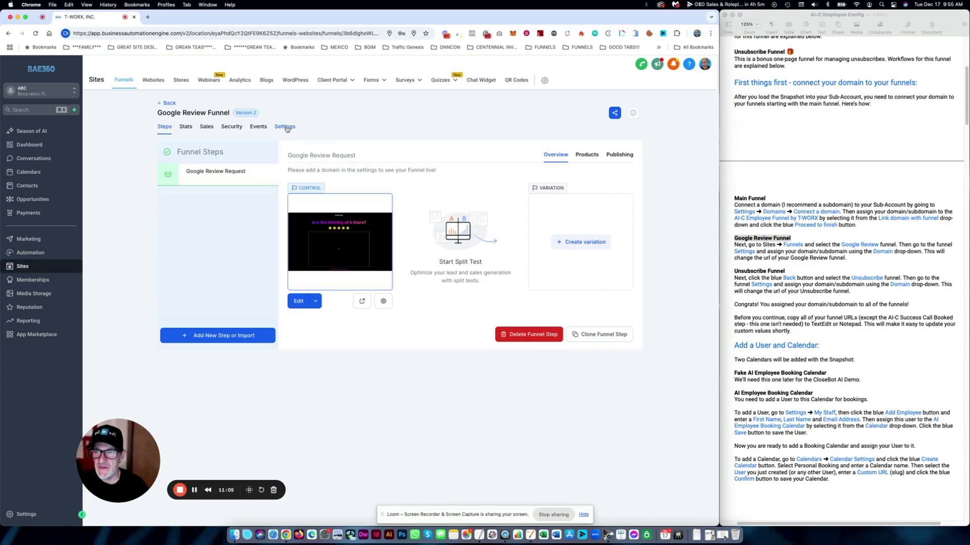
left_click(286, 128)
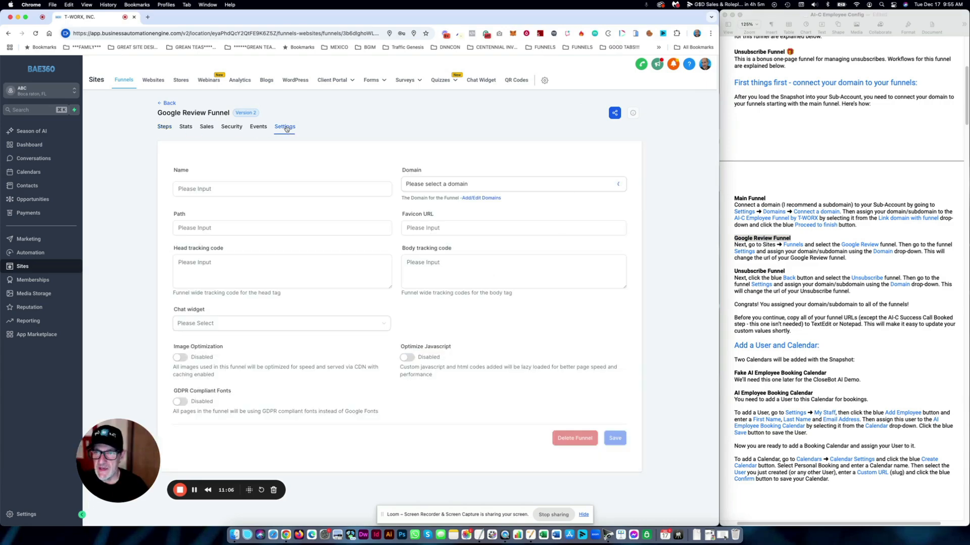
left_click(474, 185)
left_click(424, 215)
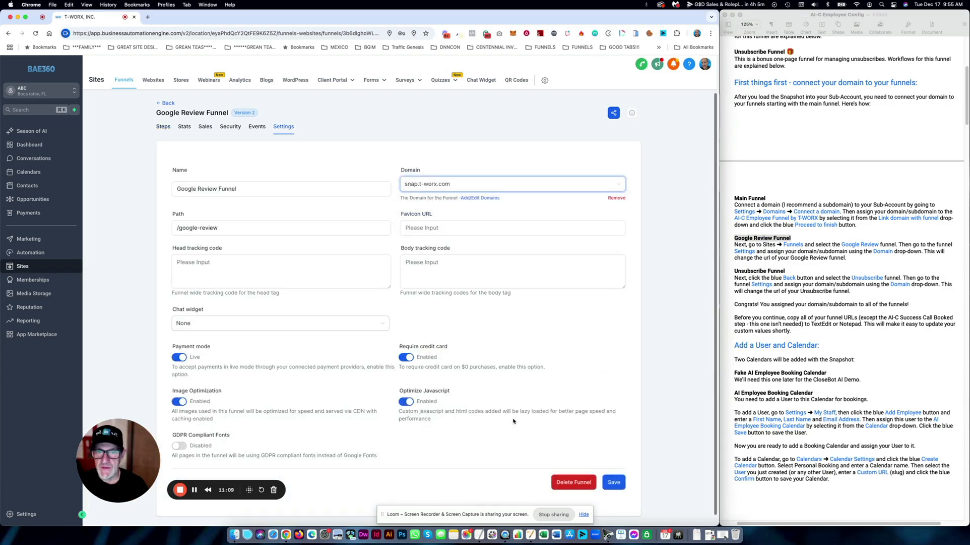
left_click(613, 483)
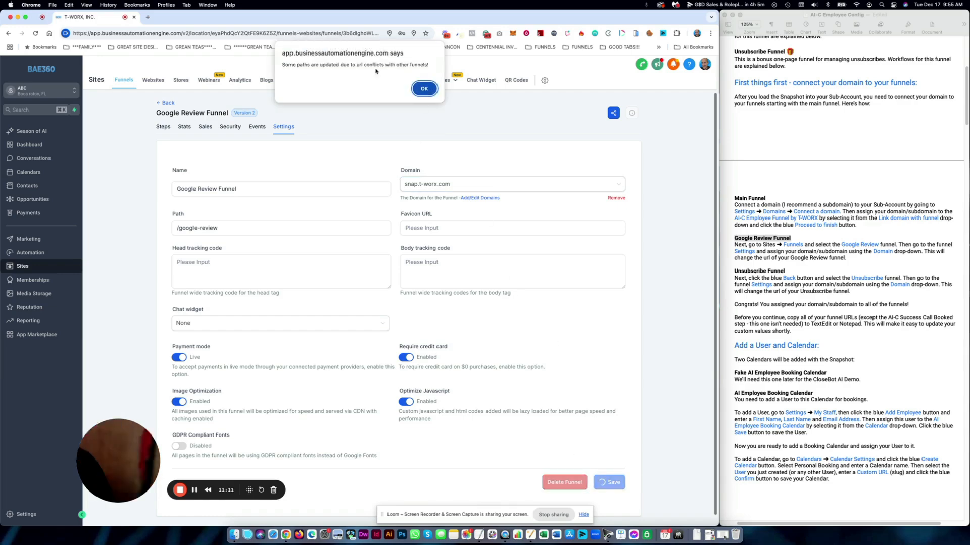
left_click(426, 89)
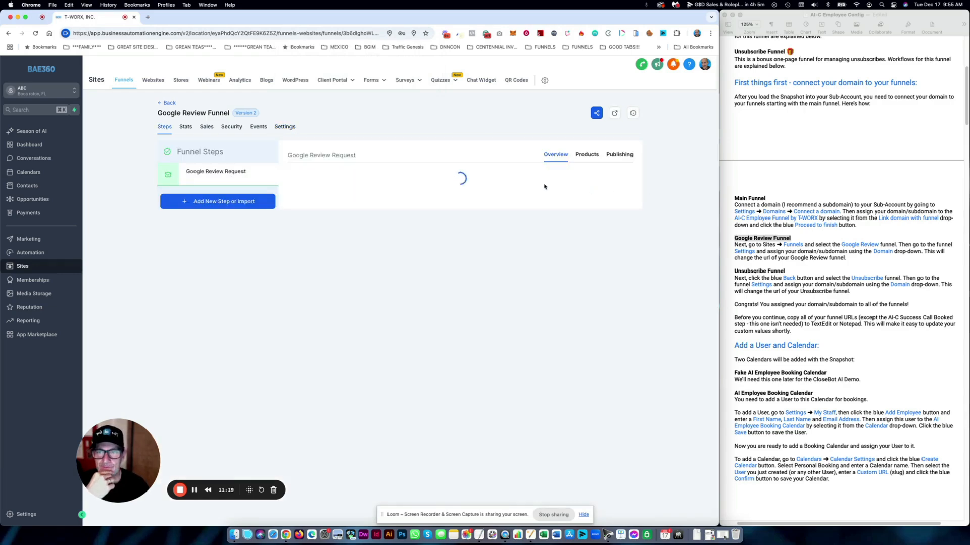
left_click_drag(461, 176, 314, 175)
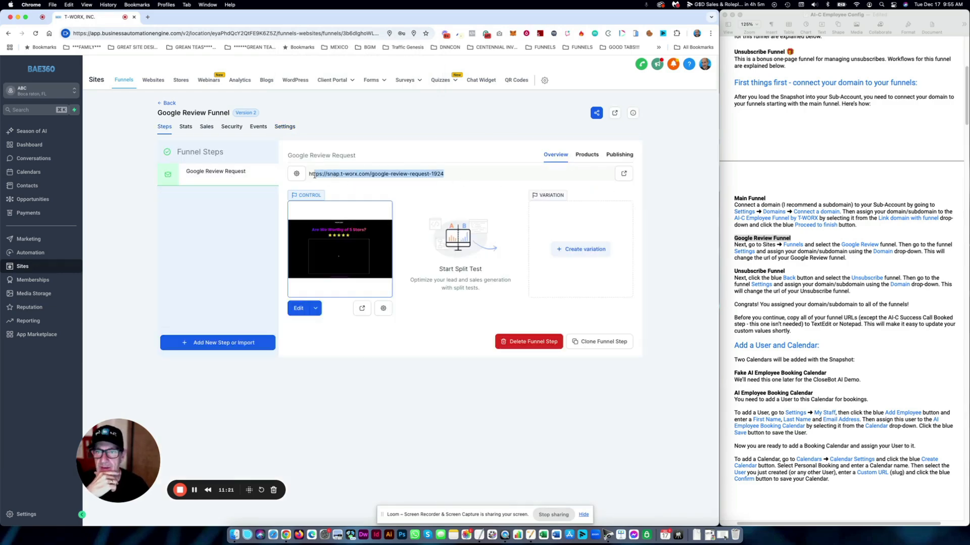
left_click(169, 103)
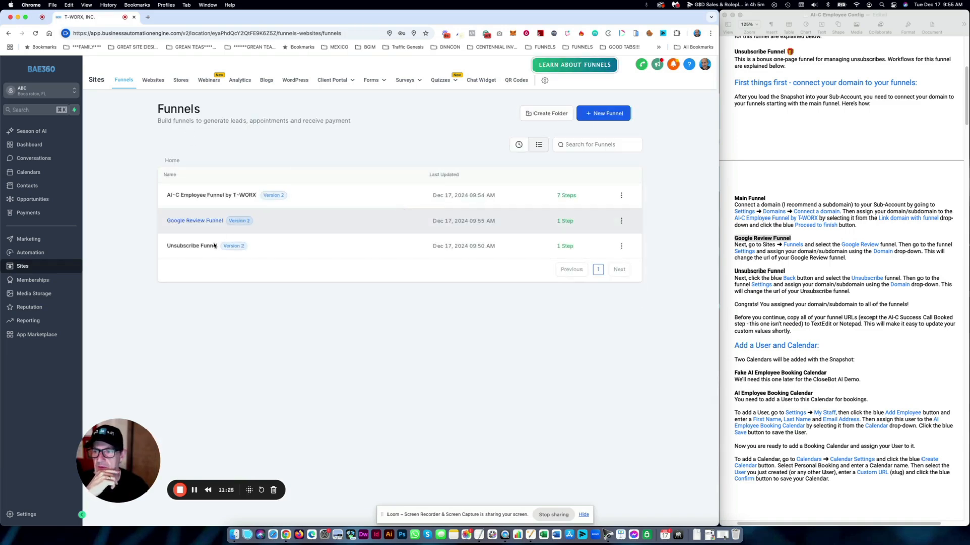
- Assign snap.t-worx.com to the Unsubscribe Funnel and save it, giving the unsubscribe-9114 page URL
left_click(192, 245)
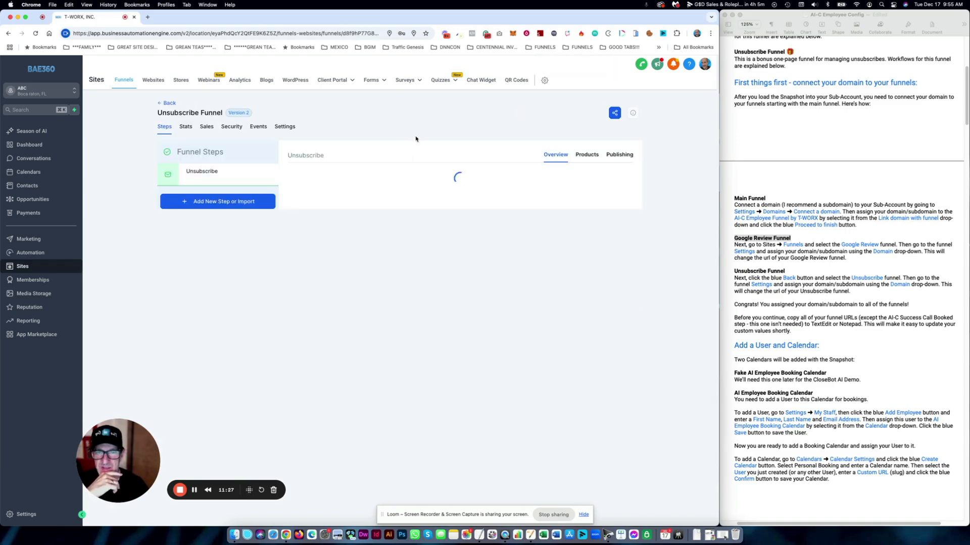
left_click(287, 128)
left_click(457, 185)
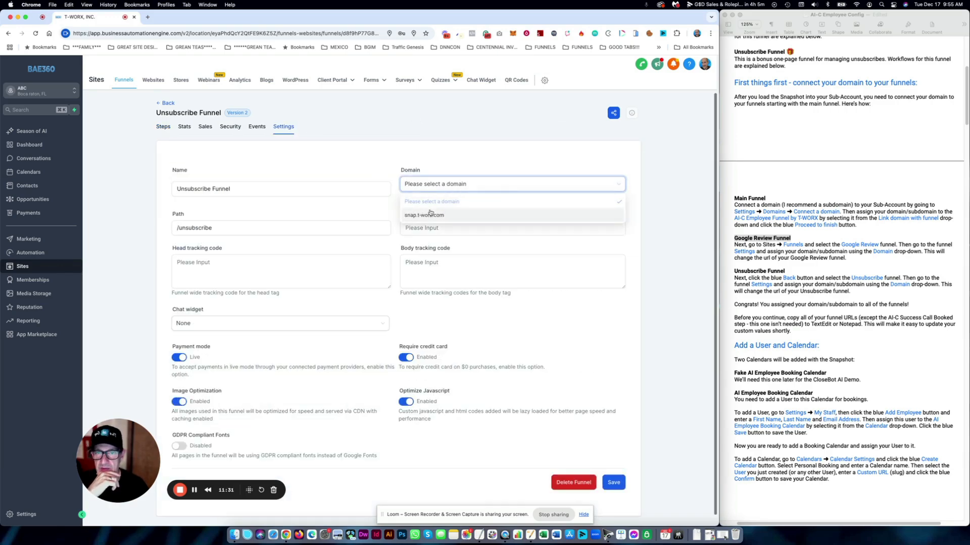
left_click(430, 214)
left_click(612, 482)
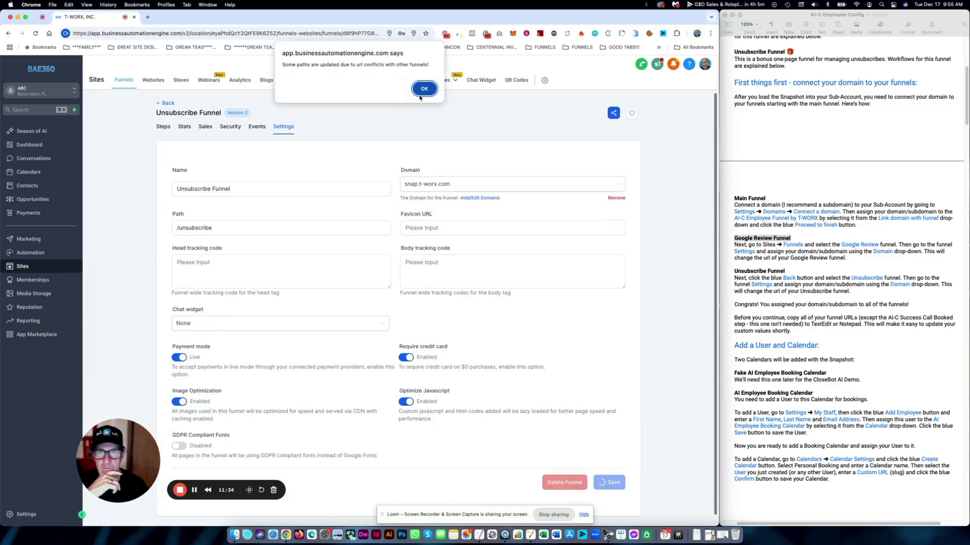
left_click(419, 95)
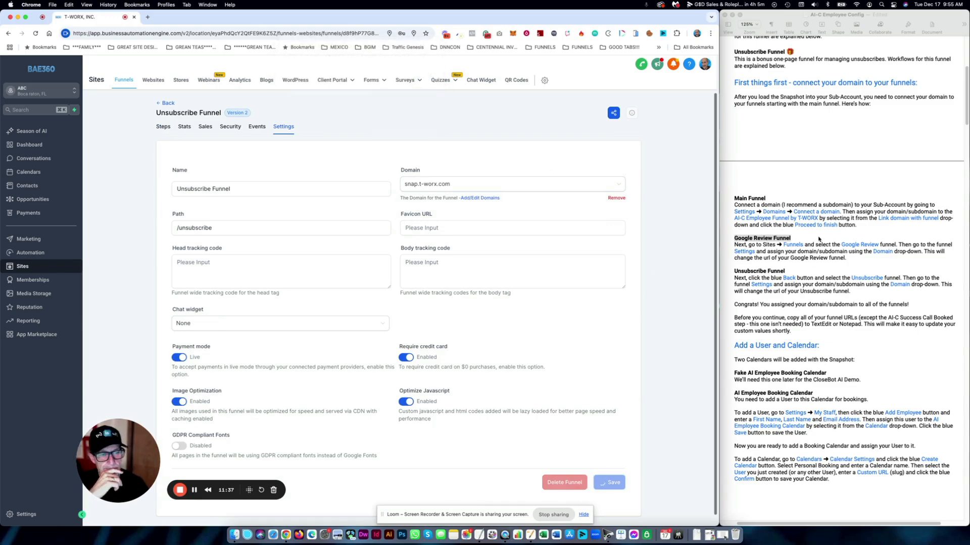
scroll(821, 241, "down", 5)
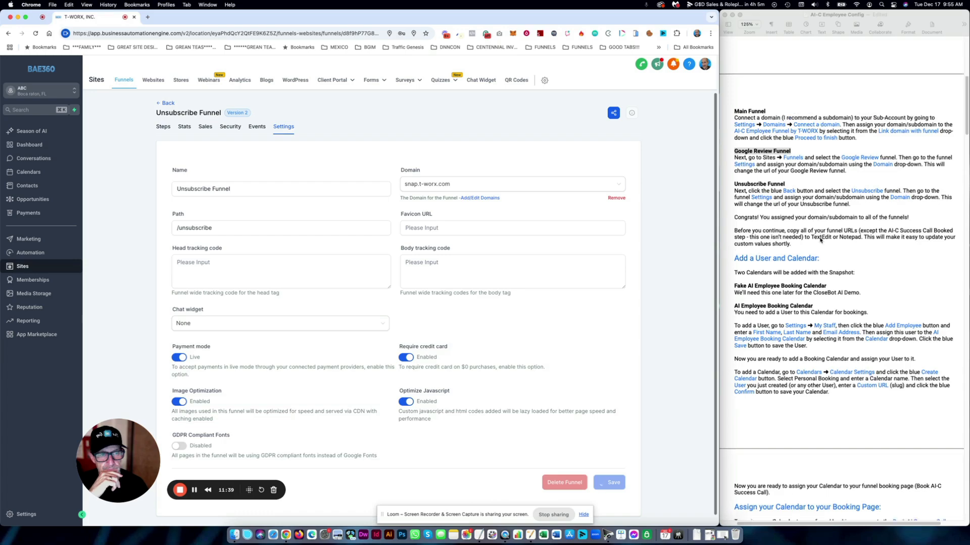
scroll(820, 241, "down", 1)
left_click(787, 134)
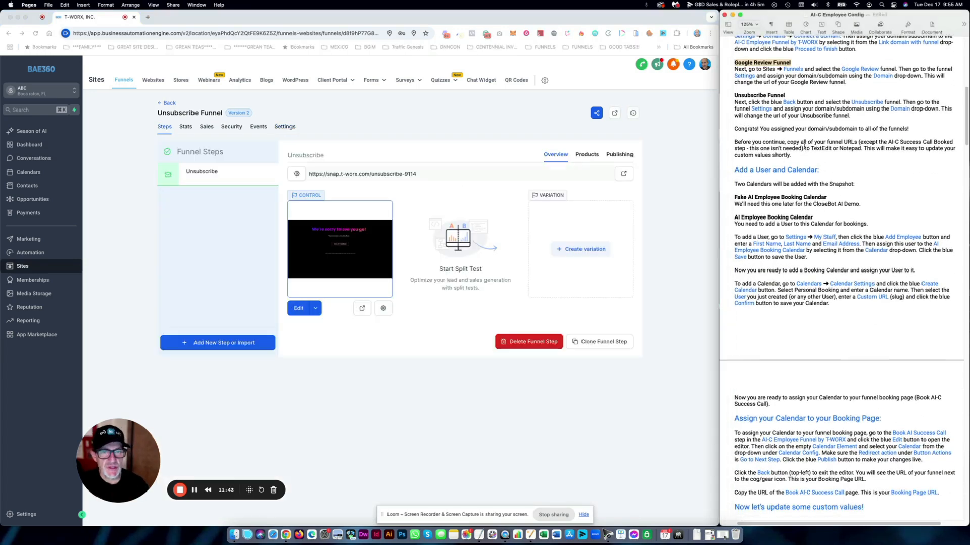
left_click(167, 103)
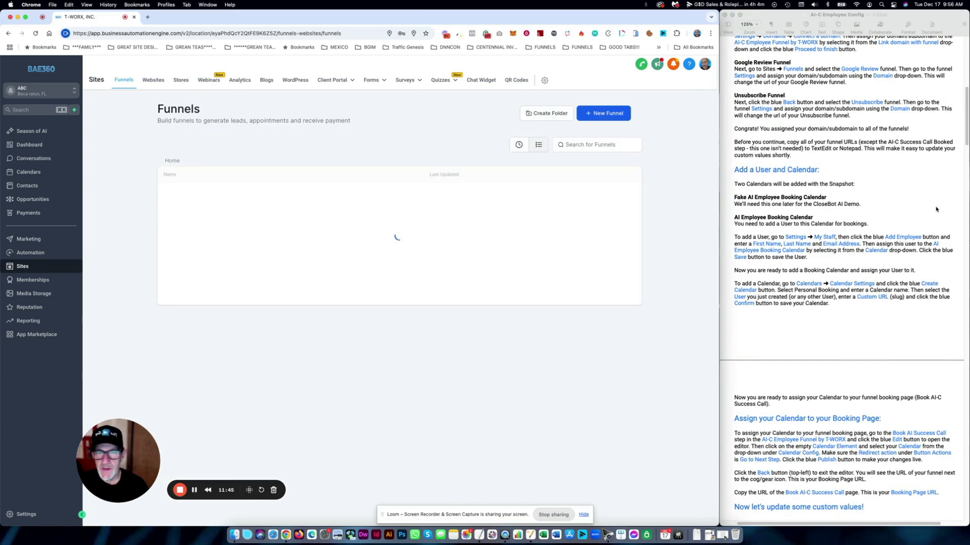
left_click(803, 149)
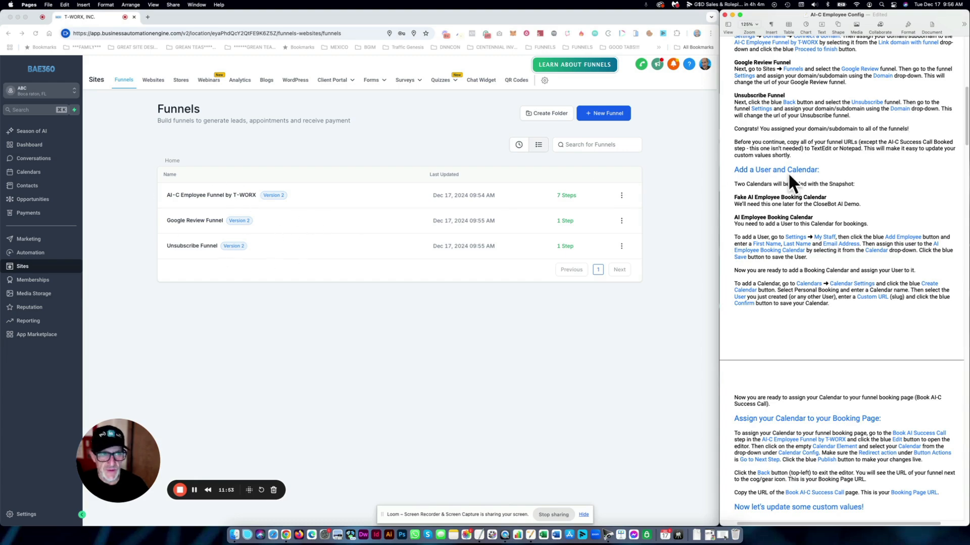
left_click(813, 172)
left_click_drag(798, 157, 731, 145)
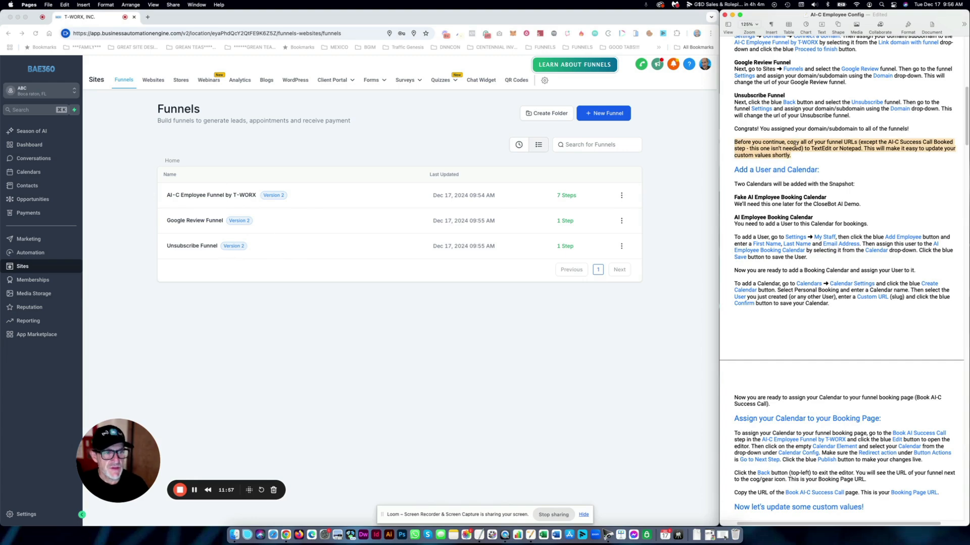
left_click(884, 143)
left_click_drag(887, 143, 798, 148)
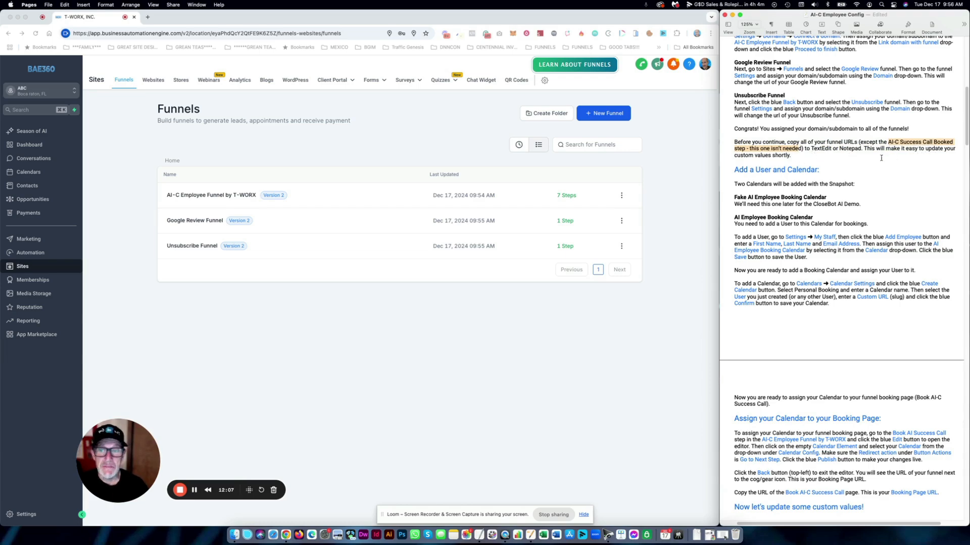
left_click(441, 131)
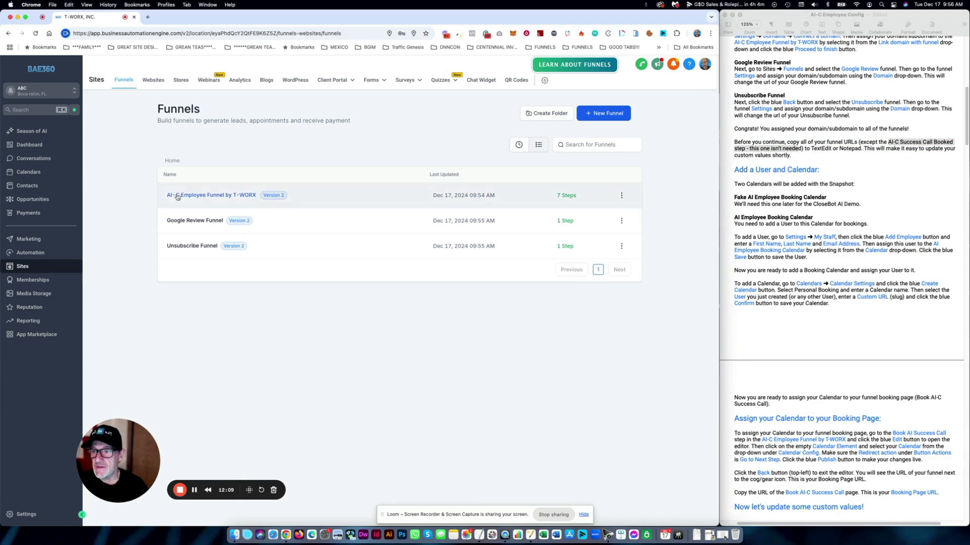
- Copy the AI-C Employee promo page version 1 URL into the Untitled 12 TextEdit note
left_click(201, 196)
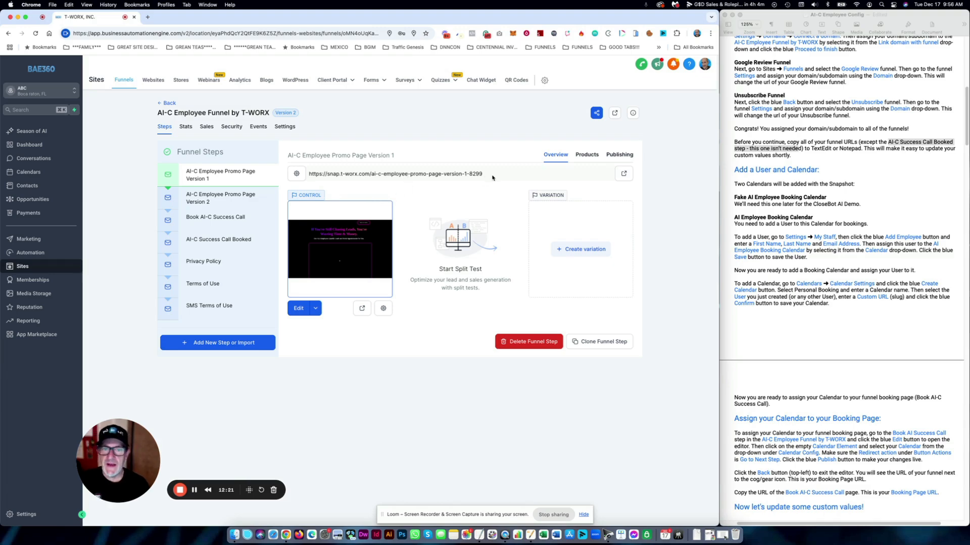
left_click_drag(492, 177, 301, 174)
key("super+c")
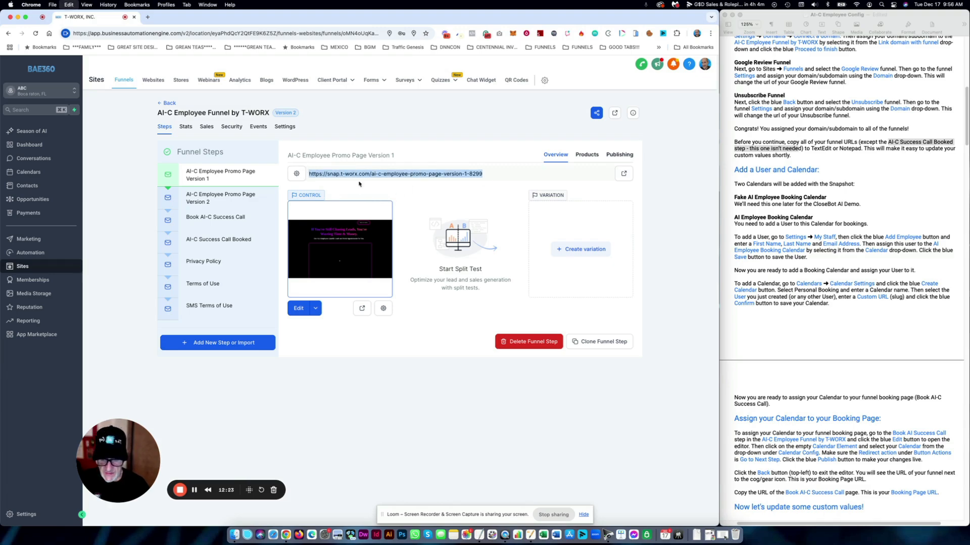
left_click(478, 530)
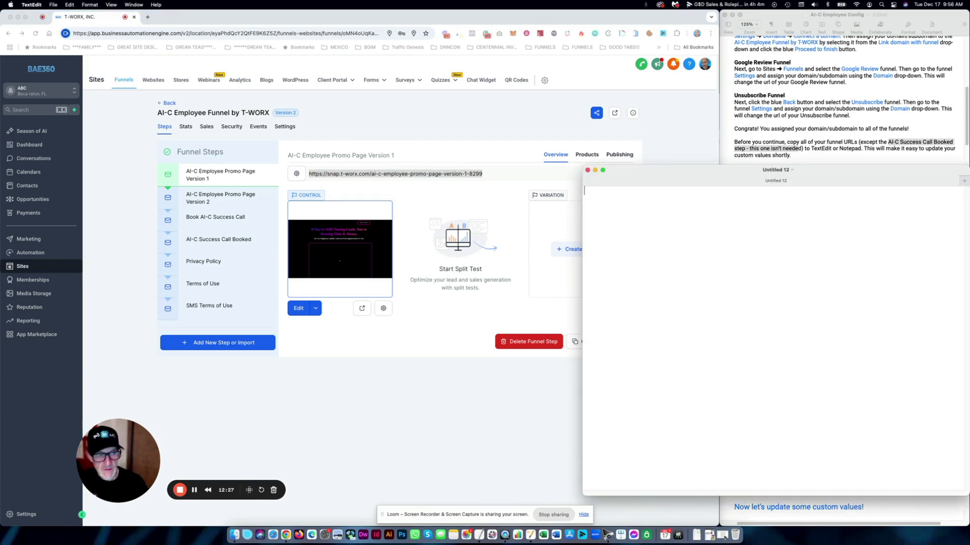
left_click_drag(690, 185, 561, 102)
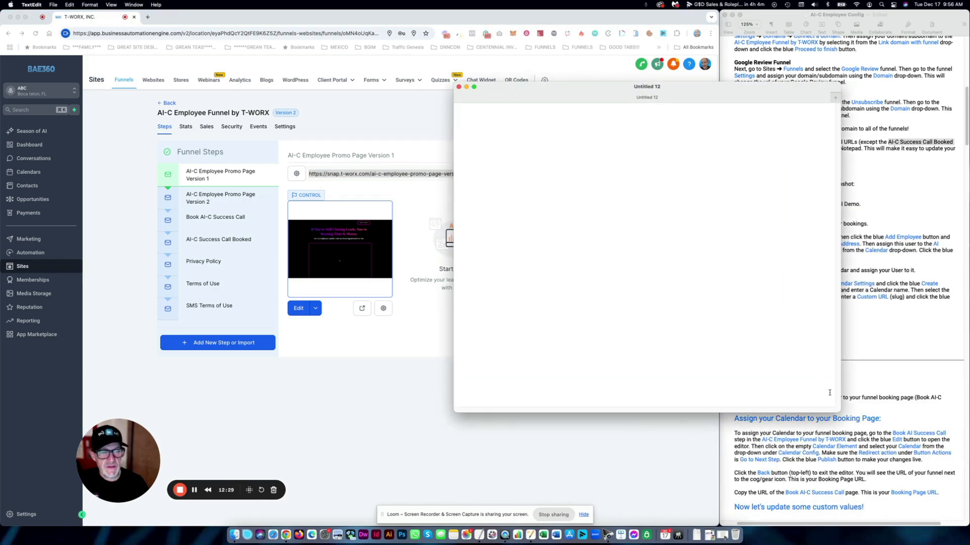
left_click_drag(838, 413, 694, 324)
left_click_drag(517, 89, 744, 196)
key("super+v")
- Add the Book AI-C Success Call step URL to the note on its own line
left_click(580, 187)
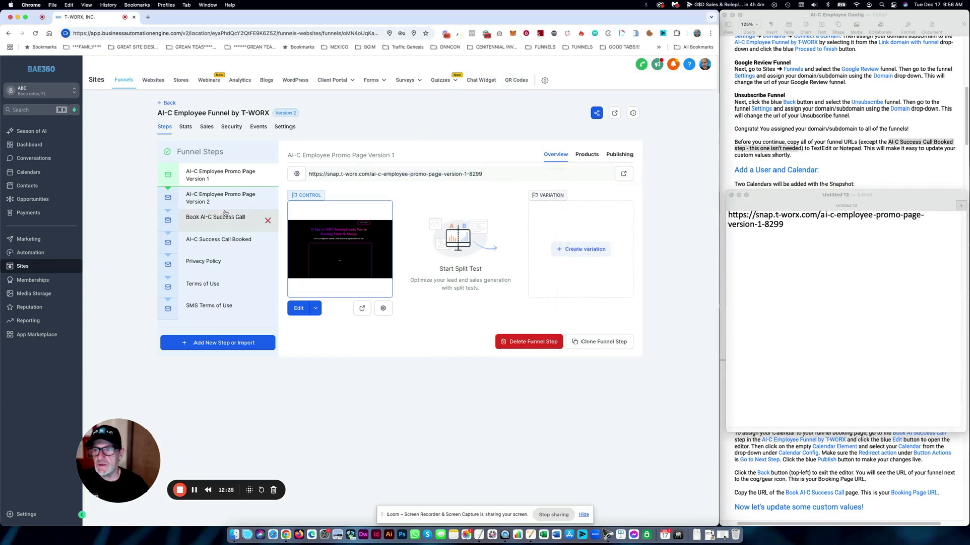
left_click(266, 216)
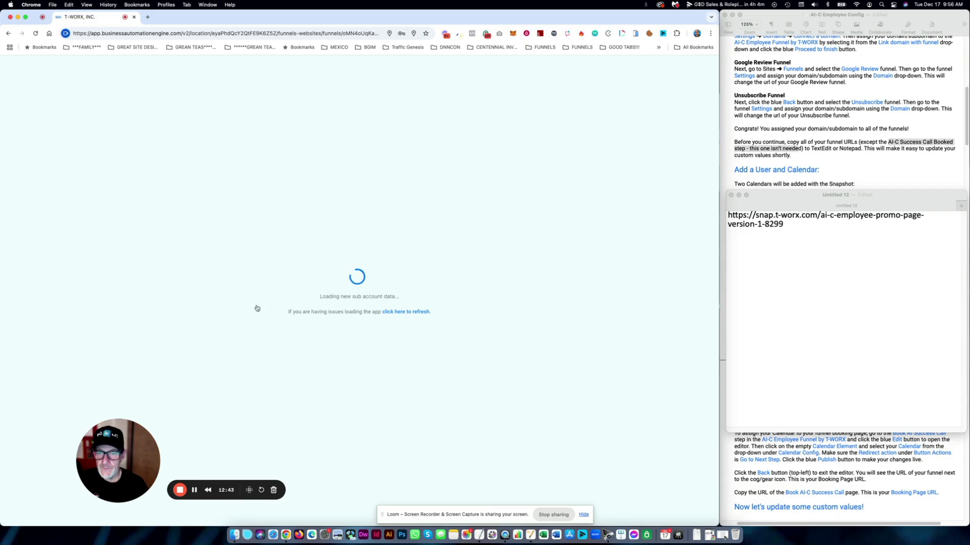
triple_click(393, 173)
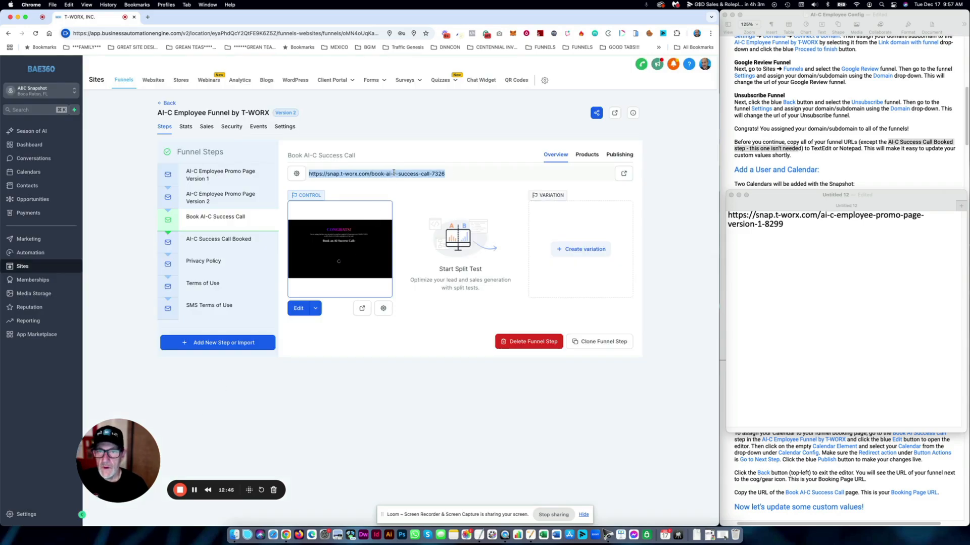
left_click(816, 290)
key("super+v")
key("Return")
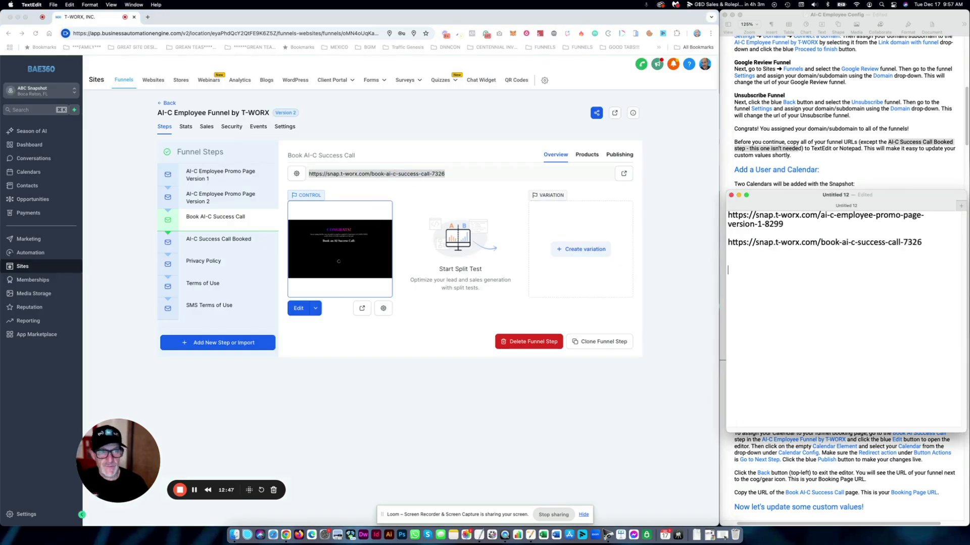
left_click(234, 262)
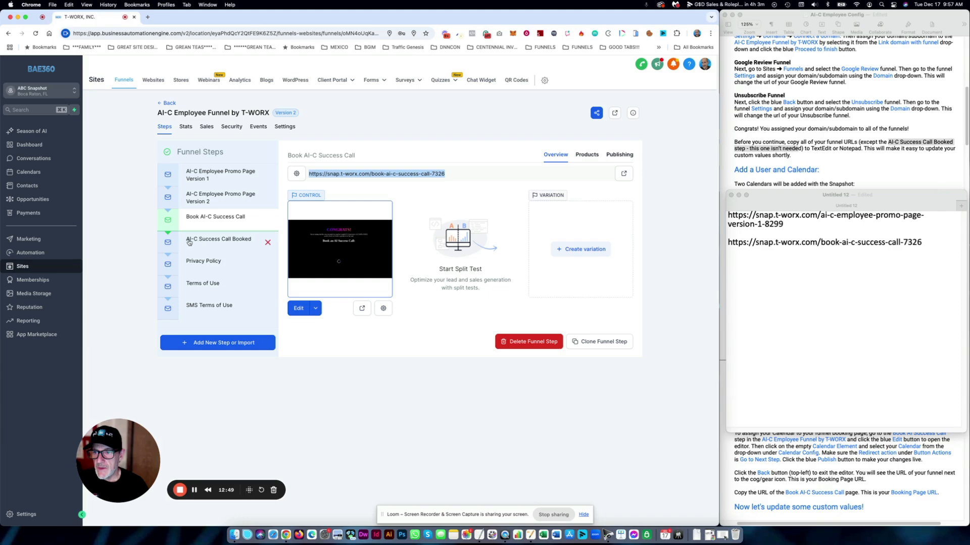
left_click_drag(763, 198, 757, 218)
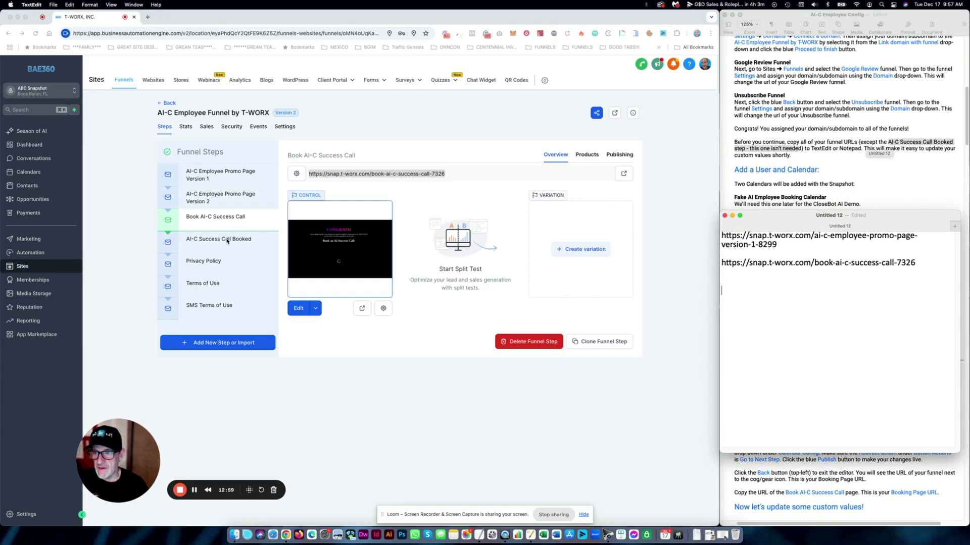
- Add the Privacy Policy and Terms of Use step URLs to the note
left_click(208, 262)
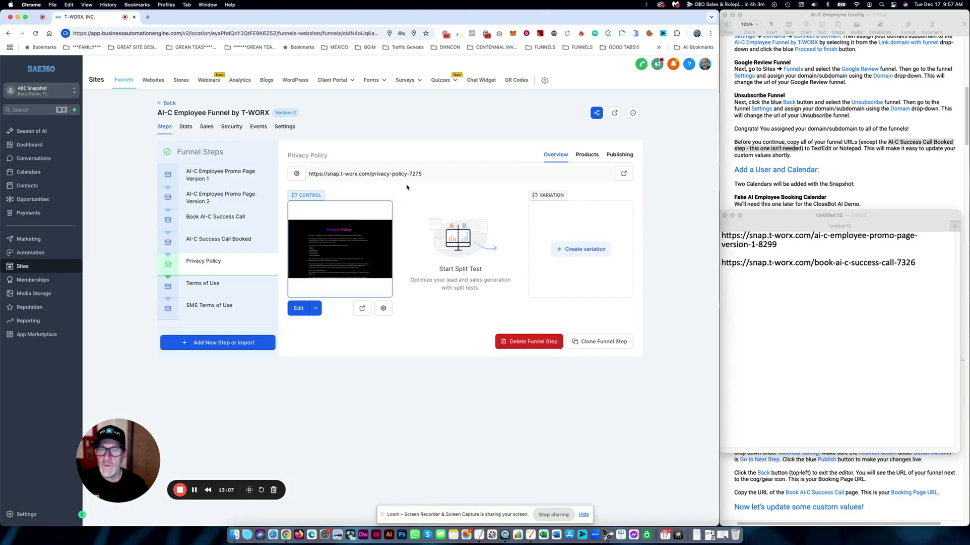
triple_click(424, 175)
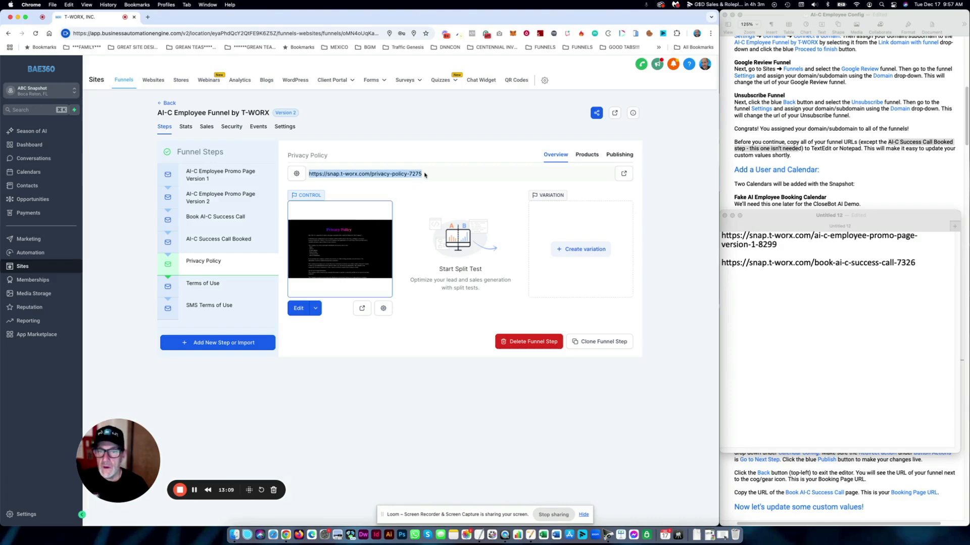
left_click(756, 289)
key("super+v")
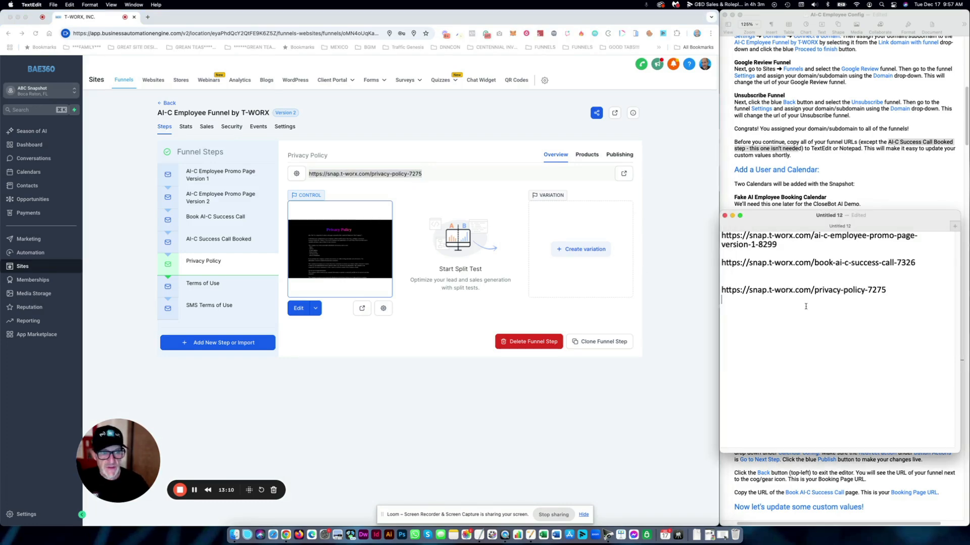
left_click(258, 282)
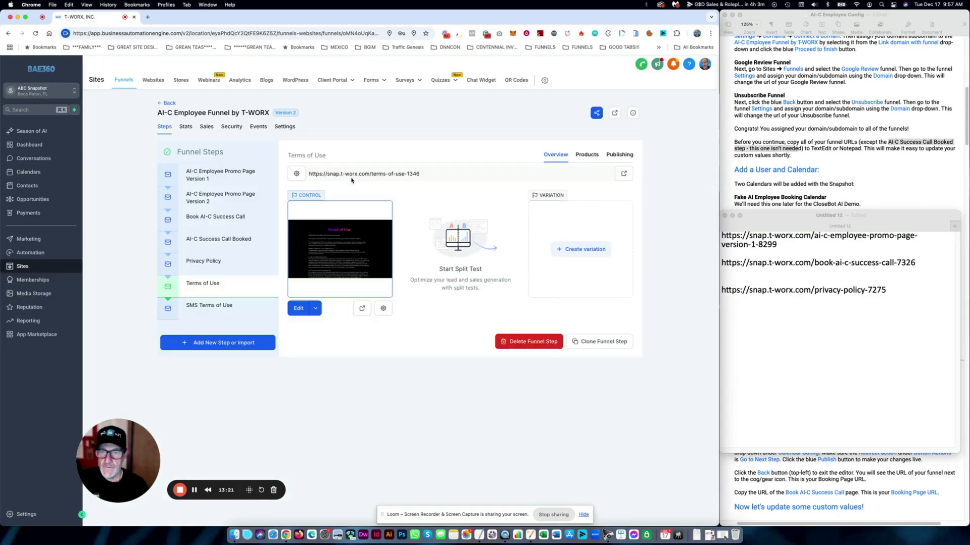
triple_click(349, 173)
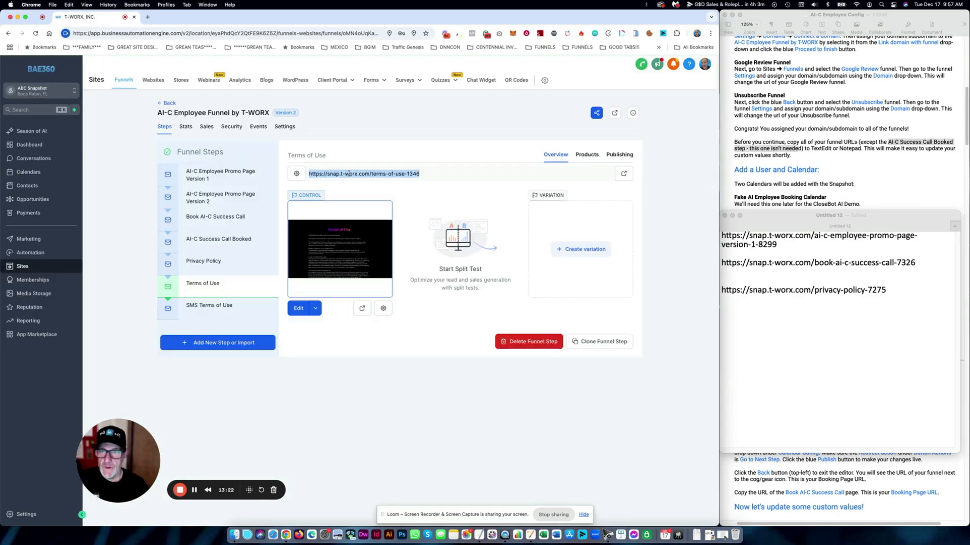
left_click(812, 312)
key("super+v")
key("Return")
key("Return")
key("Return")
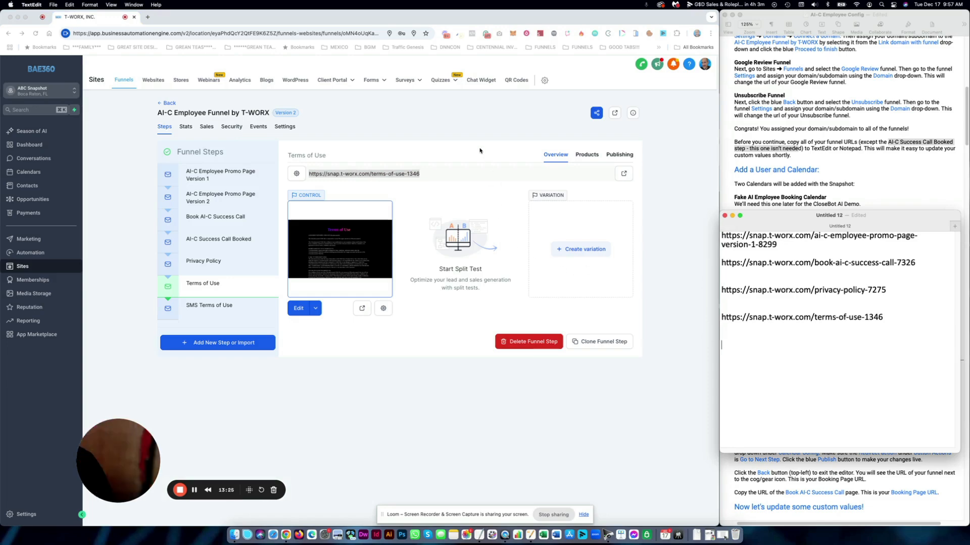
- Add the SMS Terms of Use URL ending sms-terms-of-use-4988 to the note
key("super+Tab")
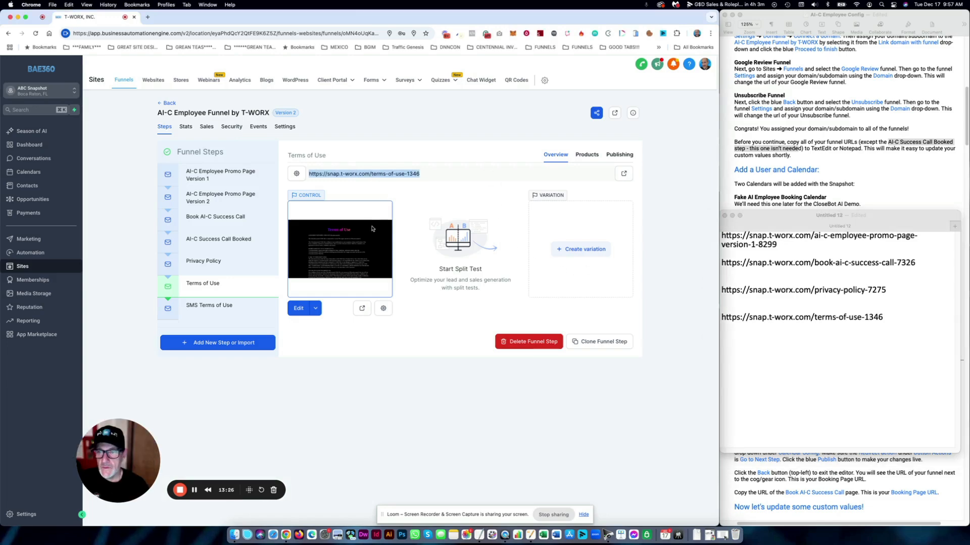
left_click(207, 309)
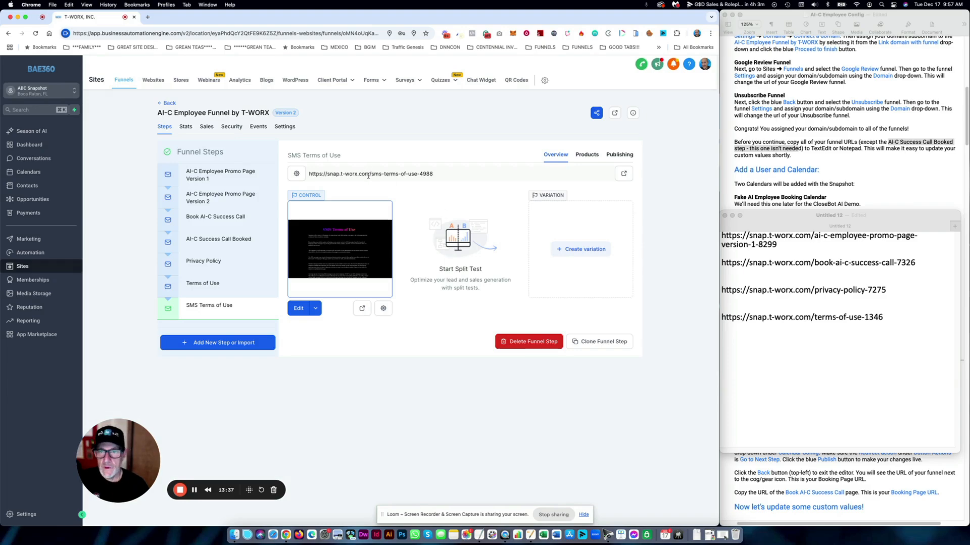
triple_click(369, 174)
key("super+c")
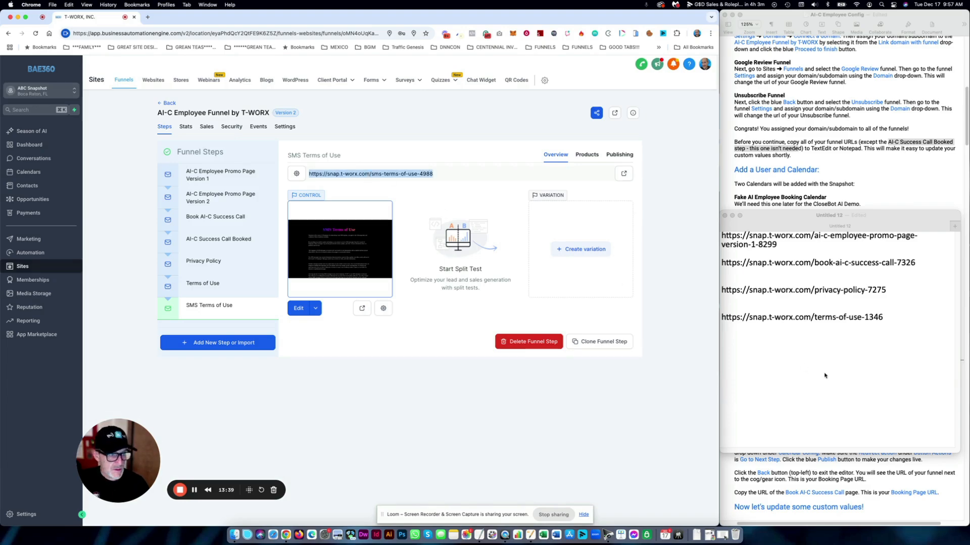
left_click(824, 374)
key("super+v")
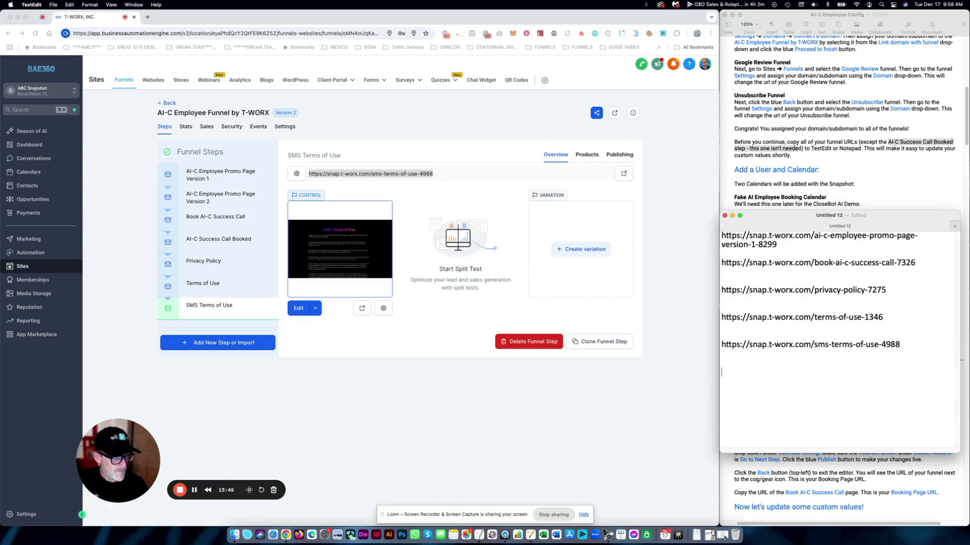
left_click(478, 152)
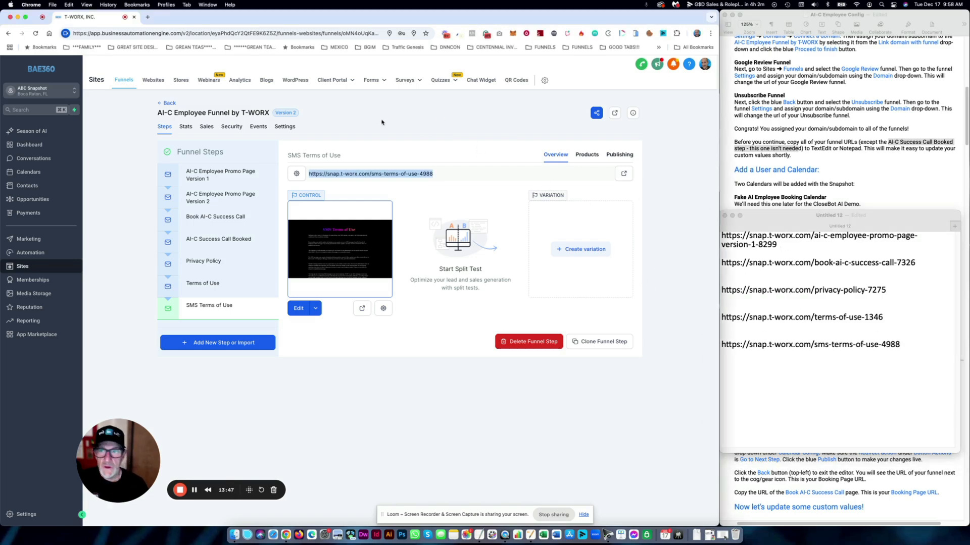
left_click(167, 103)
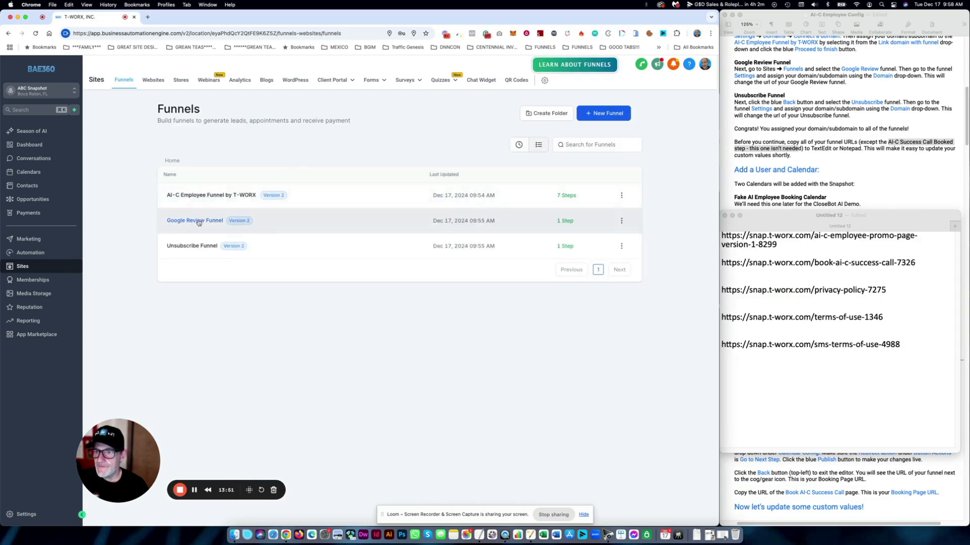
- Copy the Google Review Request URL (google-review-request-1924) into the TextEdit link list
left_click(198, 223)
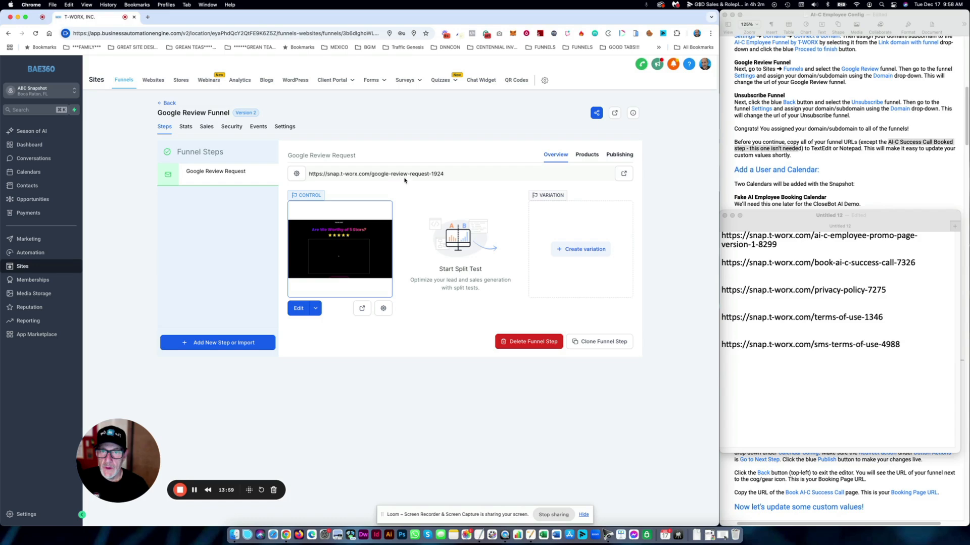
triple_click(402, 175)
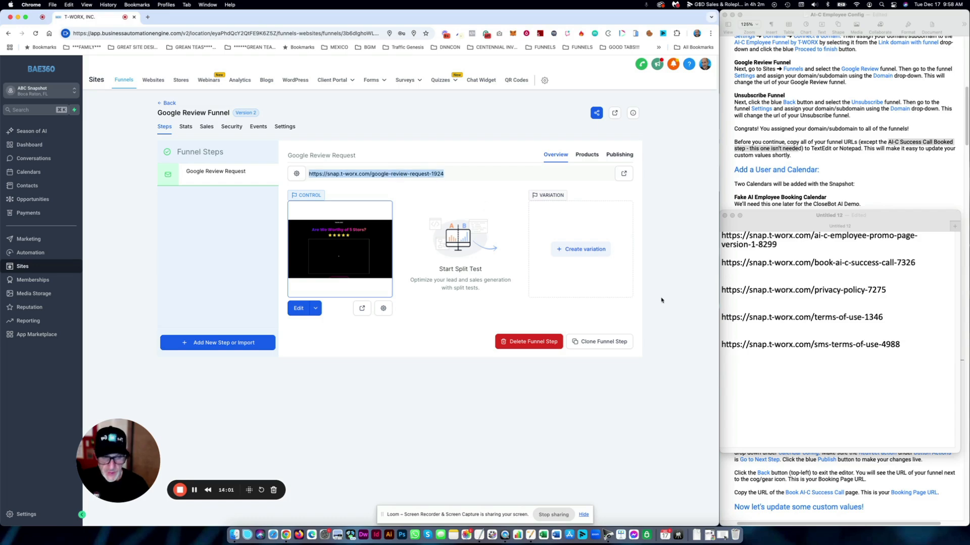
key("super+c")
left_click(818, 399)
key("super+v")
key("Return")
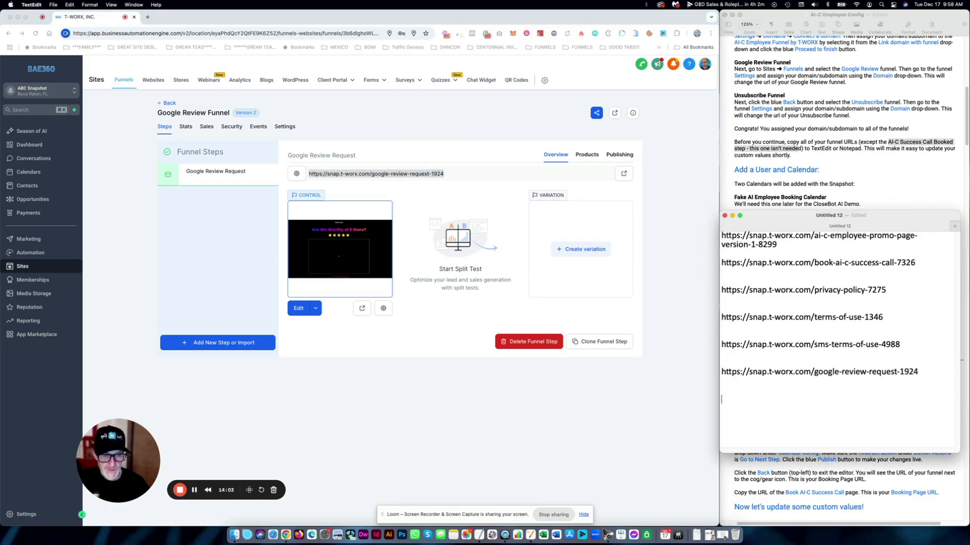
left_click(488, 155)
left_click(166, 104)
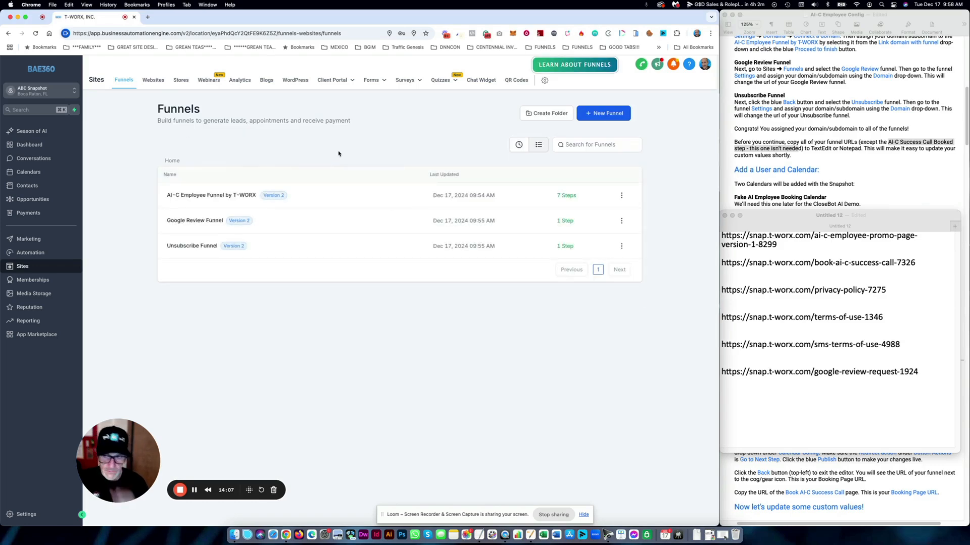
- Add the Unsubscribe page URL (unsubscribe-9114) to the list and move the note aside
left_click(202, 247)
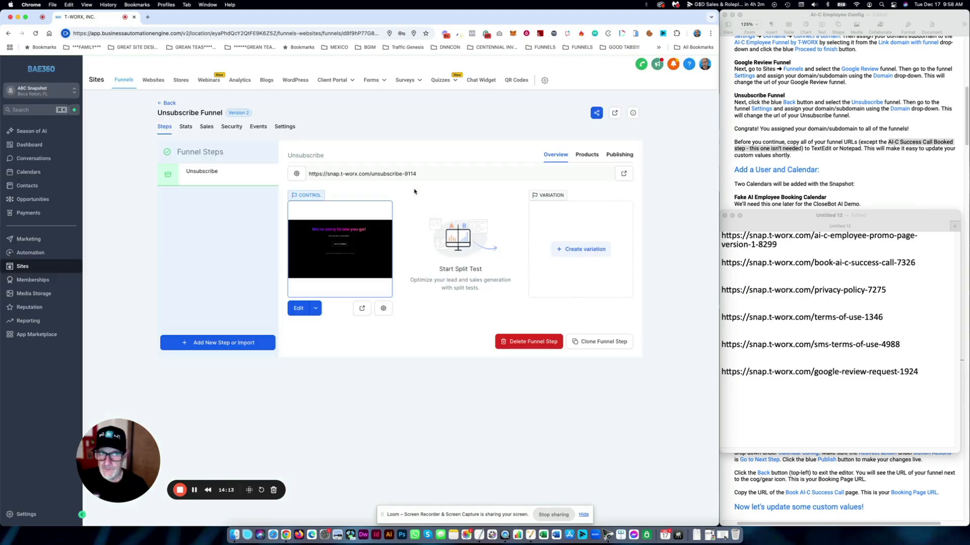
triple_click(397, 173)
key("super+c")
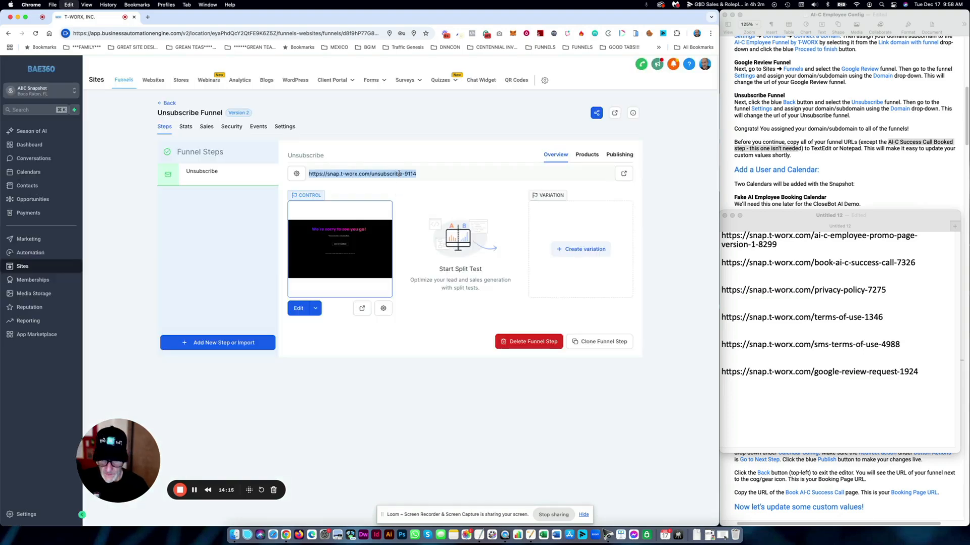
left_click(787, 414)
key("super+v")
left_click_drag(777, 223, 614, 204)
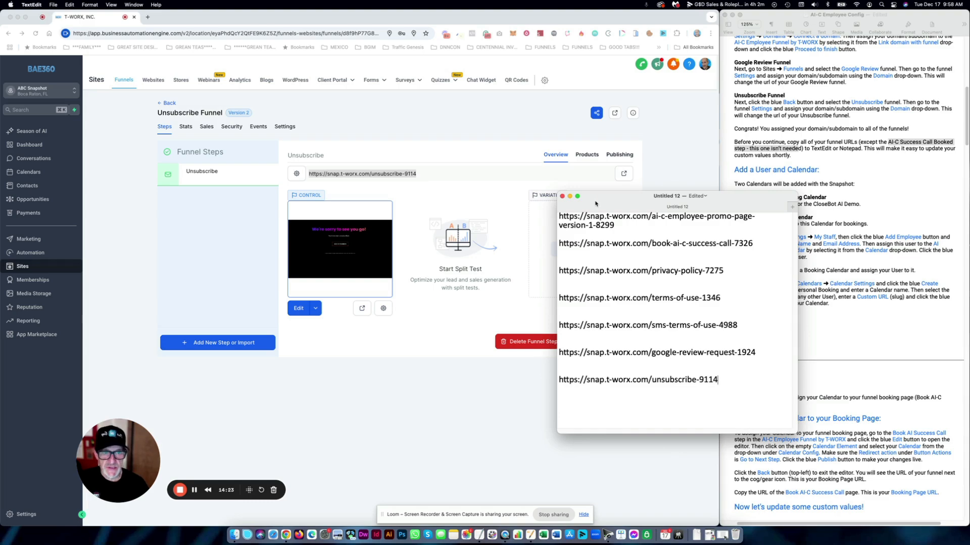
left_click_drag(595, 203, 969, 206)
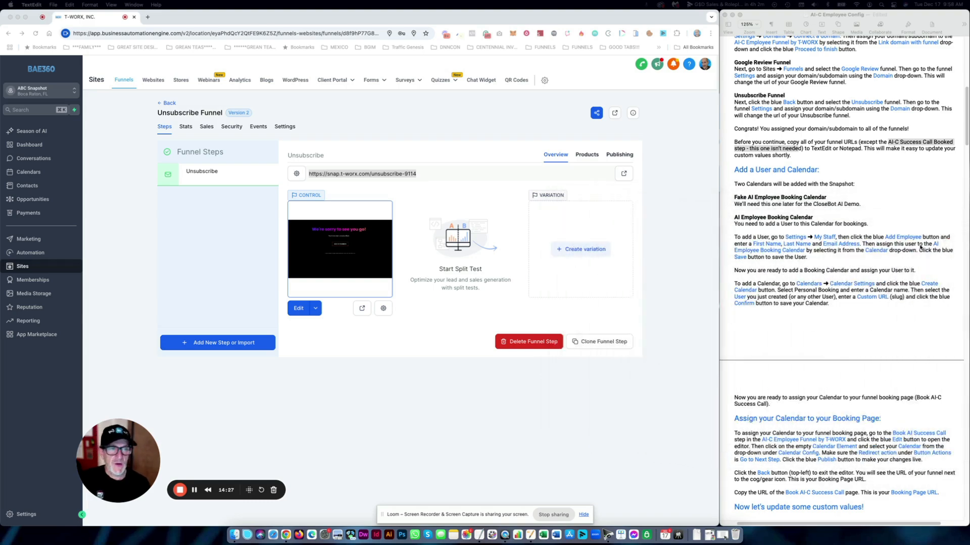
- Find the 'Add a User and Calendar:' section in the guide and highlight the 'To add a User' paragraph
left_click(846, 177)
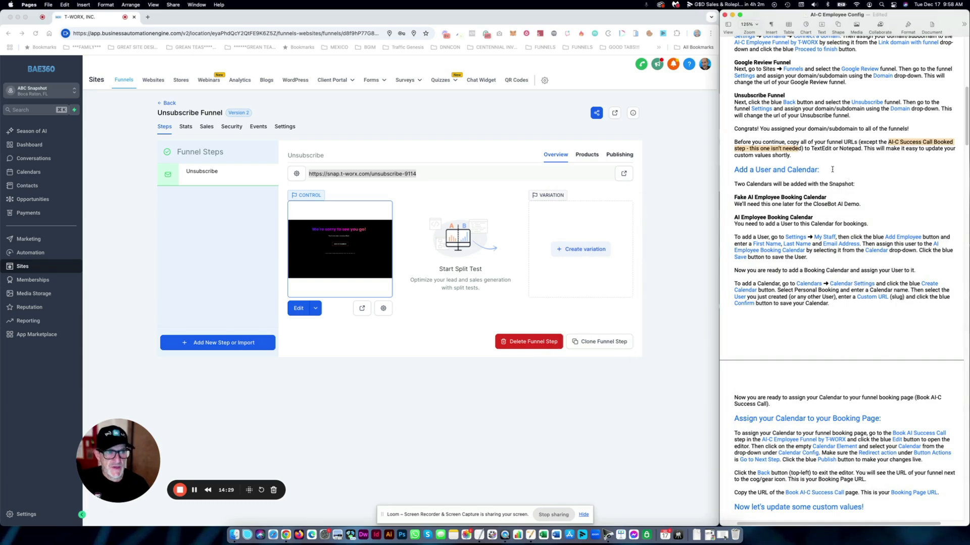
left_click_drag(831, 171, 734, 170)
left_click(850, 189)
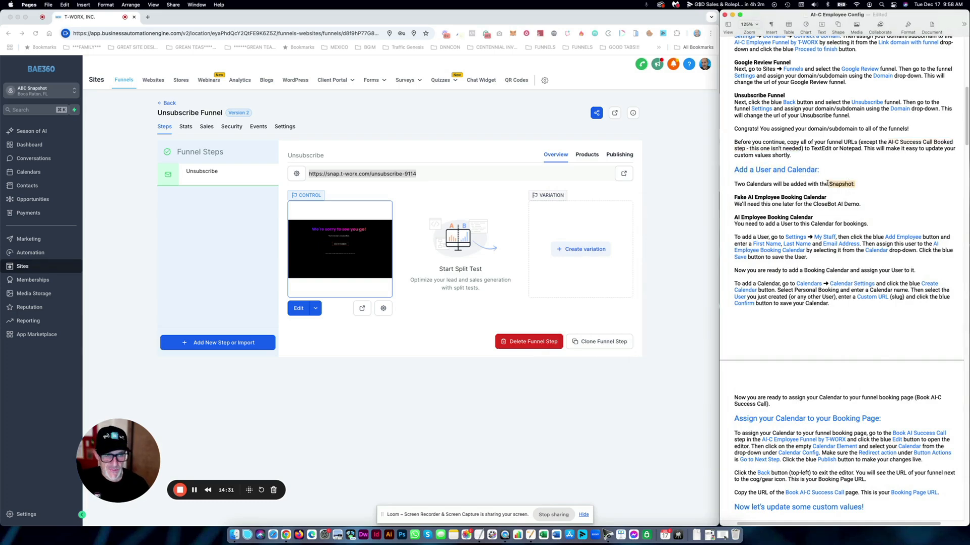
scroll(841, 194, "down", 2)
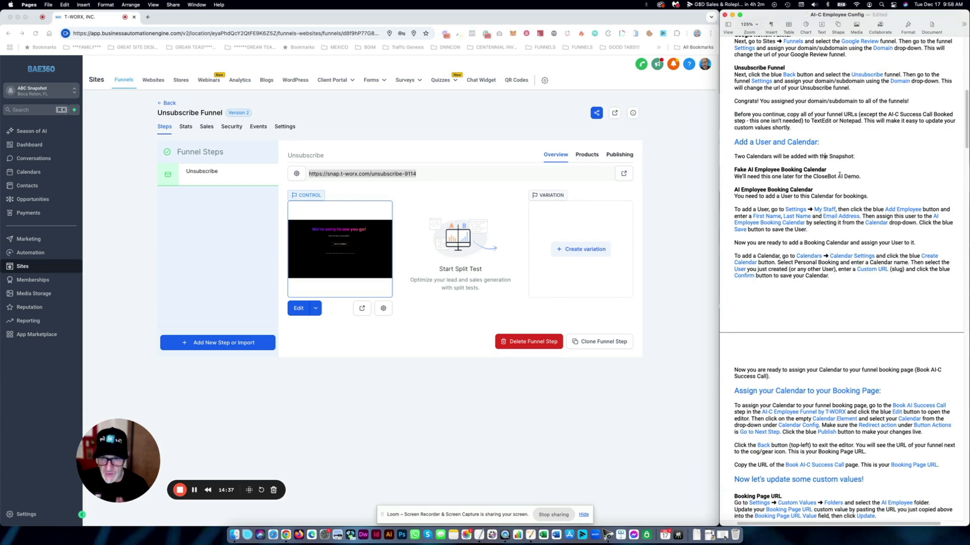
left_click(839, 176)
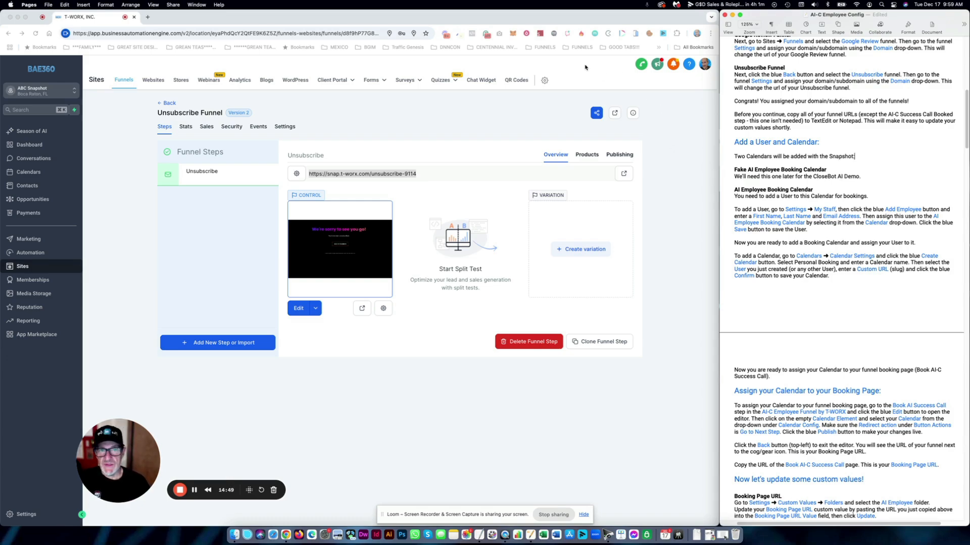
left_click(453, 107)
left_click(737, 148)
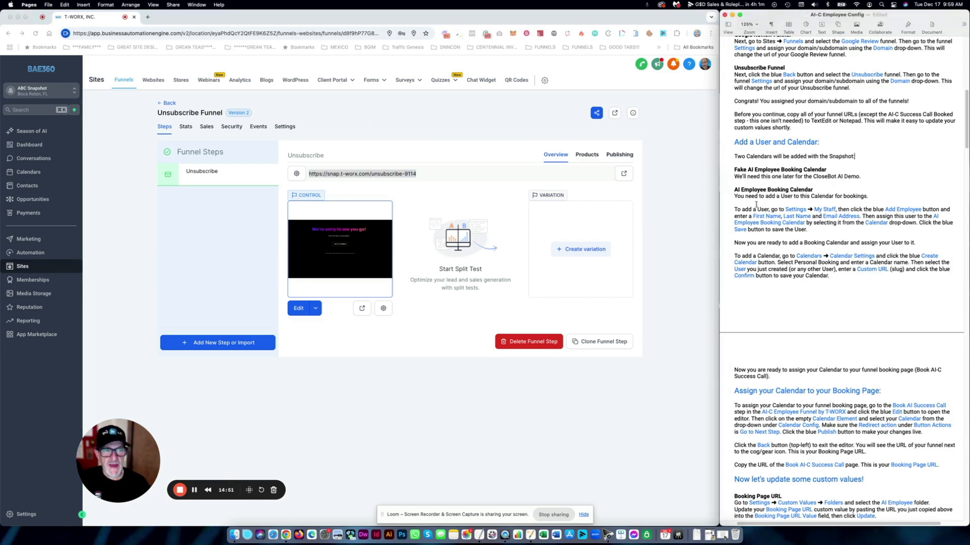
left_click_drag(734, 209, 827, 229)
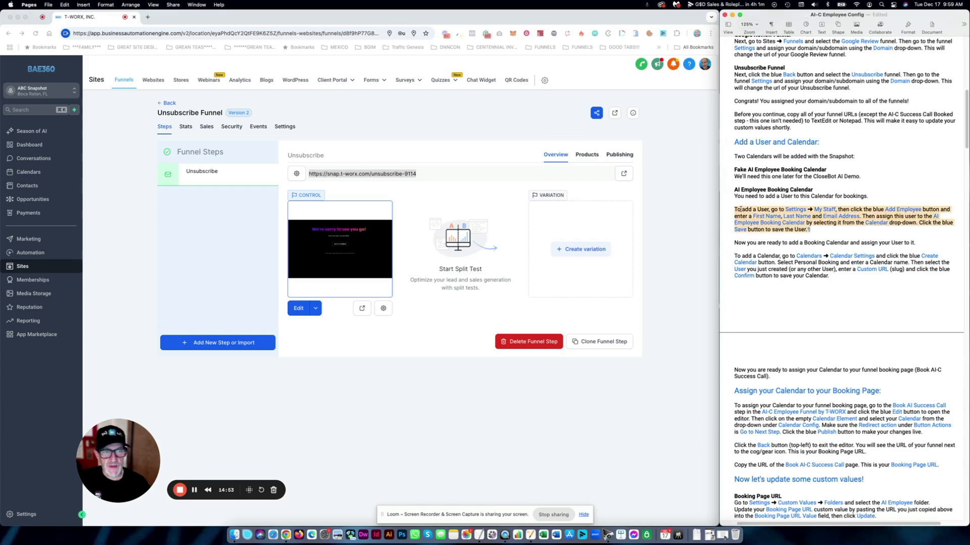
left_click(122, 298)
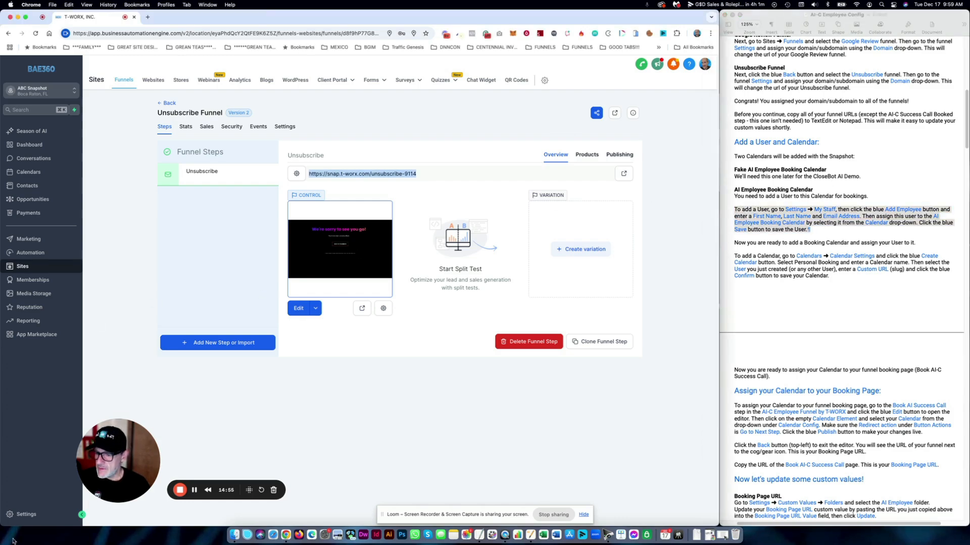
- Start a new employee in My Staff and enter their first and last name
left_click(26, 514)
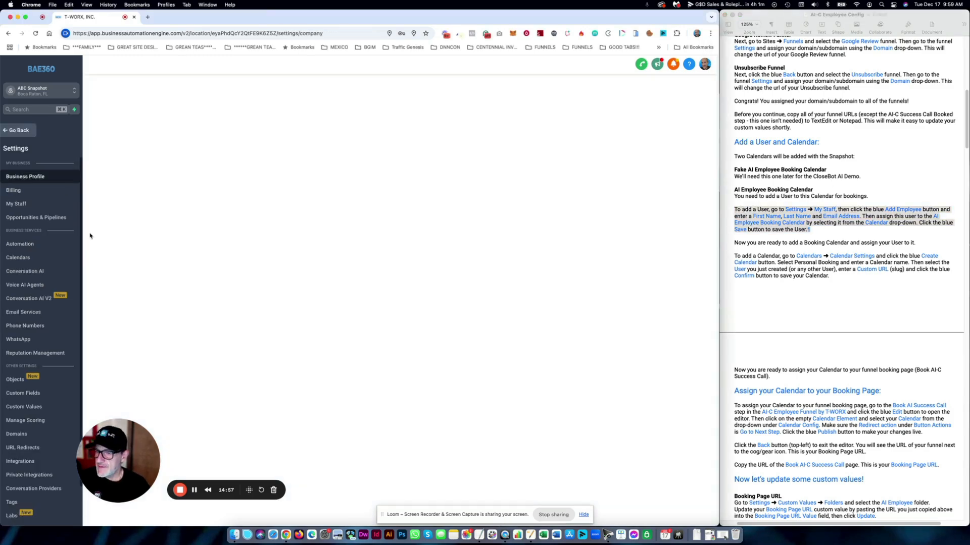
left_click(23, 205)
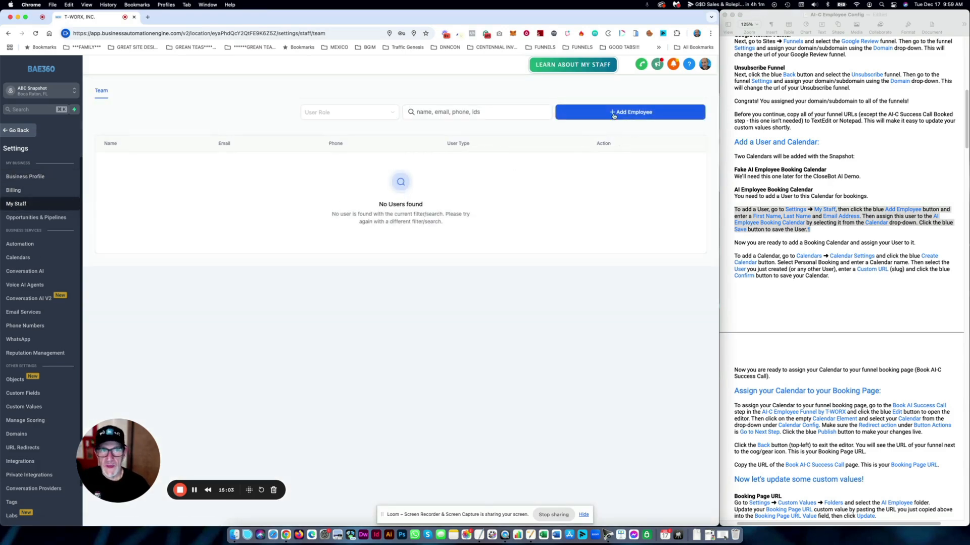
left_click(640, 115)
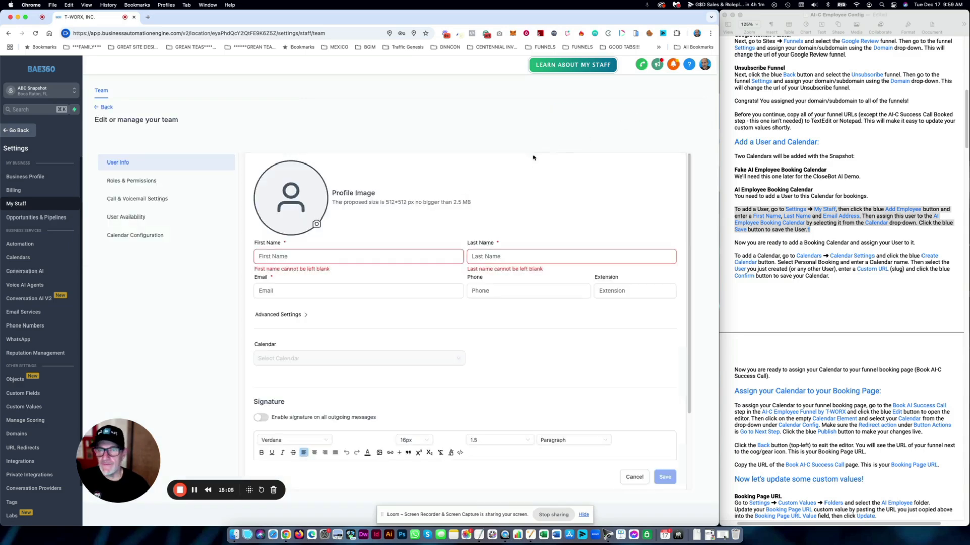
left_click(345, 256)
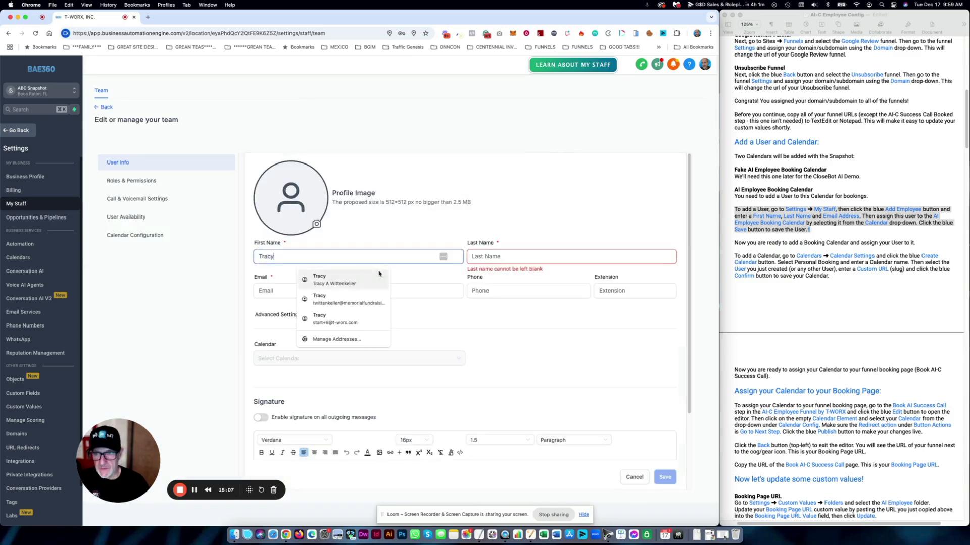
left_click(486, 258)
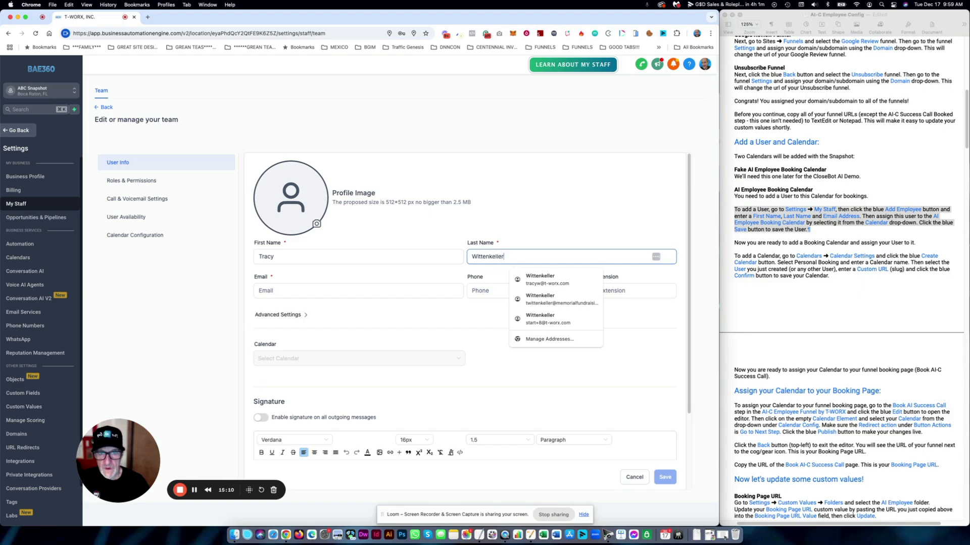
- Enter the employee's t-worx.com e-mail address, save the user, and mark the calendar-creation instructions
left_click(333, 291)
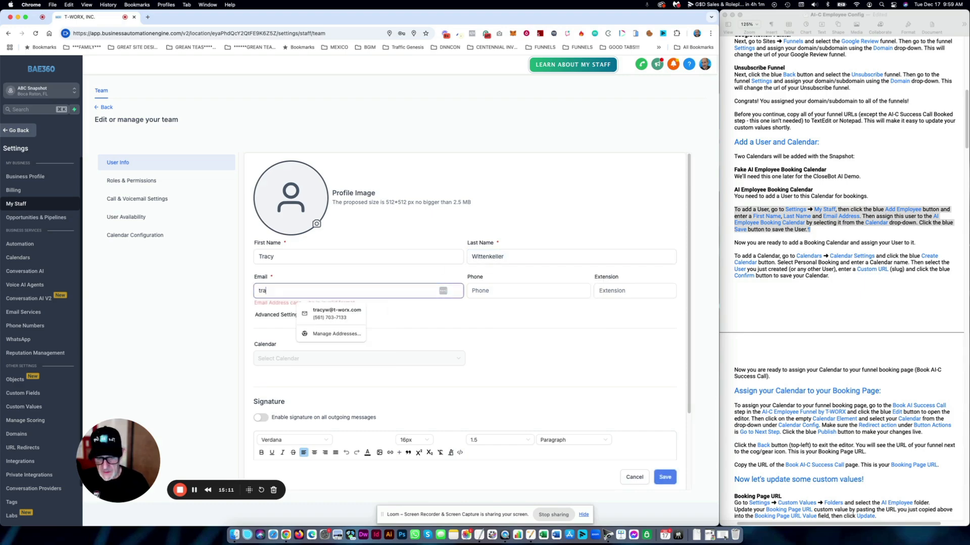
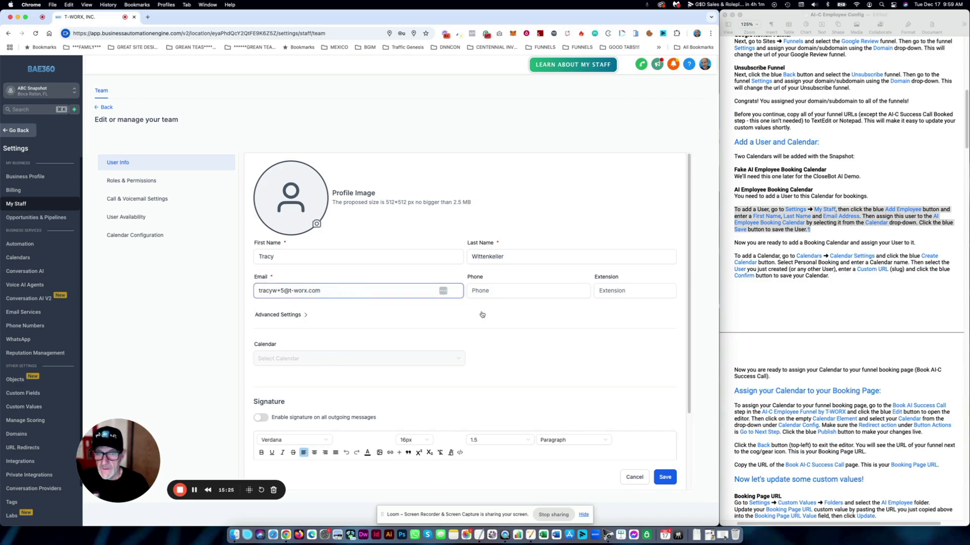
left_click(480, 314)
left_click(665, 478)
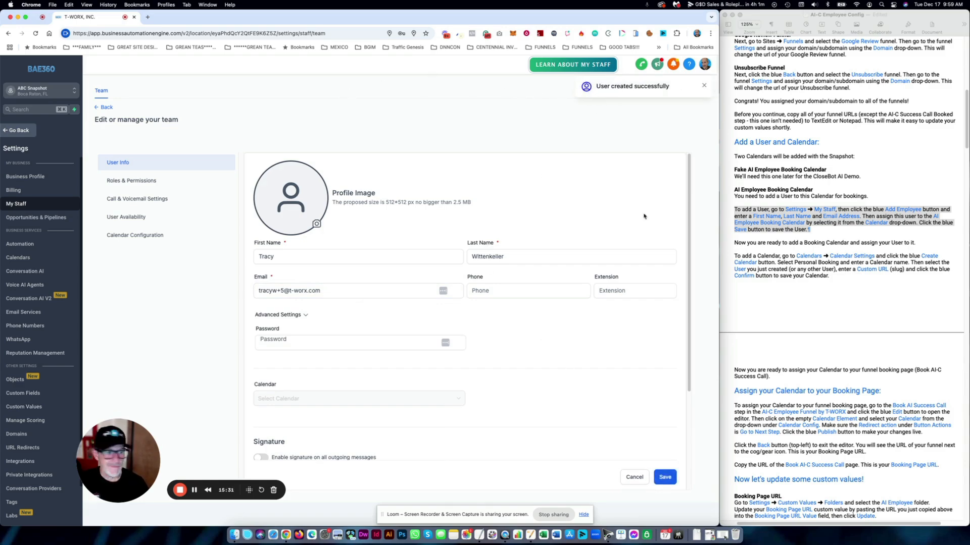
left_click(793, 247)
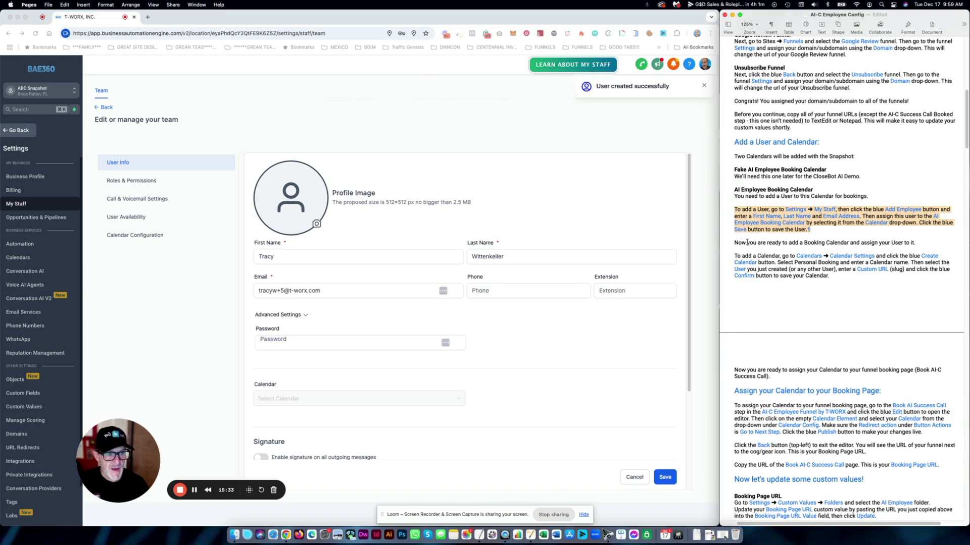
left_click_drag(735, 244, 868, 277)
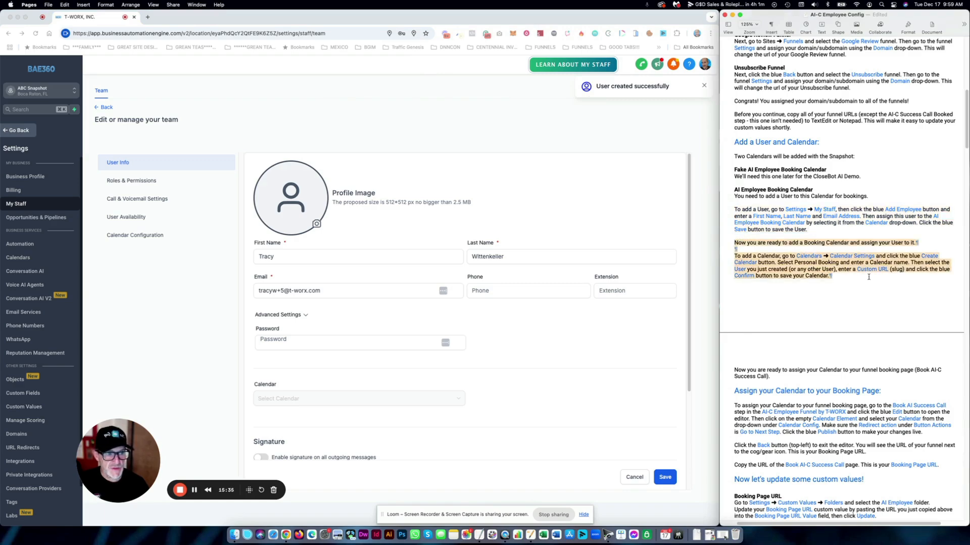
- Go back to the main app and open Calendars > Calendar Settings
left_click(309, 120)
left_click(14, 131)
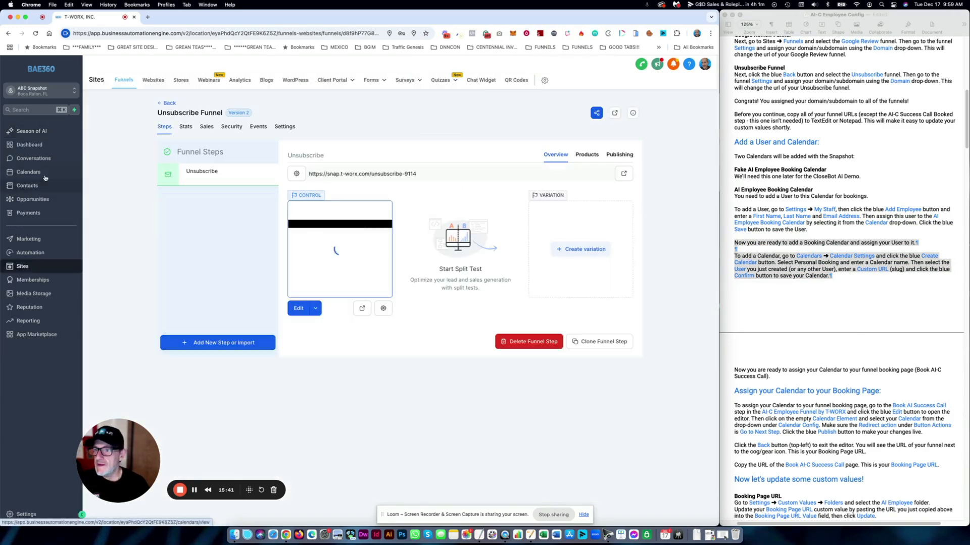
left_click(27, 172)
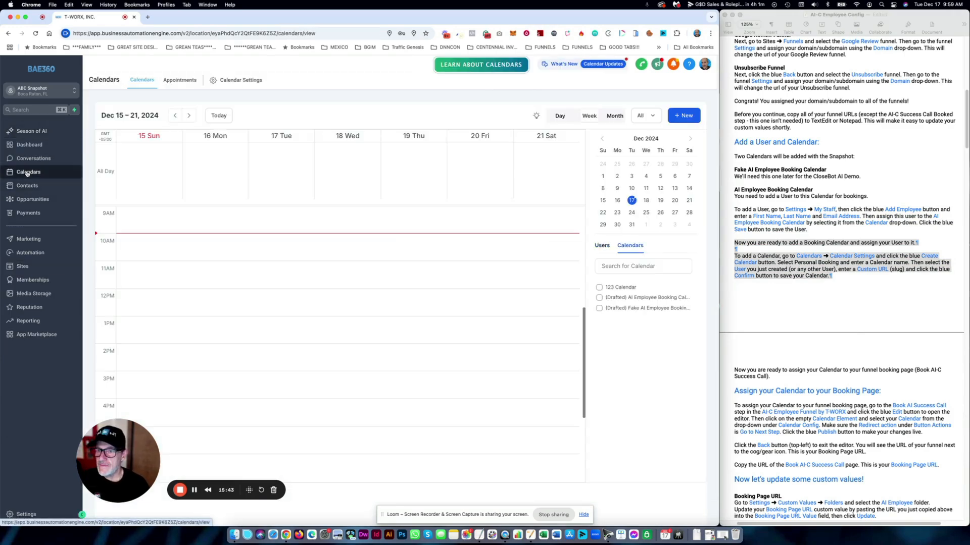
left_click(241, 80)
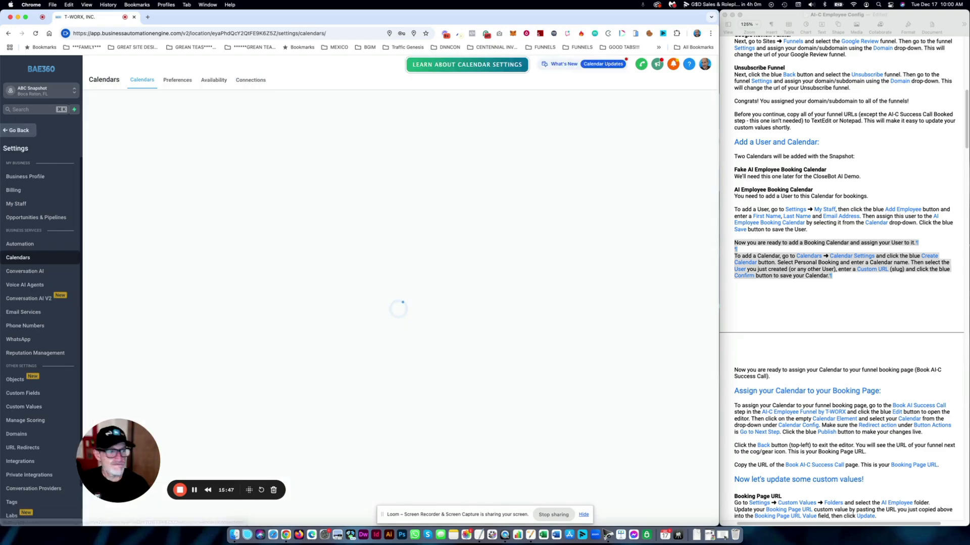
left_click_drag(813, 189, 734, 189)
key("super+c")
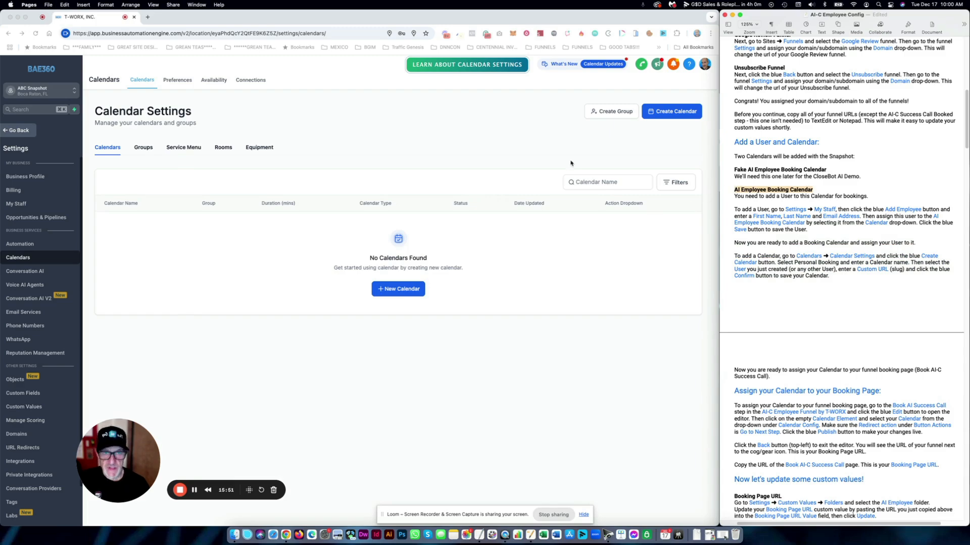
left_click(669, 125)
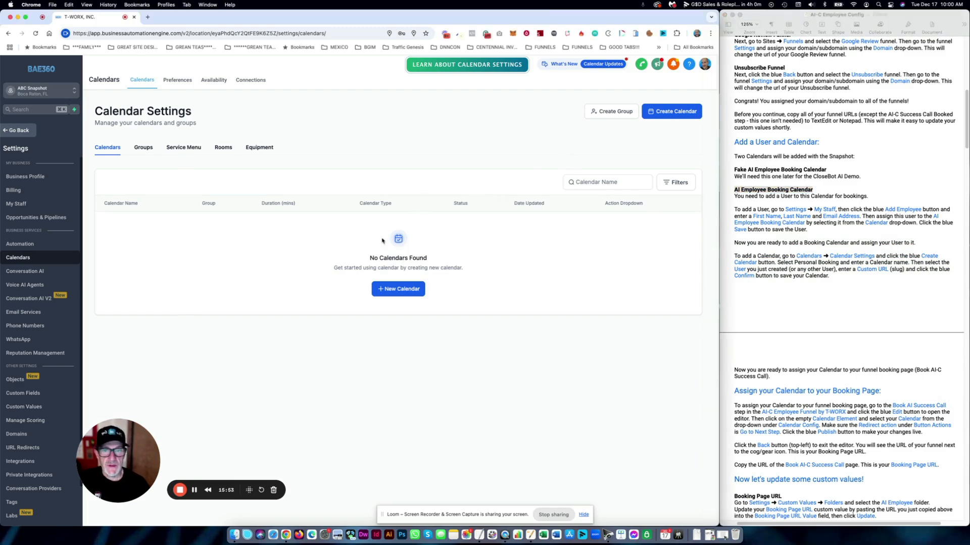
- Start a Personal Booking calendar named 'AI Employee Booking Calendar' and assign it to the new team member
left_click(401, 289)
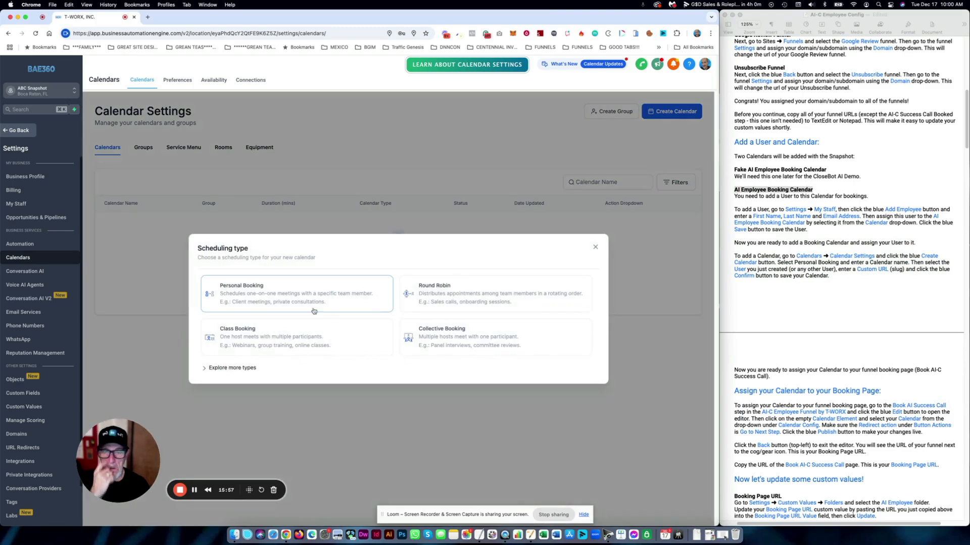
left_click(273, 299)
left_click(336, 189)
key("super+v")
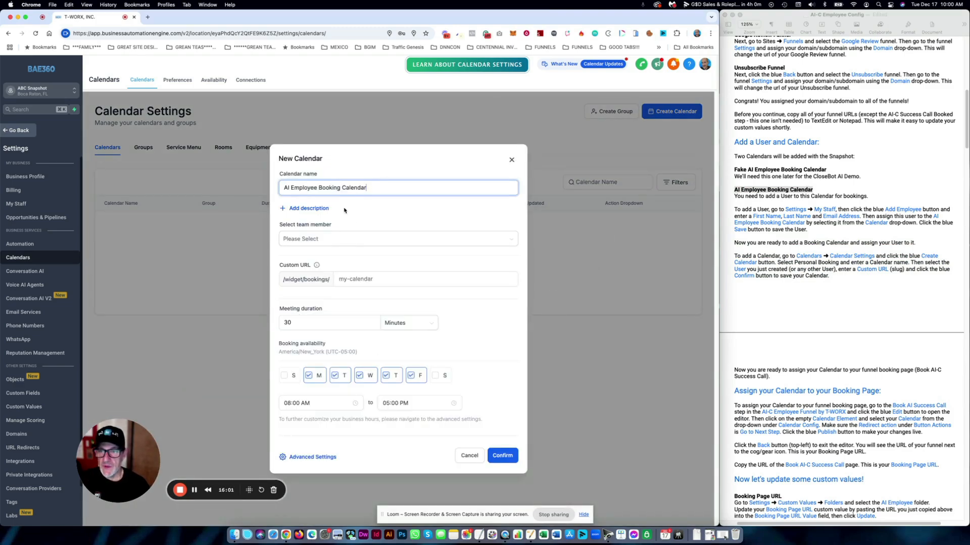
left_click(321, 239)
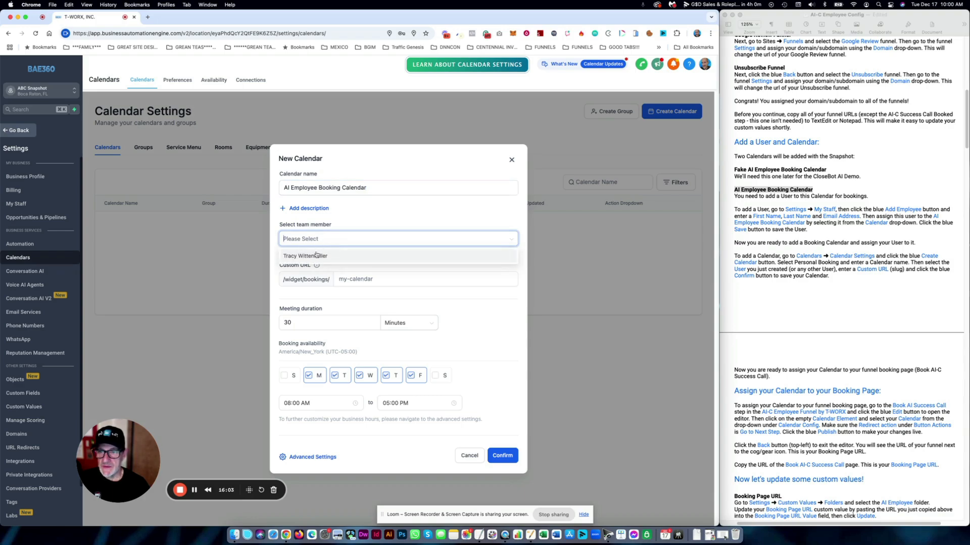
left_click(312, 257)
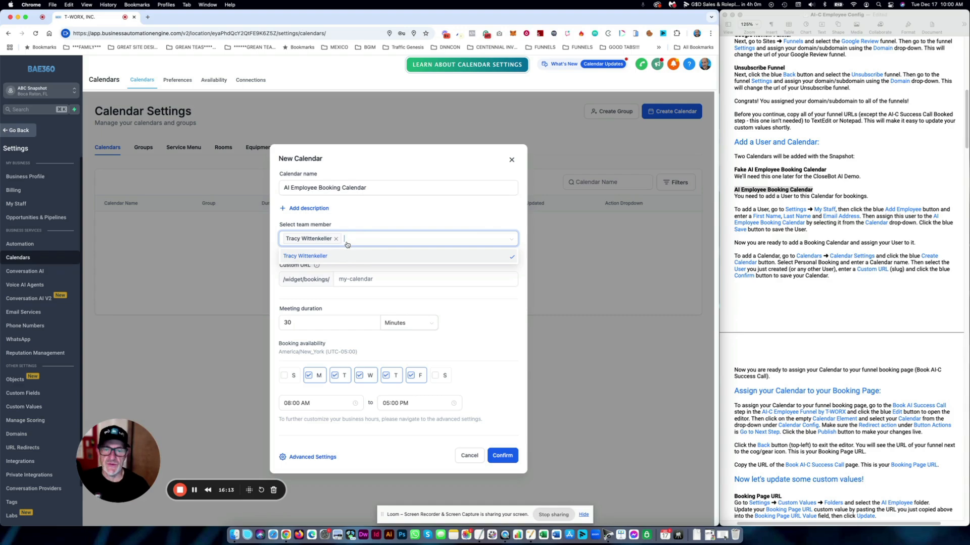
- Enter a custom booking URL slug and confirm creating the calendar
left_click(376, 219)
left_click(368, 281)
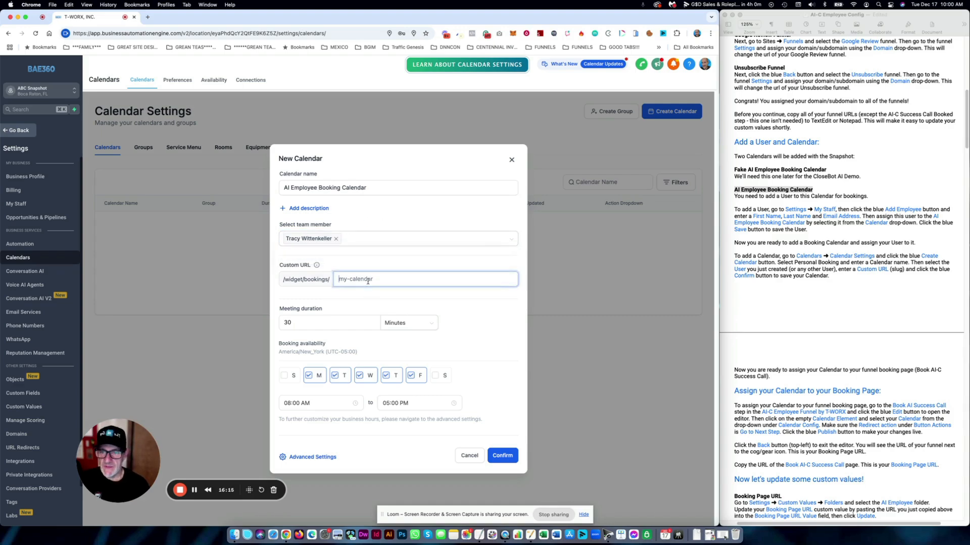
type("ns;do;isd;fnsdo;osdh")
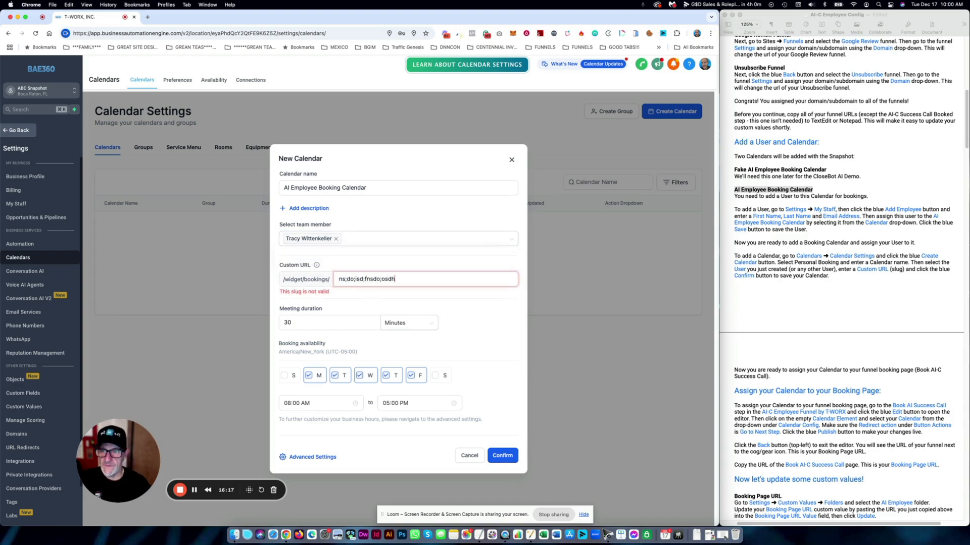
key("BackSpace")
key("BackSpace")
key("BackSpace")
key("BackSpace")
key("BackSpace")
key("BackSpace")
key("BackSpace")
key("BackSpace")
key("BackSpace")
key("BackSpace")
key("BackSpace")
key("BackSpace")
key("BackSpace")
key("BackSpace")
key("BackSpace")
key("BackSpace")
key("BackSpace")
key("BackSpace")
type("klnf;ljdnfljdnf")
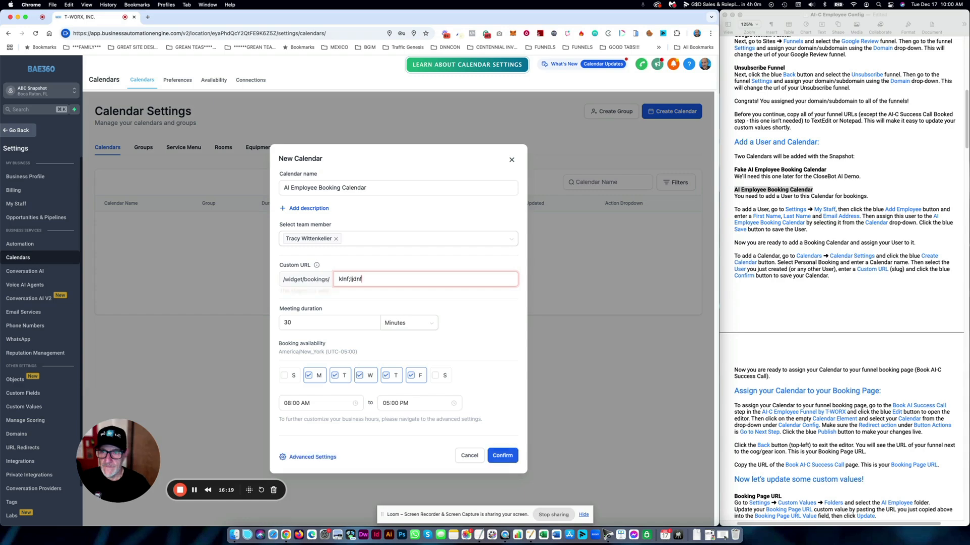
key("BackSpace")
key("BackSpace")
key("BackSpace")
key("BackSpace")
key("BackSpace")
key("BackSpace")
key("BackSpace")
key("BackSpace")
key("BackSpace")
key("BackSpace")
key("BackSpace")
key("BackSpace")
key("BackSpace")
key("BackSpace")
key("BackSpace")
type("jj")
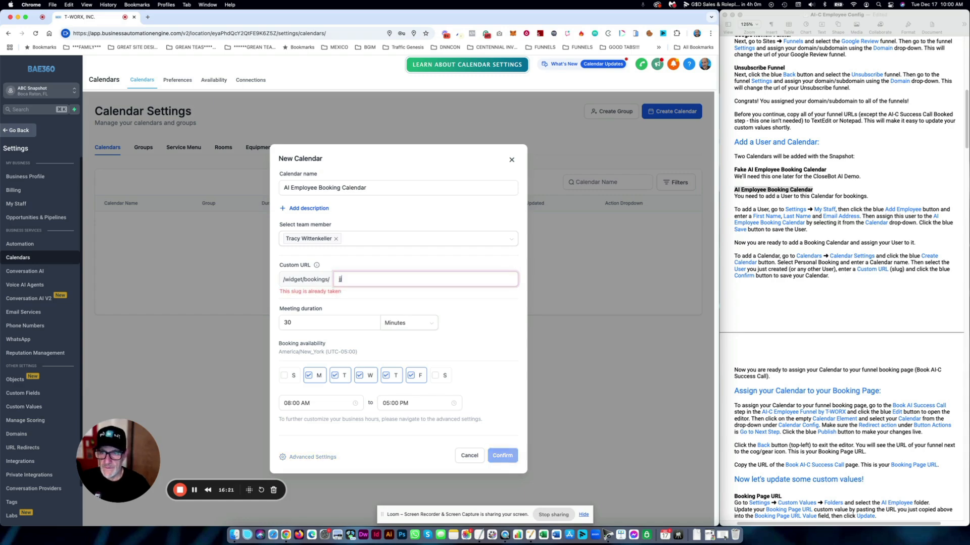
type("jdjjdjjdj")
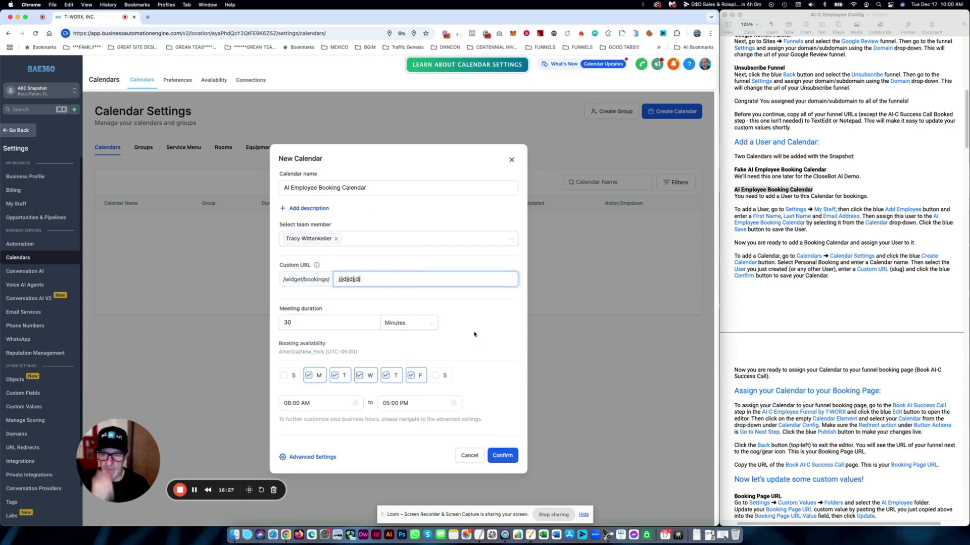
left_click(505, 457)
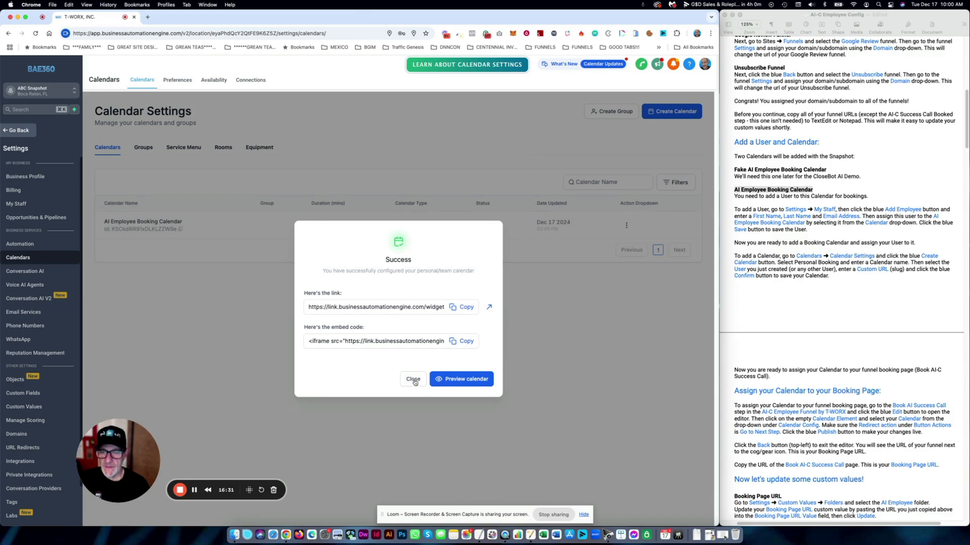
- Close the calendar success dialog and return to the setup guide
left_click(413, 381)
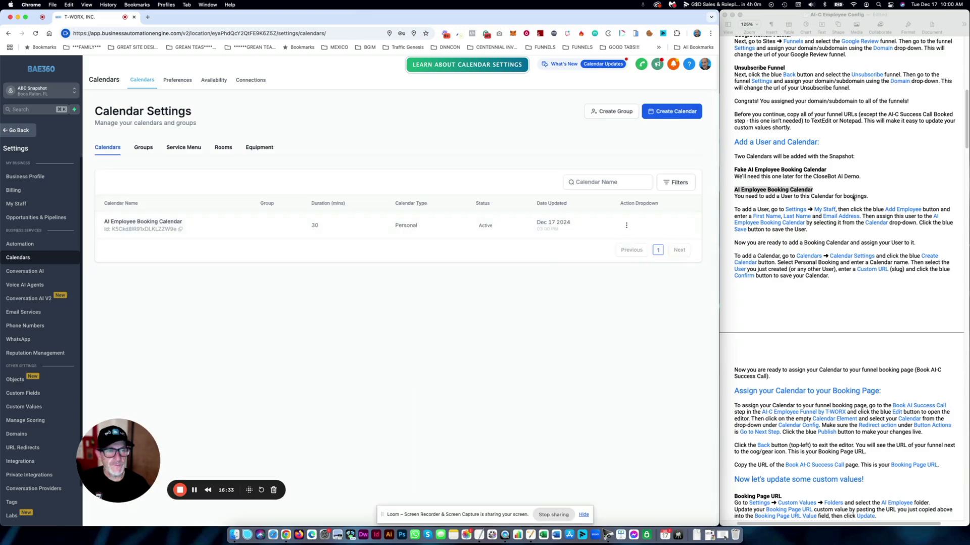
left_click(844, 196)
scroll(845, 199, "down", 1)
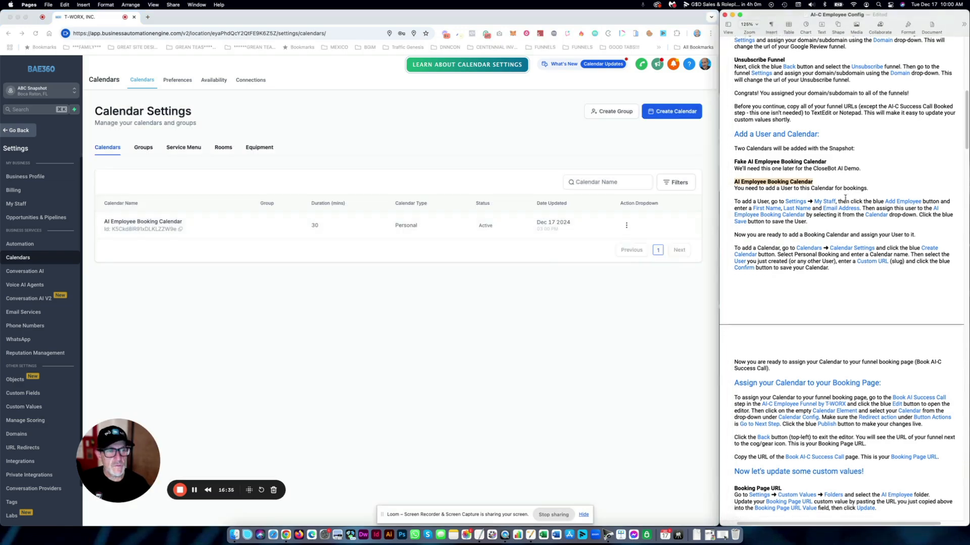
scroll(845, 199, "down", 2)
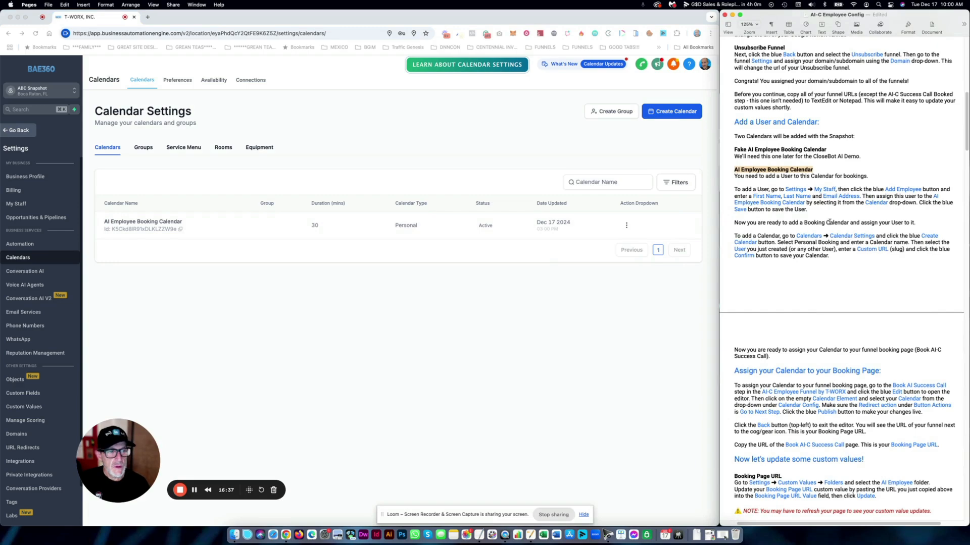
left_click(827, 222)
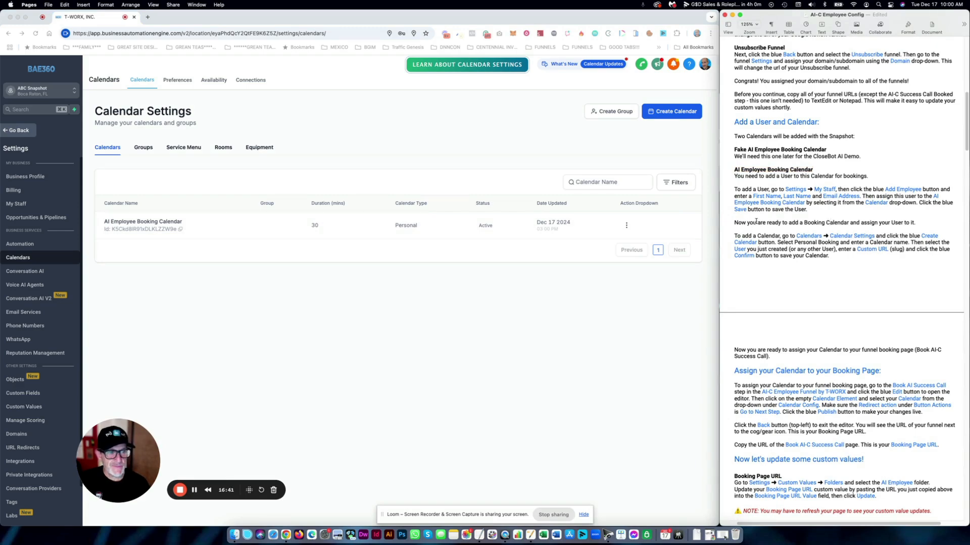
- Scroll the setup guide to the 'Assign your Calendar to your Booking Page' section
left_click_drag(768, 242, 746, 252)
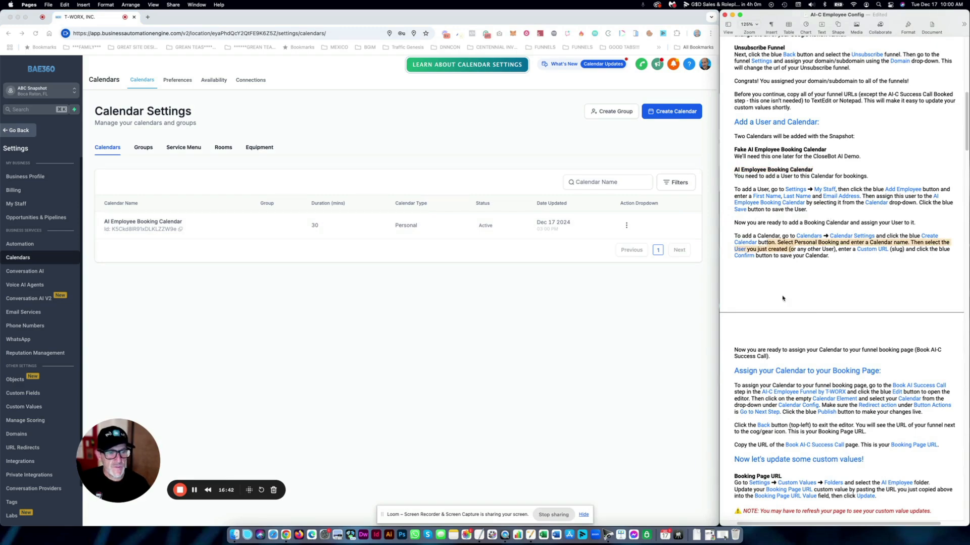
left_click(755, 350)
scroll(795, 349, "down", 3)
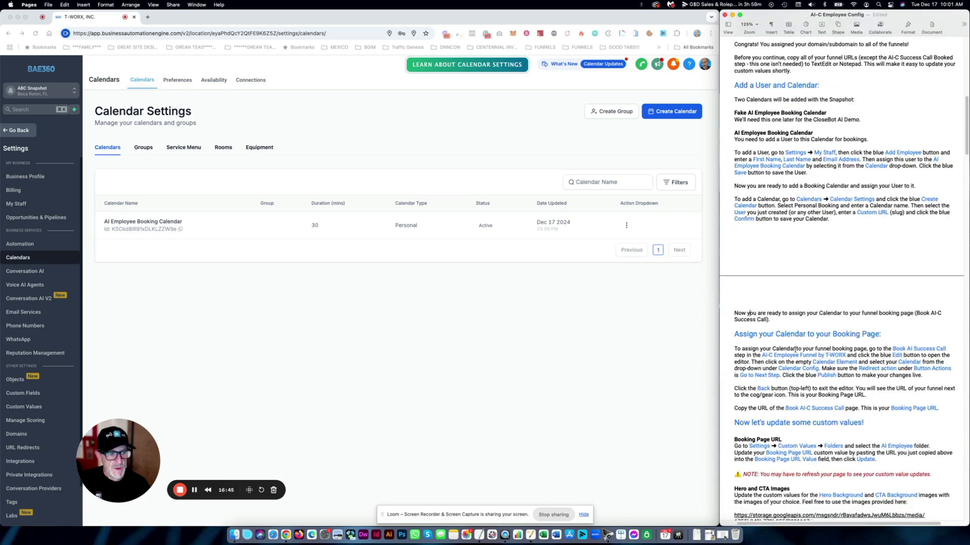
left_click_drag(734, 290, 769, 297)
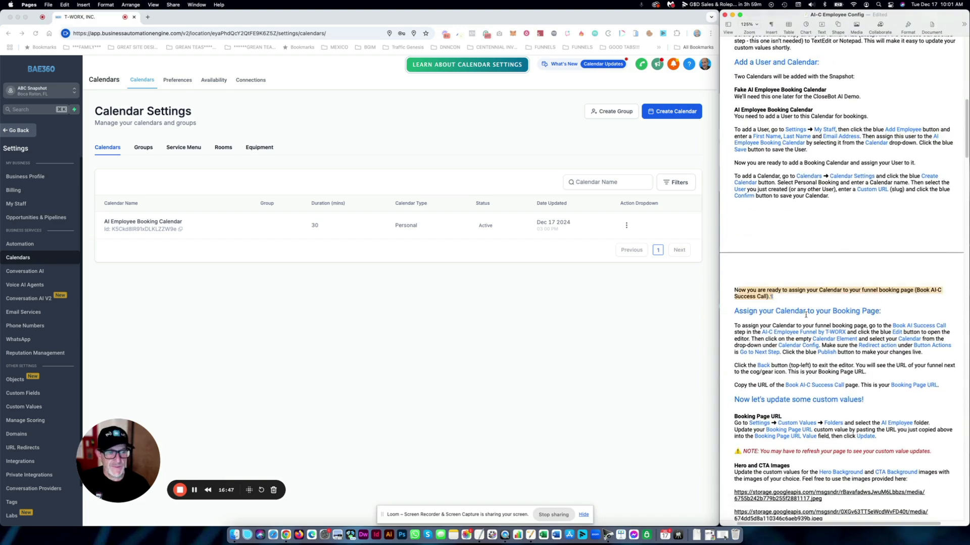
scroll(806, 315, "down", 10)
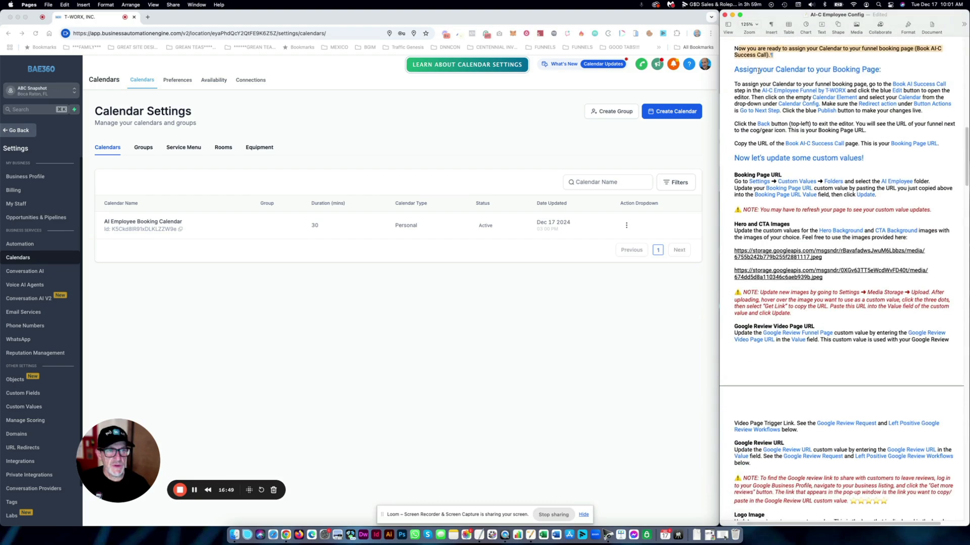
left_click(750, 69)
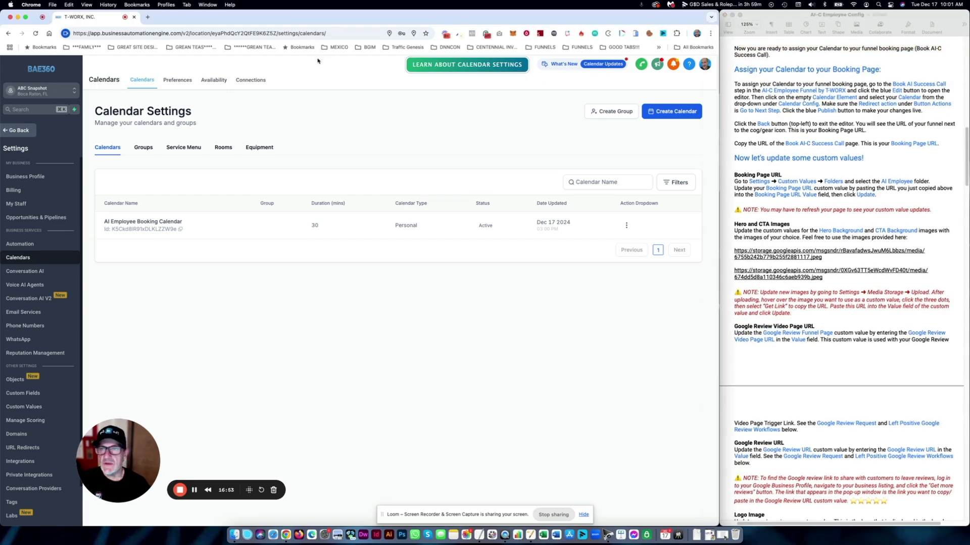
- Under Sites > Funnels, open AI-C Employee Funnel by T-WORX and its Book AI-C Success Call step
left_click(28, 132)
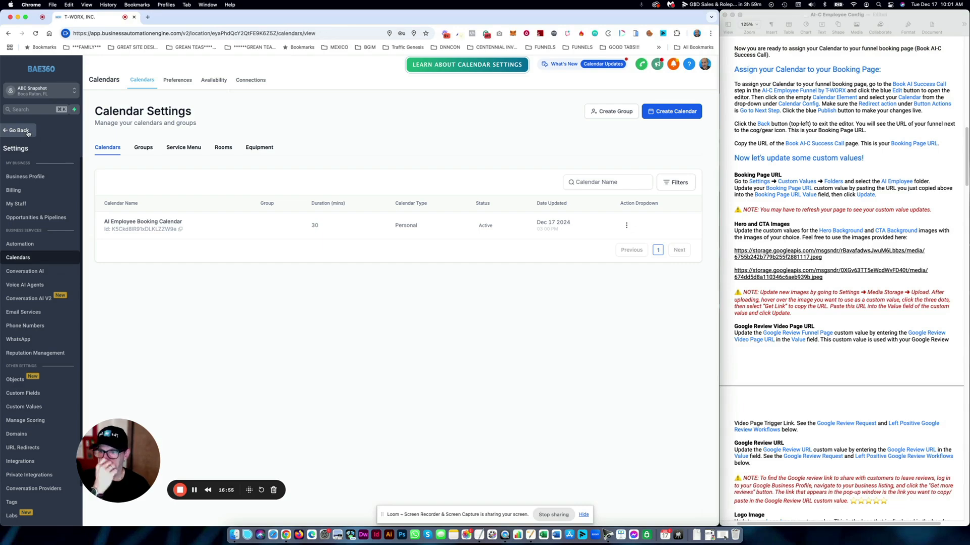
left_click(28, 267)
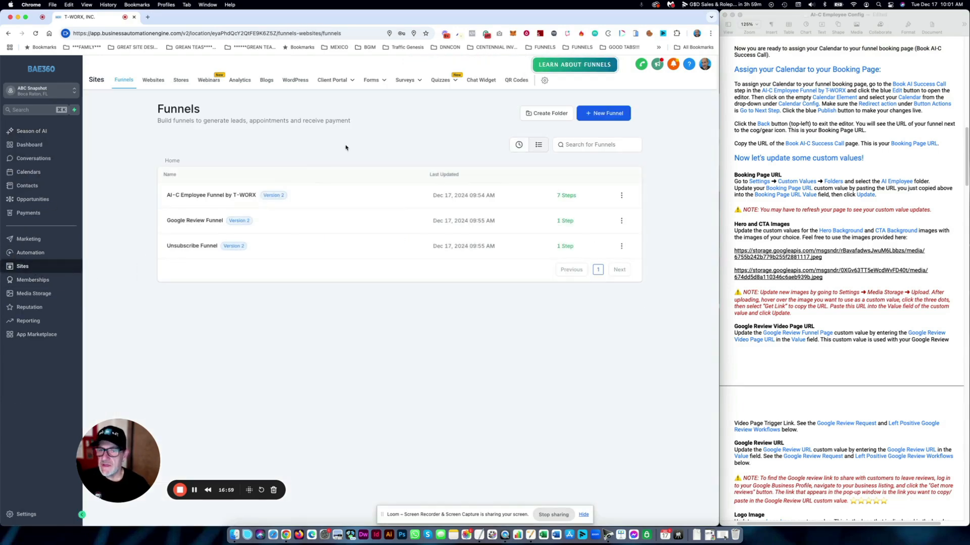
left_click(199, 196)
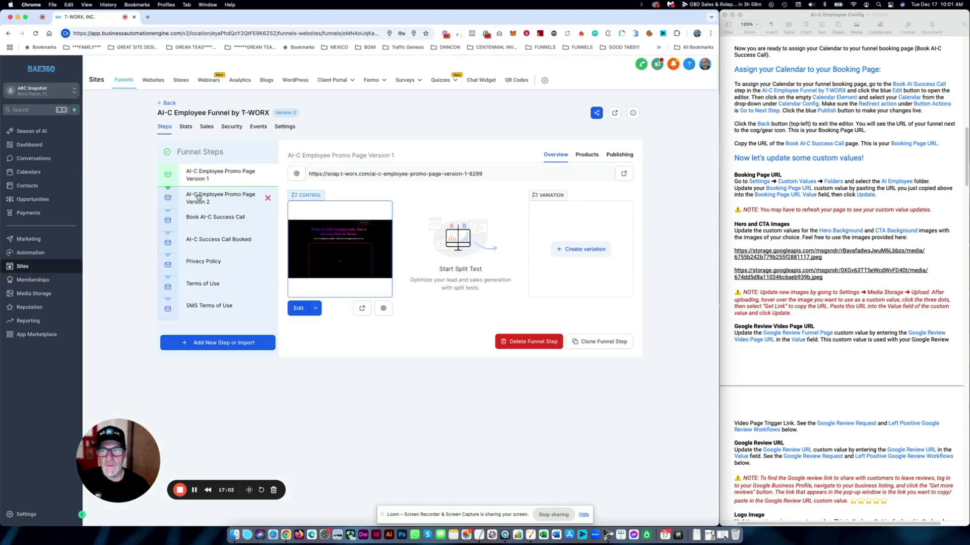
left_click(214, 217)
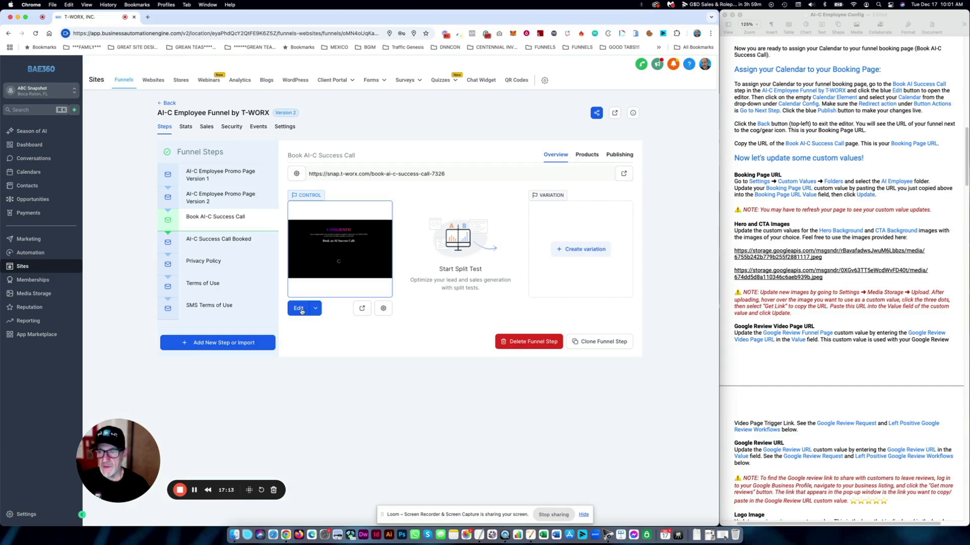
- In the page editor, set the Calendar element's calendar to AI Employee Booking Calendar
left_click(299, 309)
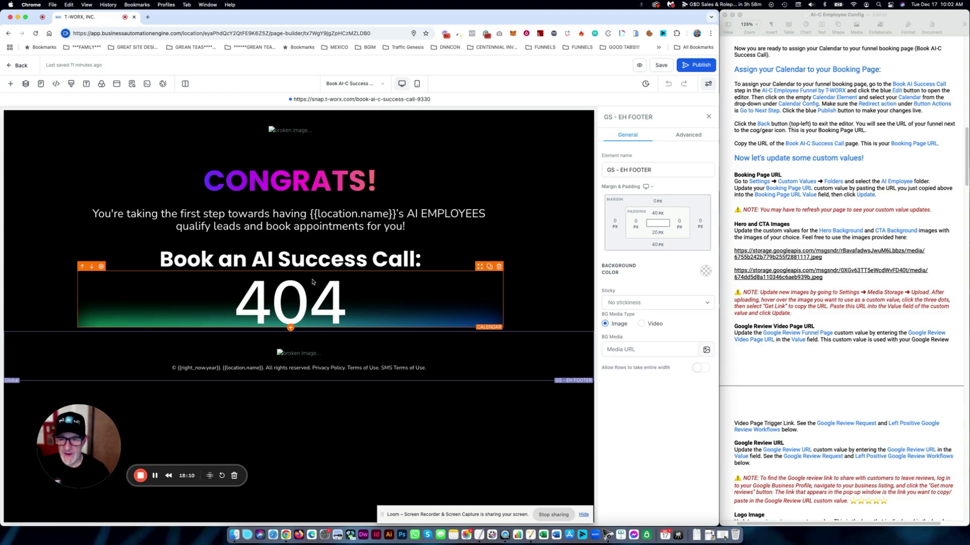
left_click(330, 292)
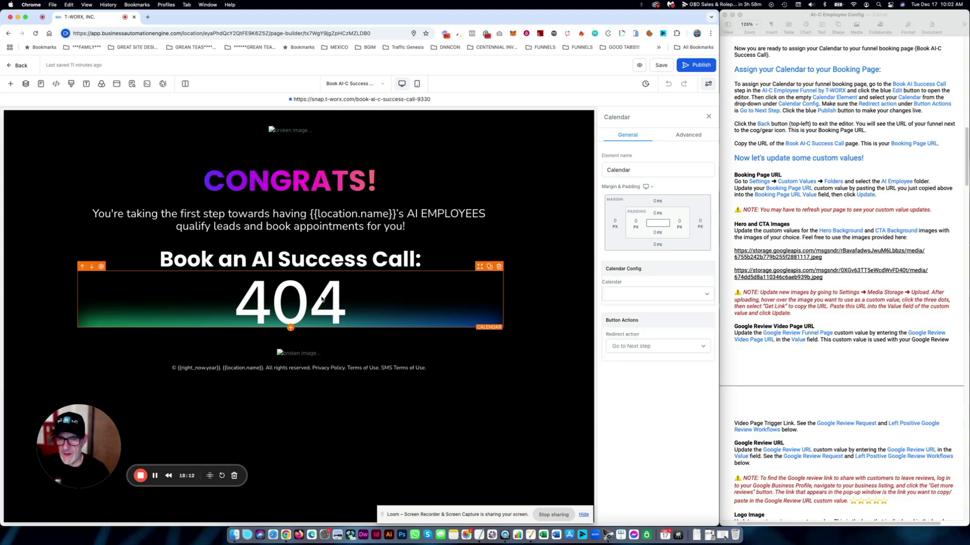
left_click(654, 298)
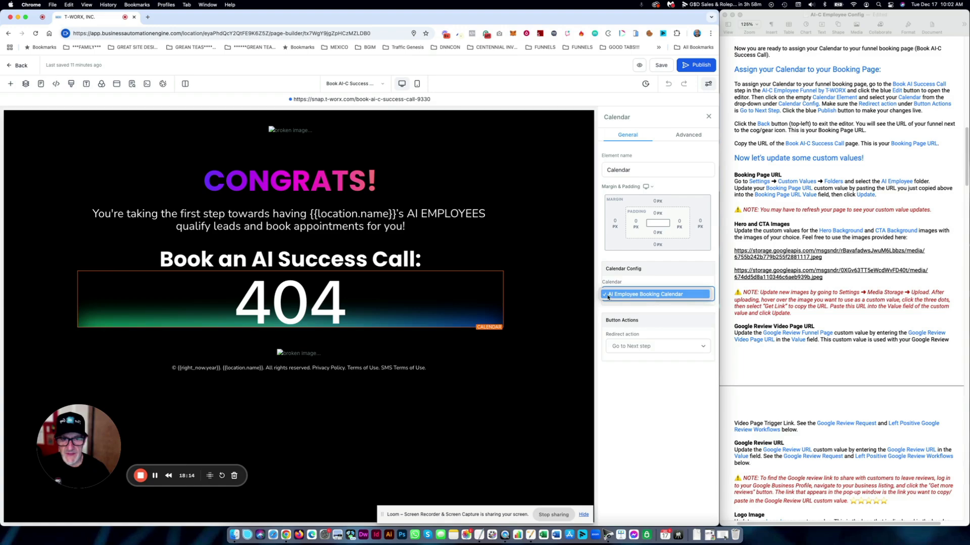
left_click(655, 294)
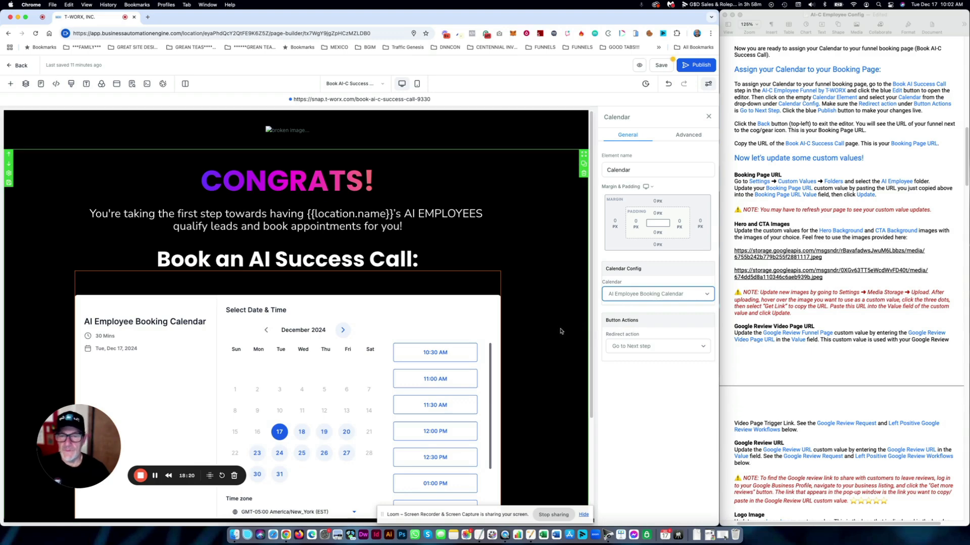
scroll(555, 331, "down", 2)
scroll(555, 331, "up", 2)
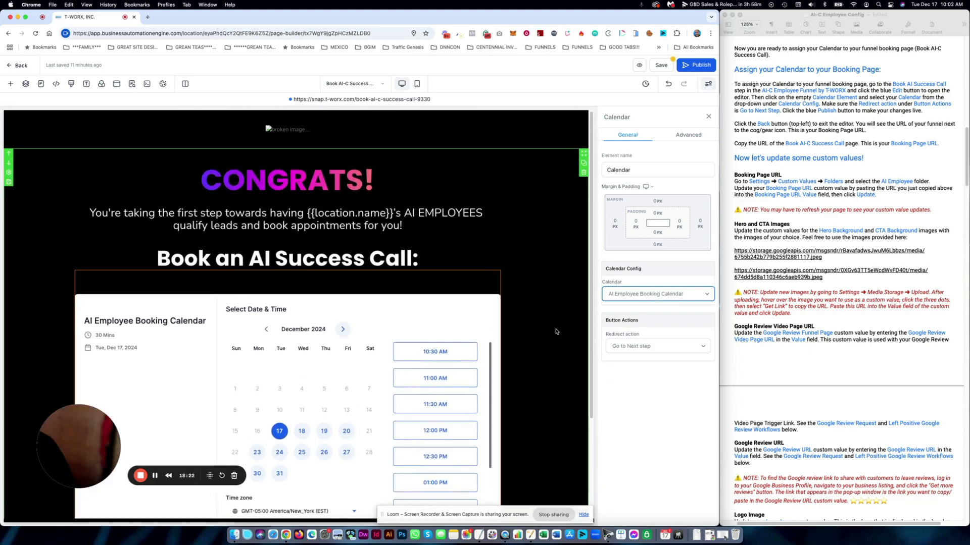
scroll(304, 488, "down", 3)
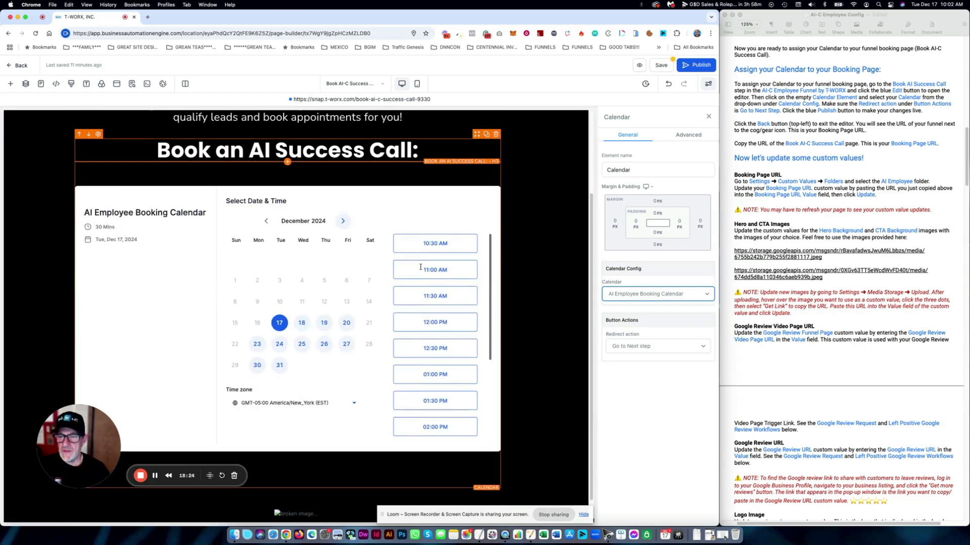
scroll(303, 488, "up", 3)
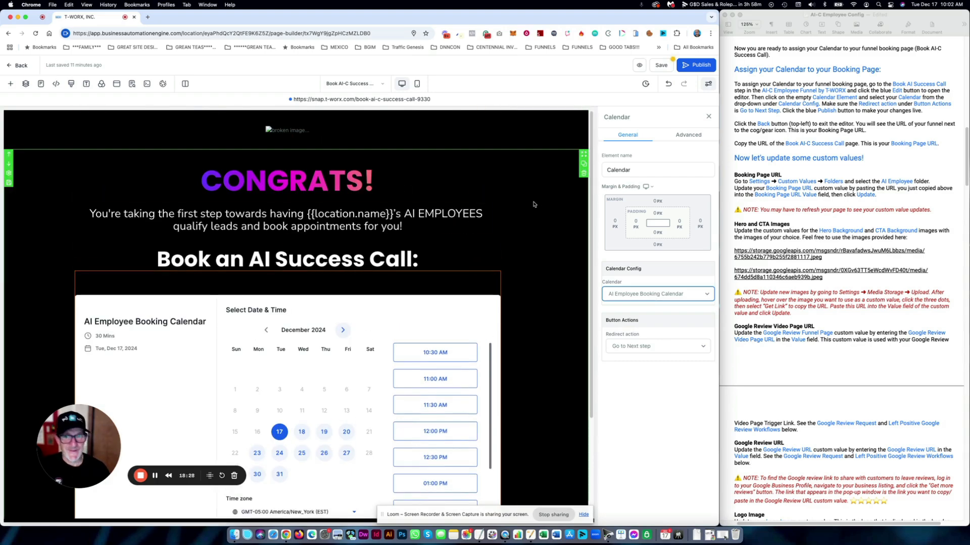
- Publish the booking page, dismiss the SEO panel and exit the editor
left_click(691, 65)
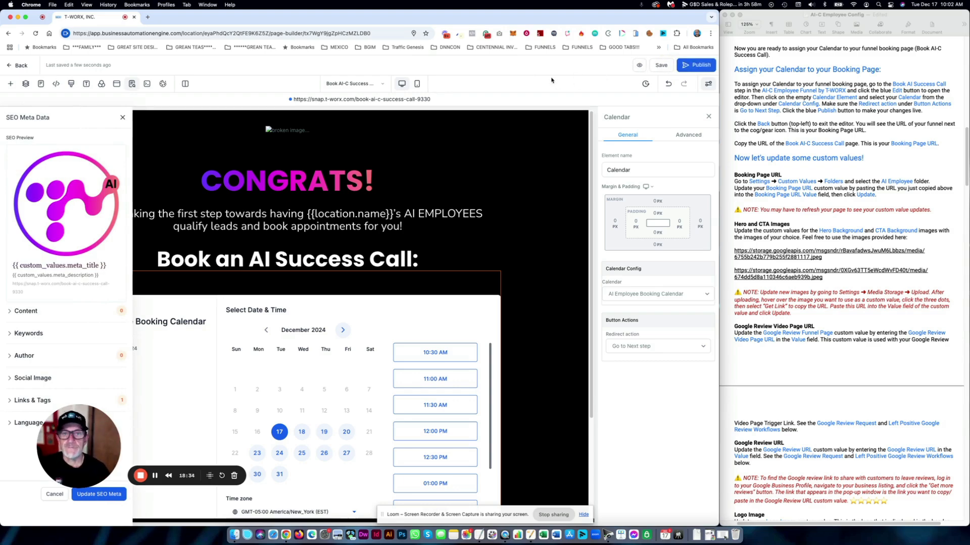
left_click(122, 117)
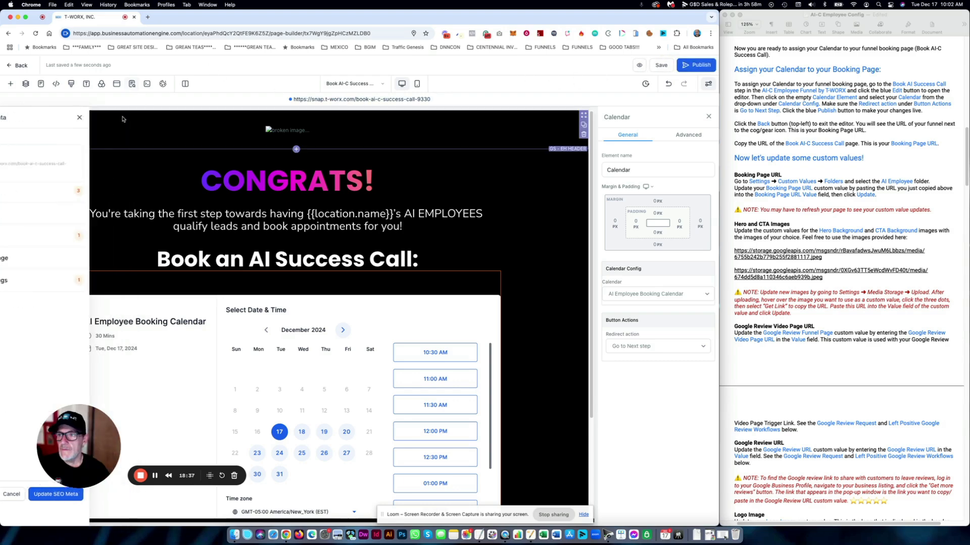
left_click(20, 67)
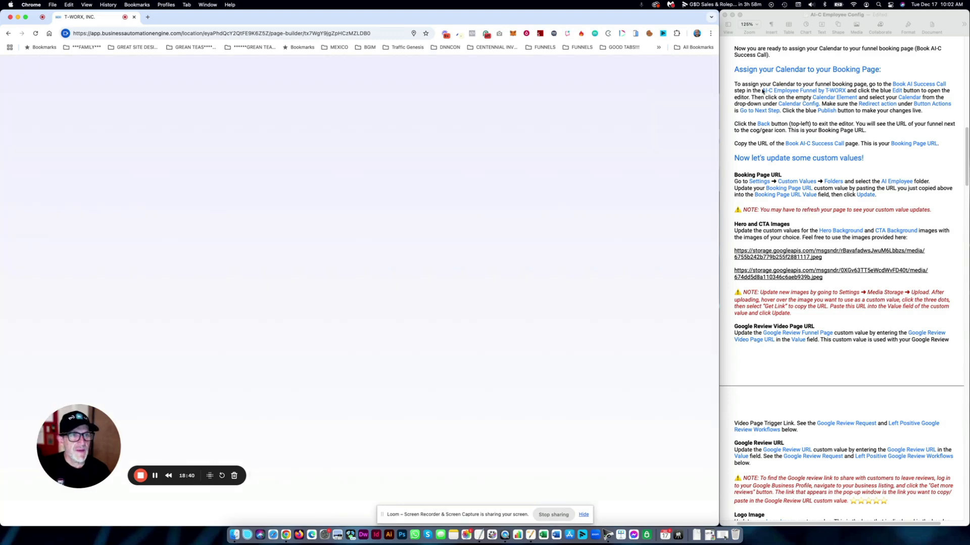
- Copy the snap.t-worx.com/book-ai-c-success-call-7326 URL and paste it into the TextEdit URL list
left_click(754, 97)
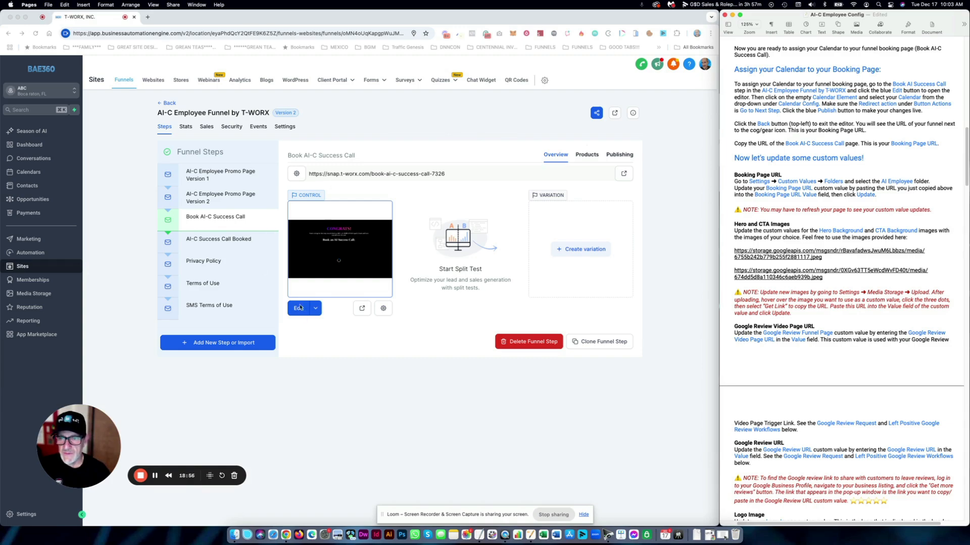
left_click(384, 171)
triple_click(433, 173)
key("super+c")
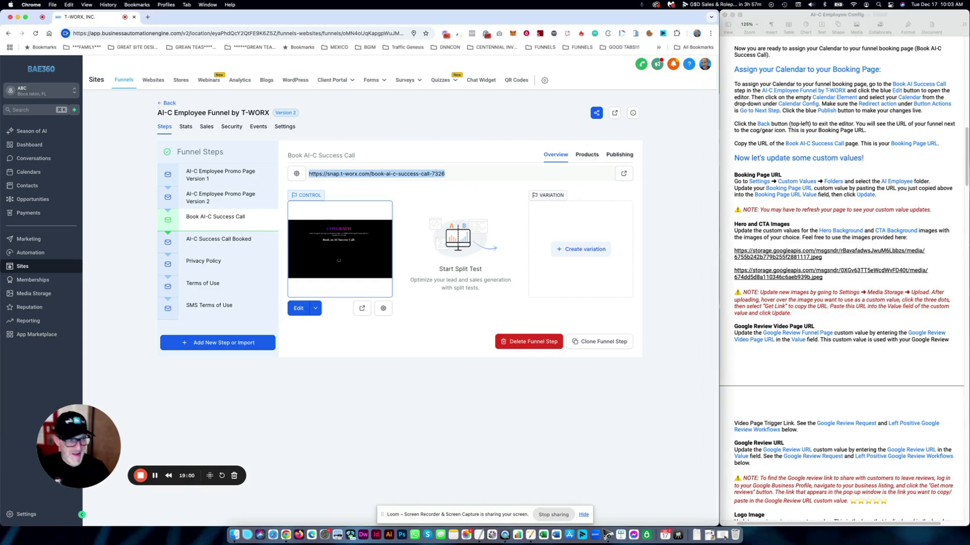
left_click(607, 534)
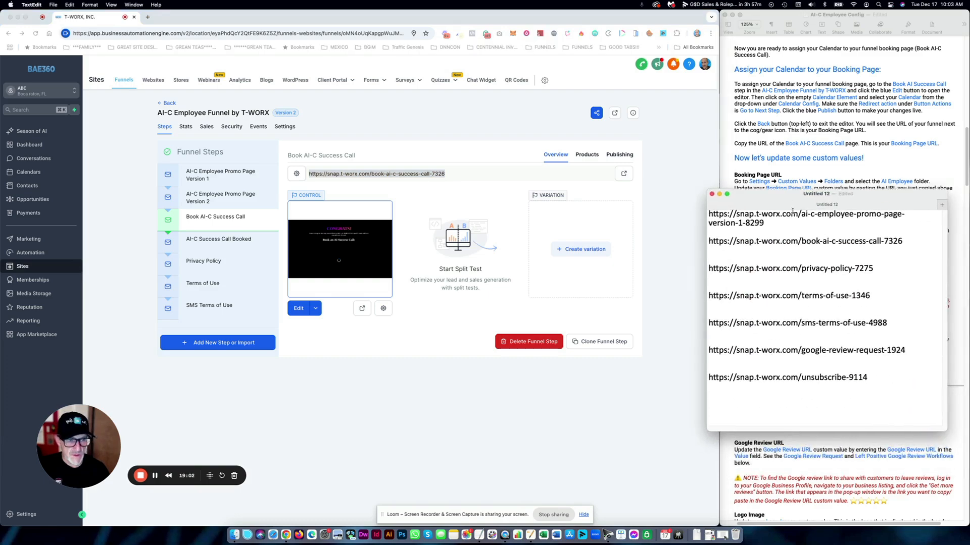
key("super+v")
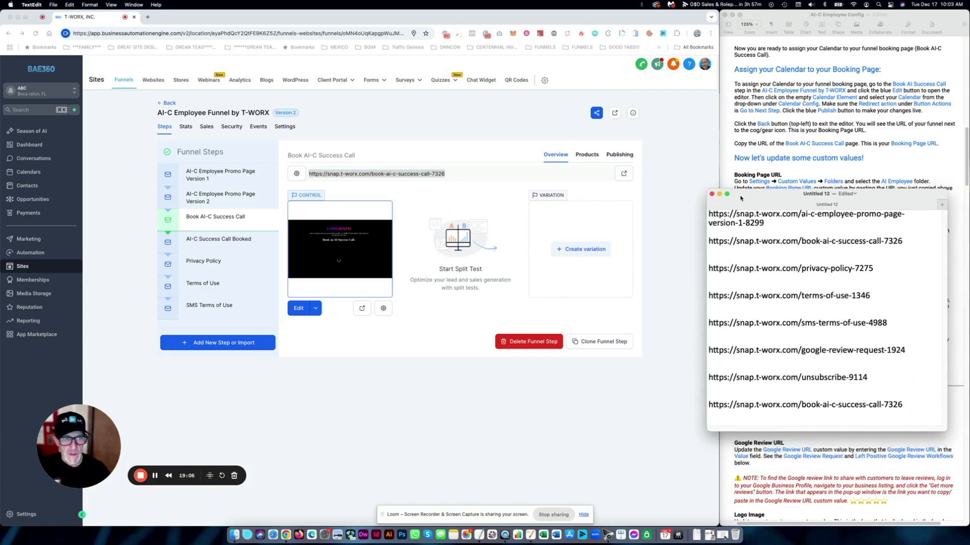
left_click(719, 194)
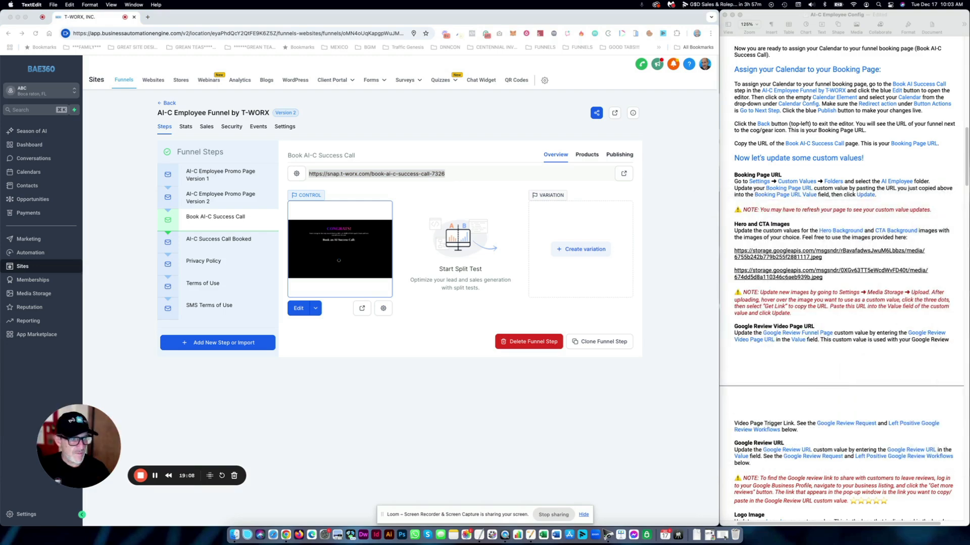
- Check the custom values step in the setup guide, then return to the browser
left_click(659, 214)
left_click(742, 172)
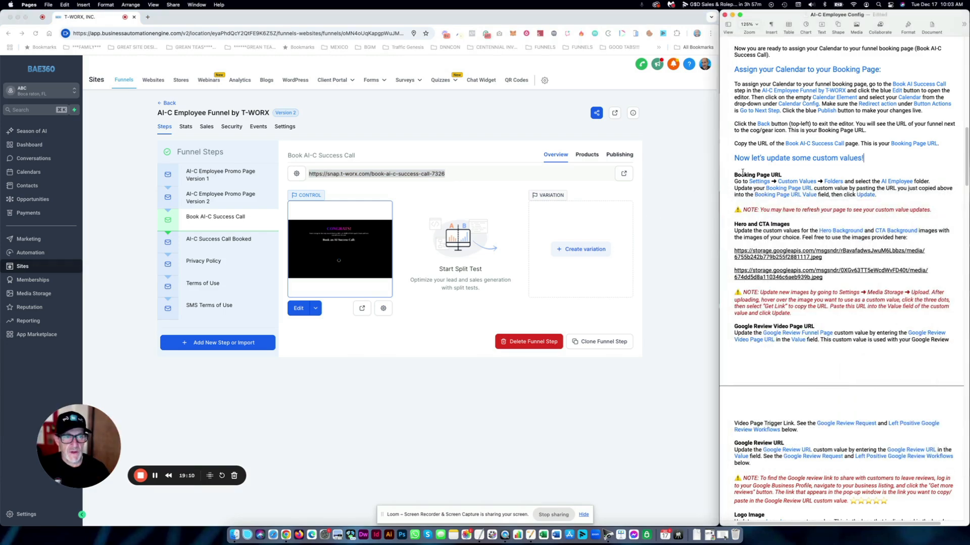
scroll(740, 175, "down", 3)
left_click(298, 264)
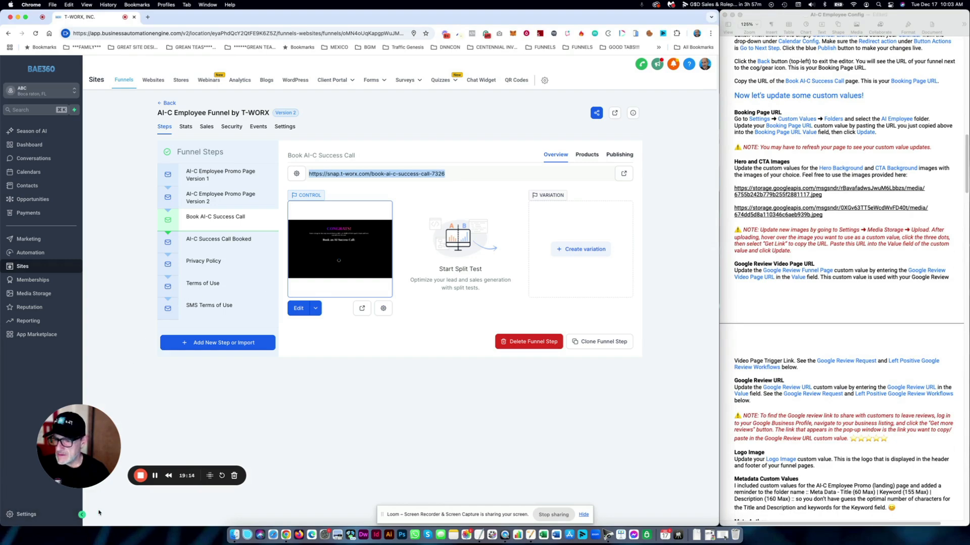
- Open Settings > Custom Values, the AI Employee folder, showing 50 rows per page
left_click(31, 514)
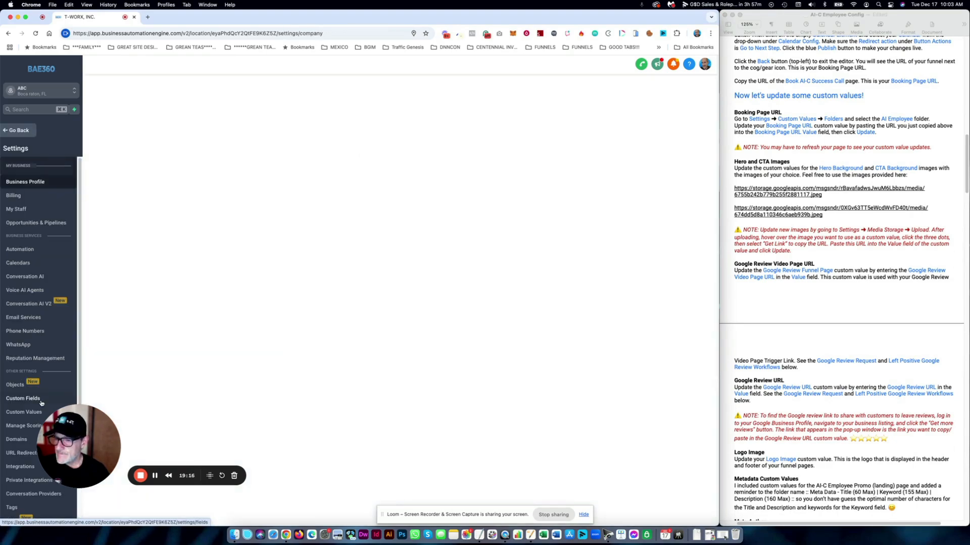
left_click(16, 408)
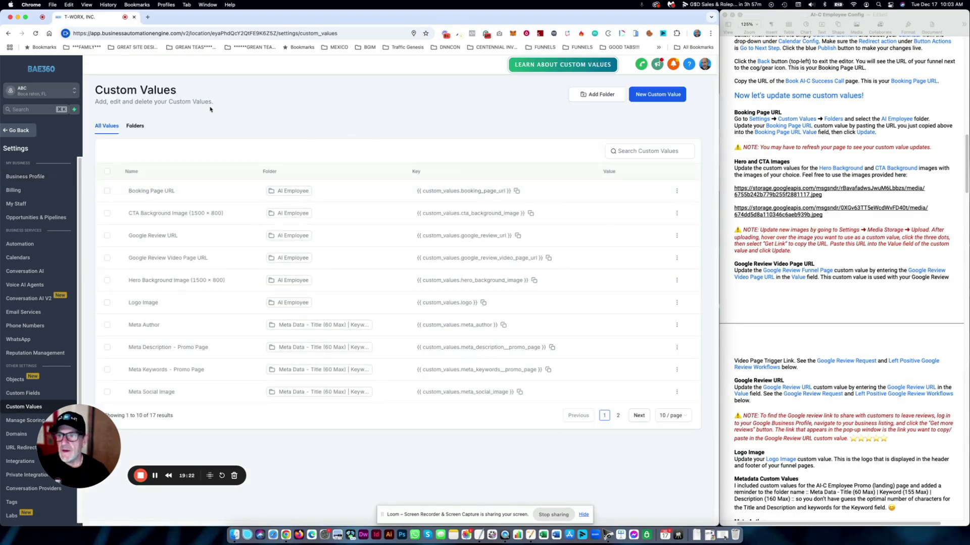
left_click(135, 125)
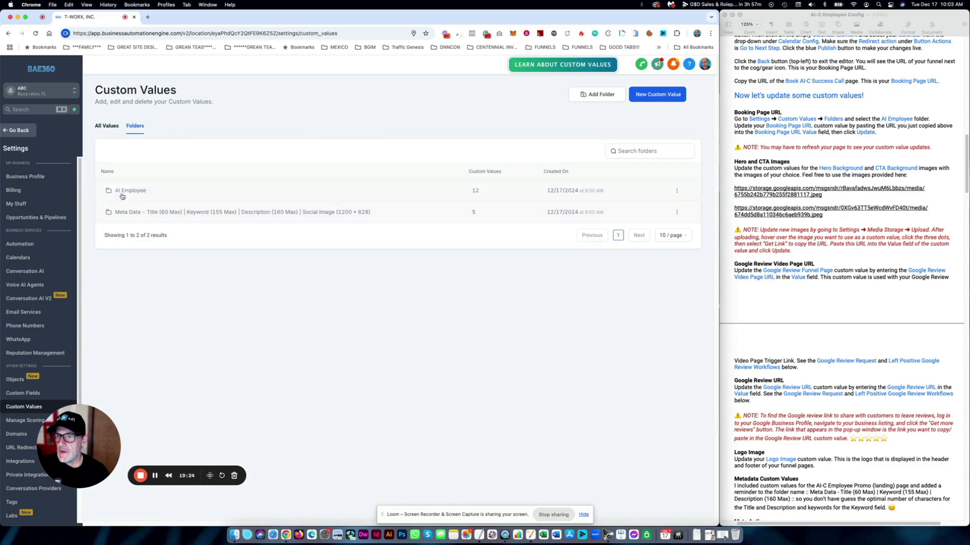
left_click(129, 191)
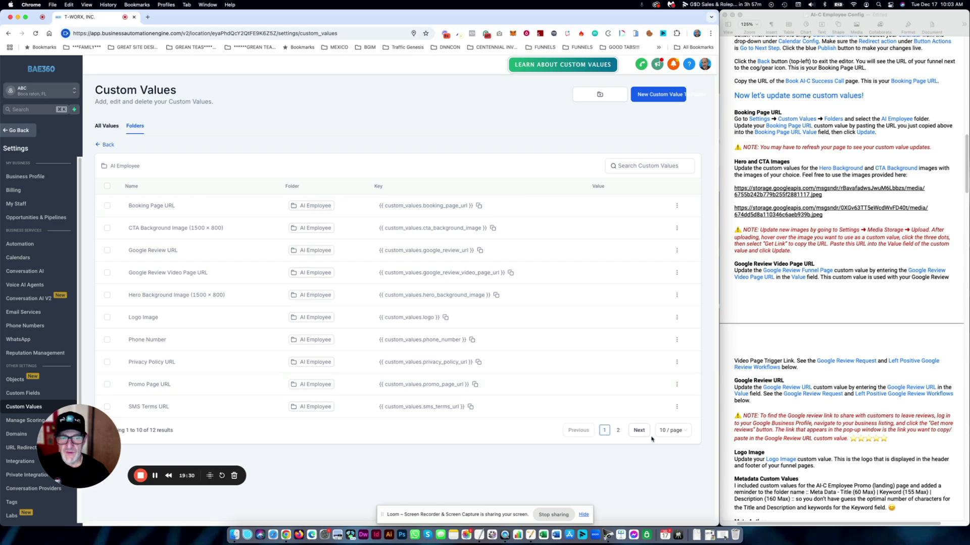
left_click(666, 431)
left_click(667, 465)
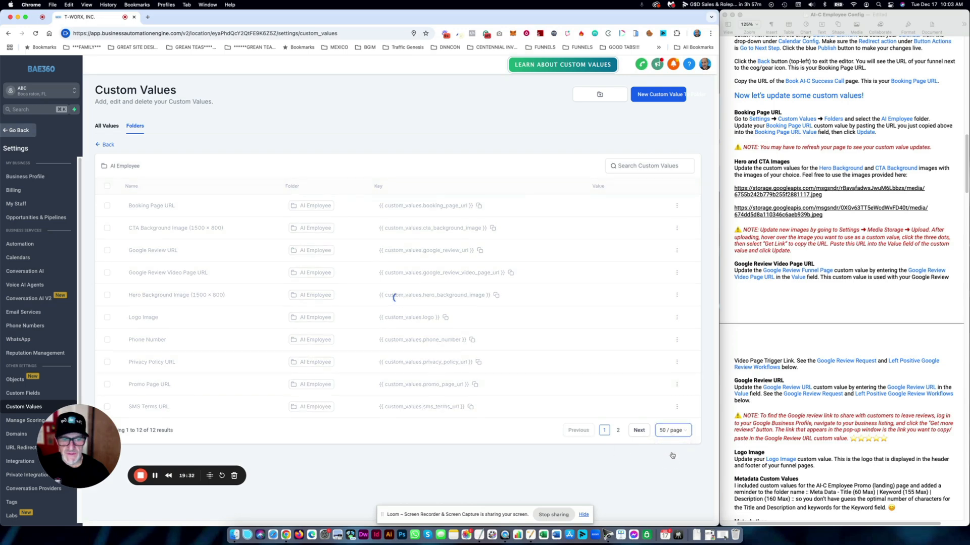
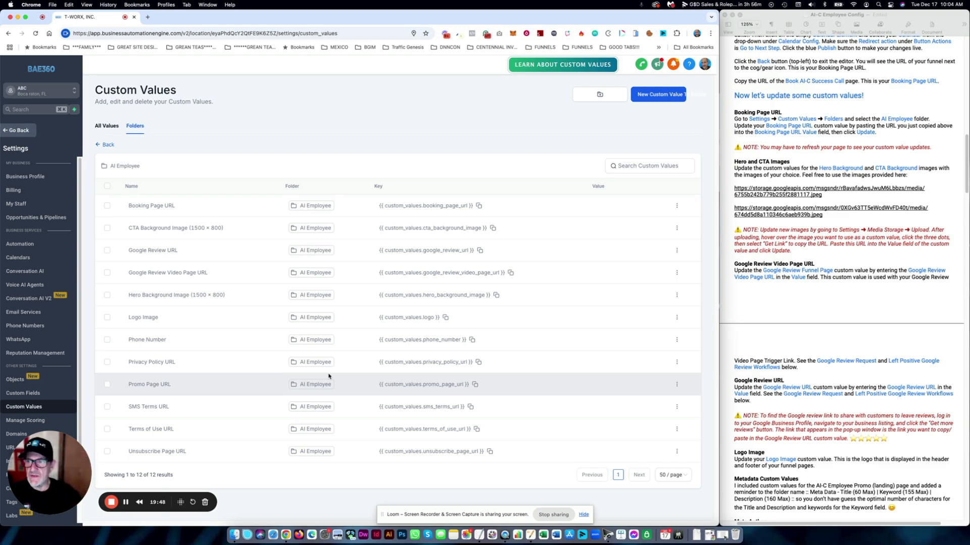
- Highlight the booking-URL copy instruction in the notes, then open the Booking Page URL row's menu
left_click(786, 235)
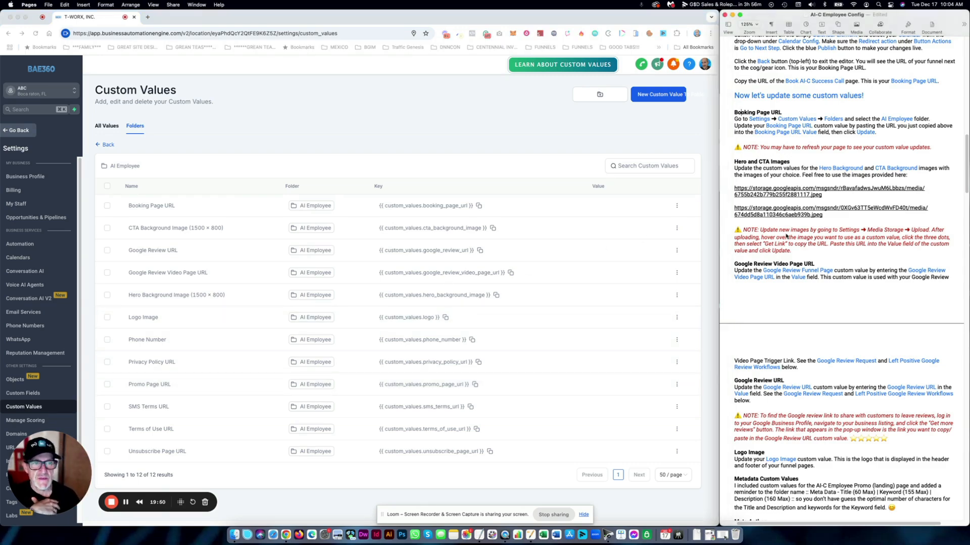
scroll(786, 236, "up", 3)
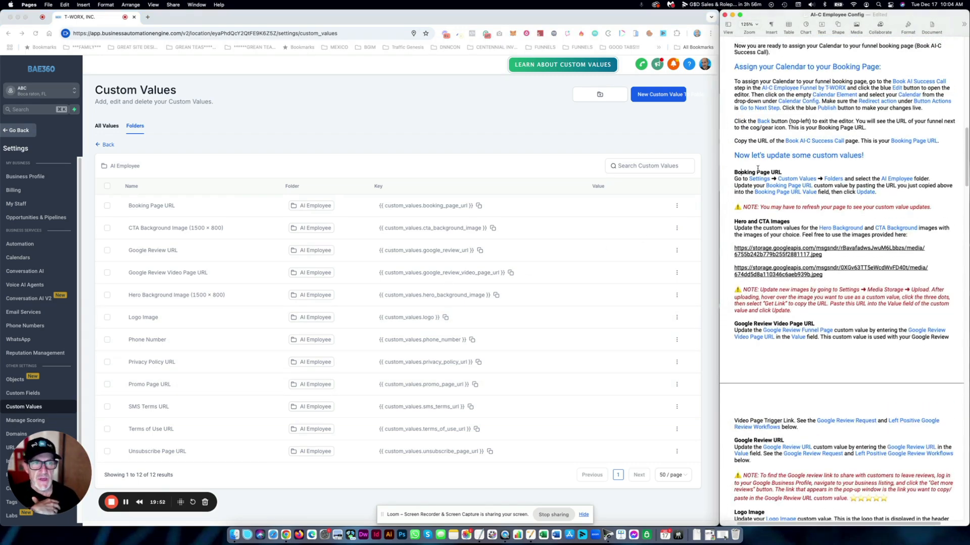
left_click(195, 137)
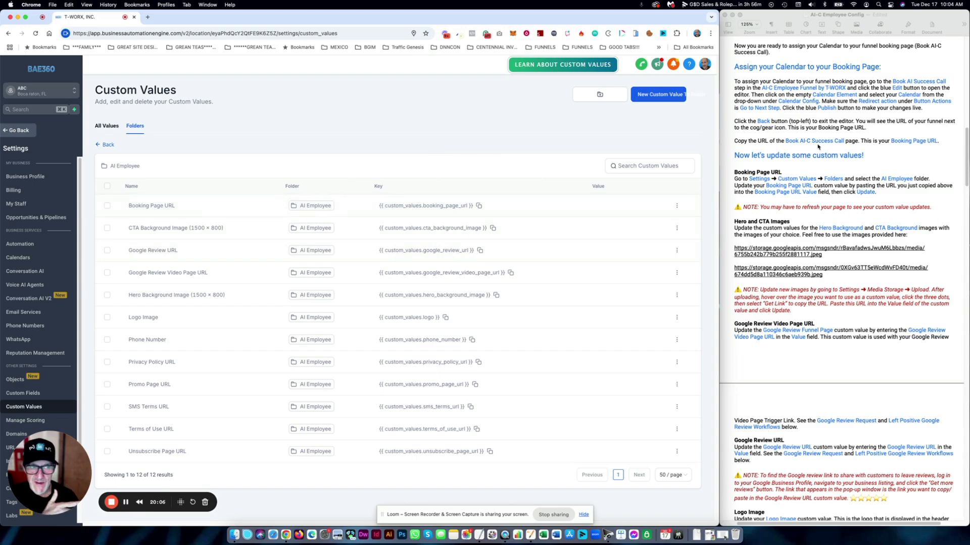
left_click(780, 138)
left_click_drag(744, 143, 886, 144)
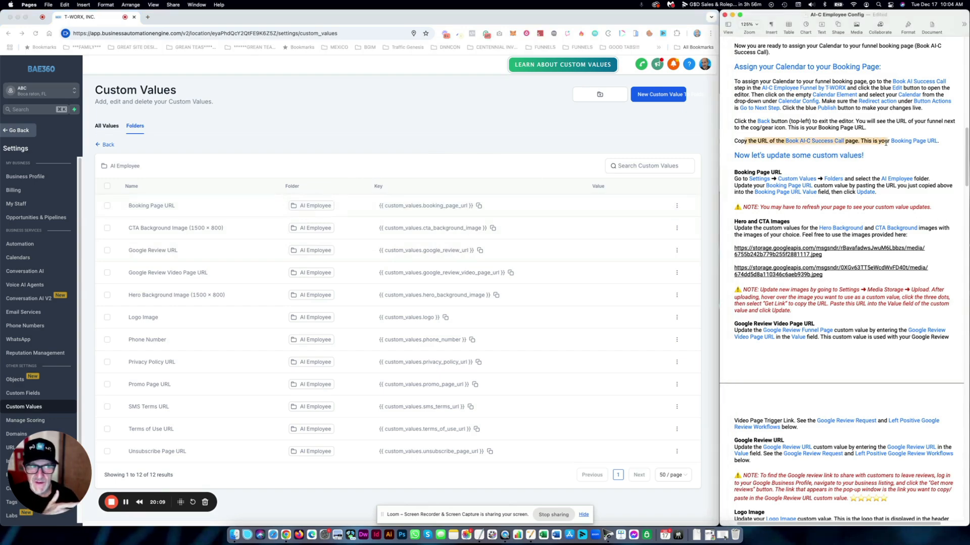
left_click(489, 141)
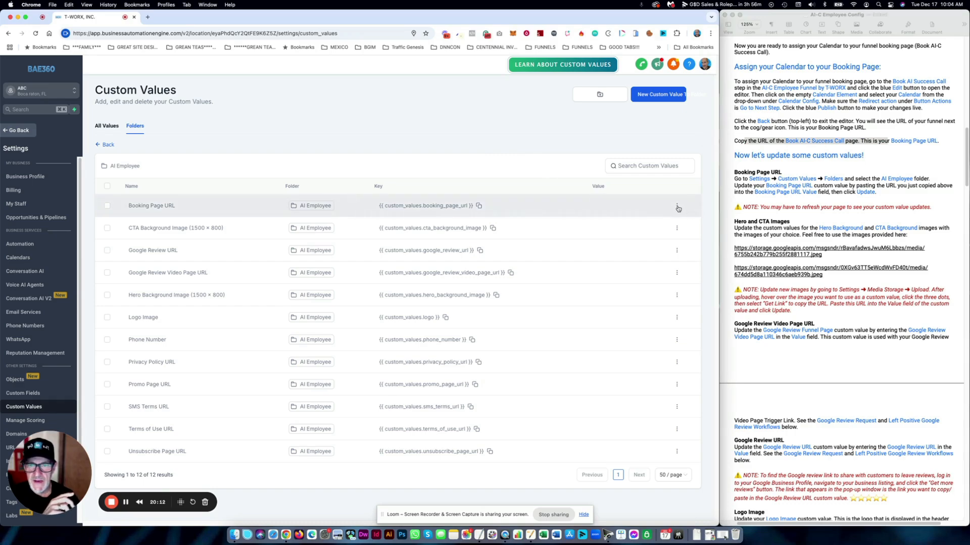
left_click(677, 206)
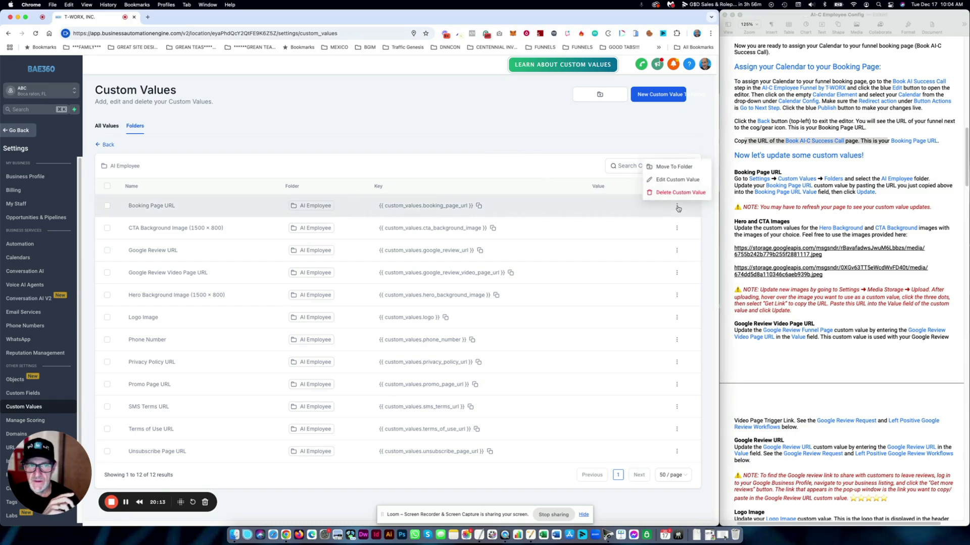
left_click(666, 180)
left_click(338, 303)
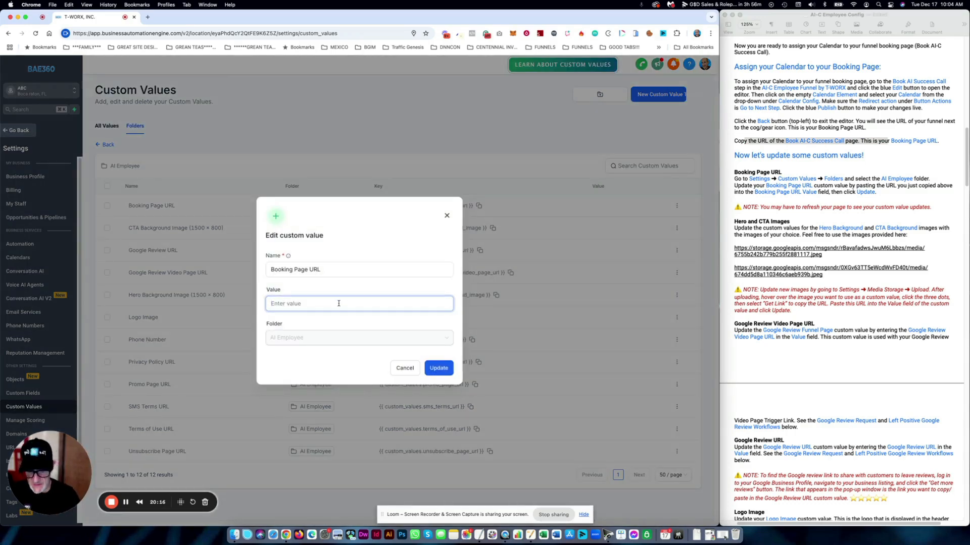
type("https://snap.t-worx.com/book-ai-c-success-call-7326")
left_click(340, 272)
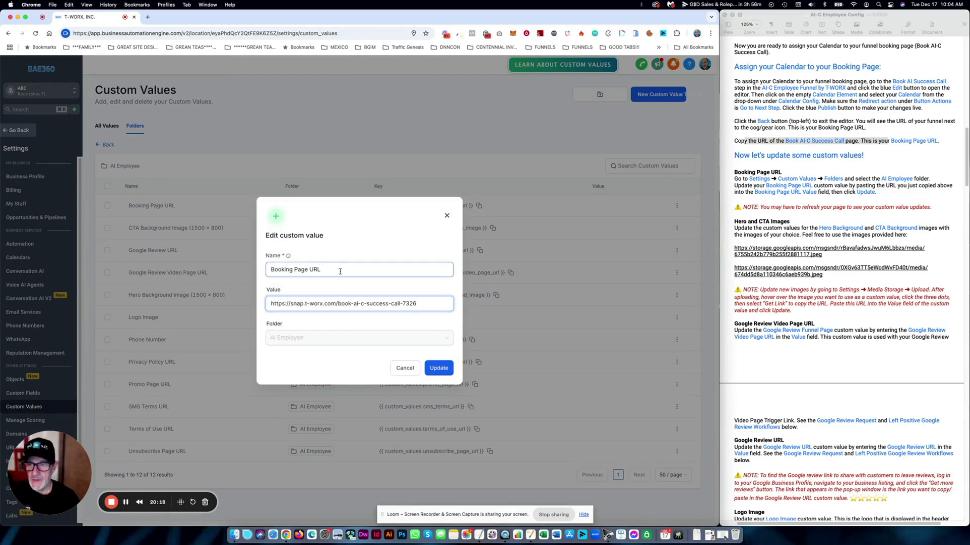
left_click(441, 374)
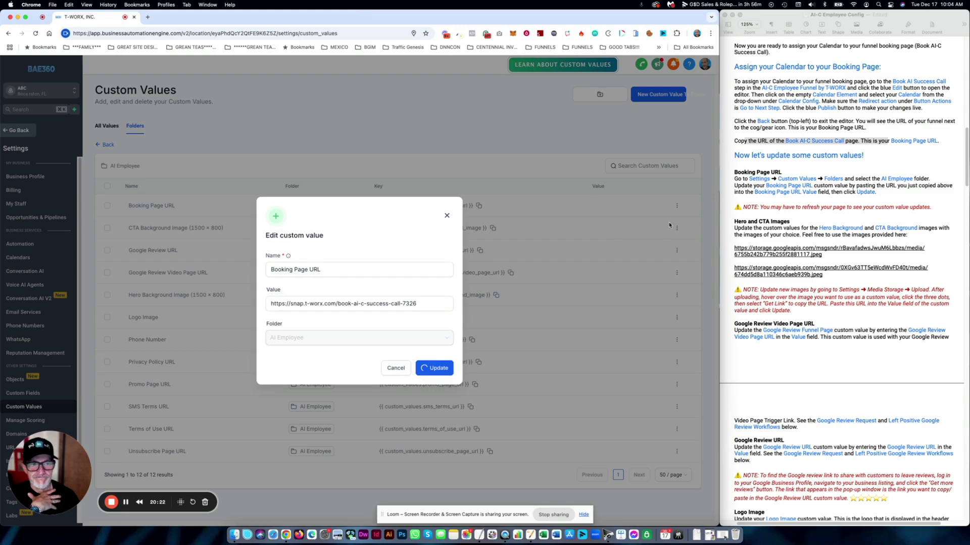
- Select the first image link in the setup notes for the next value
left_click(871, 167)
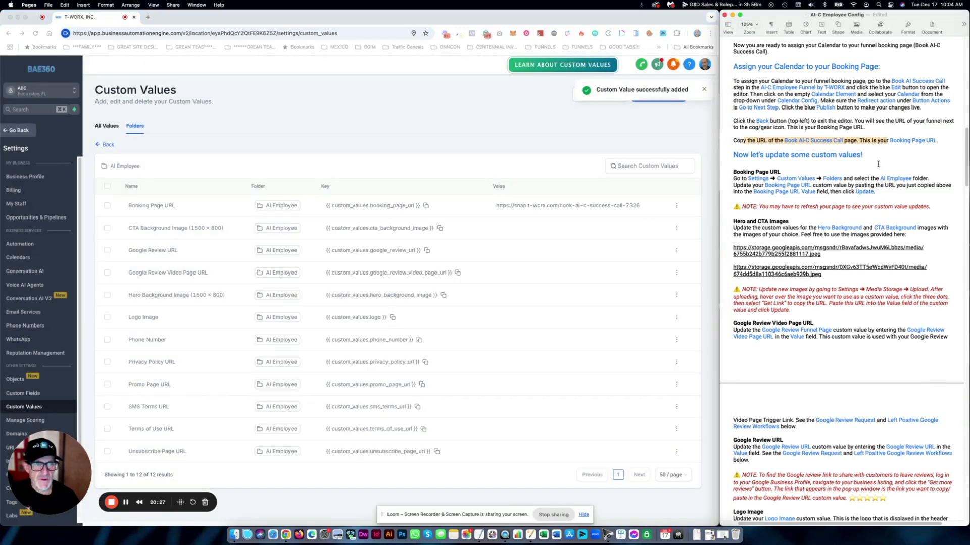
left_click(870, 166)
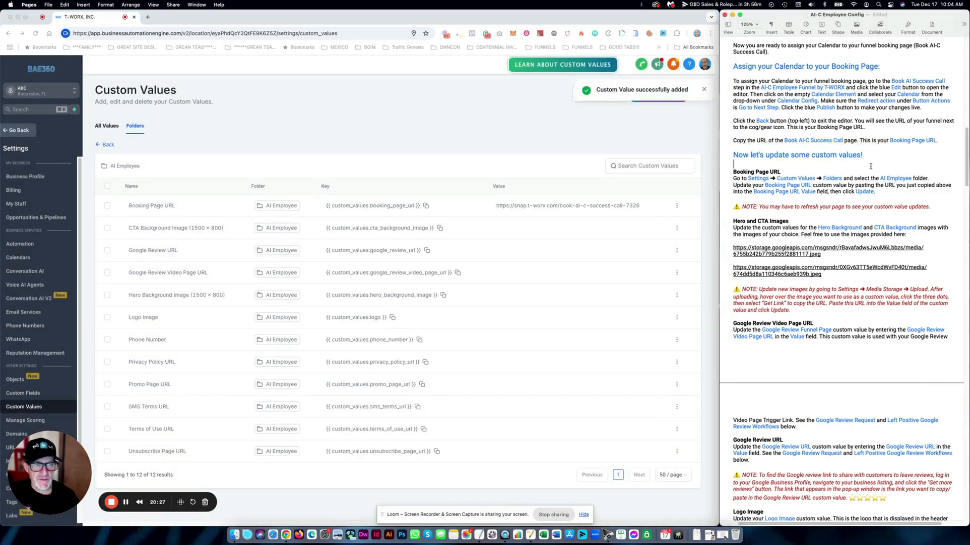
left_click(127, 228)
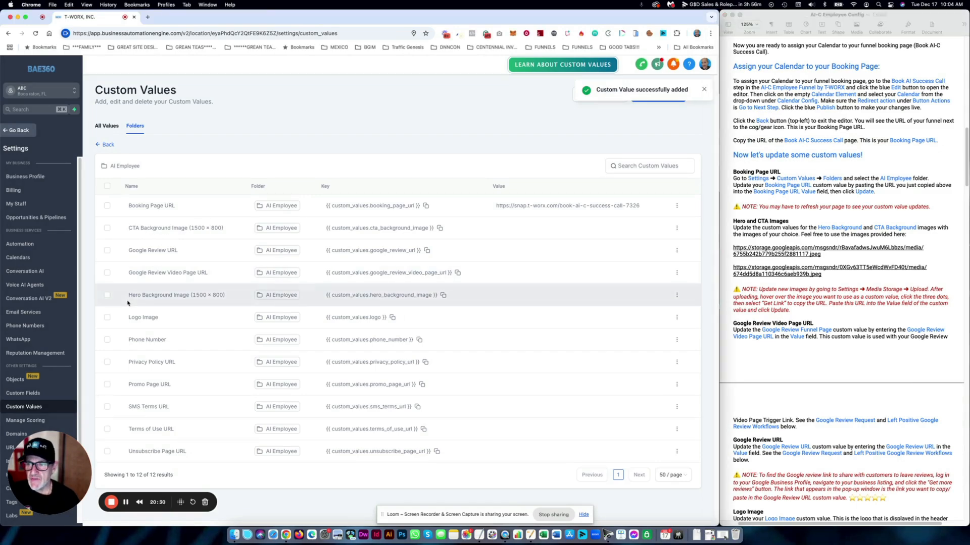
left_click(821, 214)
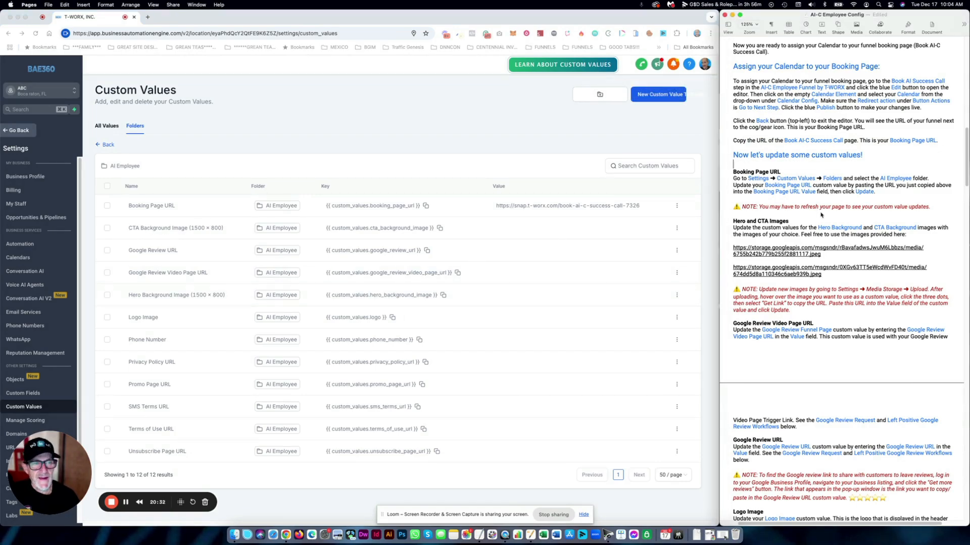
triple_click(822, 254)
key("super+c")
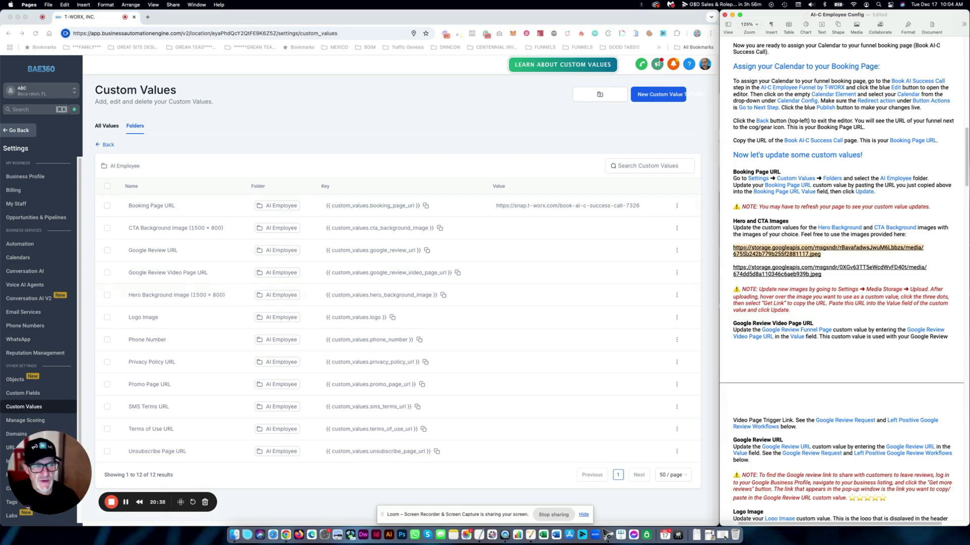
left_click(511, 135)
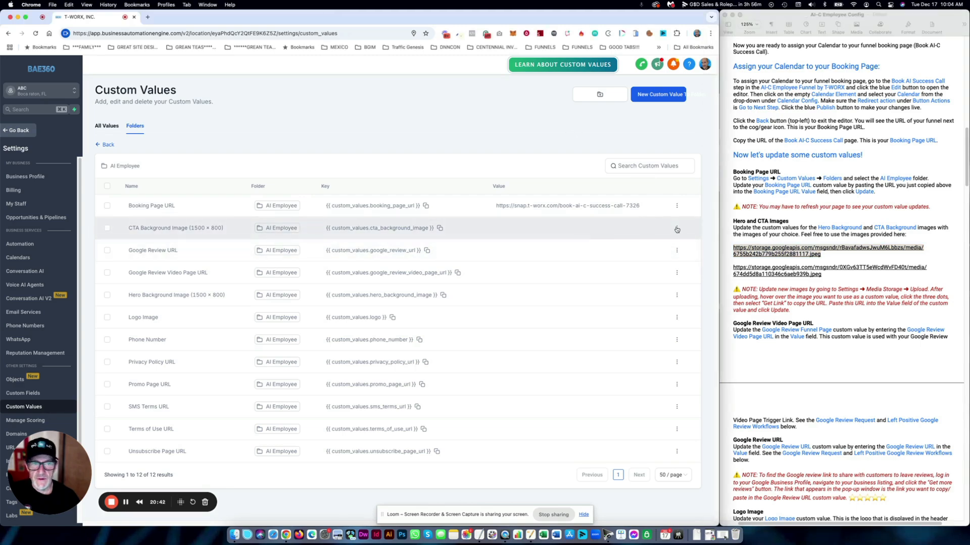
- Paste the first image link into the CTA Background Image value and save it
left_click(677, 228)
left_click(677, 201)
left_click(297, 304)
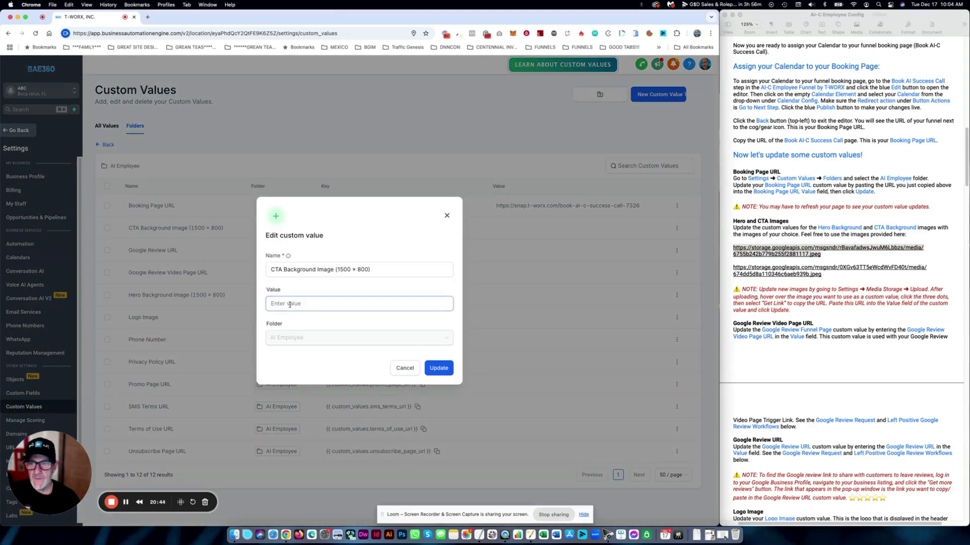
key("super+v")
left_click(438, 368)
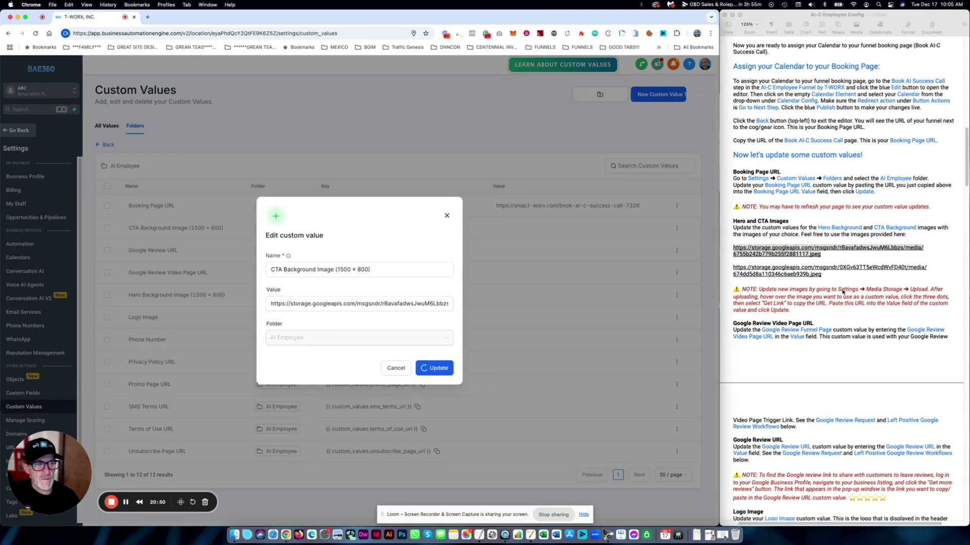
- Copy the second image link, ending 674dd5d8a110346c6aeb939b.jpeg, and replace the CTA Background Image value with it
left_click(836, 283)
left_click_drag(829, 276, 734, 268)
key("super+c")
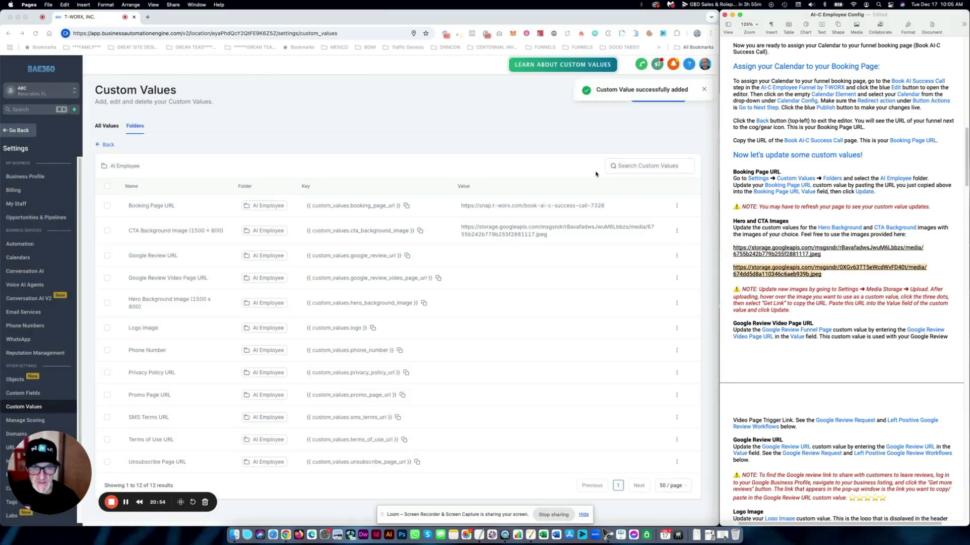
left_click(528, 161)
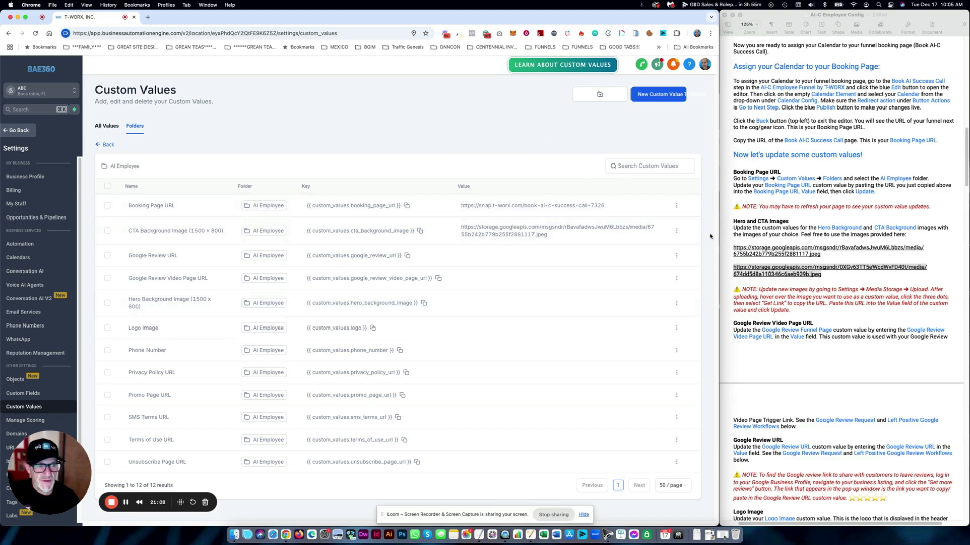
left_click(677, 231)
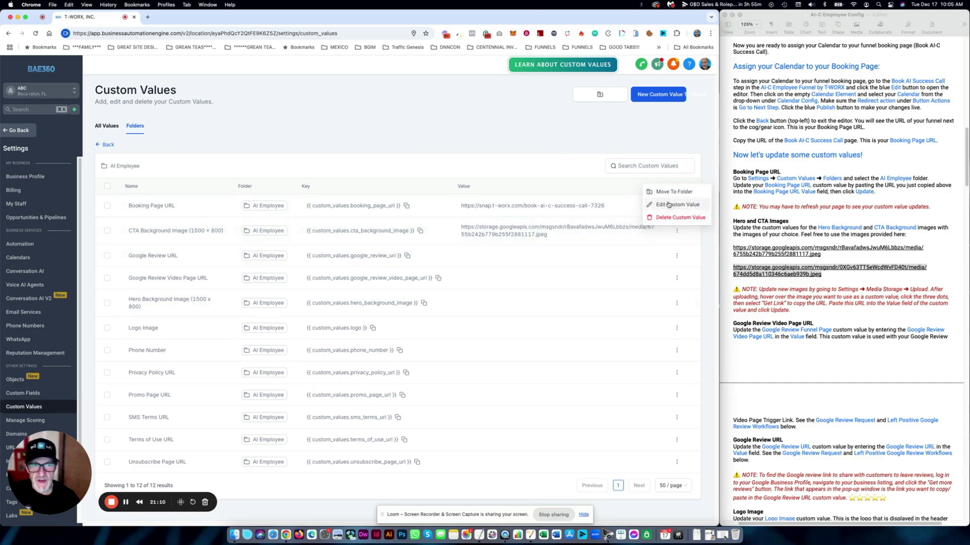
left_click(668, 204)
triple_click(395, 305)
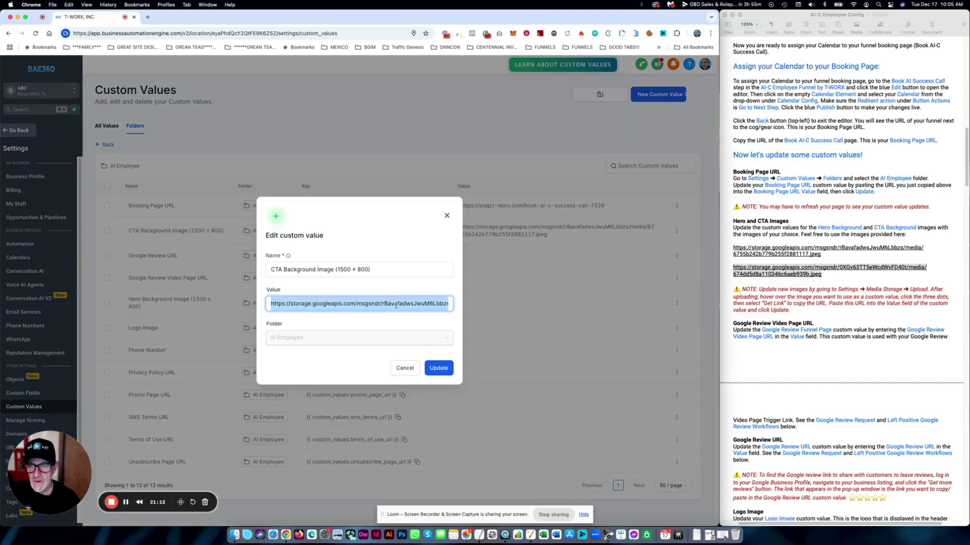
key("super+v")
left_click(438, 369)
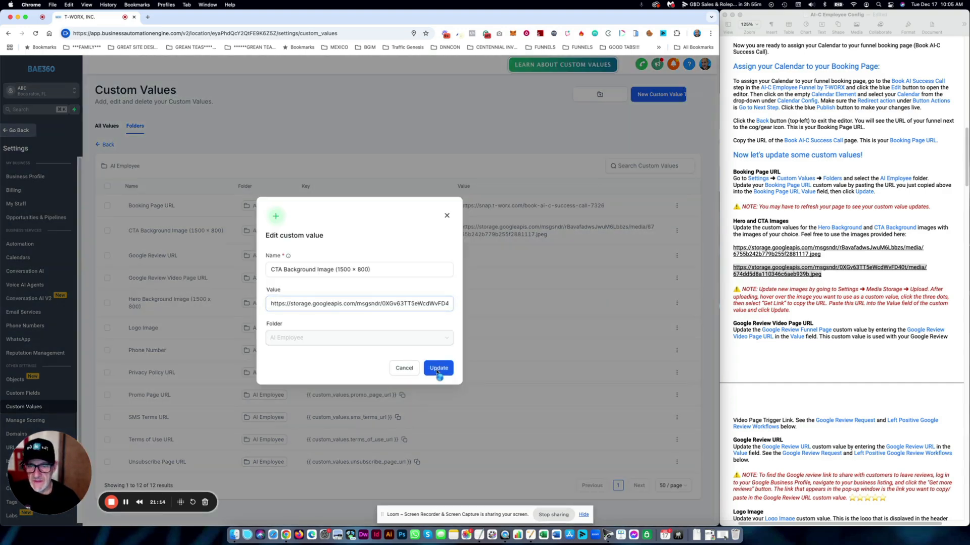
- Select the first image link in the notes again for the Hero Background Image value
left_click(832, 273)
left_click_drag(828, 255, 734, 249)
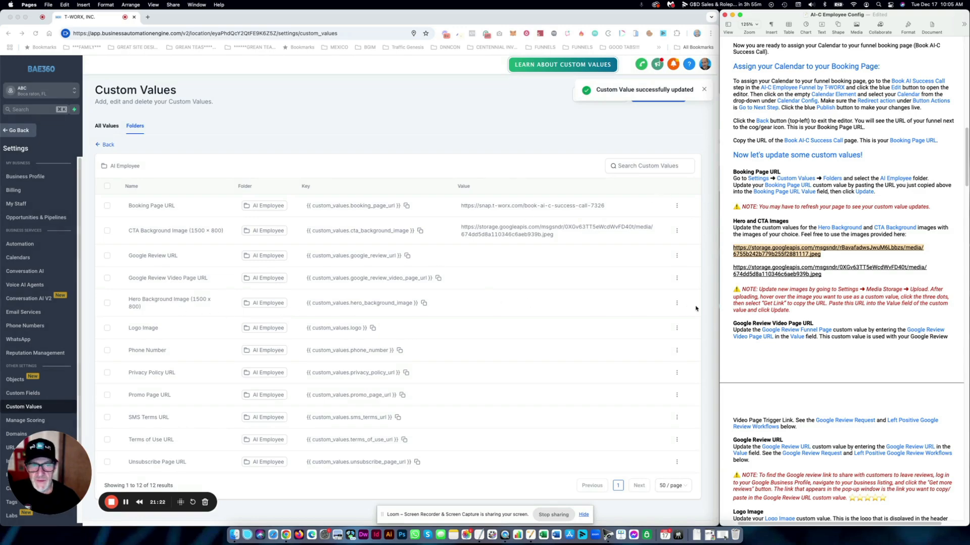
left_click(677, 303)
- Paste the storage link ending 6755b242b779b255f2881117.jpeg into Hero Background Image and save it
left_click(675, 277)
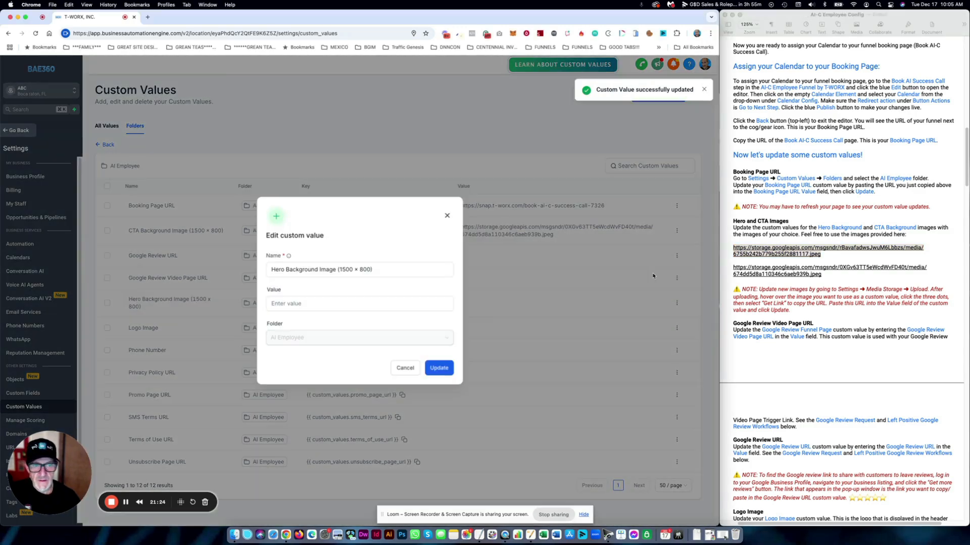
left_click(306, 309)
key("super+v")
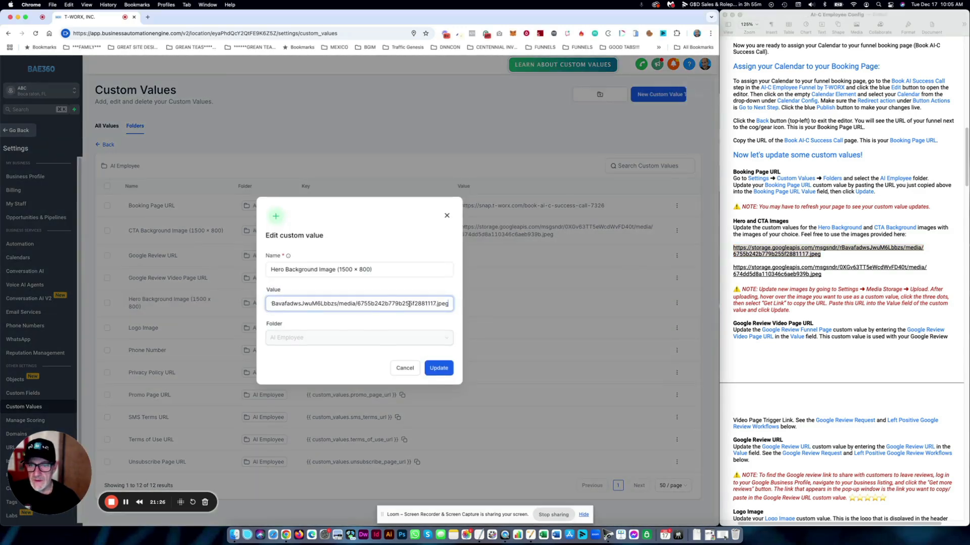
key("super+a")
left_click(443, 369)
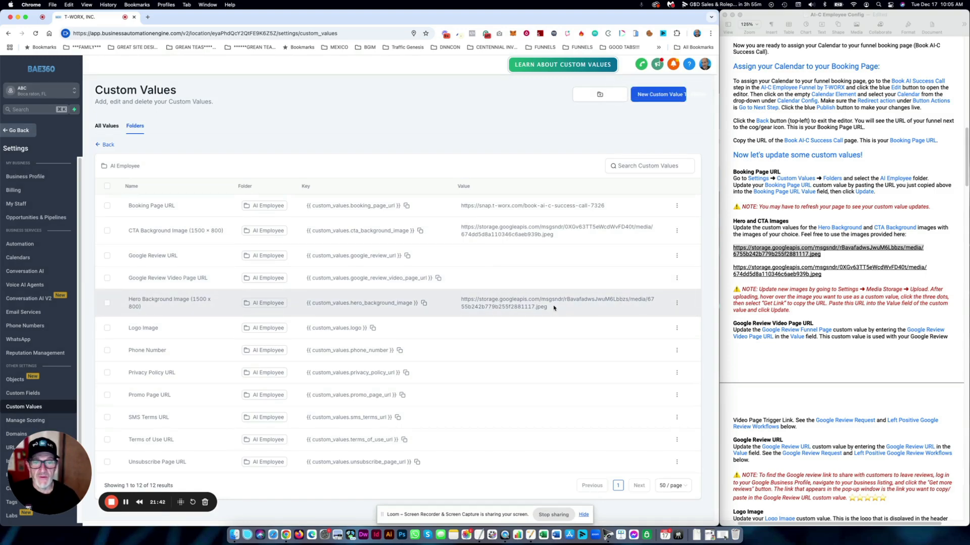
left_click_drag(554, 308, 461, 300)
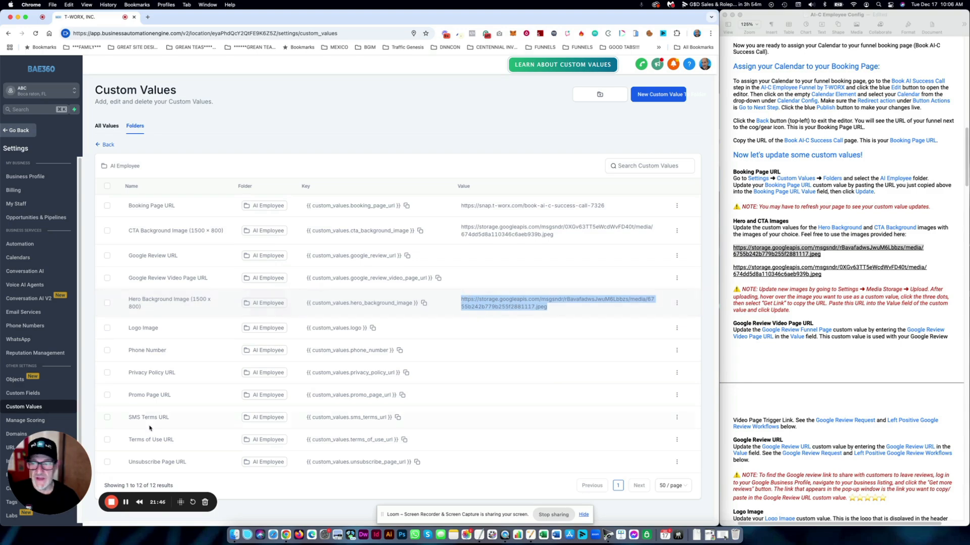
- Upload Your-Logo-White.png from the file dialog into the funnel's Media Storage
left_click(21, 131)
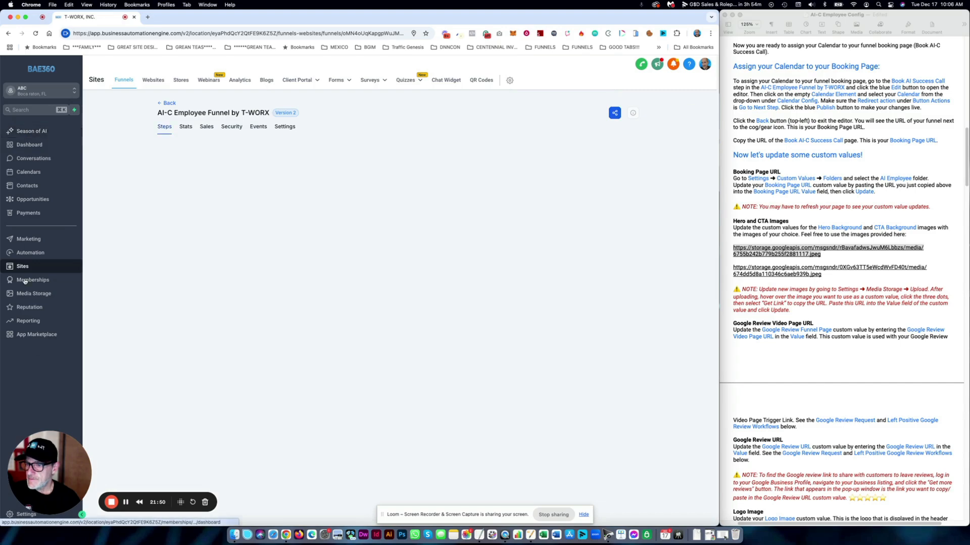
left_click(32, 295)
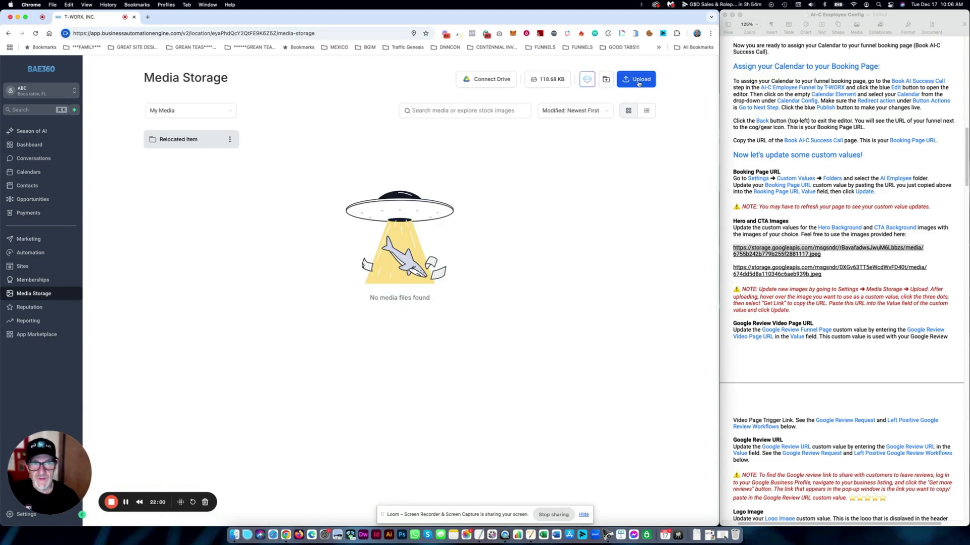
left_click(639, 80)
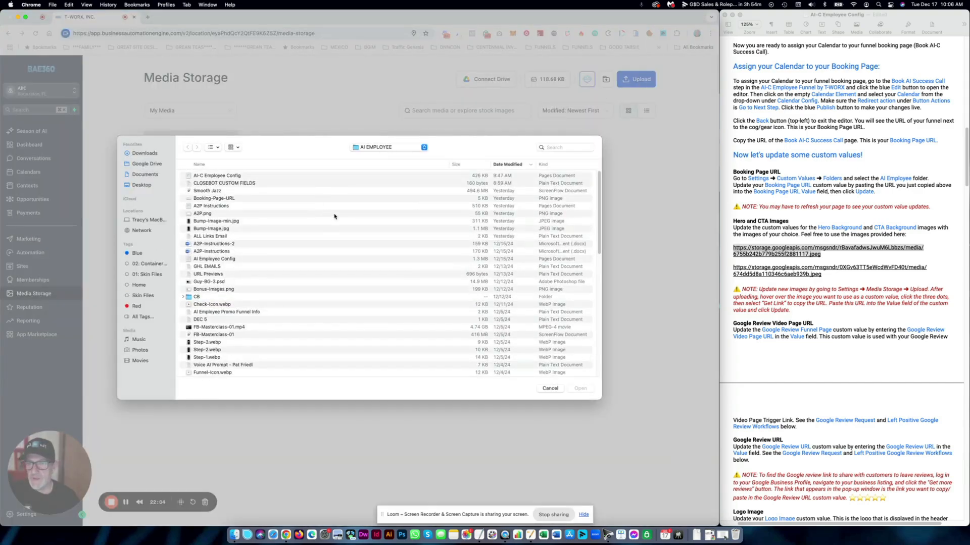
scroll(334, 216, "down", 1)
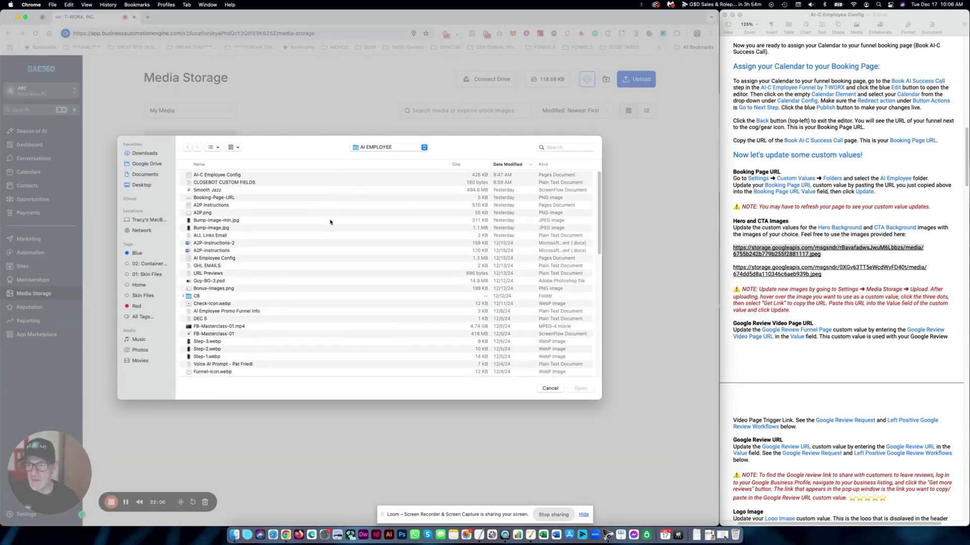
scroll(330, 222, "down", 15)
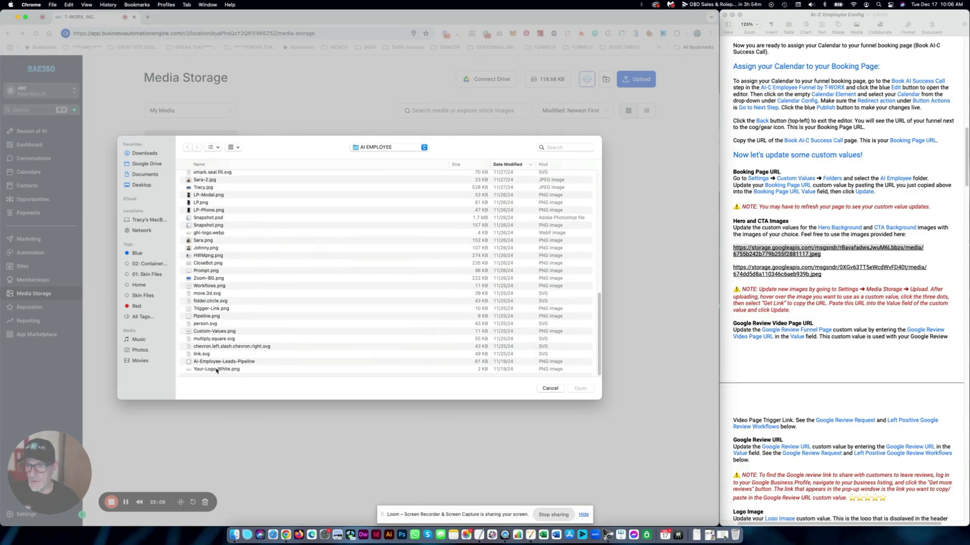
left_click(290, 370)
left_click(577, 388)
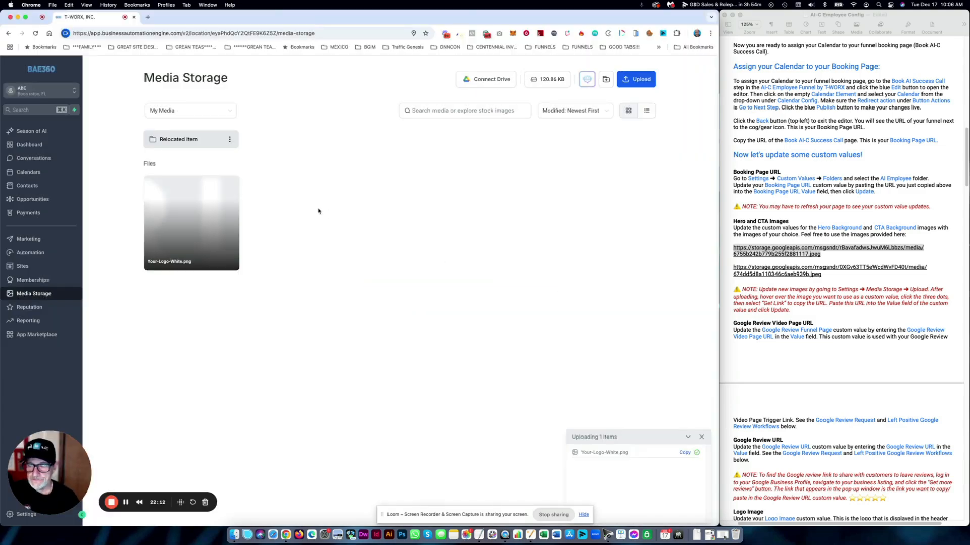
- Copy the web link of the uploaded Your-Logo-White.png
mouse_move(210, 196)
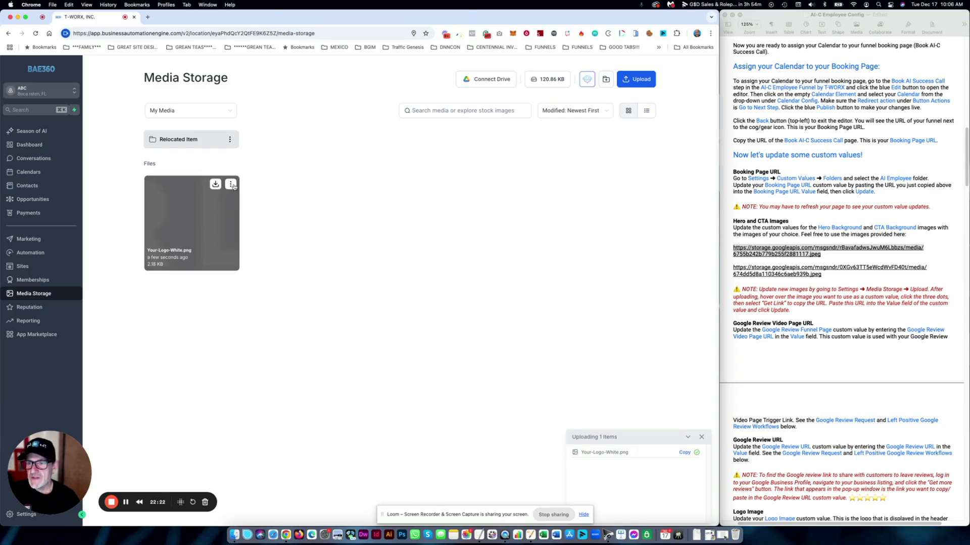
left_click(231, 185)
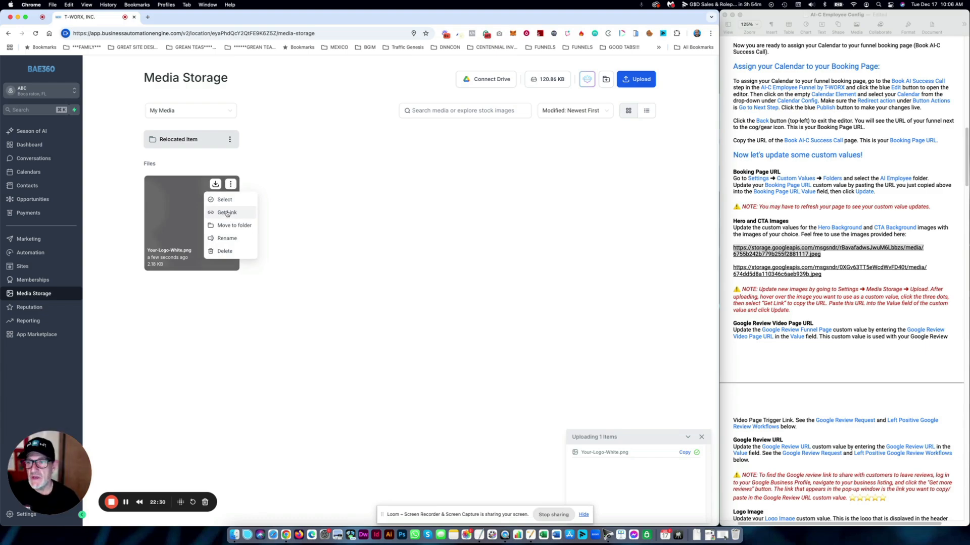
left_click(227, 213)
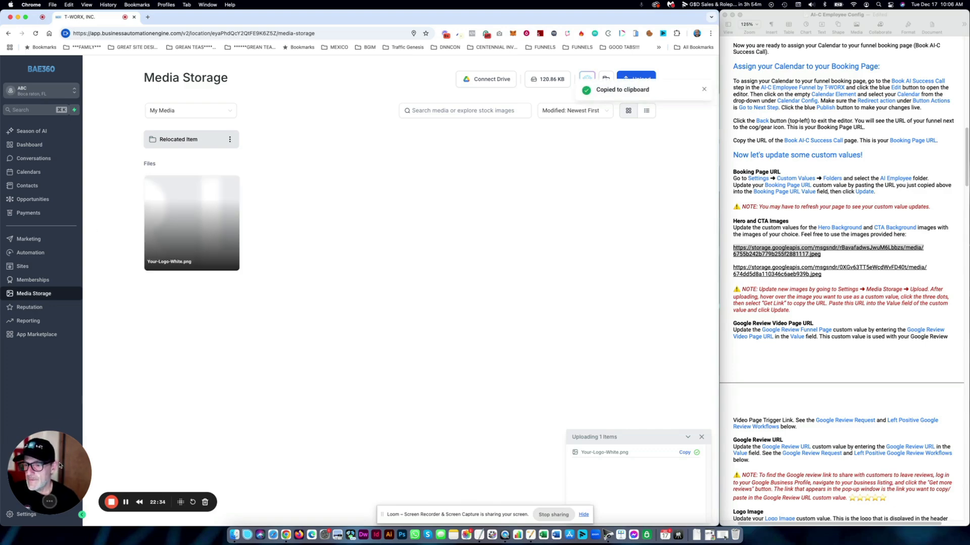
- Go to Settings > Custom Values, AI Employee folder, showing 50 rows per page
left_click_drag(70, 450, 82, 398)
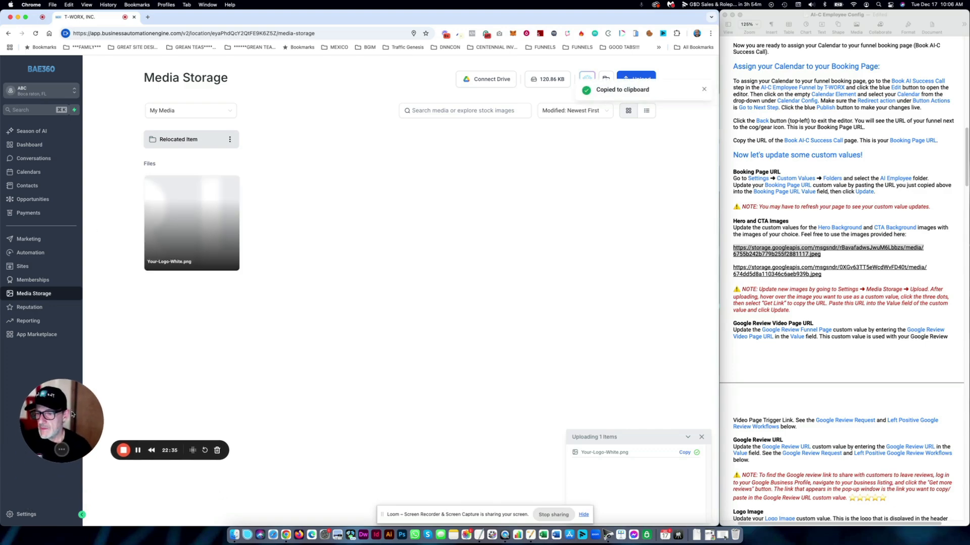
left_click(25, 515)
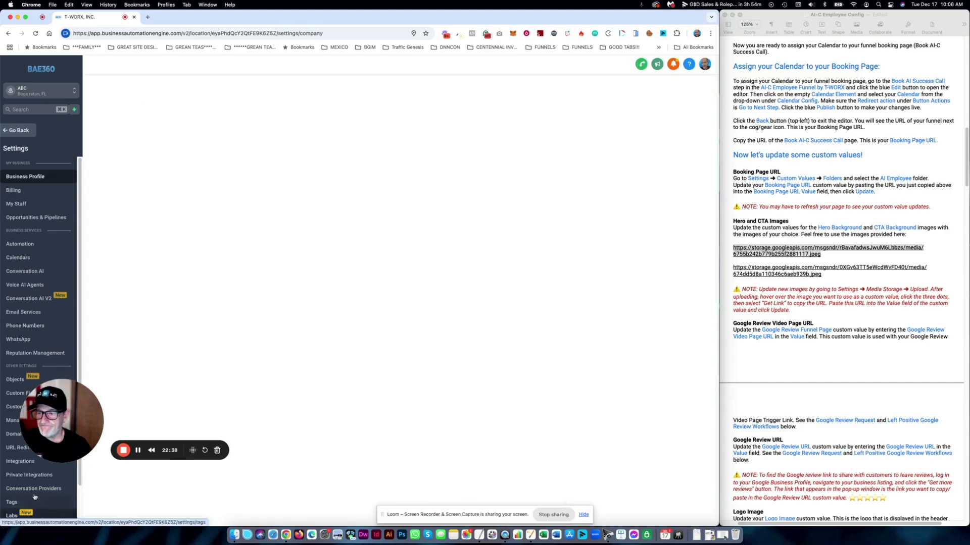
left_click_drag(59, 431, 71, 471)
left_click(25, 407)
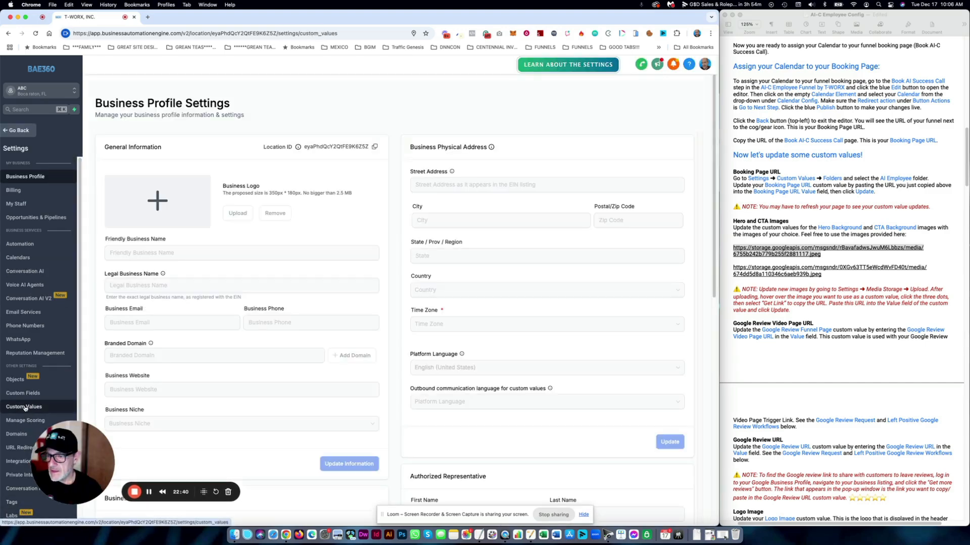
left_click(134, 126)
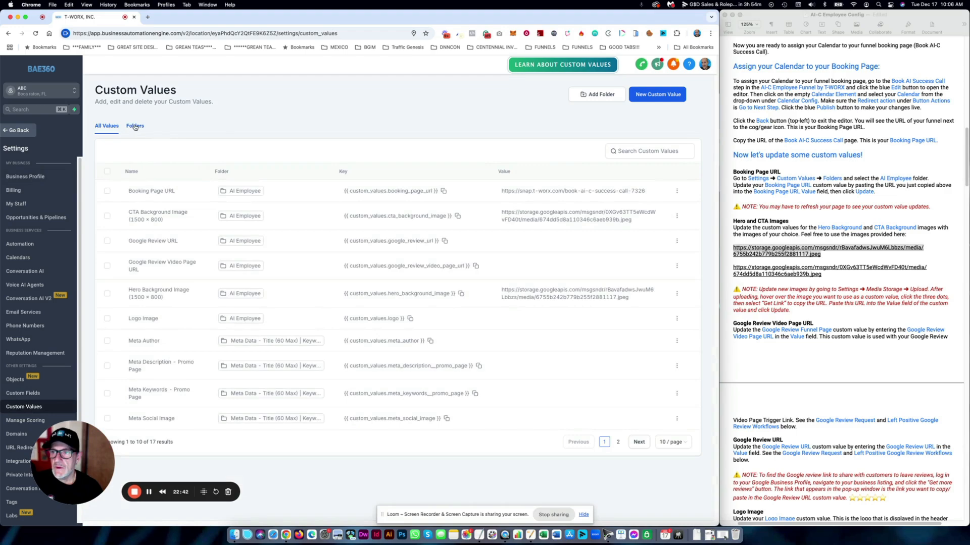
left_click(144, 193)
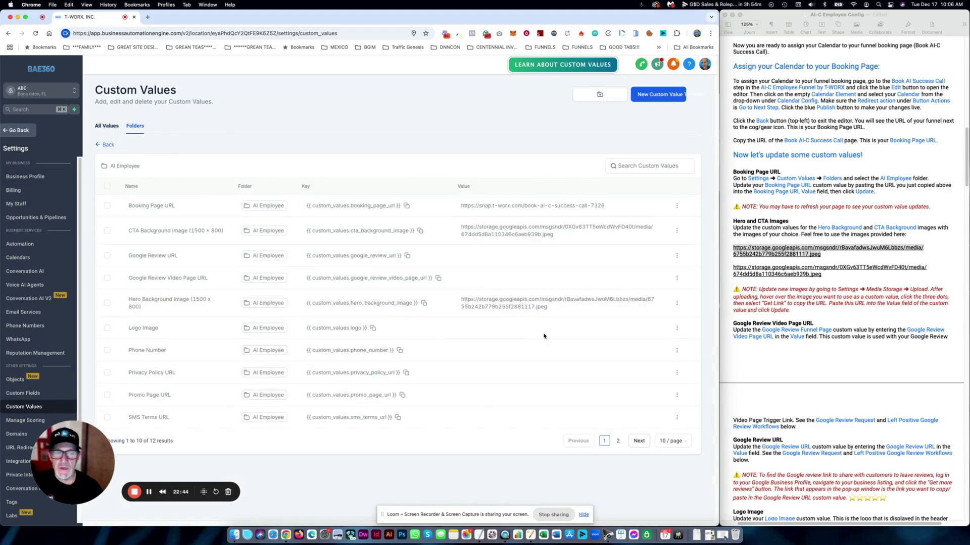
left_click(671, 441)
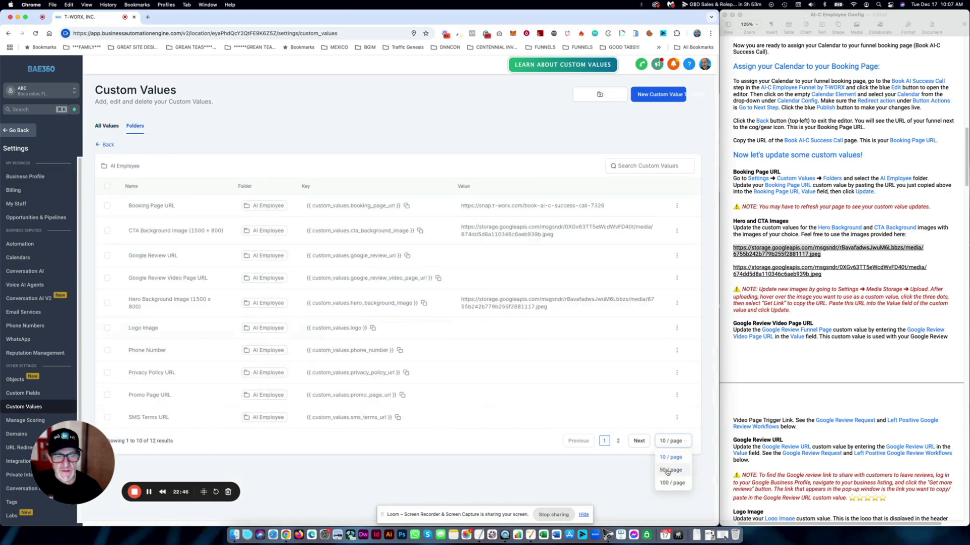
left_click(666, 471)
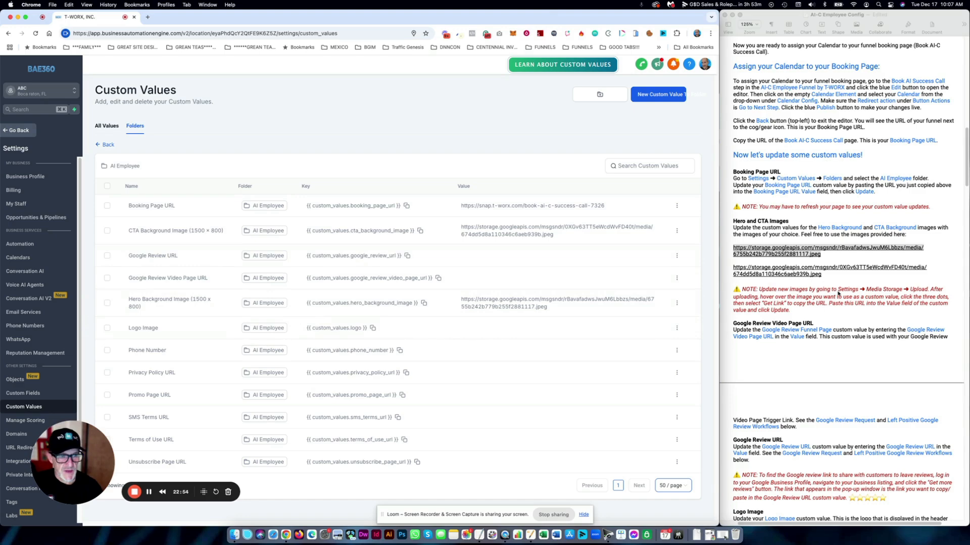
left_click(838, 294)
scroll(839, 294, "down", 2)
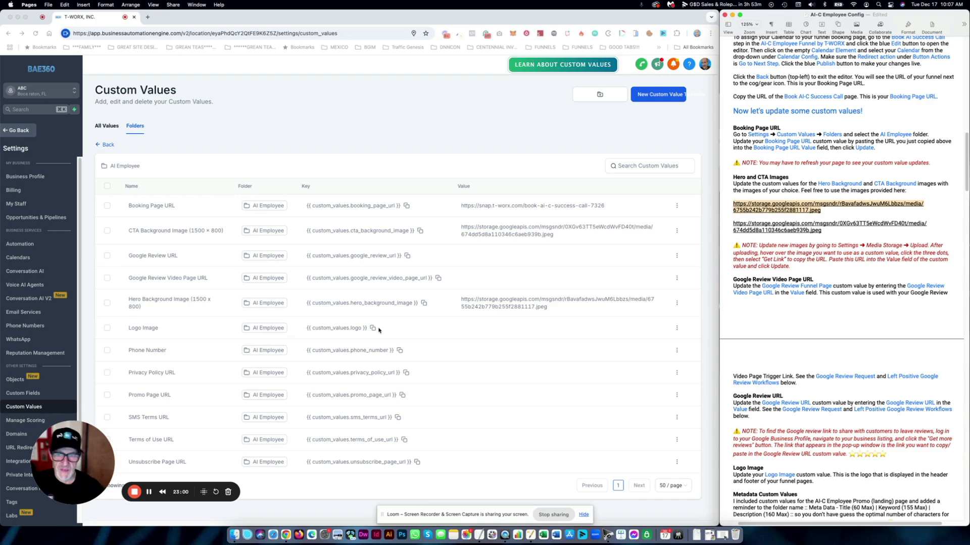
left_click(677, 329)
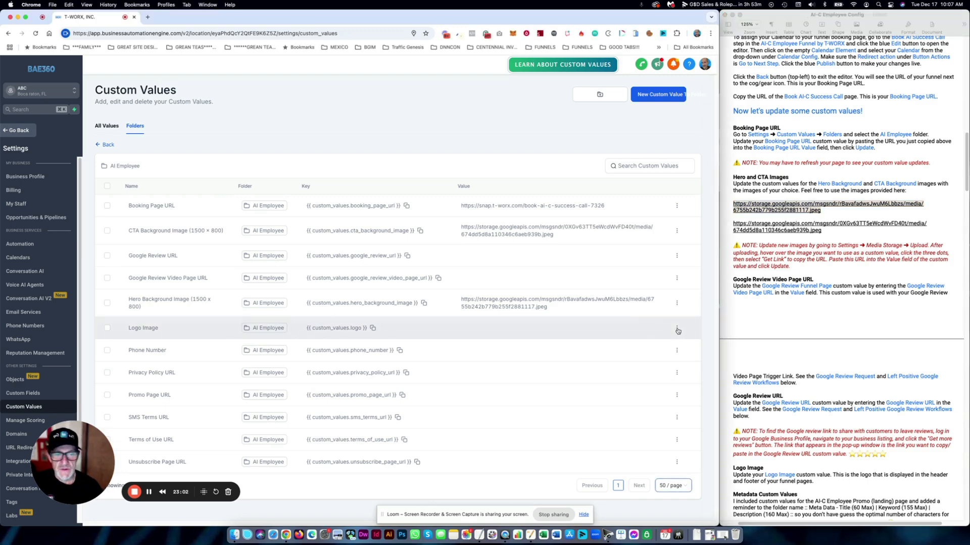
left_click(676, 328)
left_click(668, 302)
left_click(296, 306)
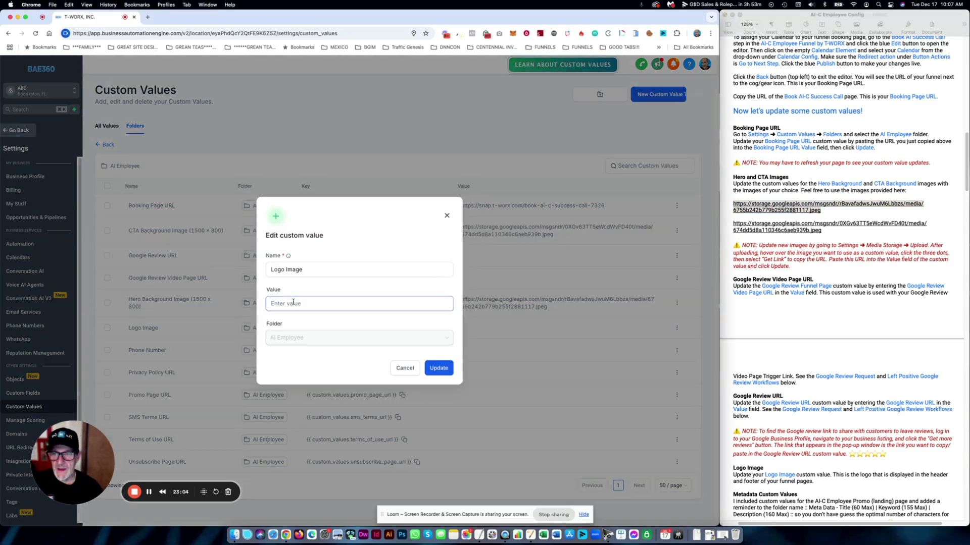
key("super+v")
key("super+a")
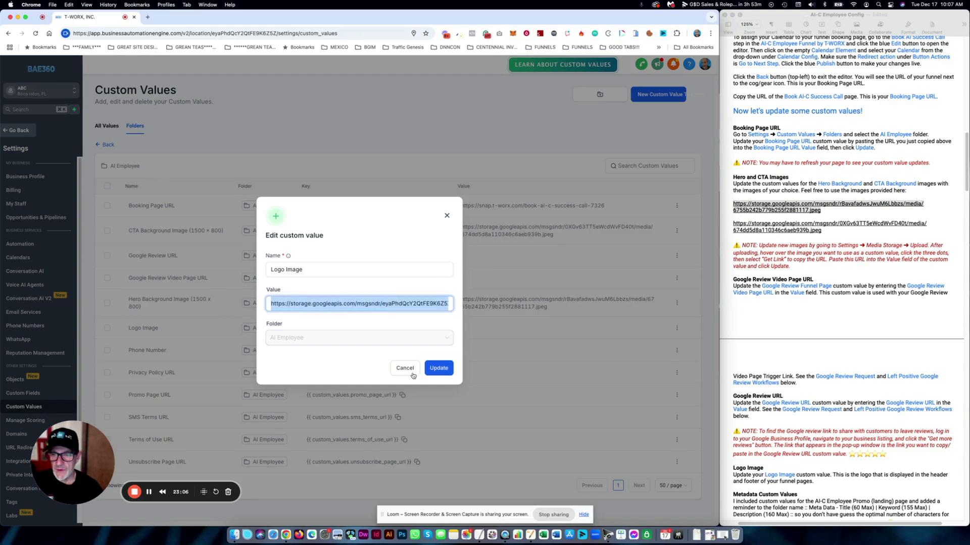
left_click(439, 368)
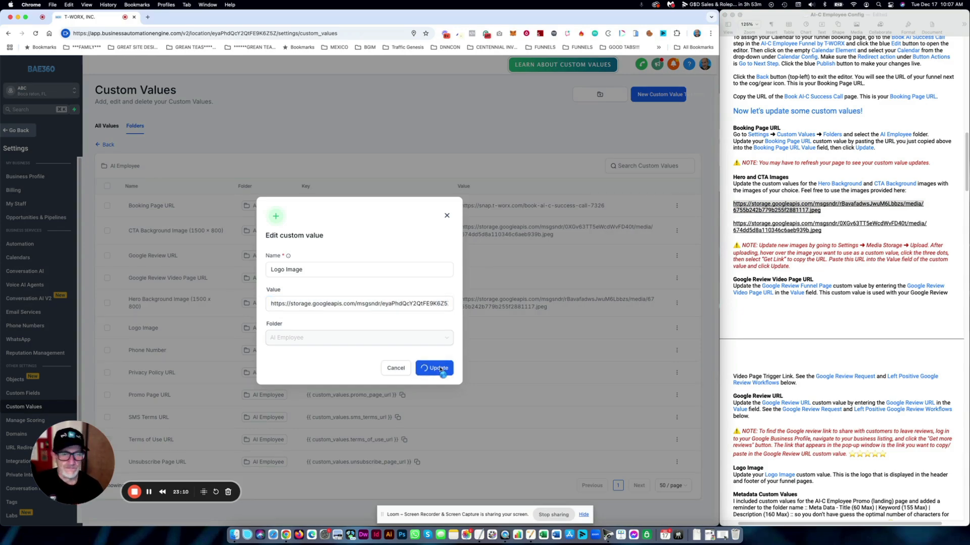
- Highlight the Google Review Video Page URL heading in the setup notes
left_click(843, 239)
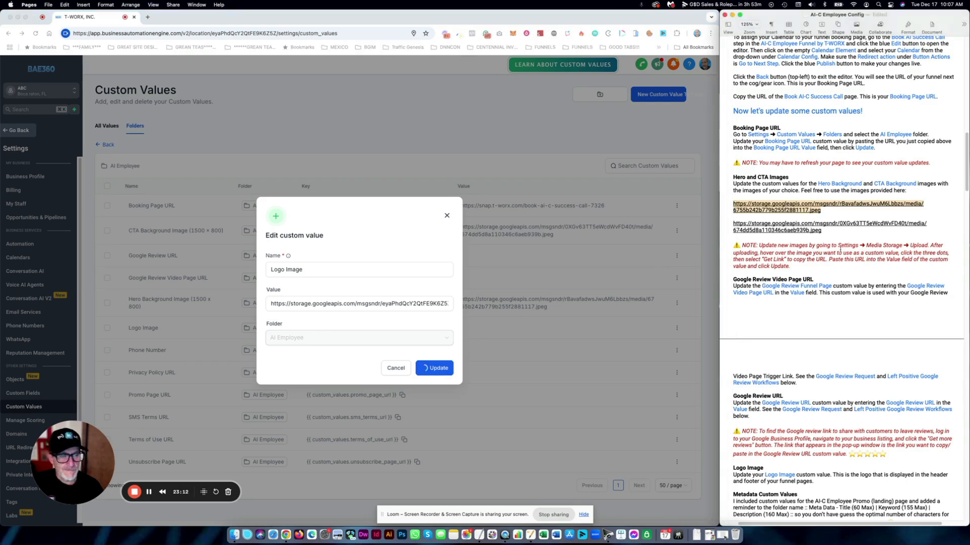
scroll(841, 245, "down", 2)
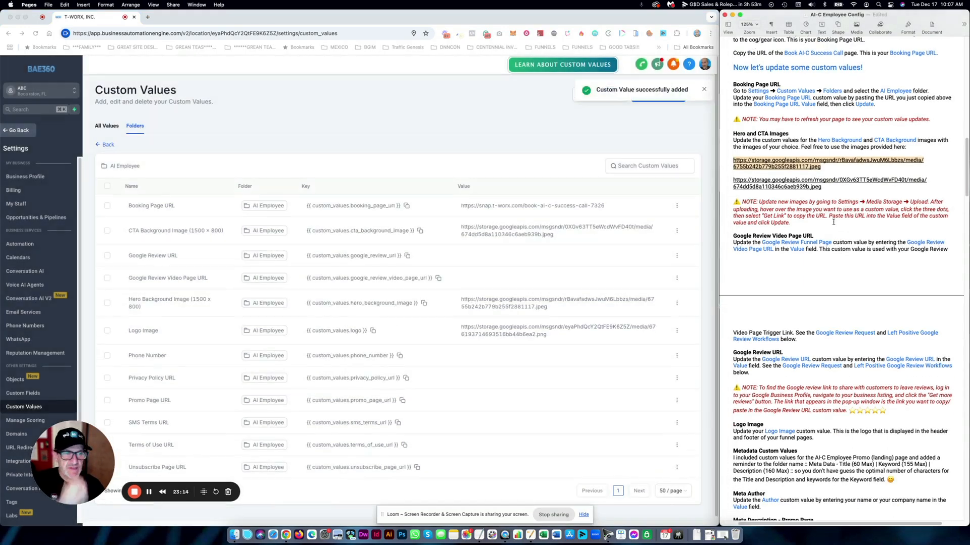
left_click(835, 218)
left_click_drag(814, 236, 729, 235)
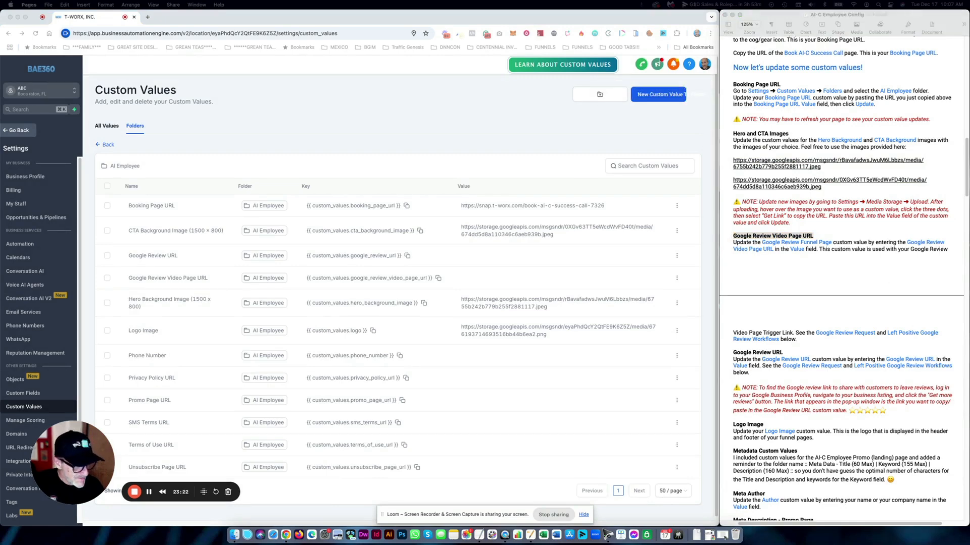
left_click(713, 325)
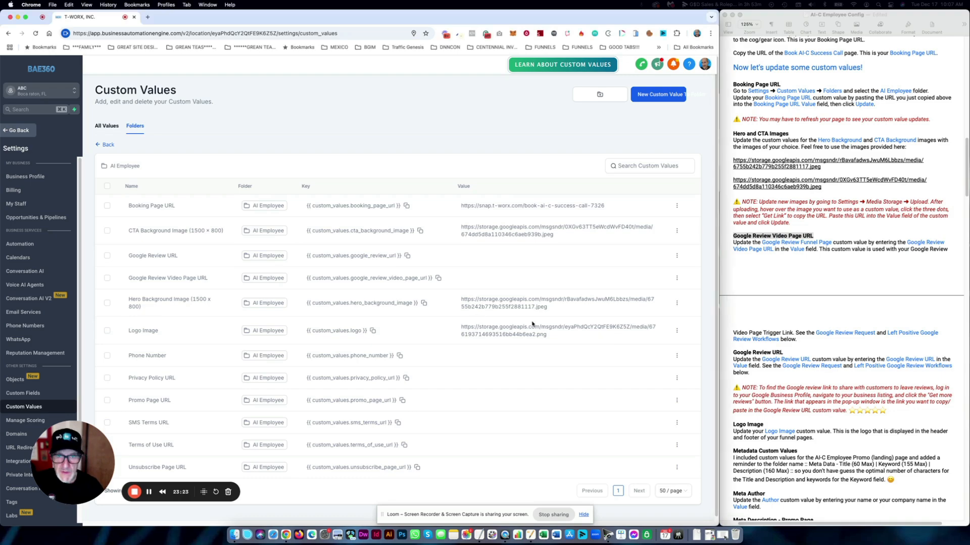
left_click(678, 256)
left_click(662, 229)
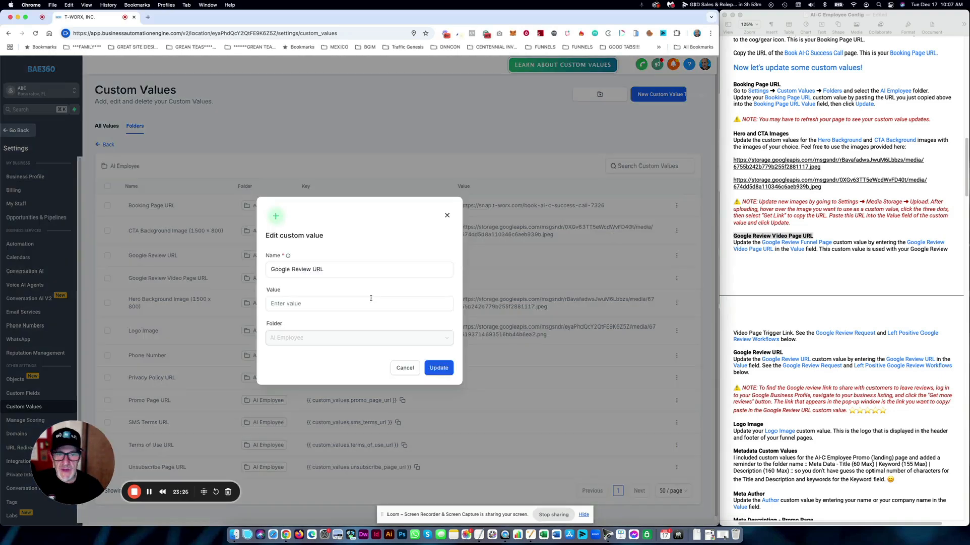
left_click(349, 306)
type("https://snap.t-worx.com/google-review-request-1924")
left_click(438, 368)
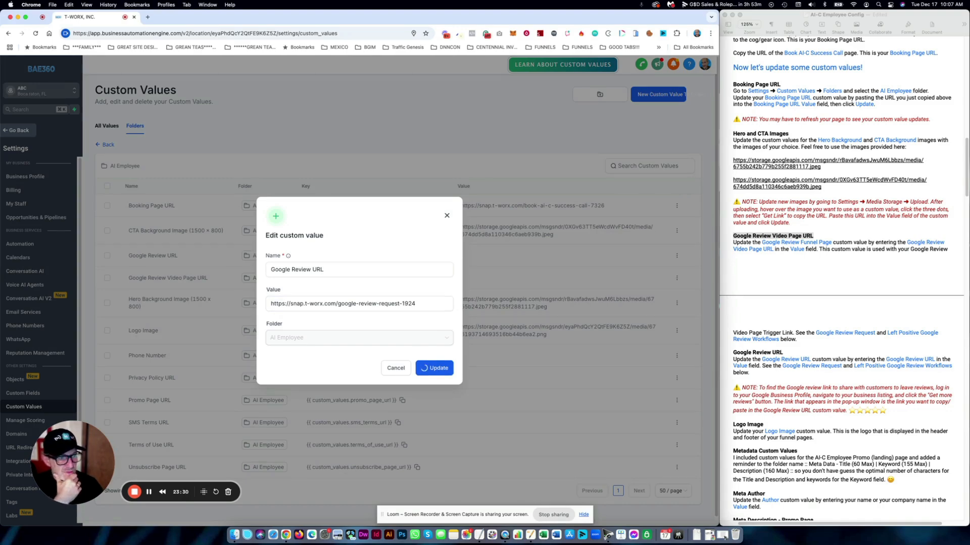
mouse_move(969, 236)
left_mouse_down()
mouse_move(732, 222)
mouse_move(785, 242)
mouse_move(816, 280)
mouse_move(930, 341)
mouse_move(781, 376)
mouse_move(872, 365)
mouse_move(952, 384)
mouse_move(969, 328)
mouse_move(868, 258)
mouse_move(870, 274)
mouse_move(718, 226)
mouse_move(969, 225)
left_mouse_up()
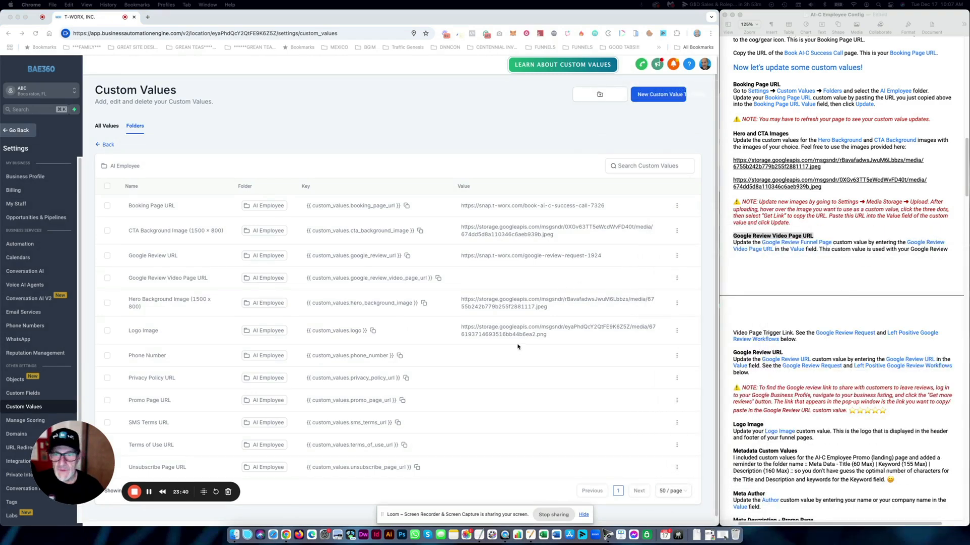
left_click(514, 274)
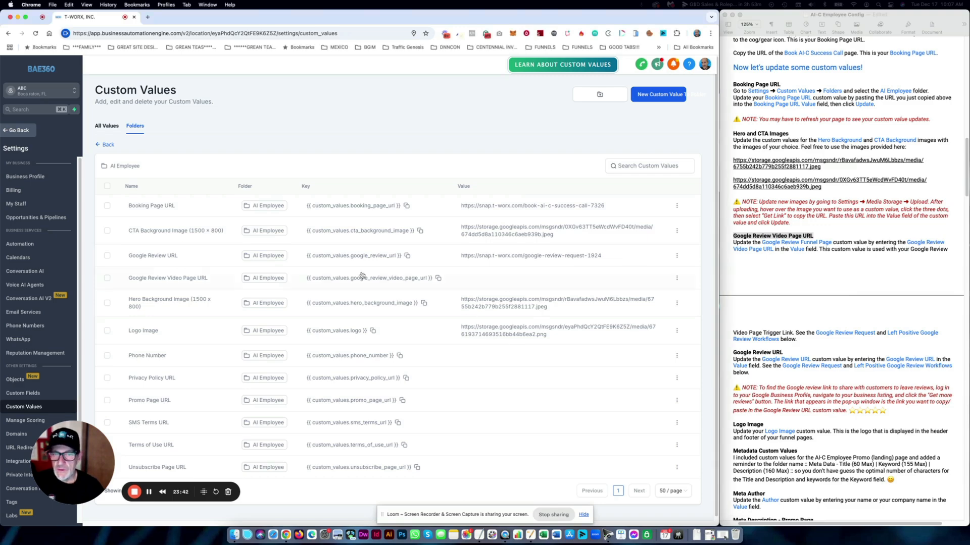
left_click(834, 269)
scroll(834, 293, "down", 5)
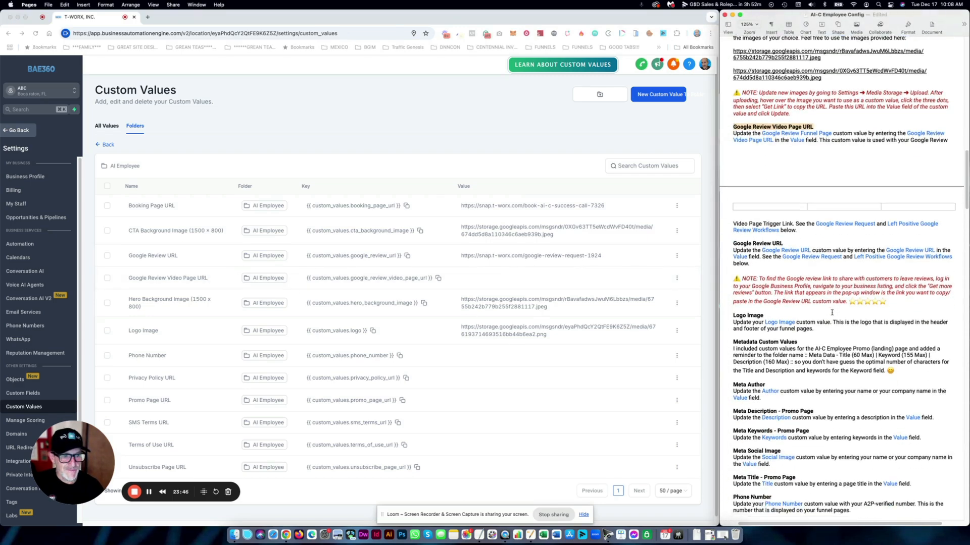
scroll(832, 312, "down", 2)
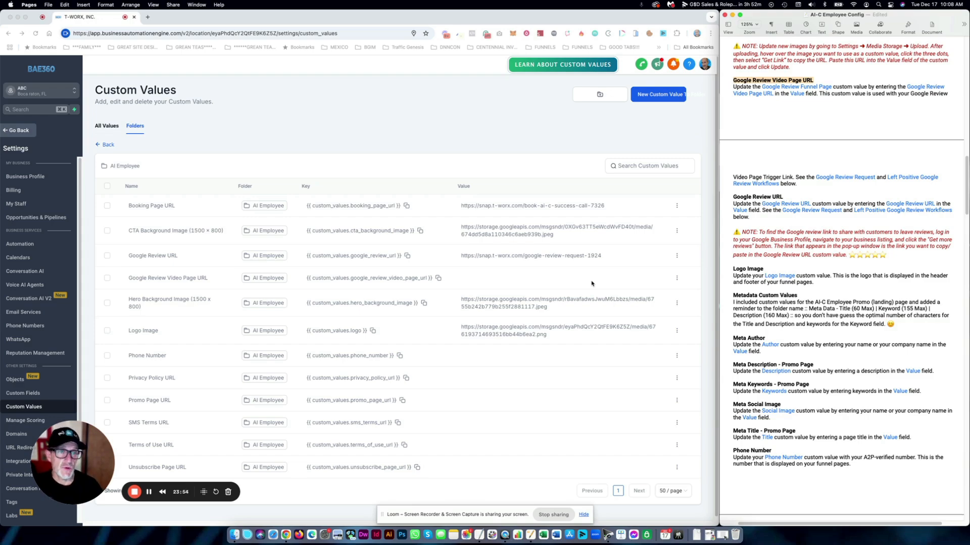
left_click(801, 231)
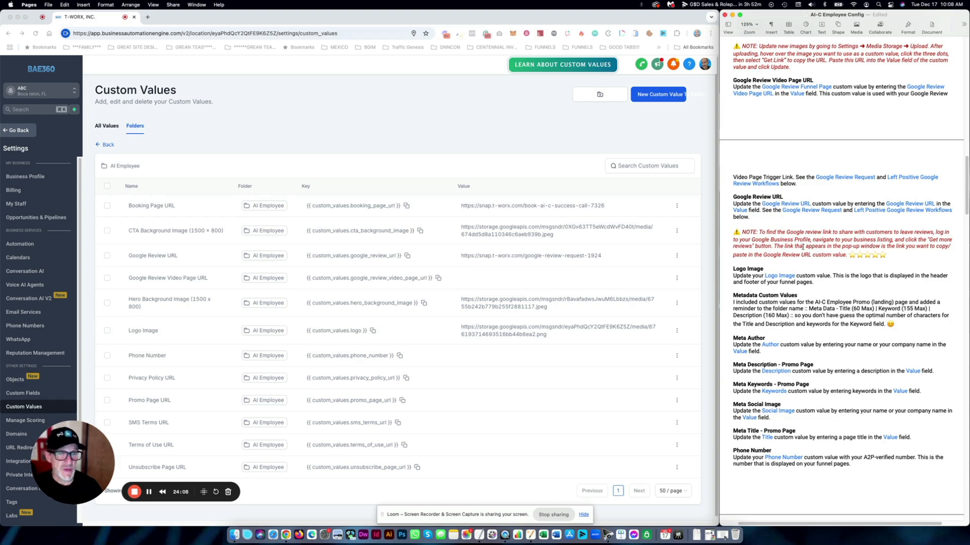
scroll(902, 244, "left", 1)
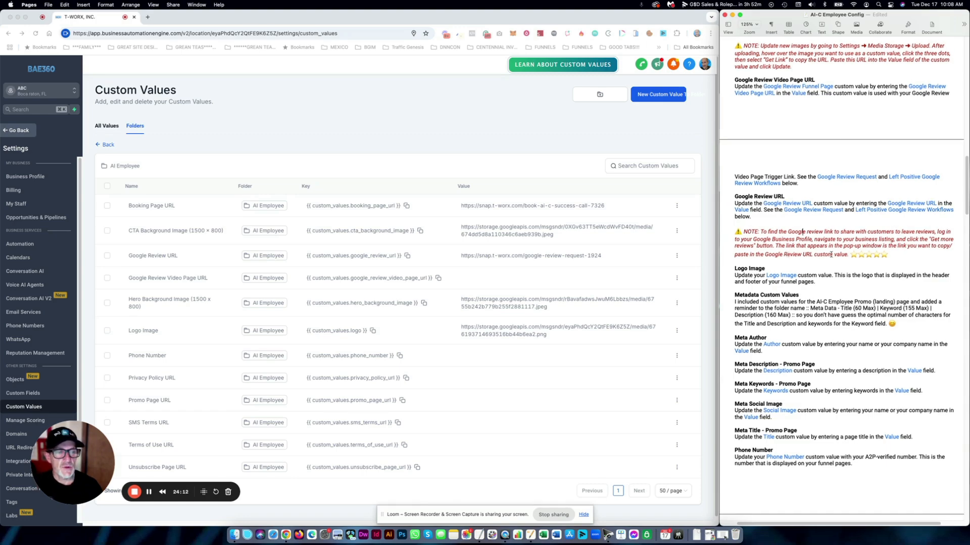
left_click(500, 276)
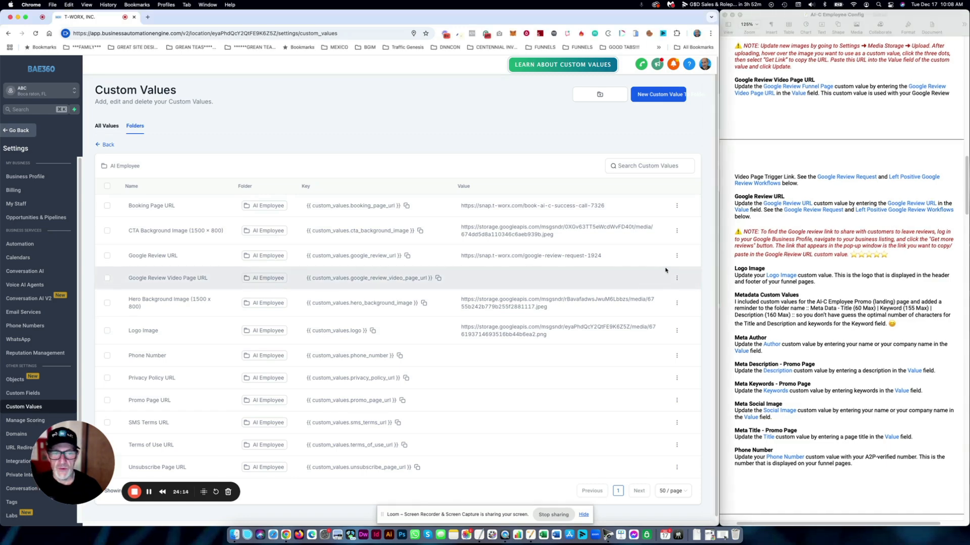
left_click(762, 234)
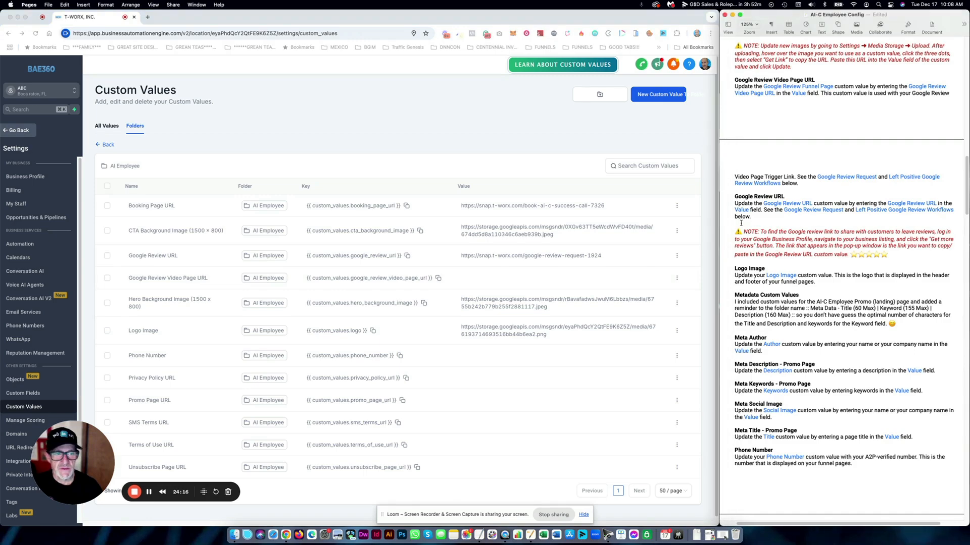
left_click_drag(749, 230, 893, 255)
left_click(621, 274)
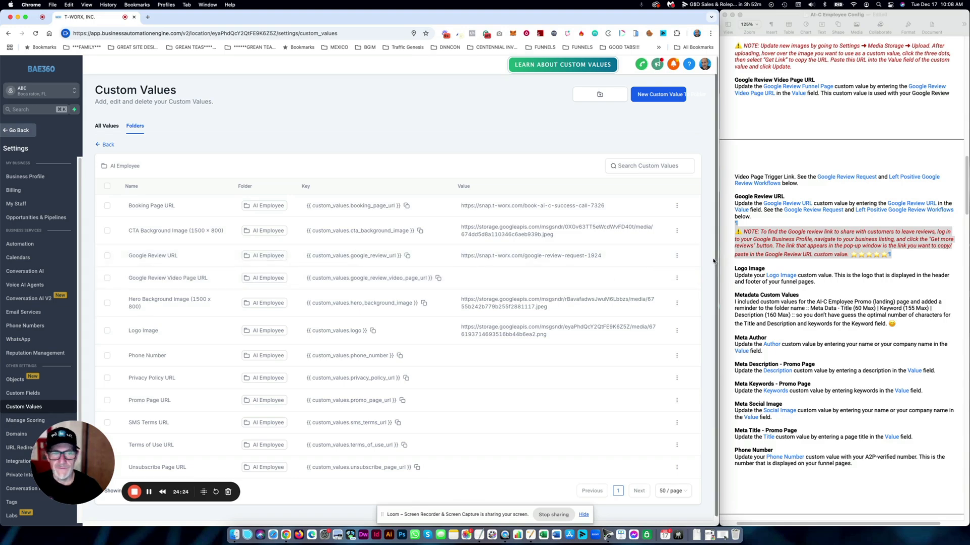
- Clear the Google Review URL value and save it empty
left_click(676, 255)
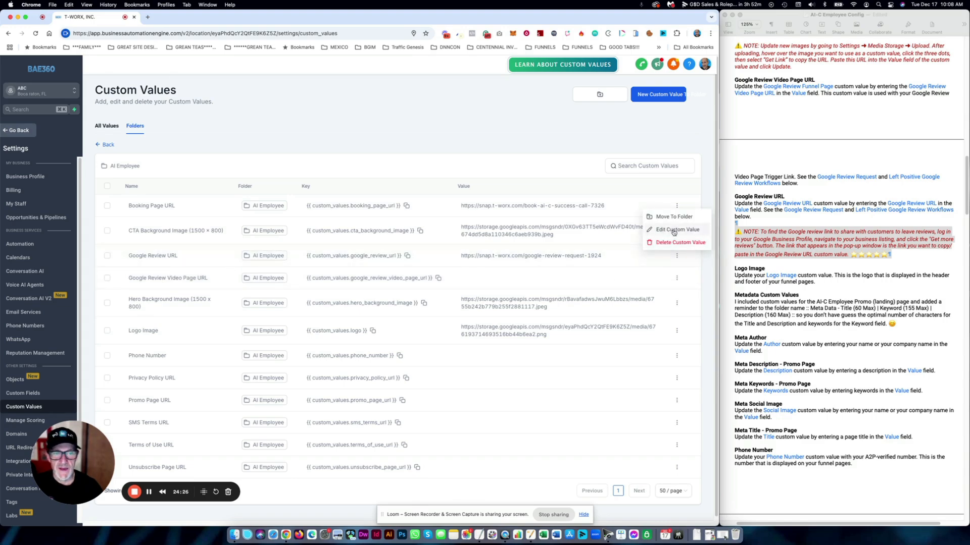
left_click(673, 232)
triple_click(358, 303)
key("super+c")
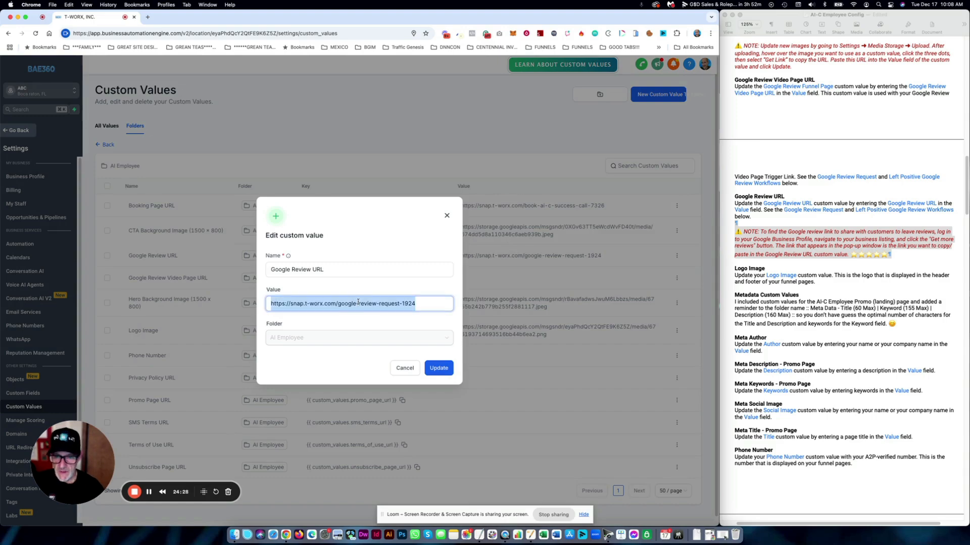
key("BackSpace")
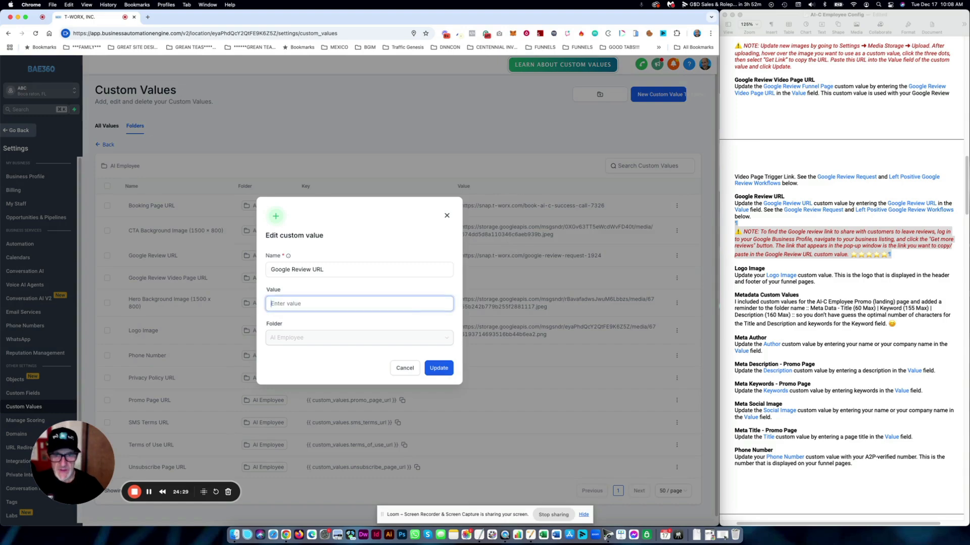
left_click(447, 375)
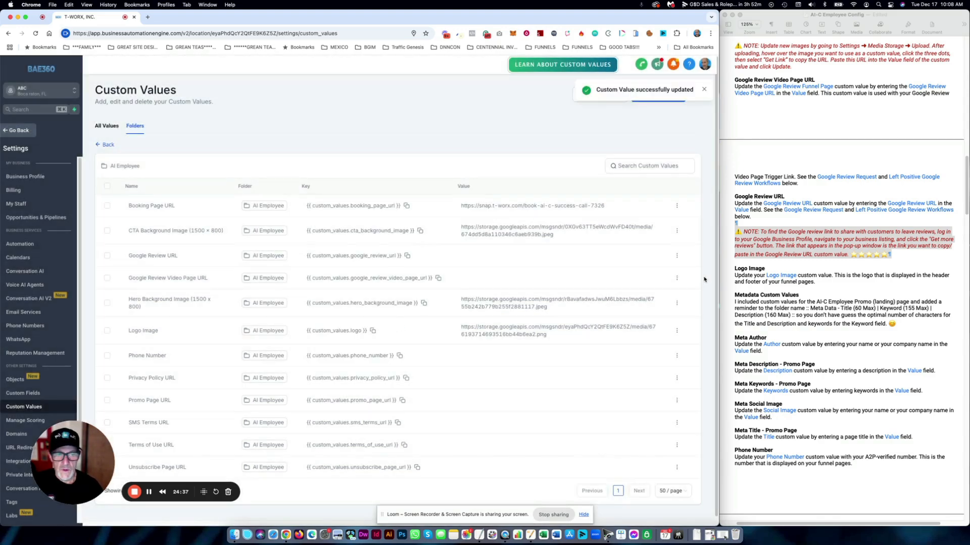
left_click(676, 278)
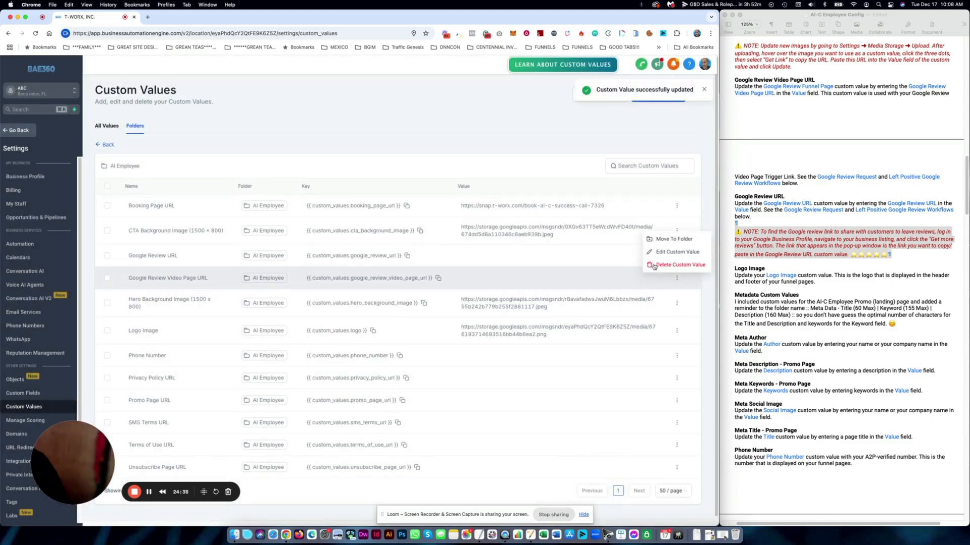
left_click(660, 253)
left_click(338, 304)
key("super+v")
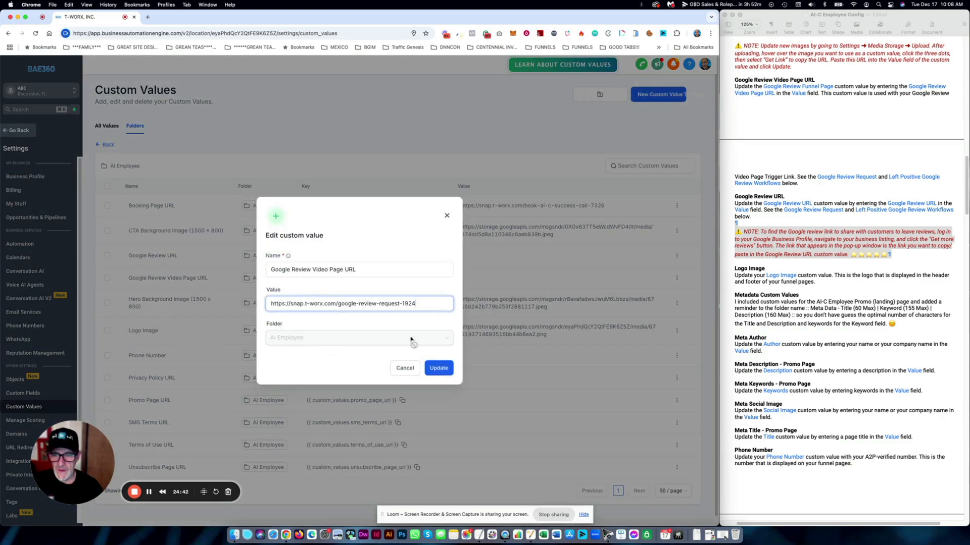
left_click(439, 368)
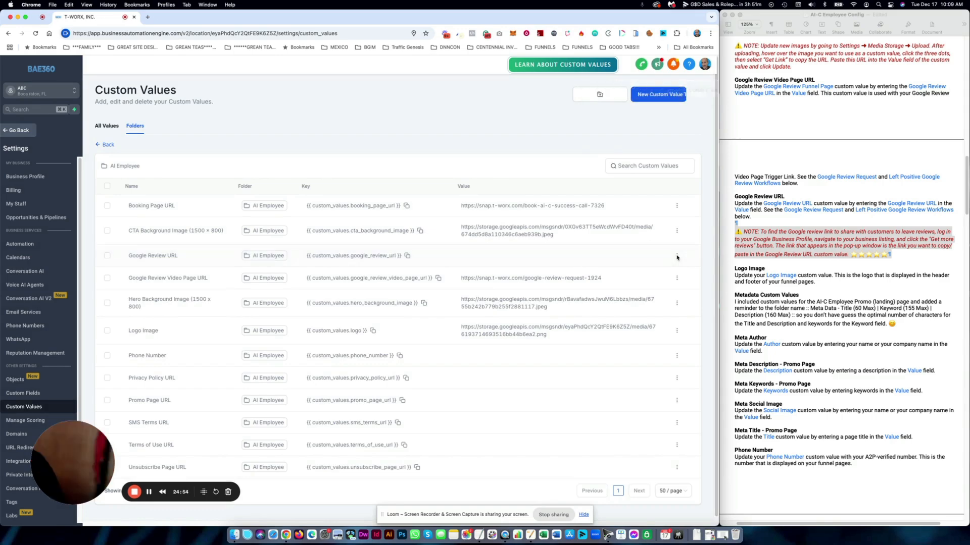
- Enter a placeholder phone number as the Phone Number value and save it
left_click(781, 310)
scroll(387, 357, "down", 1)
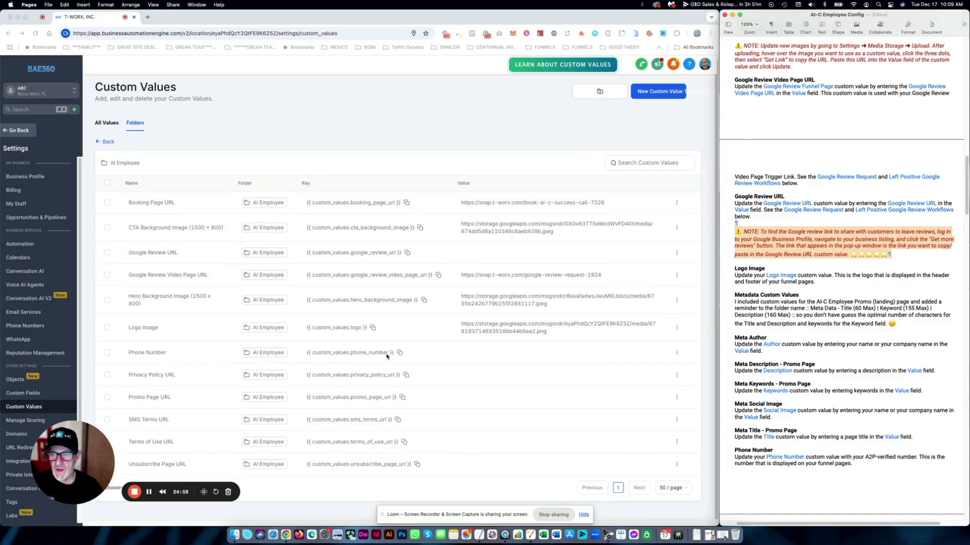
left_click(677, 352)
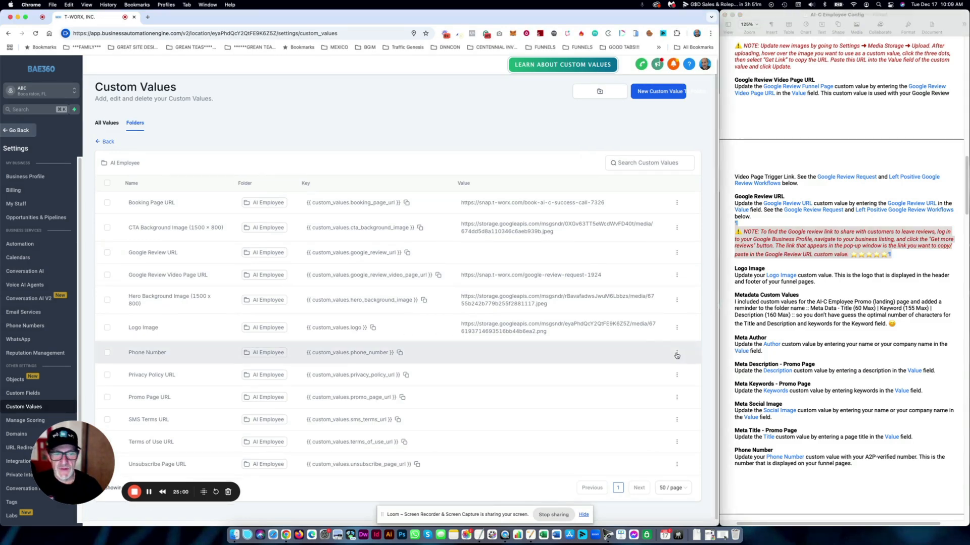
left_click(677, 352)
left_click(676, 328)
left_click(321, 306)
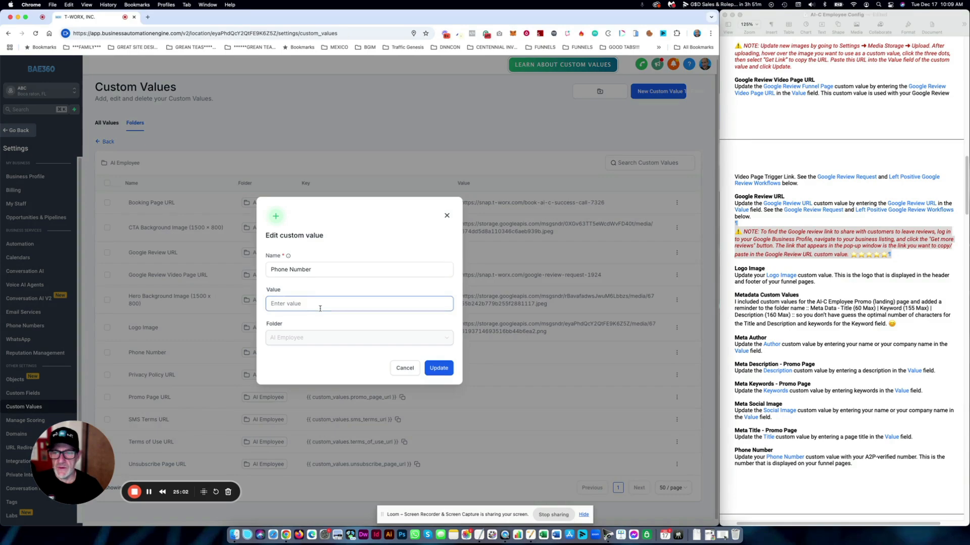
type("555-5")
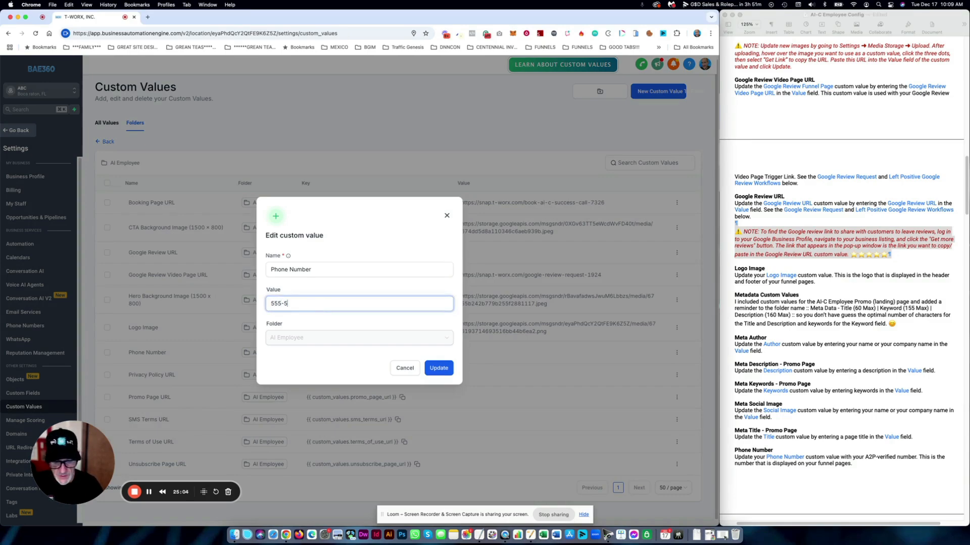
type("55-1212")
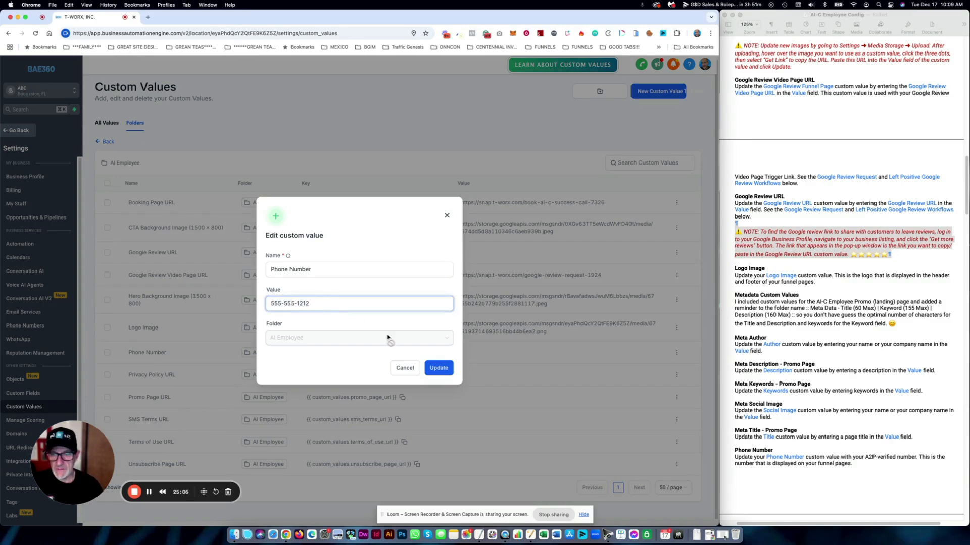
left_click(444, 372)
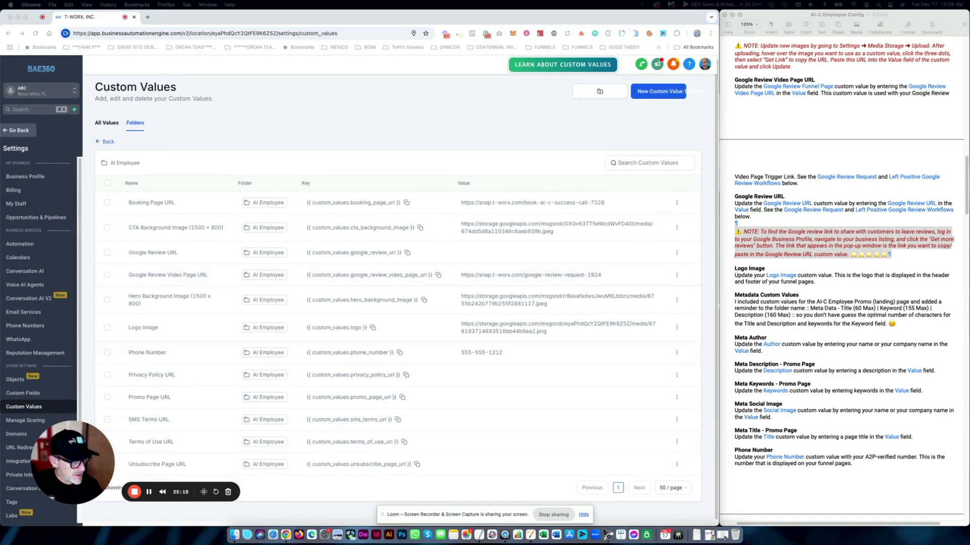
- Paste the privacy-policy-7275 link into Privacy Policy URL and save it
left_click(791, 416)
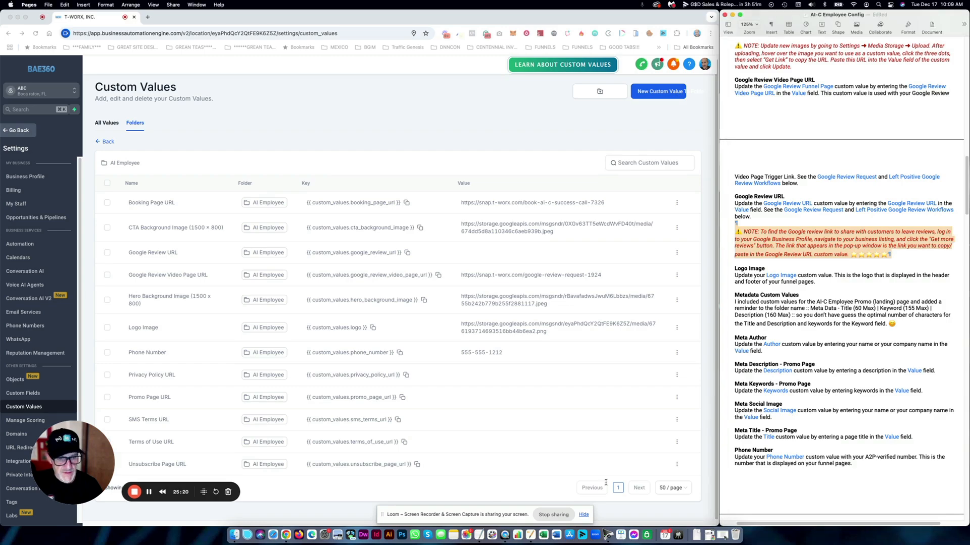
left_click(585, 419)
left_click(677, 376)
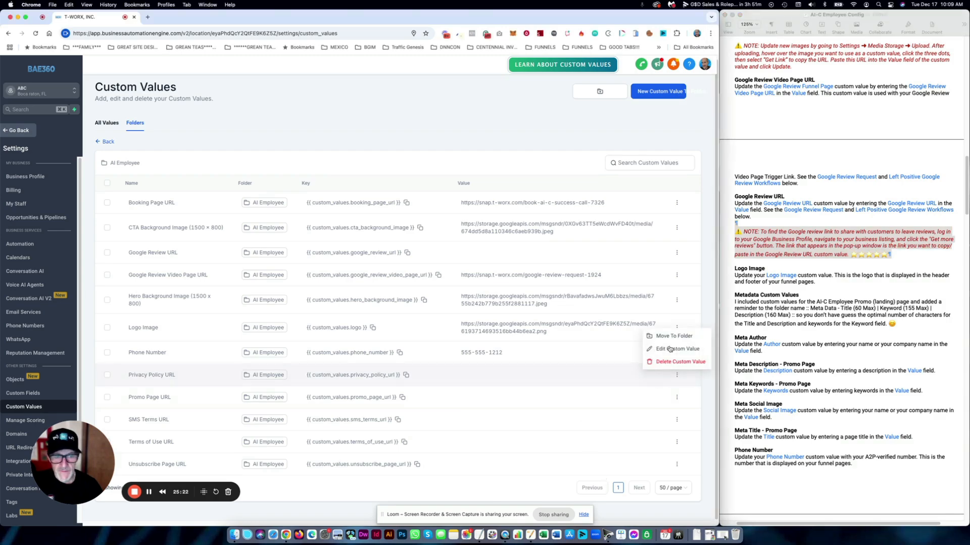
left_click(671, 349)
left_click(335, 303)
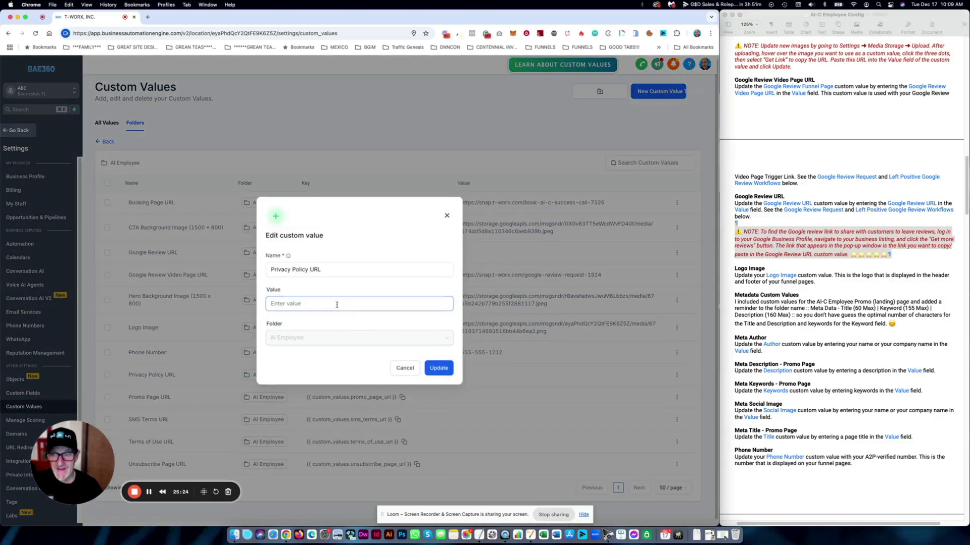
type("https://snap.t-worx.com/privacy-policy-7275")
left_click(445, 369)
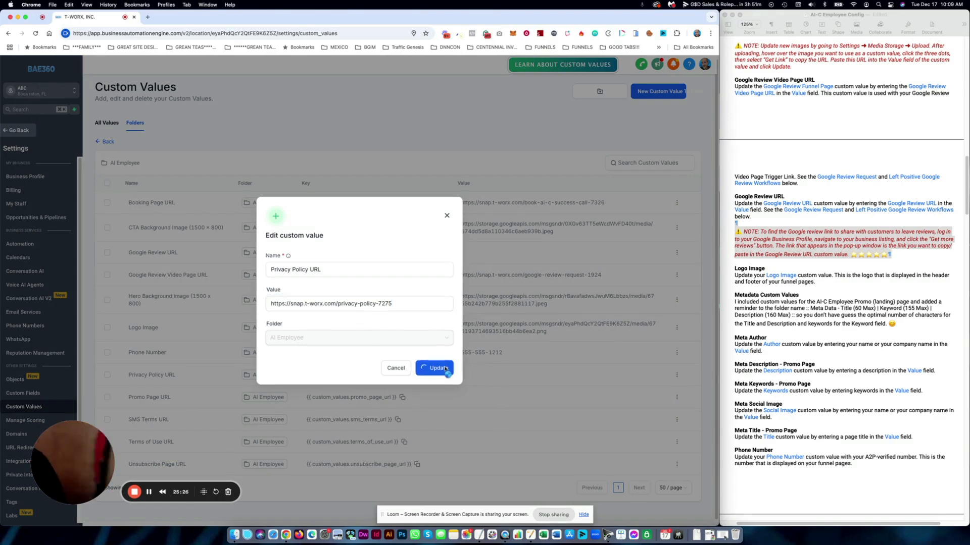
- Copy the promo-page link from the notes into Promo Page URL and save it
left_click_drag(969, 349, 791, 271)
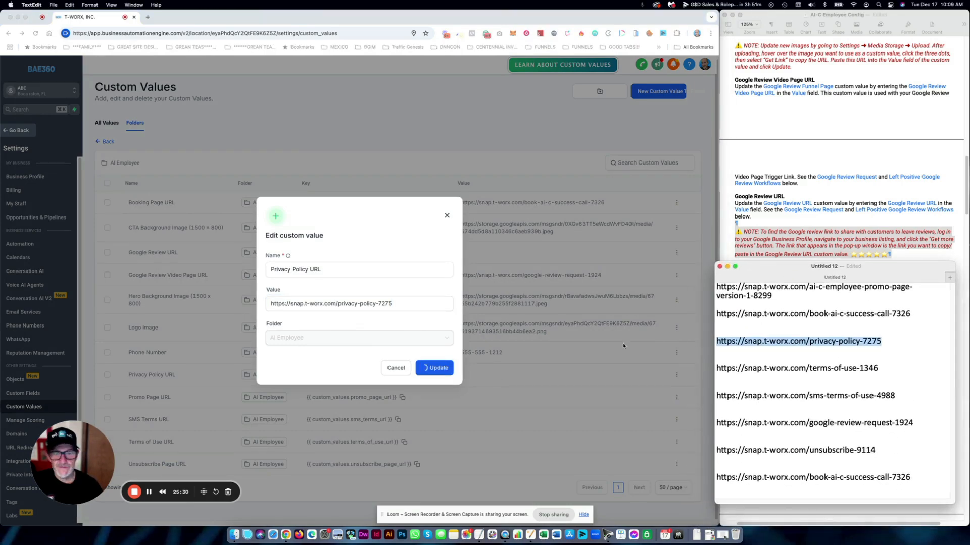
left_click(640, 342)
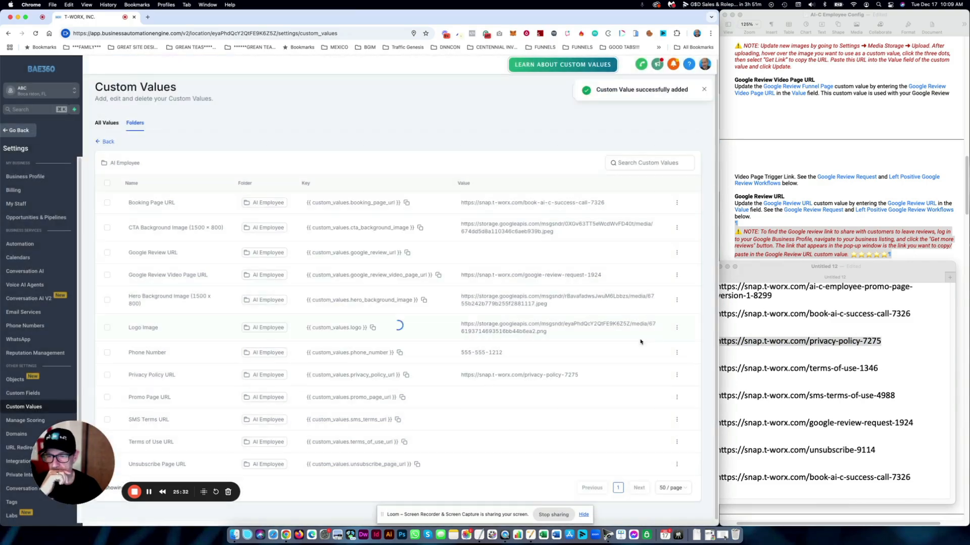
left_click(826, 335)
left_click_drag(774, 297, 699, 287)
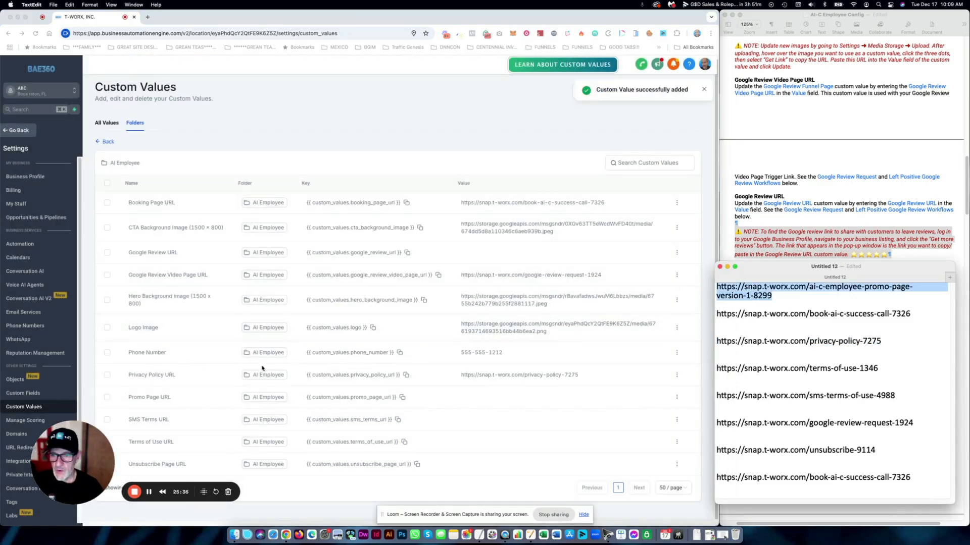
left_click(616, 397)
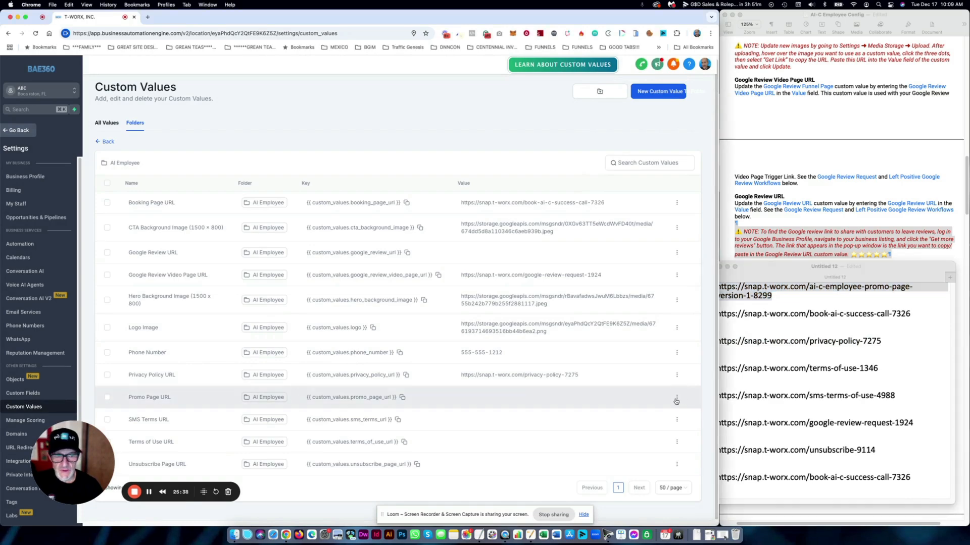
left_click(677, 399)
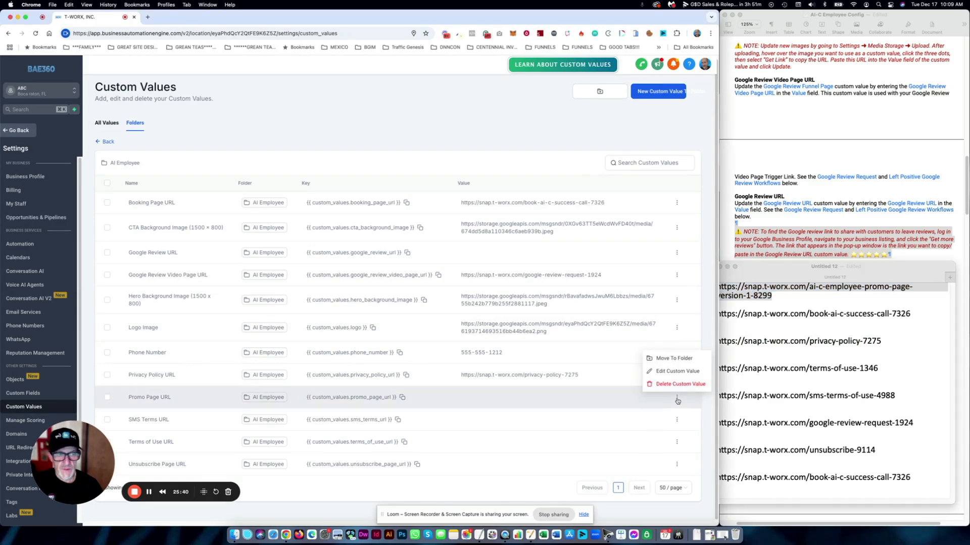
left_click(675, 372)
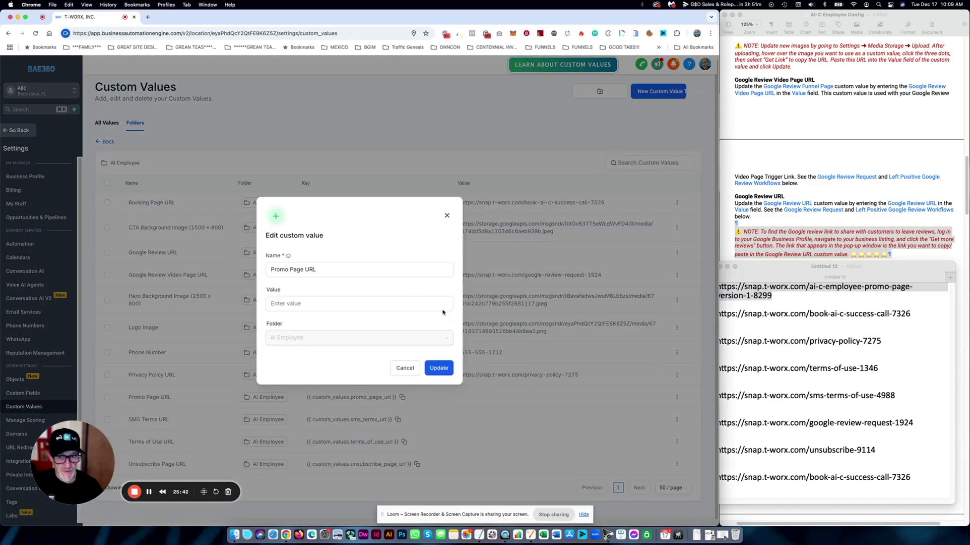
left_click(354, 305)
type("https://snap.t-worx.com/ai-c-employee-promo-page-version-1-8299")
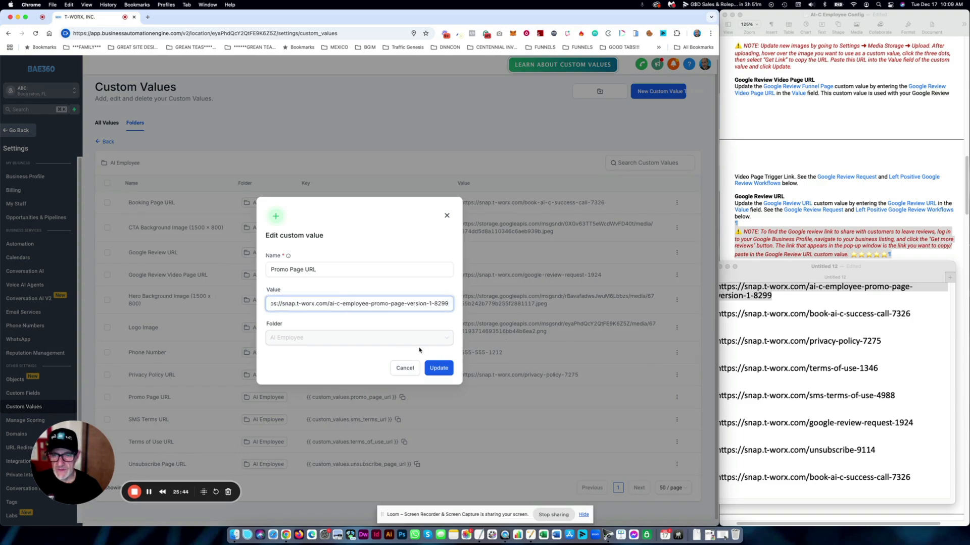
left_click(439, 368)
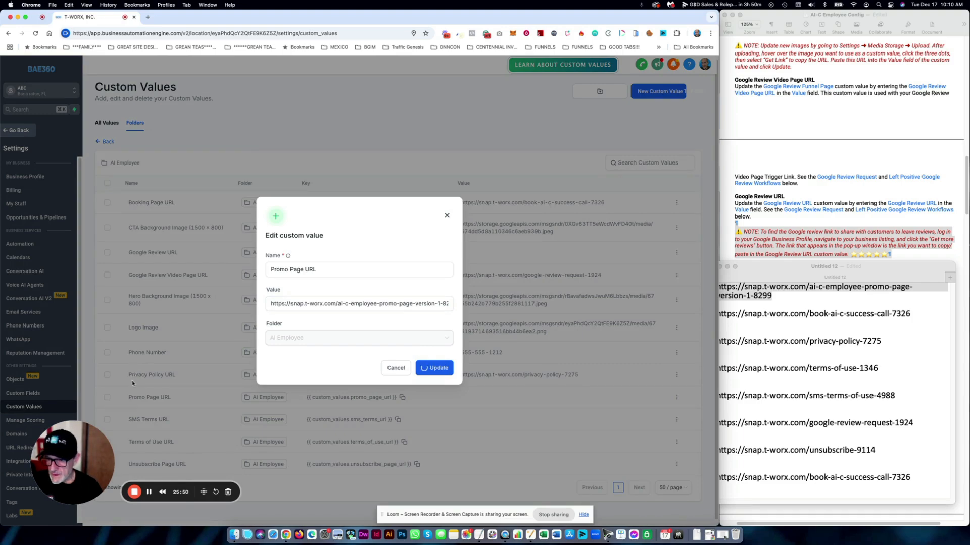
- Copy the sms-terms-of-use link into SMS Terms URL and save it
left_click(870, 383)
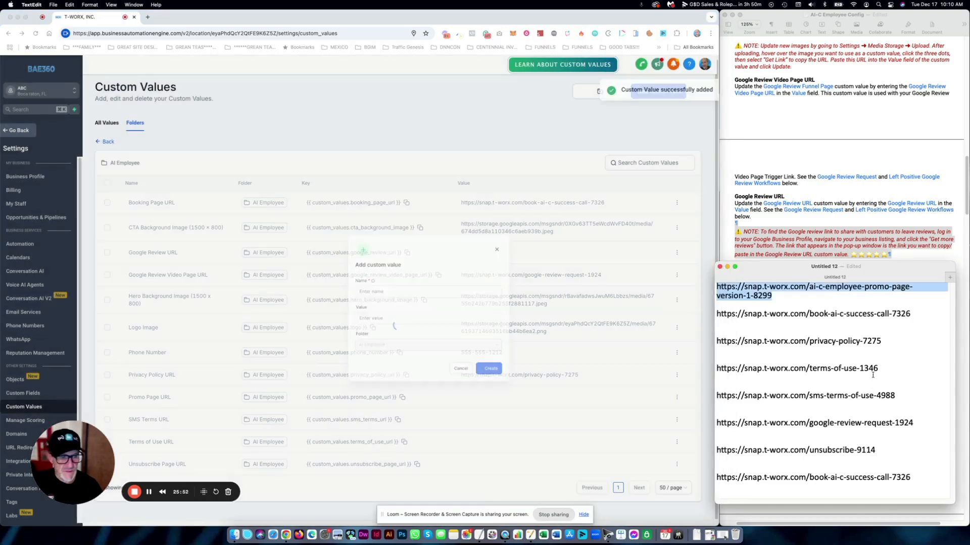
left_click_drag(895, 395, 713, 396)
key("super+c")
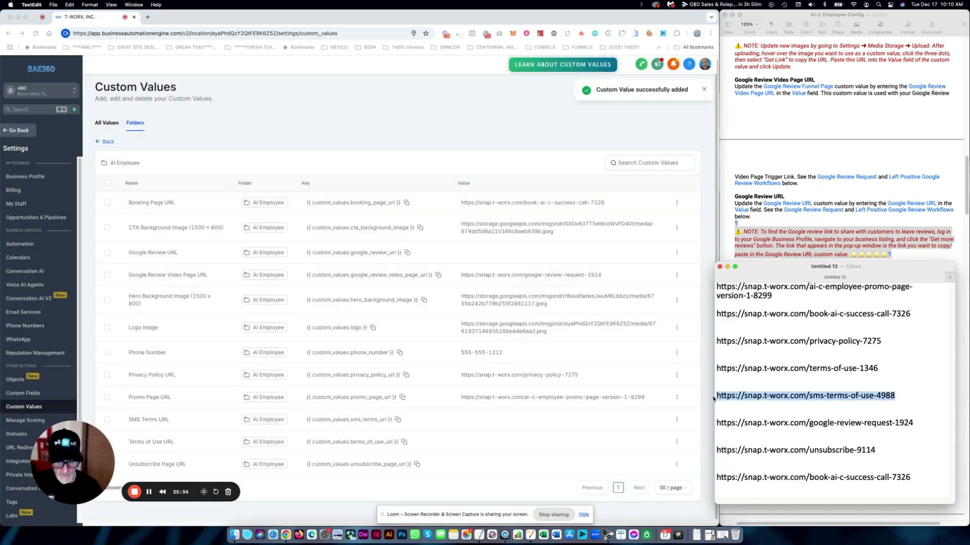
left_click(593, 366)
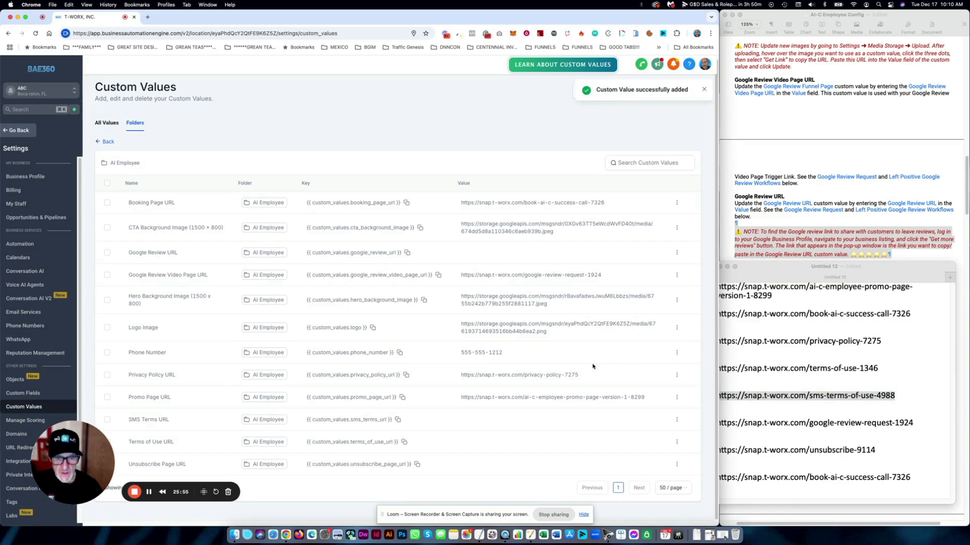
left_click(677, 419)
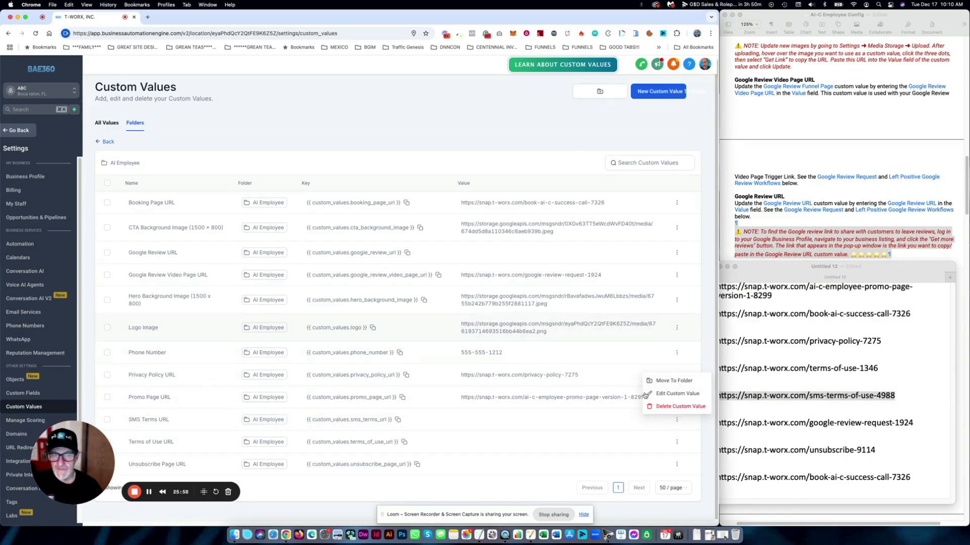
left_click(677, 393)
left_click(325, 305)
key("super+v")
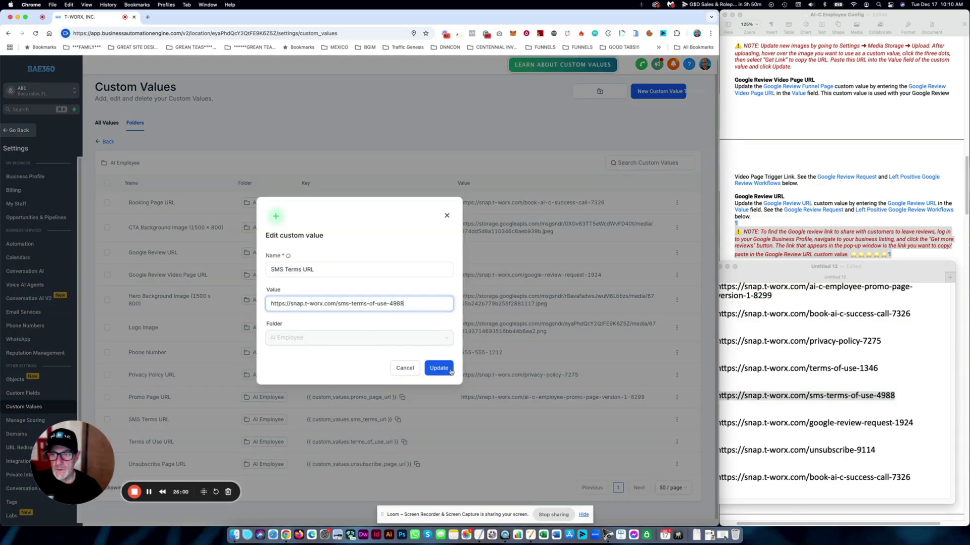
left_click(438, 367)
- Copy the terms-of-use-1346 link into Terms of Use URL and save it
left_click(860, 377)
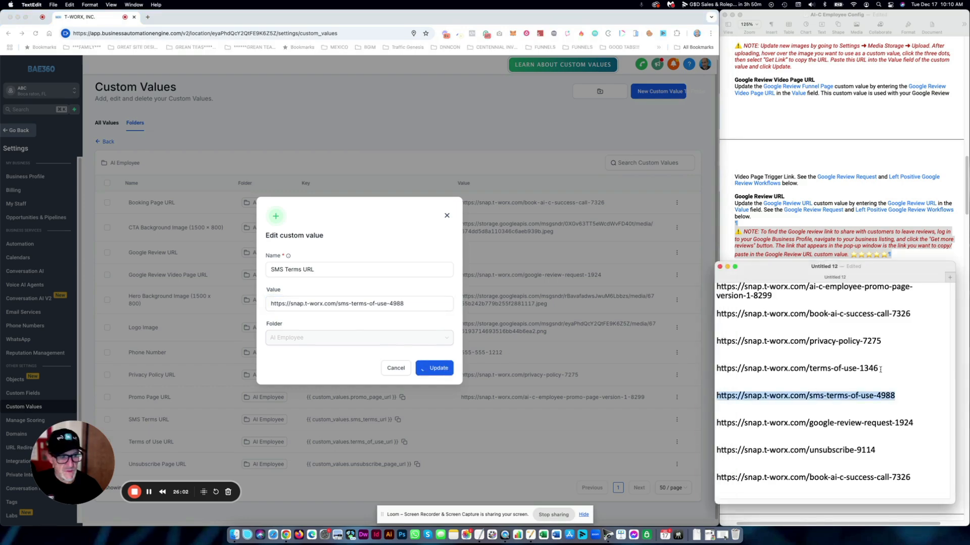
left_click_drag(880, 370, 713, 370)
key("super+c")
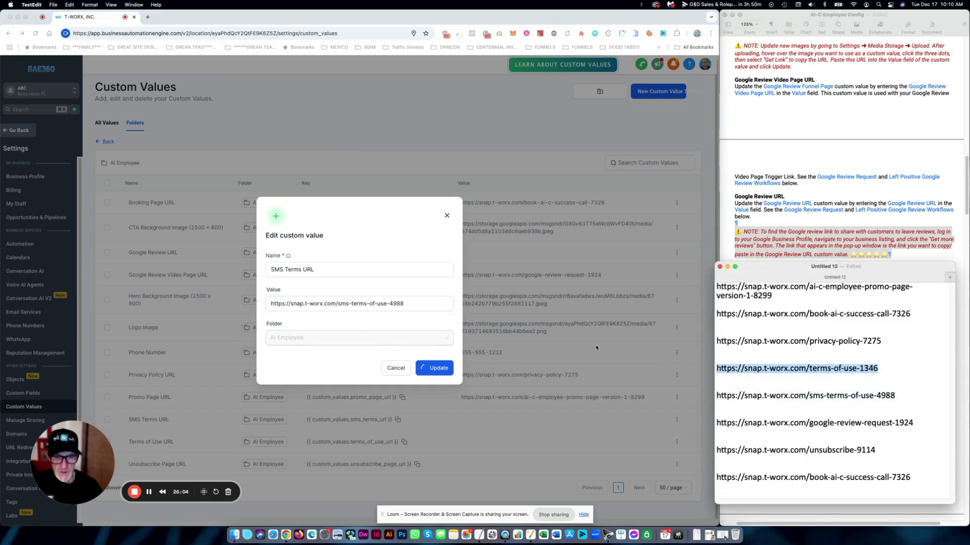
left_click(562, 375)
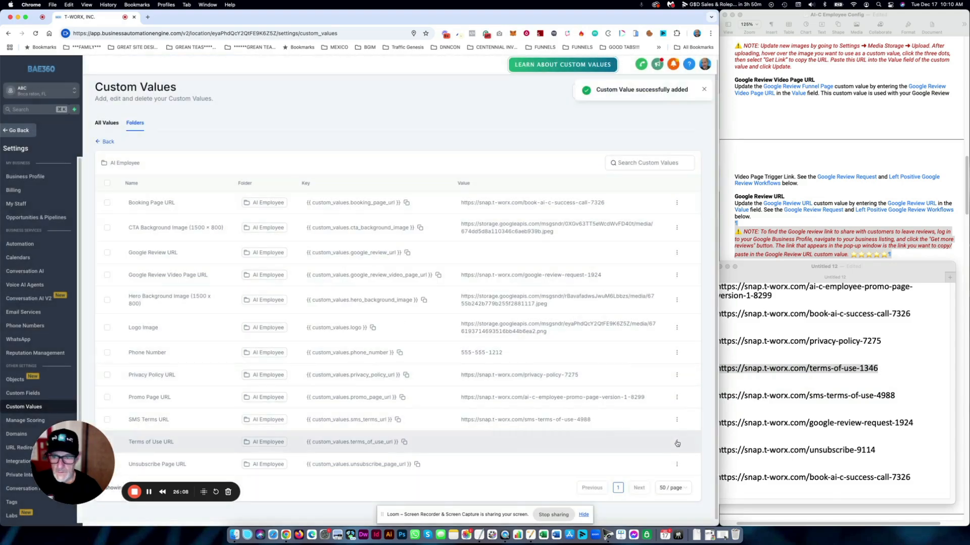
left_click(676, 442)
left_click(670, 416)
left_click(354, 302)
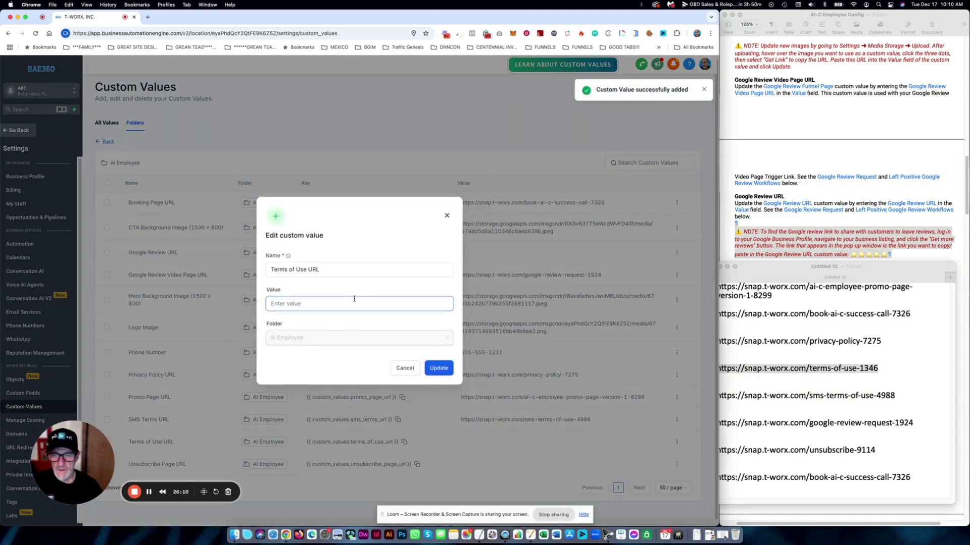
key("super+v")
left_click(438, 368)
- Copy the unsubscribe-9114 link into Unsubscribe Page URL and save it
left_click(842, 426)
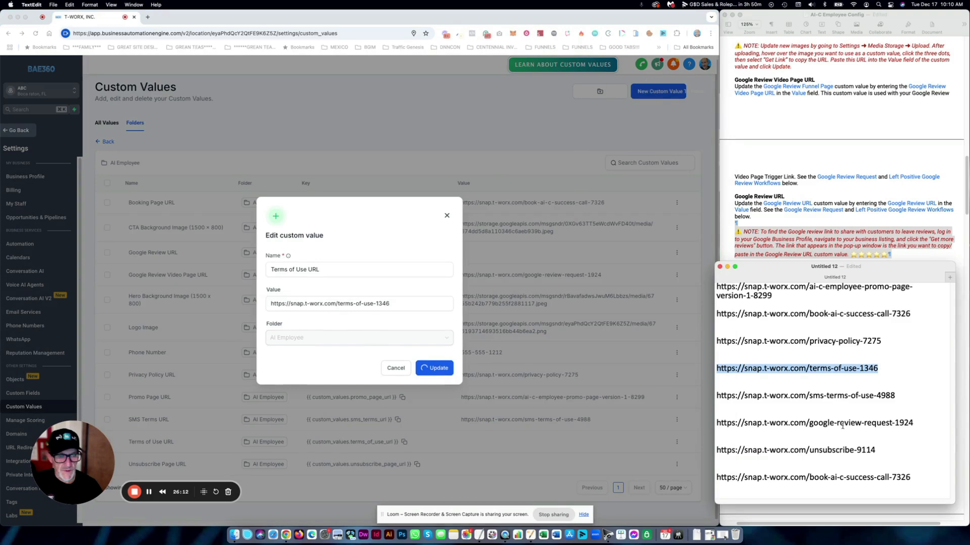
left_click_drag(879, 450, 716, 449)
key("cmd+c")
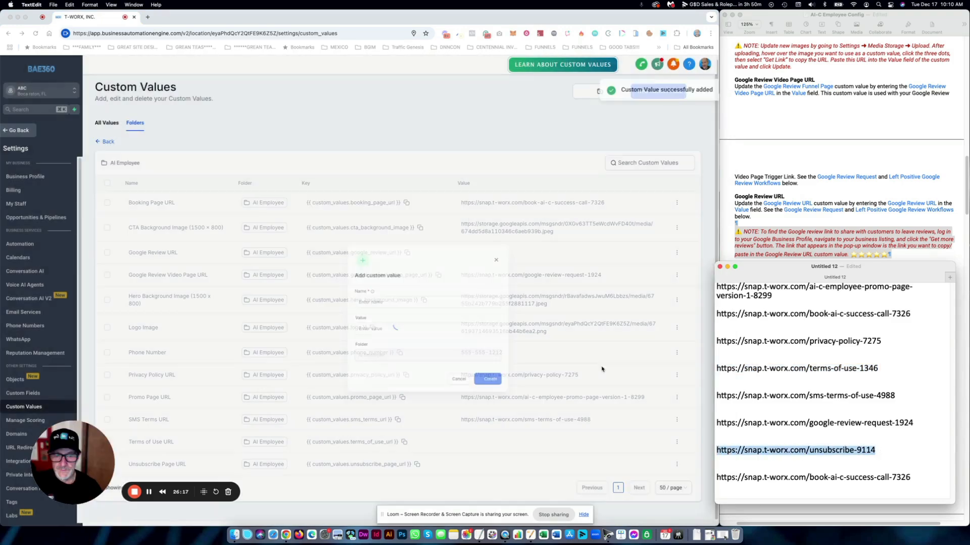
left_click(606, 368)
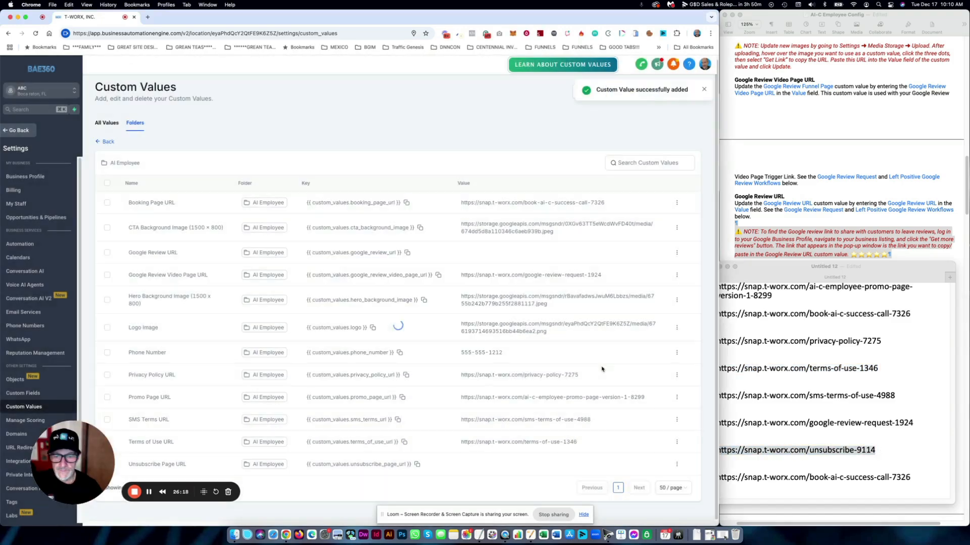
left_click(677, 465)
left_click(659, 436)
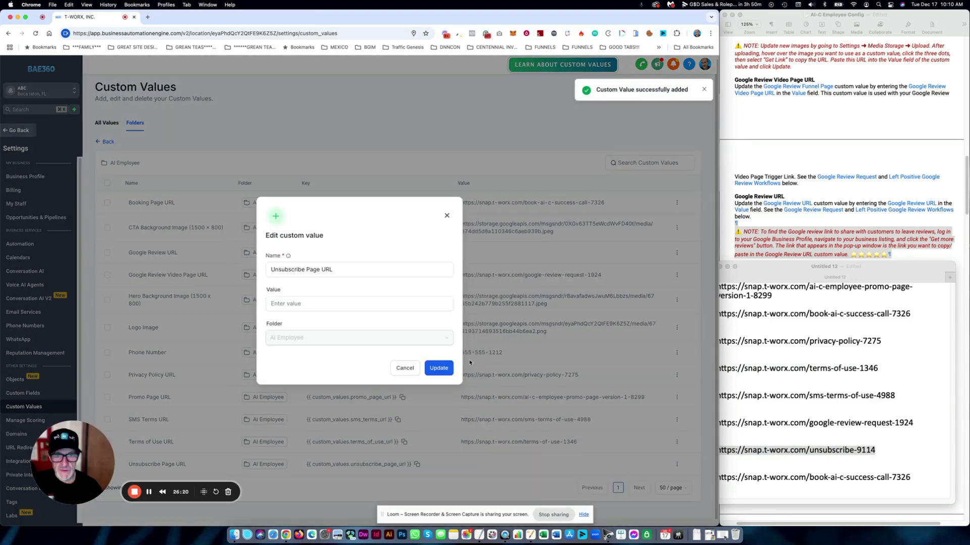
left_click(320, 304)
key("cmd+v")
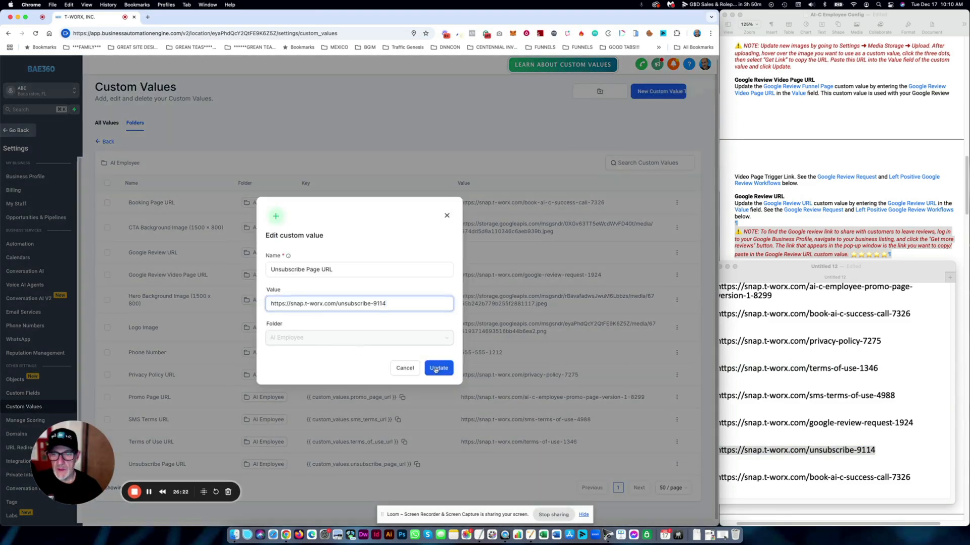
left_click(438, 368)
- Move the link notes window aside and return to the Custom Values page
left_click(758, 269)
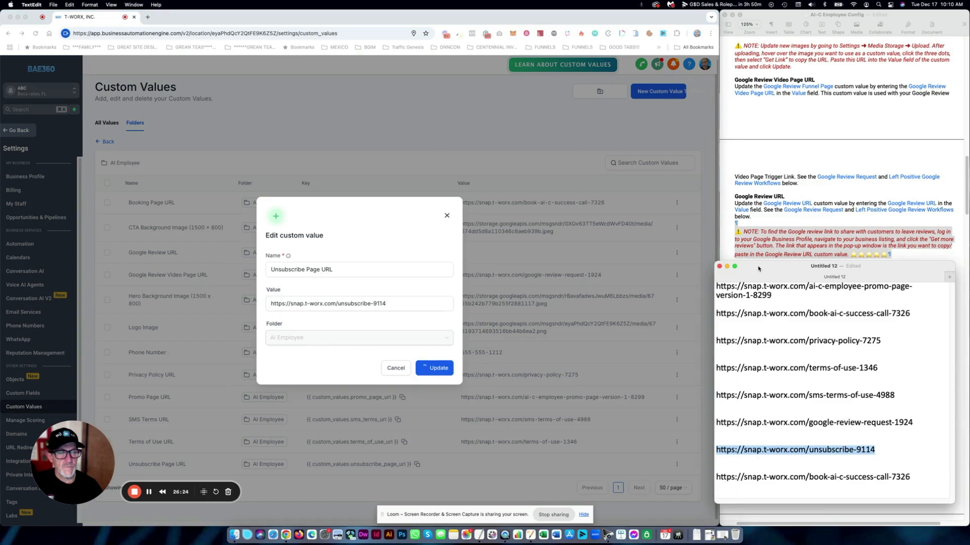
left_click_drag(758, 269, 969, 339)
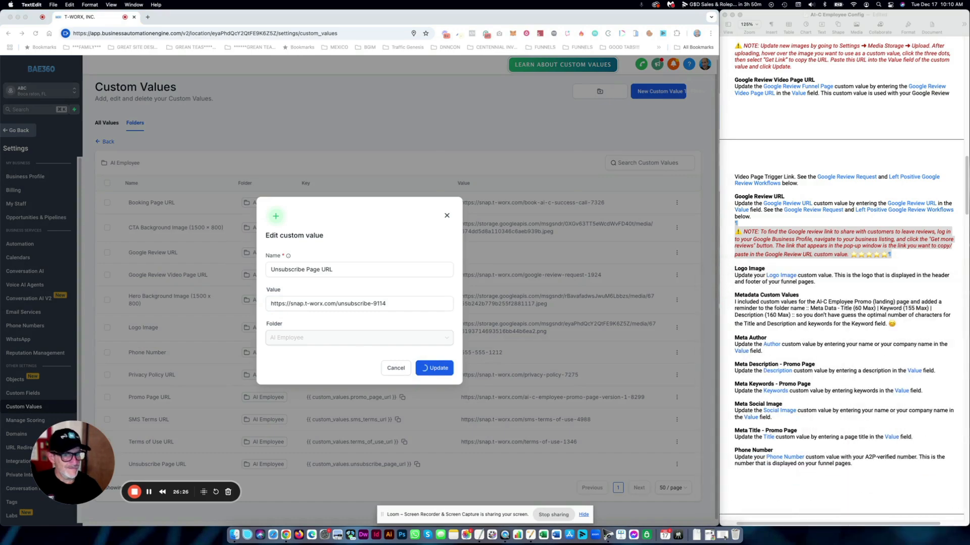
scroll(794, 362, "down", 4)
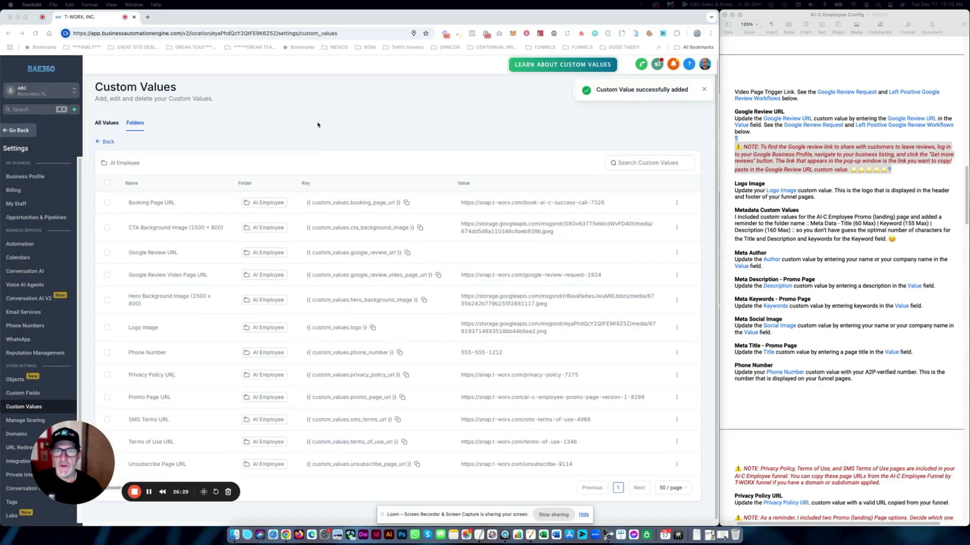
left_click(242, 134)
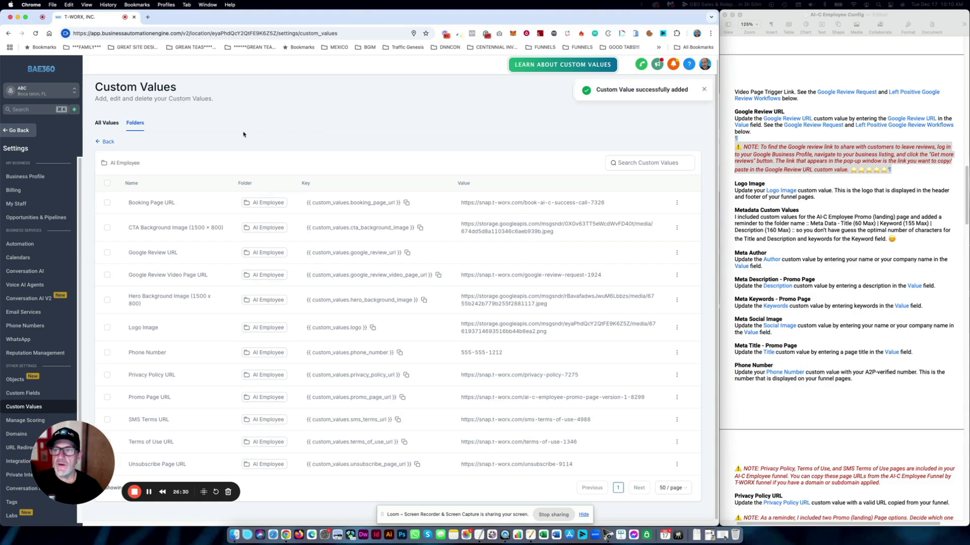
- Leave settings, open Funnels > AI-C Employee Funnel by T-WORX, and select Promo Page Version 2
left_click(106, 142)
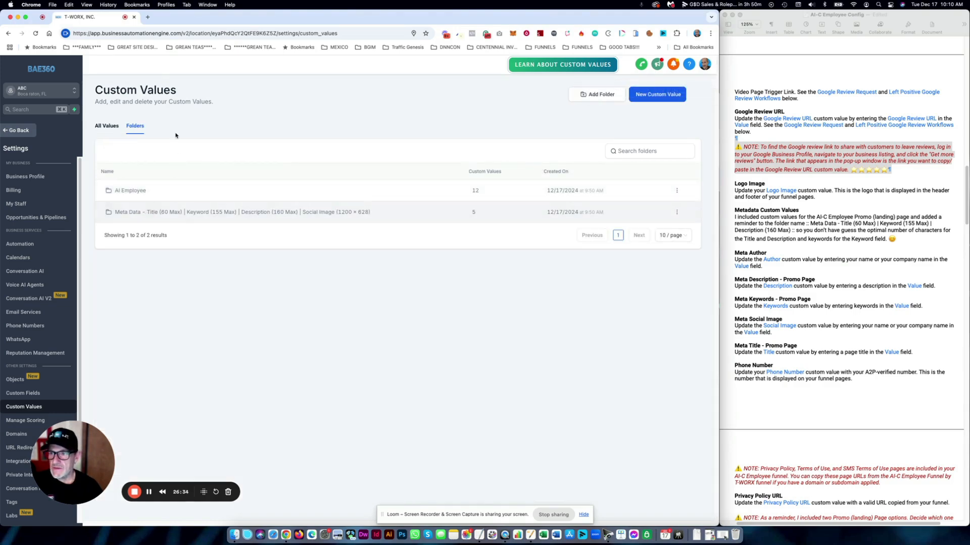
left_click(19, 131)
left_click(39, 267)
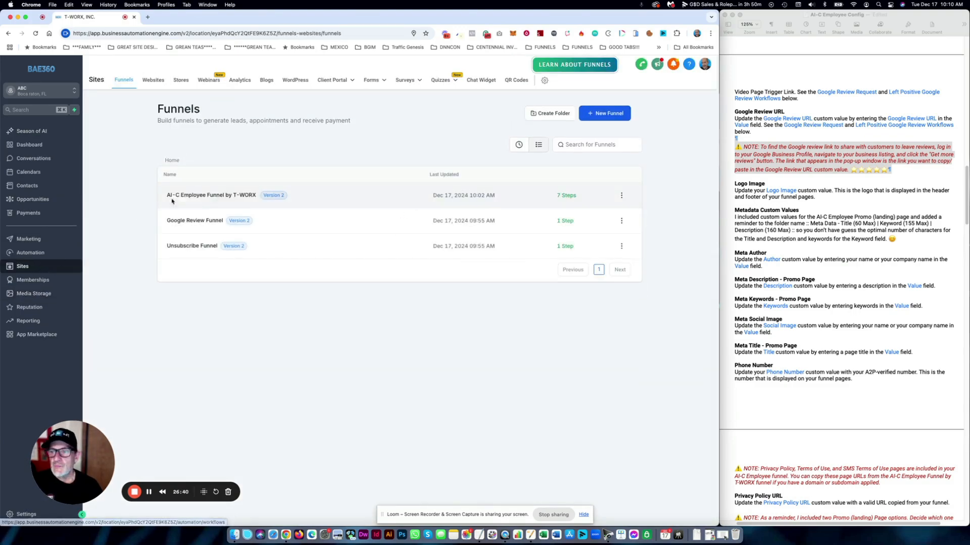
left_click(200, 196)
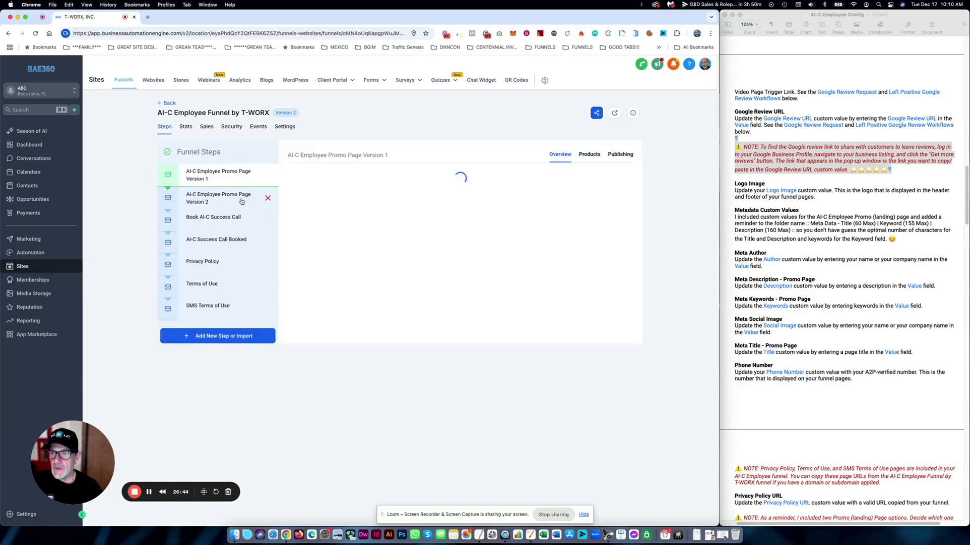
left_click(268, 197)
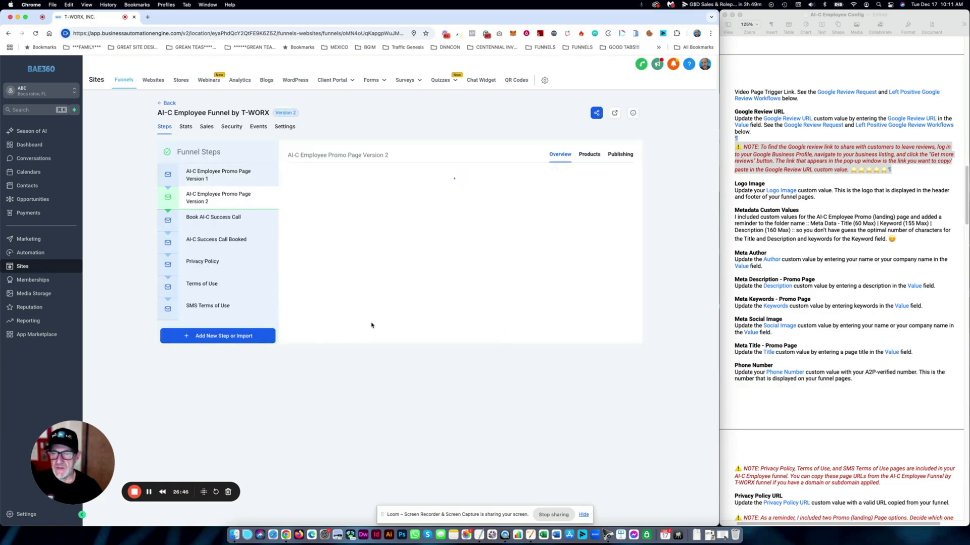
- Open Promo Page Version 2 live in a new tab, scroll through it, then return to the T-WORX, INC. tab
left_click(362, 309)
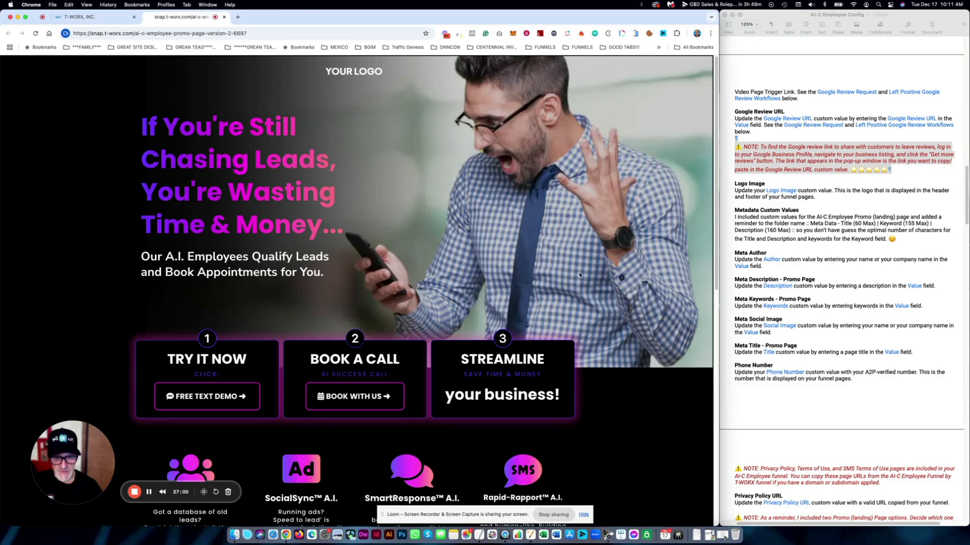
scroll(585, 267, "down", 10)
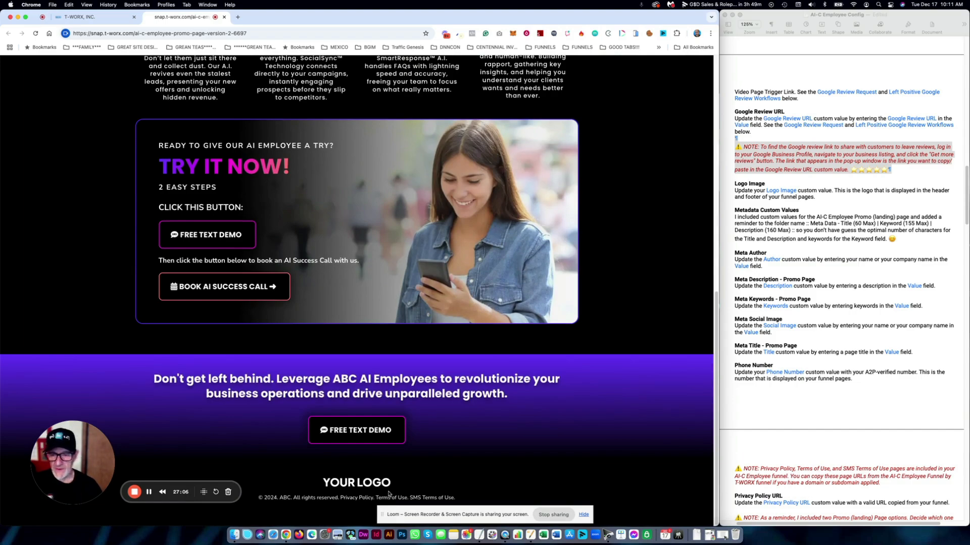
left_click_drag(384, 484, 321, 485)
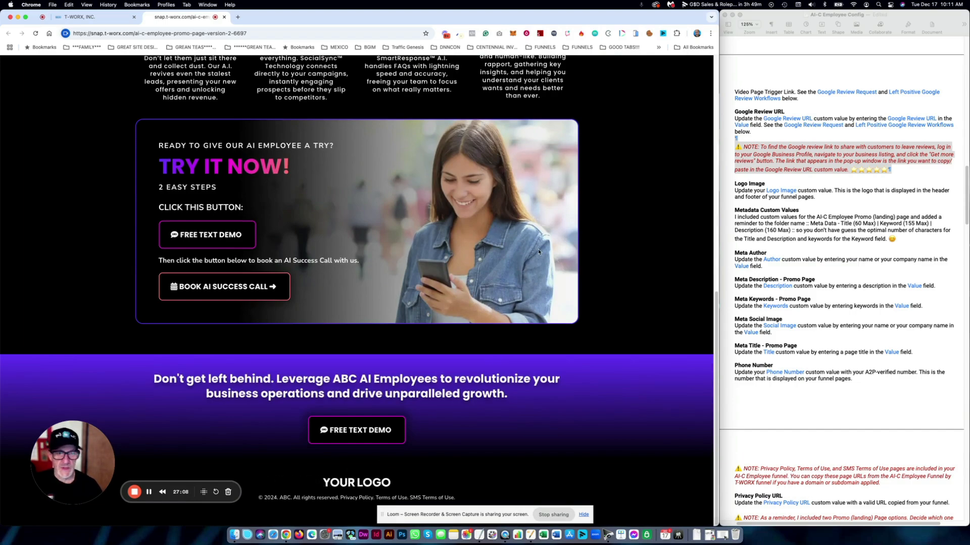
scroll(539, 252, "up", 10)
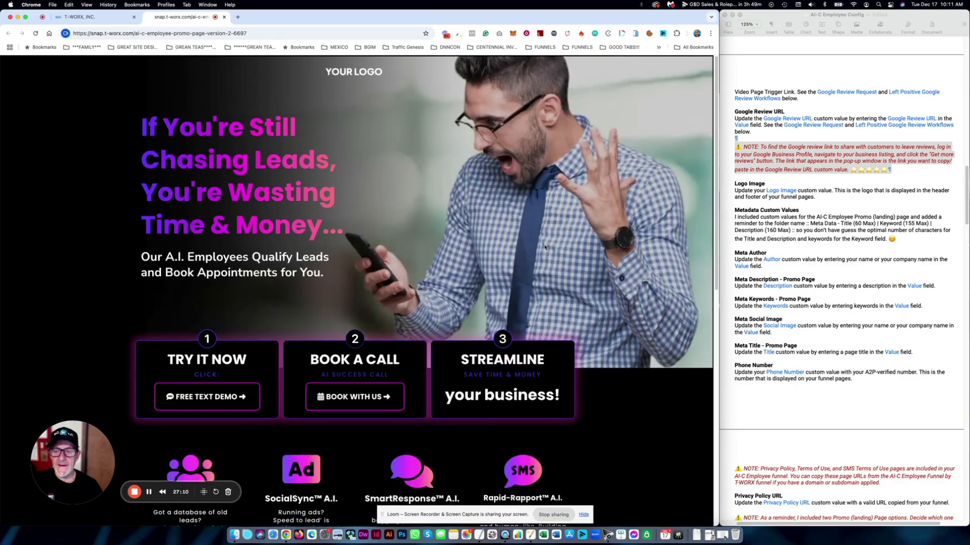
left_click(91, 16)
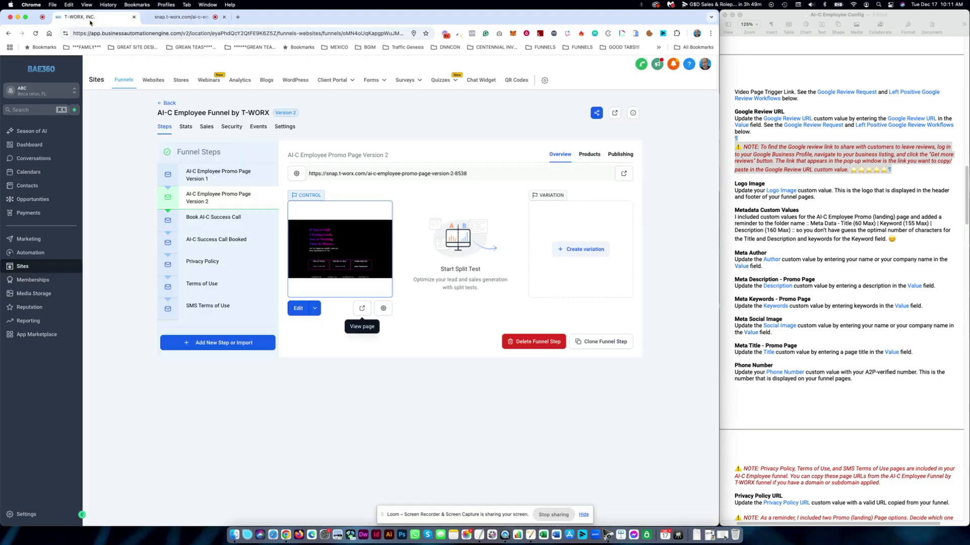
left_click(298, 308)
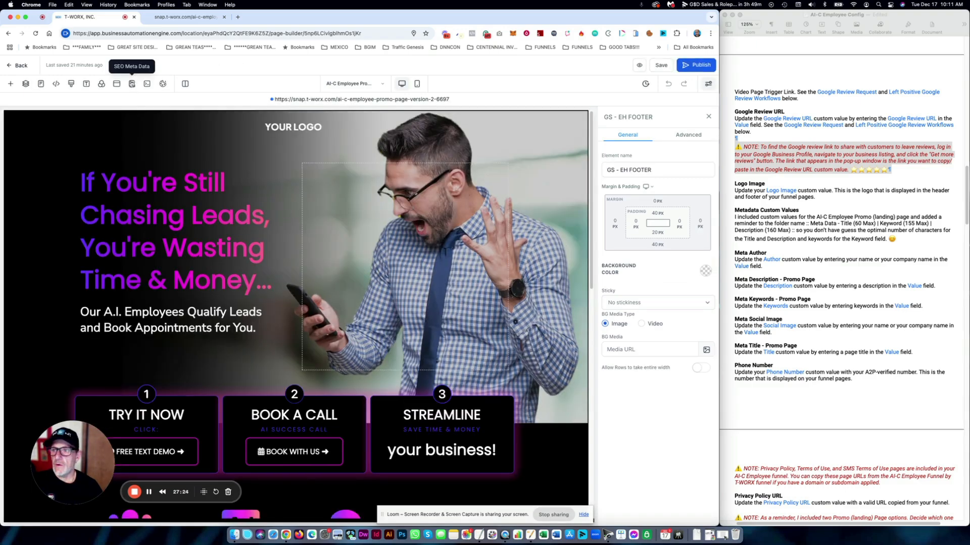
left_click(132, 84)
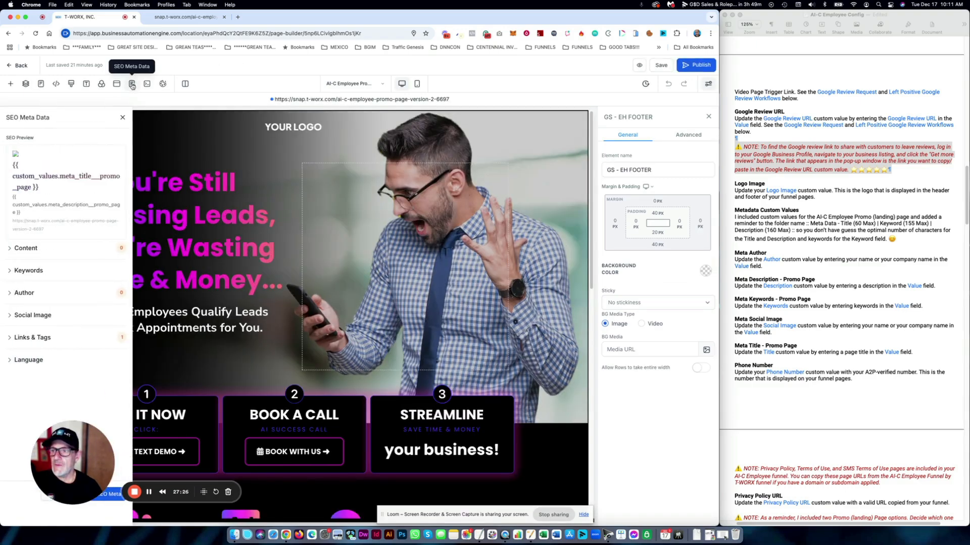
left_click(33, 250)
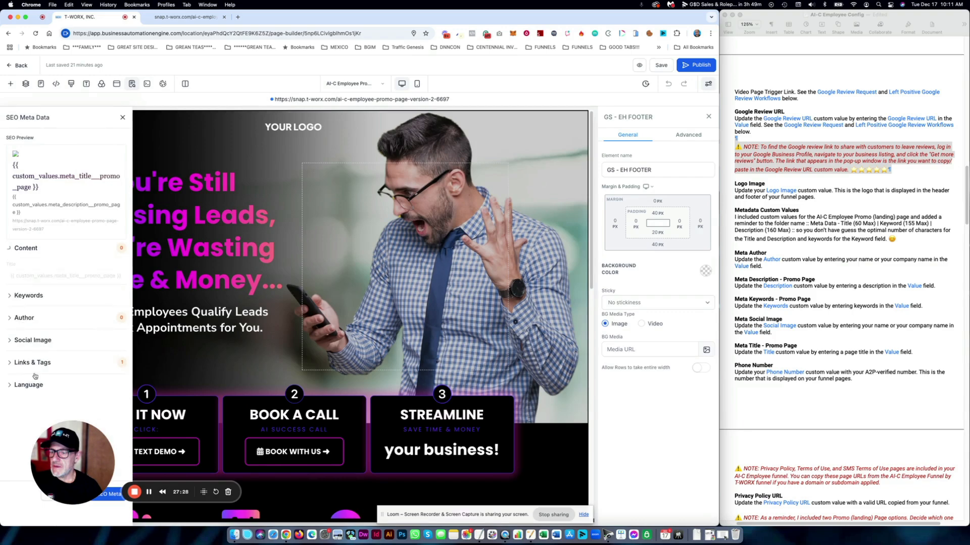
left_click_drag(74, 441, 234, 451)
left_click(43, 276)
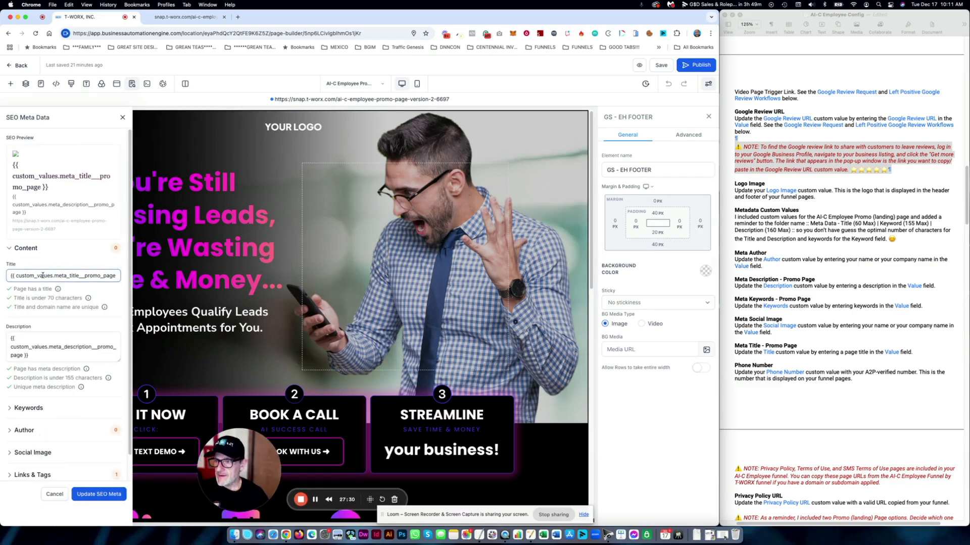
left_click_drag(69, 276, 97, 281)
left_click(61, 353)
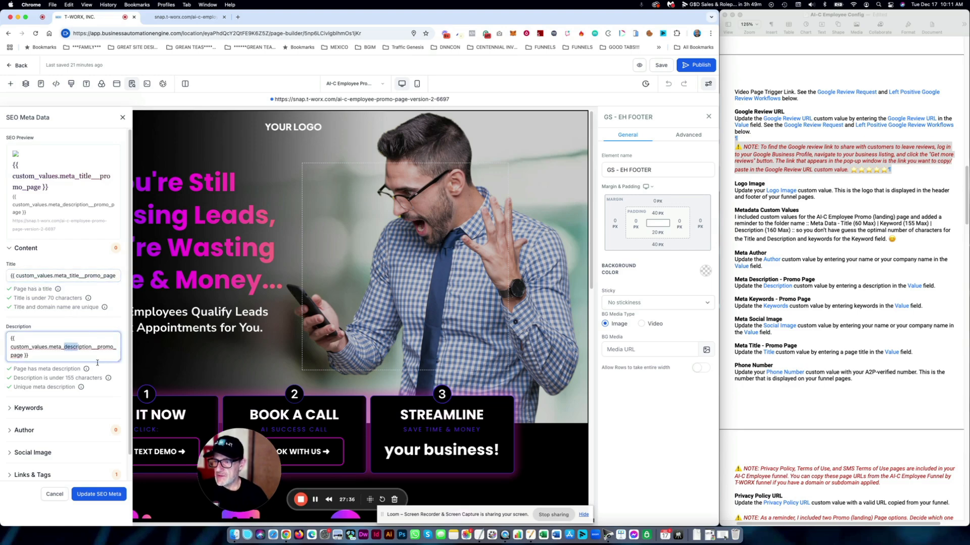
left_click_drag(65, 347, 29, 355)
scroll(45, 374, "down", 1)
left_click(39, 381)
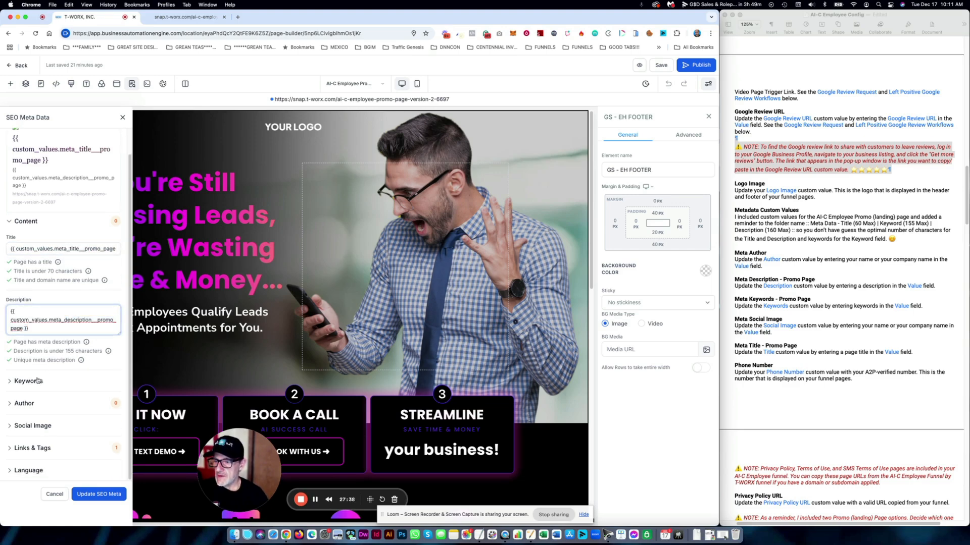
scroll(79, 396, "down", 1)
left_click(86, 374)
left_click_drag(87, 375, 34, 385)
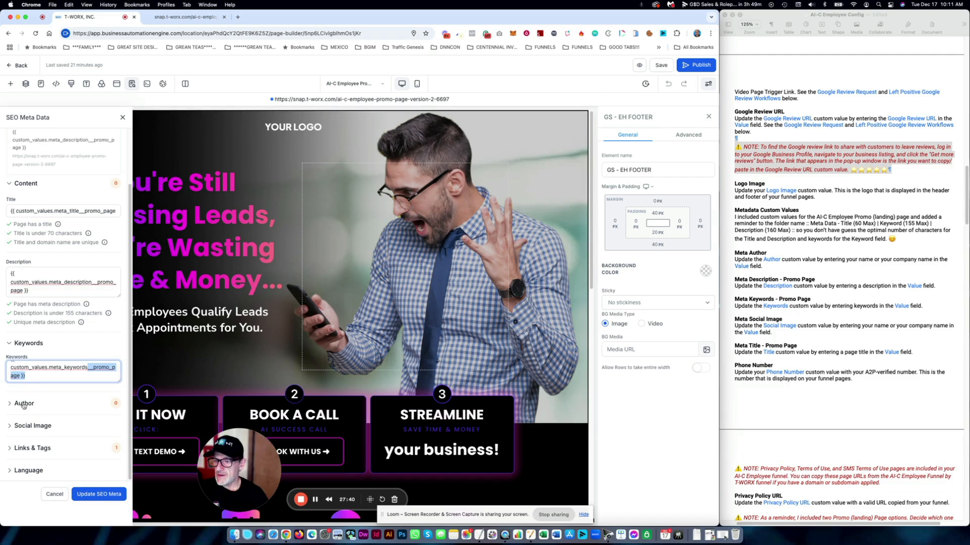
left_click(24, 405)
scroll(68, 411, "down", 1)
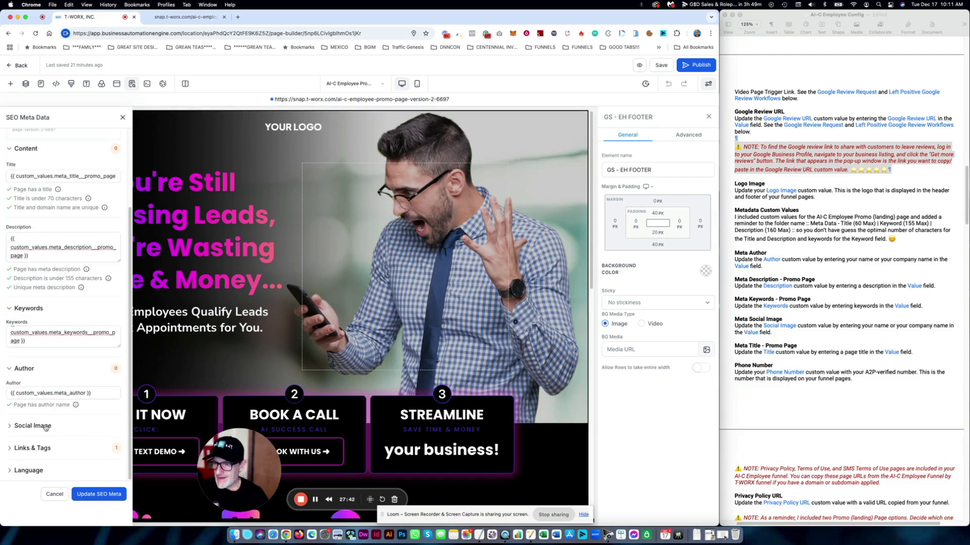
left_click(47, 428)
scroll(61, 413, "down", 1)
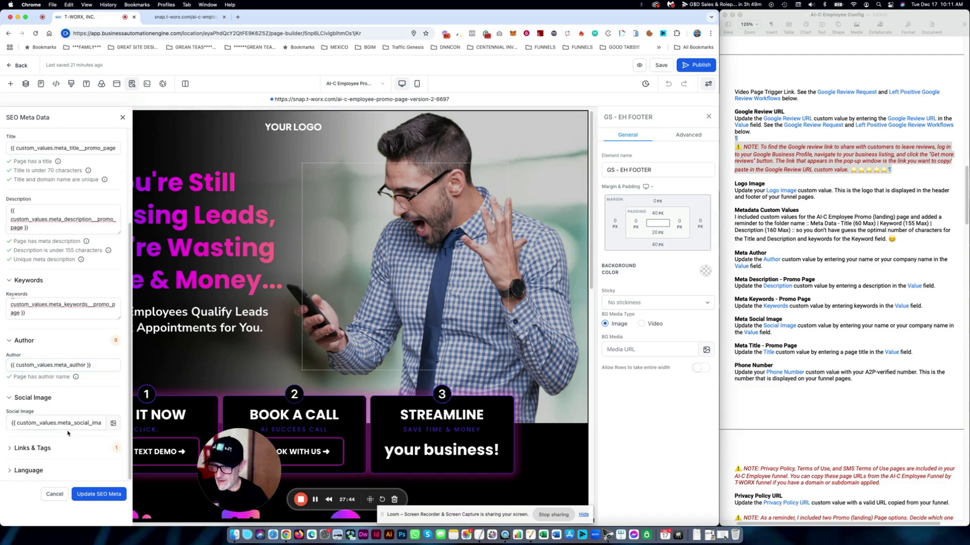
scroll(47, 273, "up", 1)
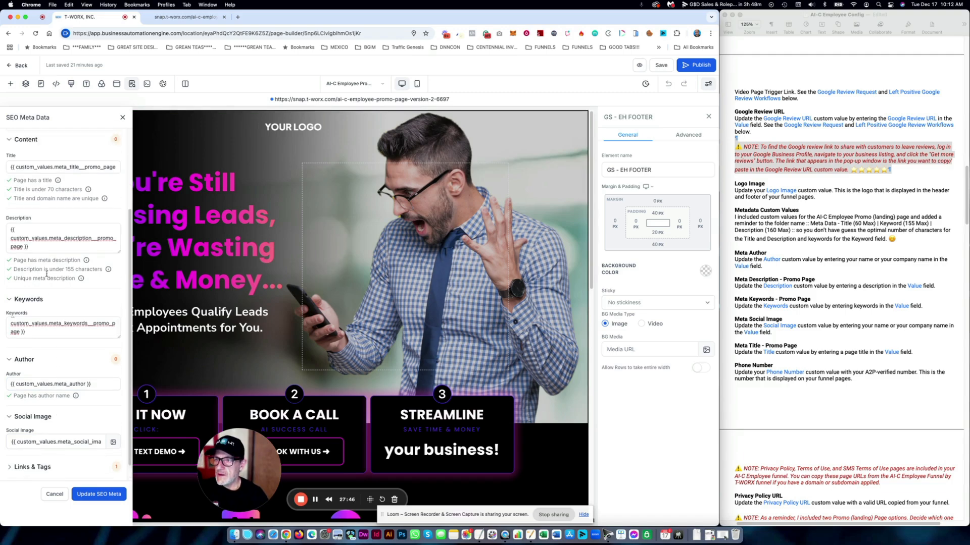
scroll(46, 273, "up", 2)
left_click(20, 202)
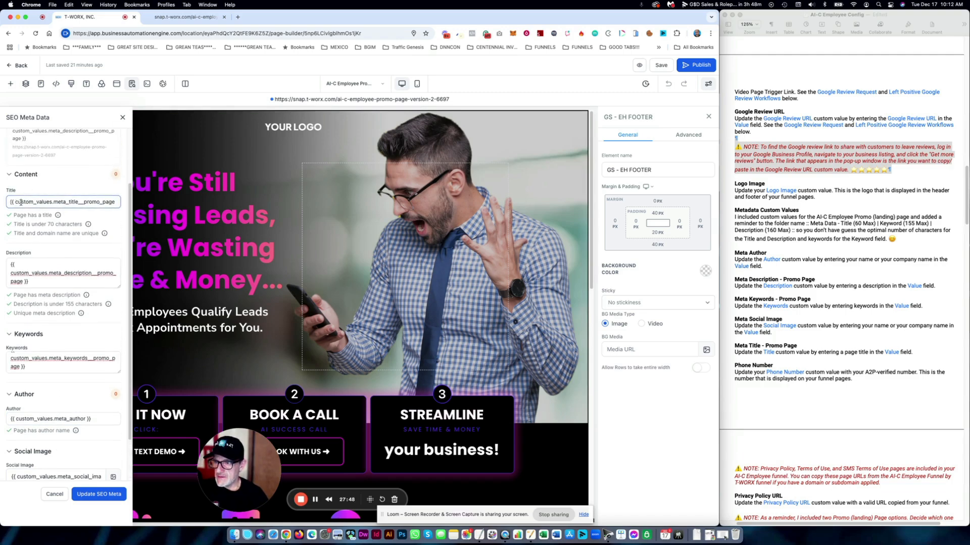
left_click(39, 360)
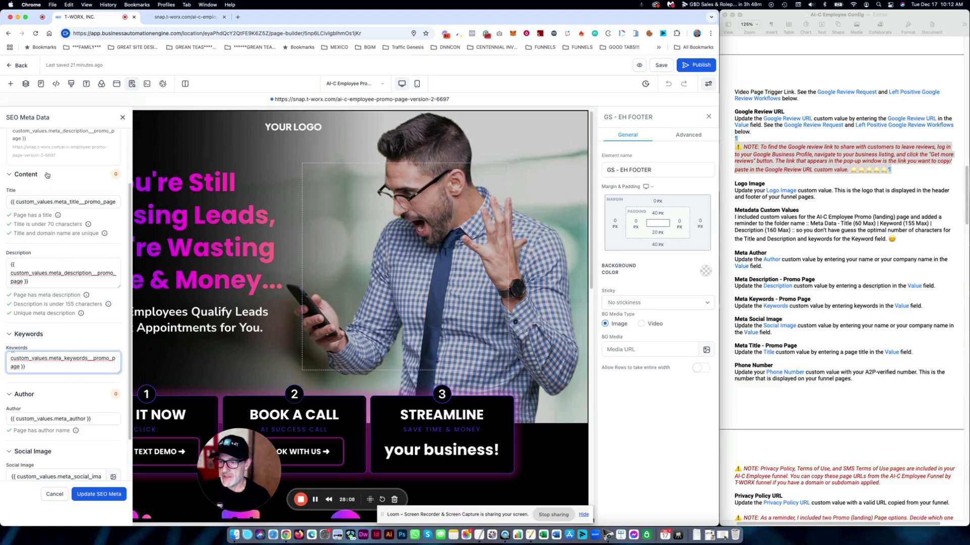
scroll(48, 253, "down", 2)
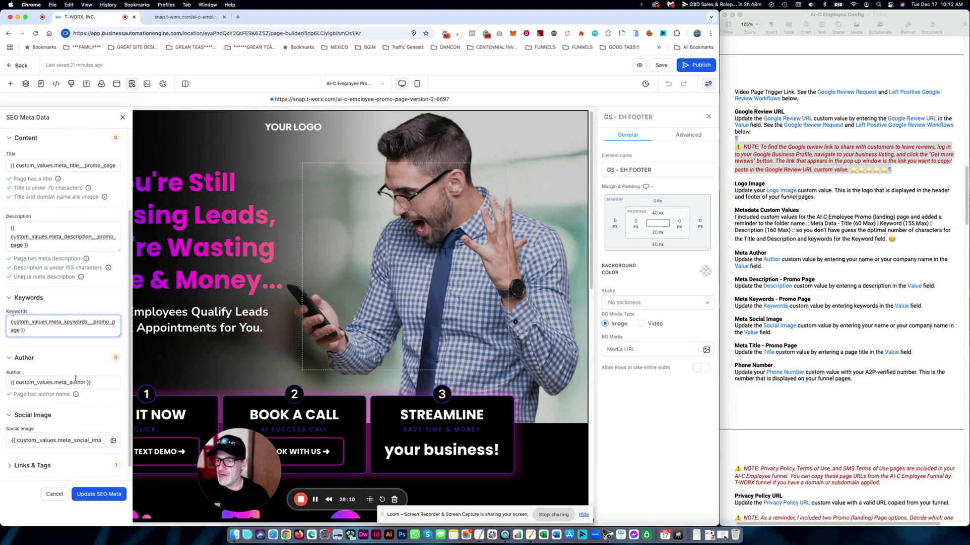
left_click(97, 383)
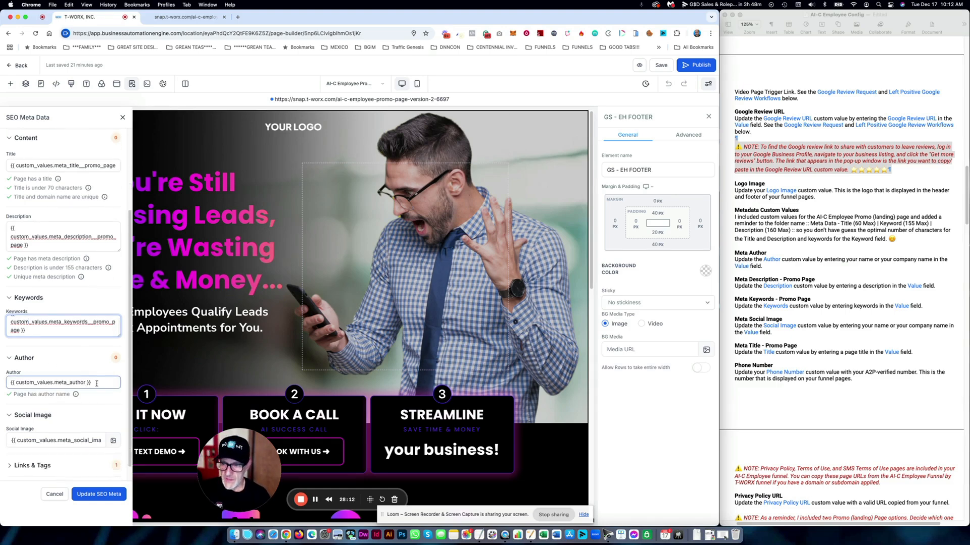
left_click(70, 441)
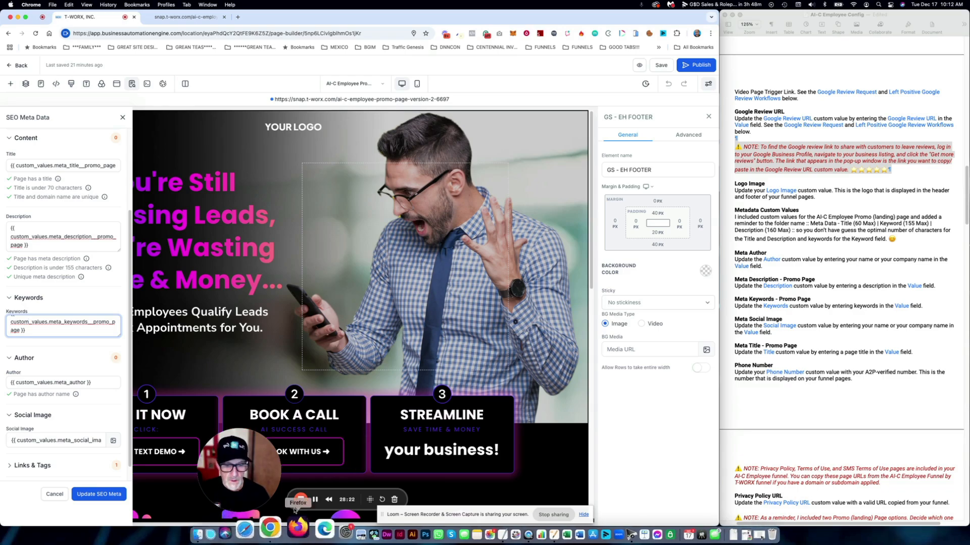
- Enlarge and reposition the QuickTime iPhone mirror of the messages conversation, then bring the page builder back
left_click(601, 534)
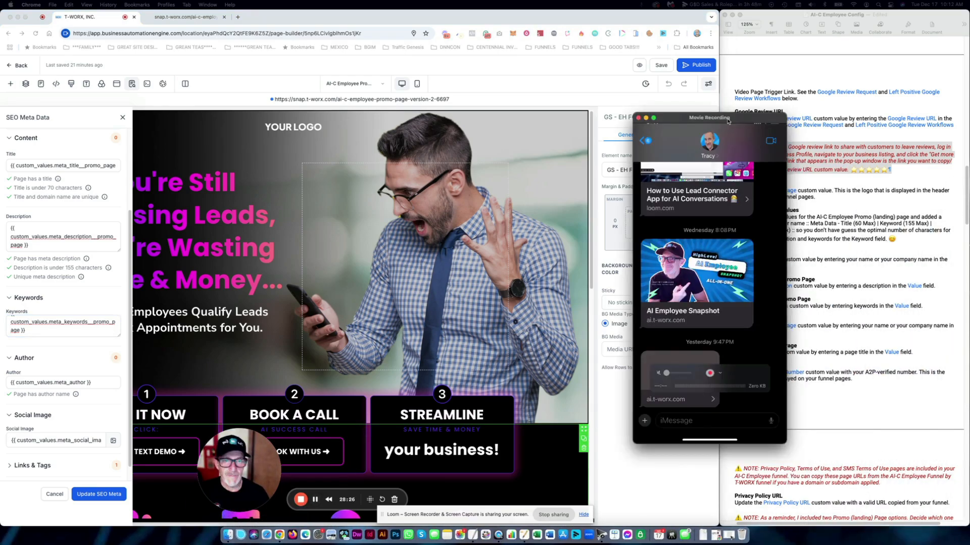
left_click_drag(622, 369, 678, 72)
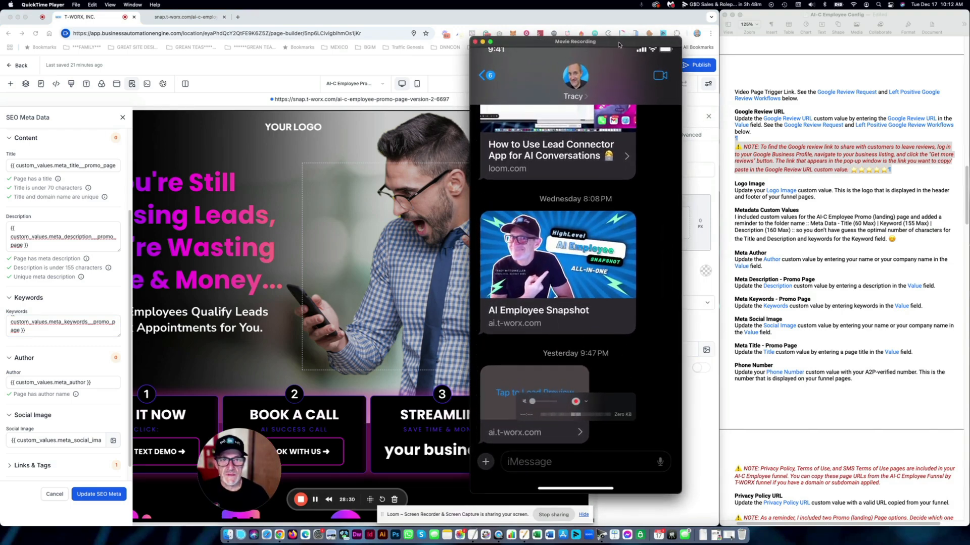
left_click_drag(623, 45, 667, 17)
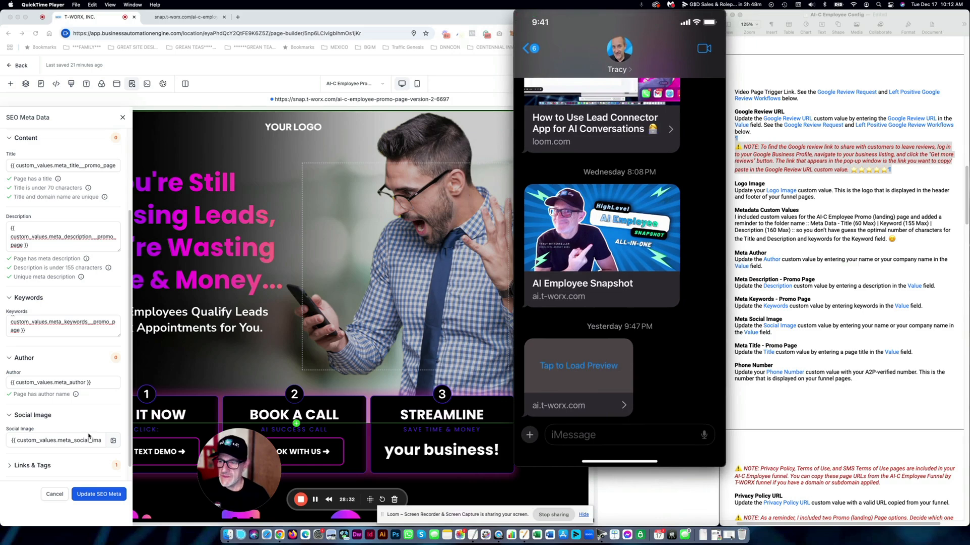
left_click_drag(725, 465, 754, 525)
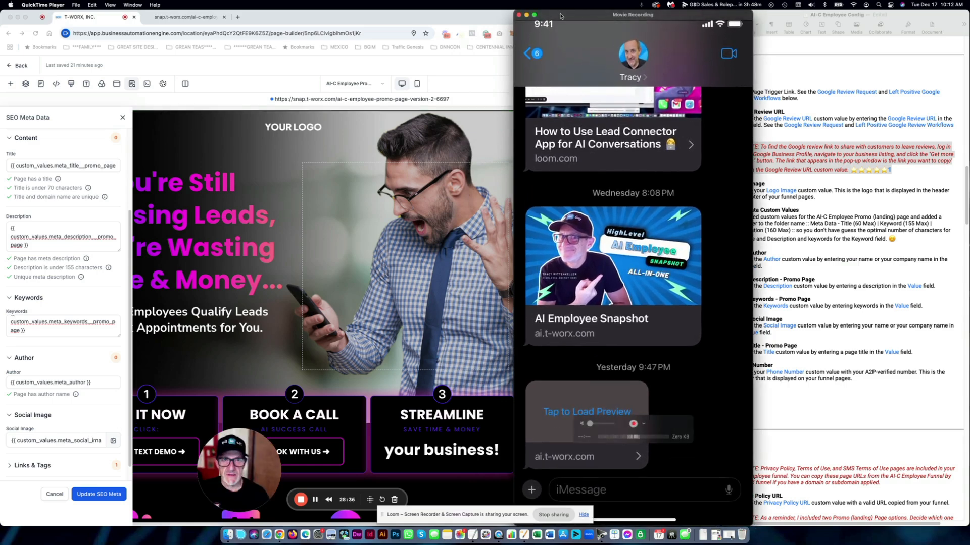
left_click_drag(561, 14, 644, 4)
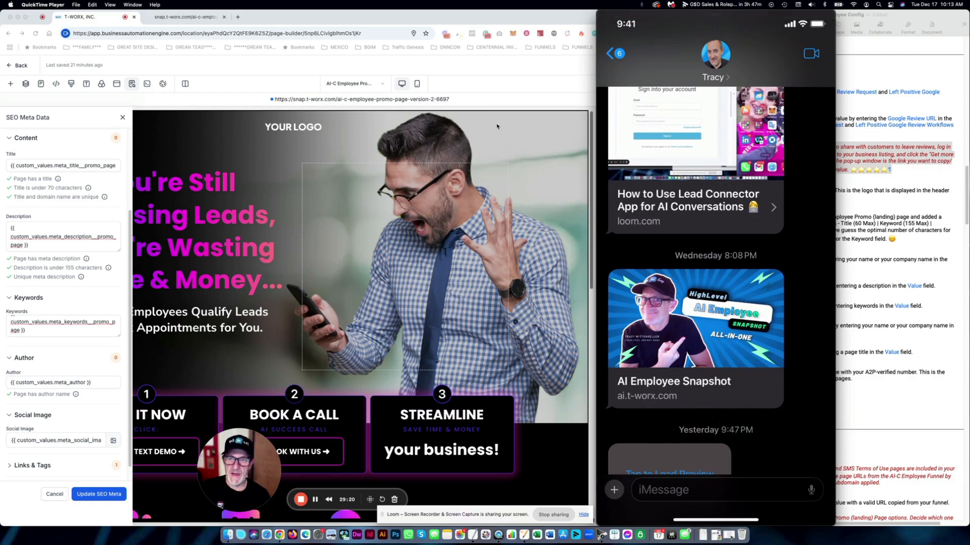
left_click(458, 66)
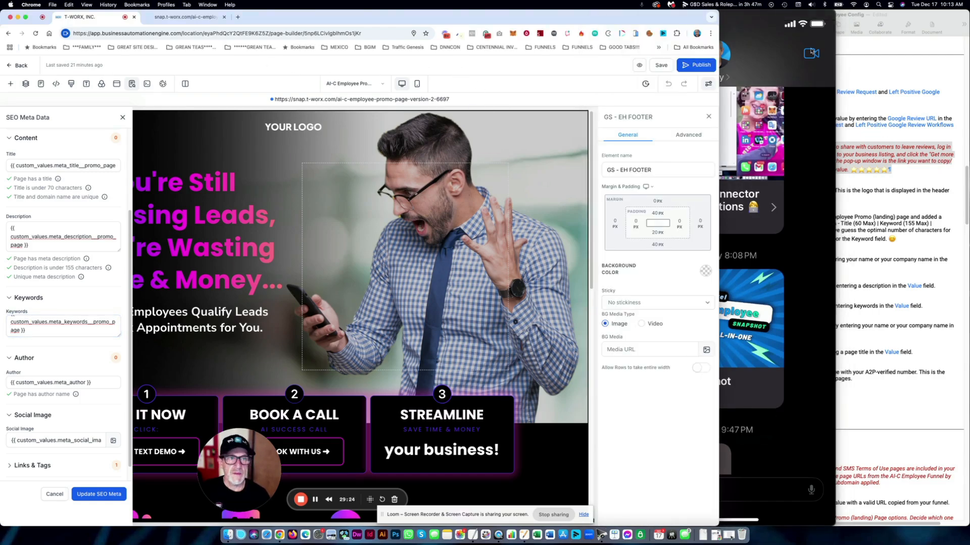
- Move the iPhone mirror off this display and go to Settings > Custom Values, viewed by folder
left_click(756, 24)
left_click_drag(756, 24, 968, 101)
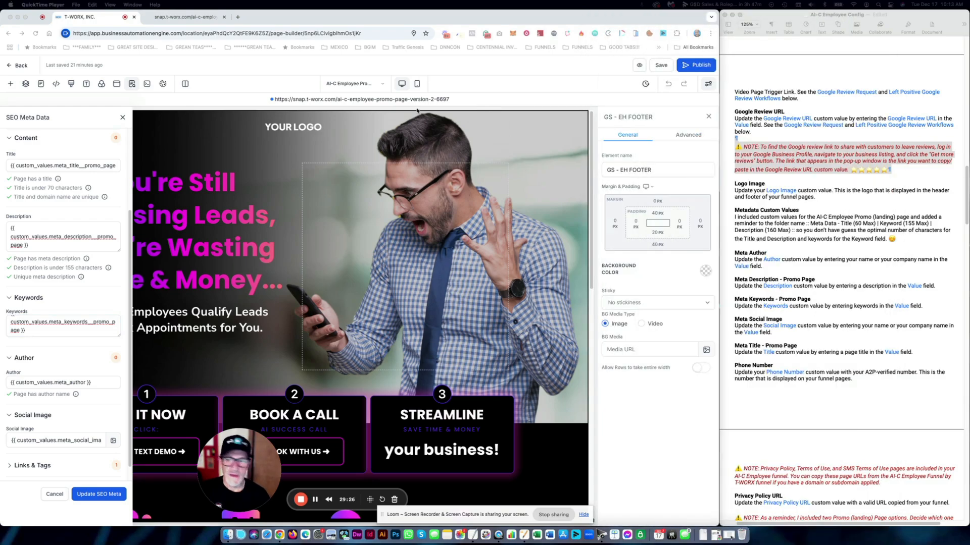
left_click(202, 63)
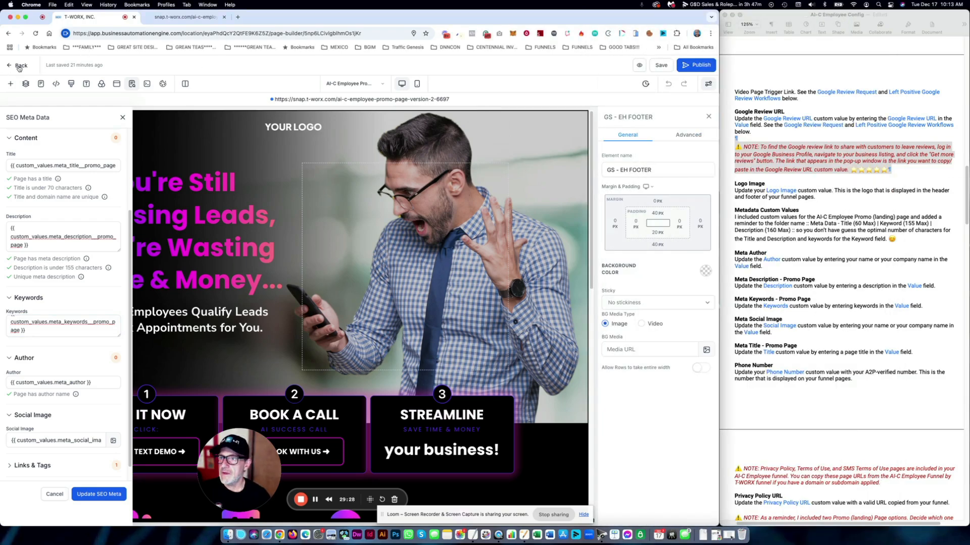
left_click(20, 67)
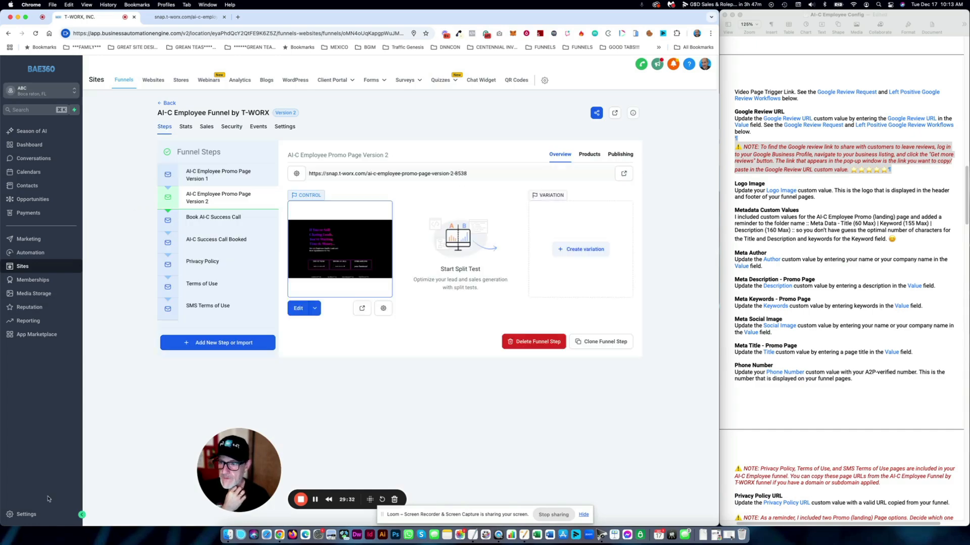
left_click(29, 515)
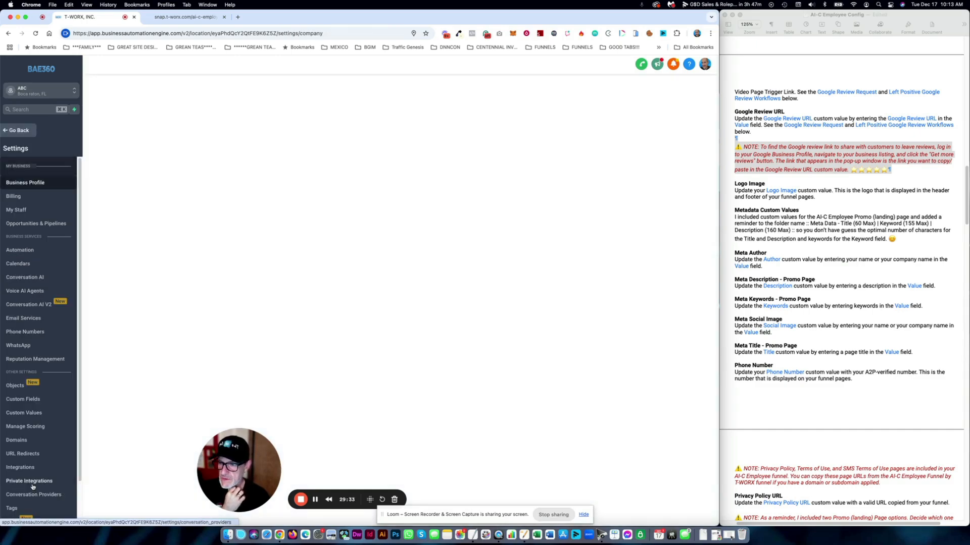
left_click(32, 408)
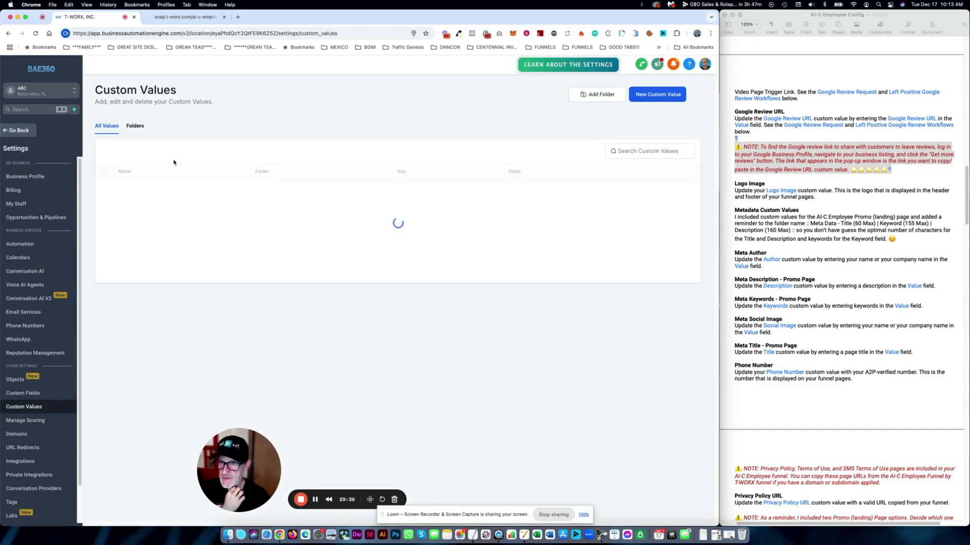
left_click(135, 125)
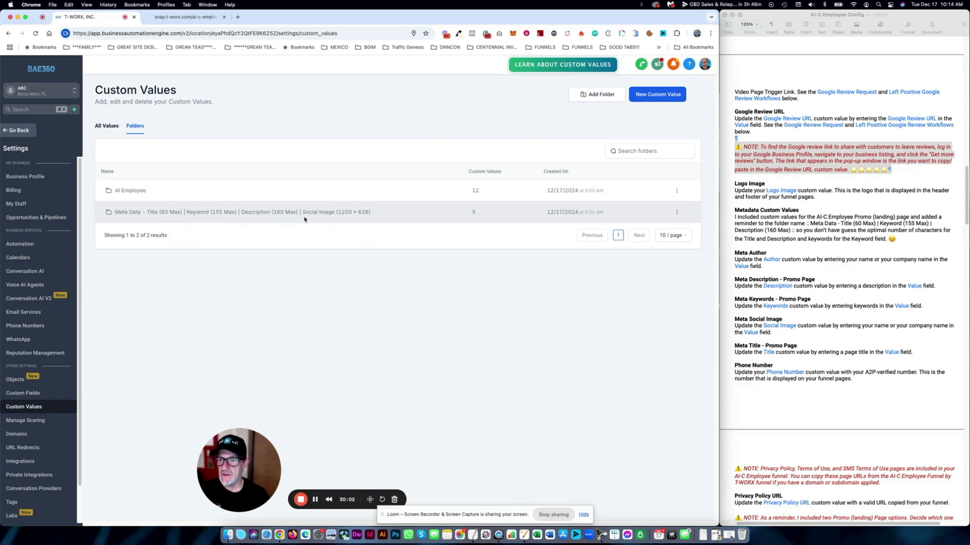
- Open the Meta Data folder and highlight Meta Author, Social Image, Description, Keywords and Title
left_click(235, 214)
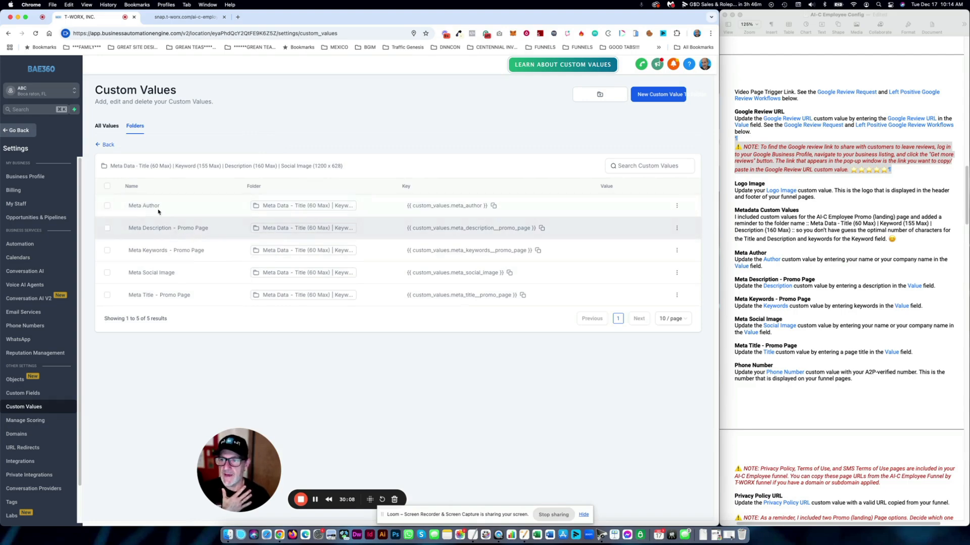
left_click_drag(161, 208, 143, 207)
left_click_drag(174, 273, 154, 273)
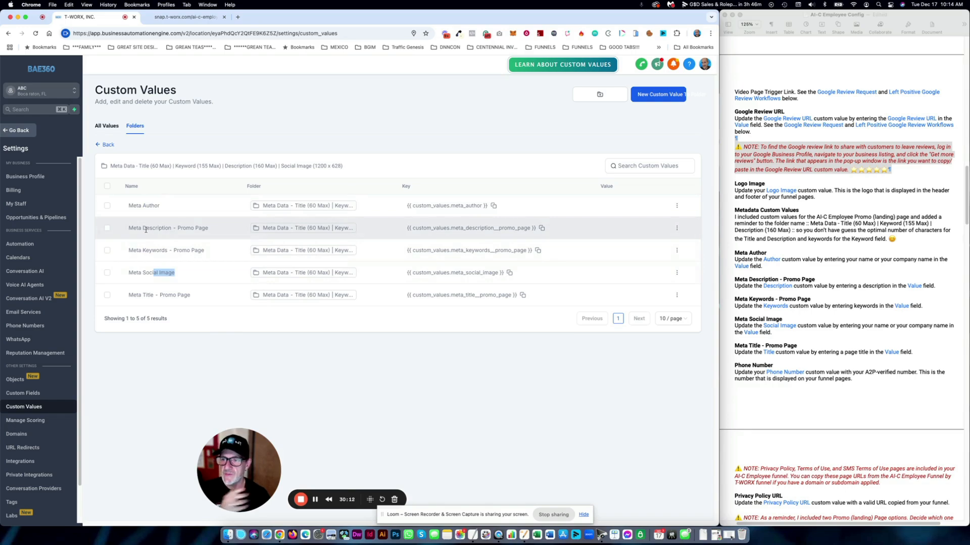
left_click_drag(219, 228, 139, 228)
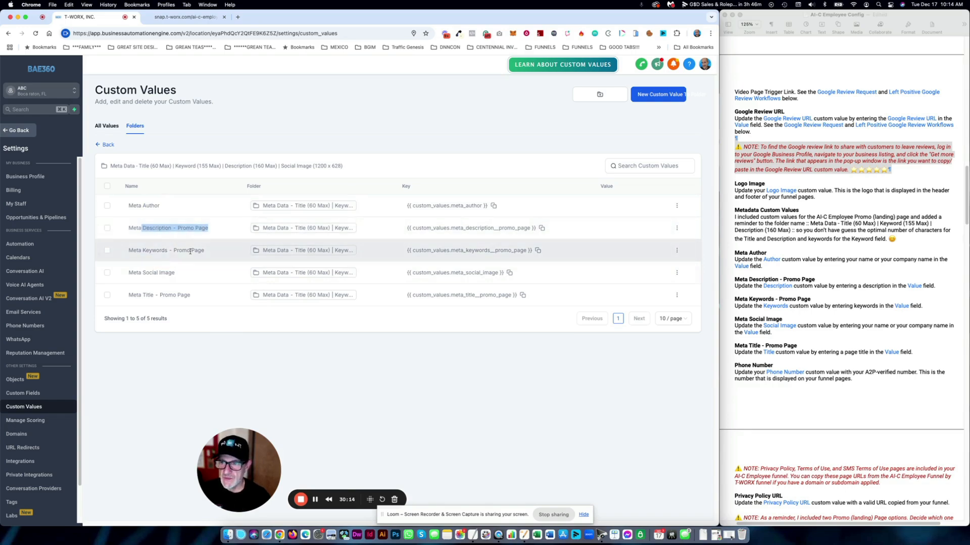
left_click_drag(191, 251, 156, 251)
left_click_drag(191, 295, 159, 295)
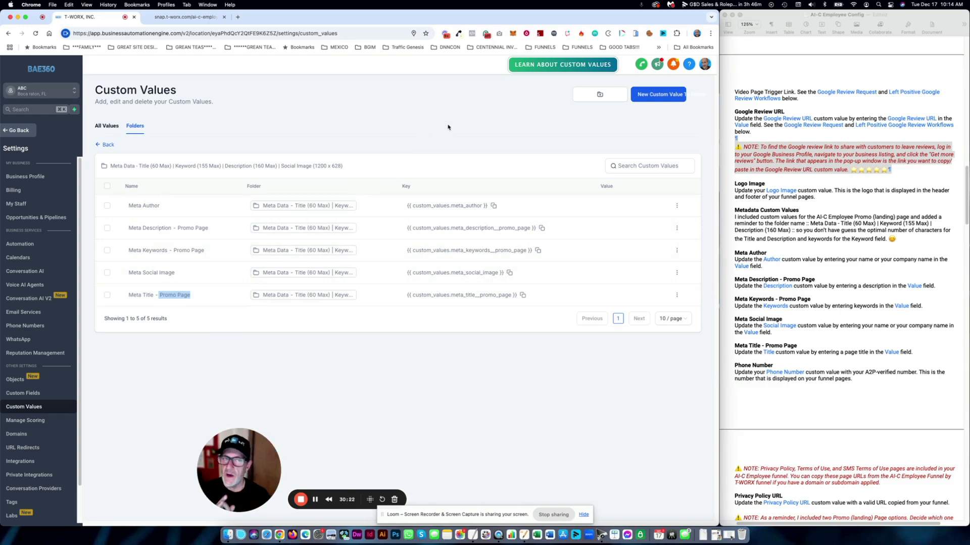
left_click(654, 97)
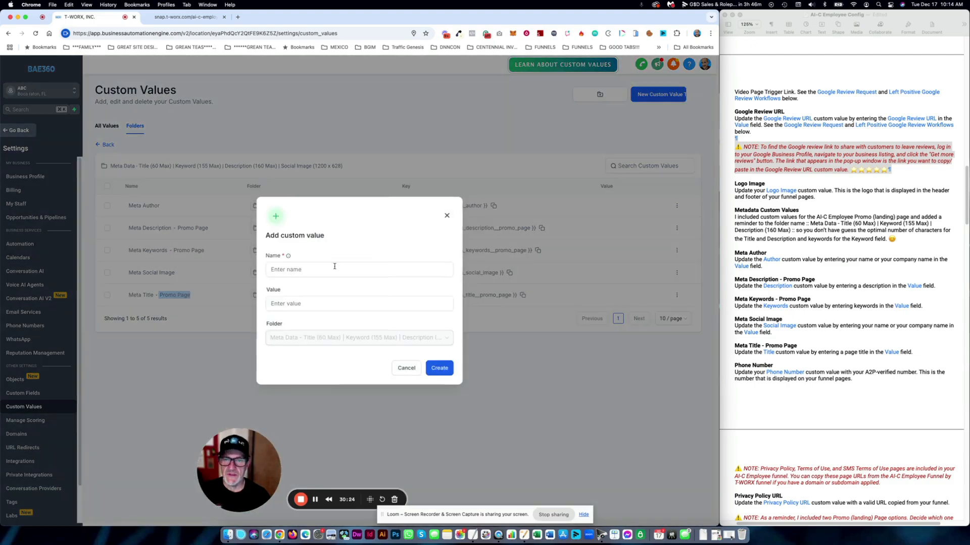
left_click(306, 271)
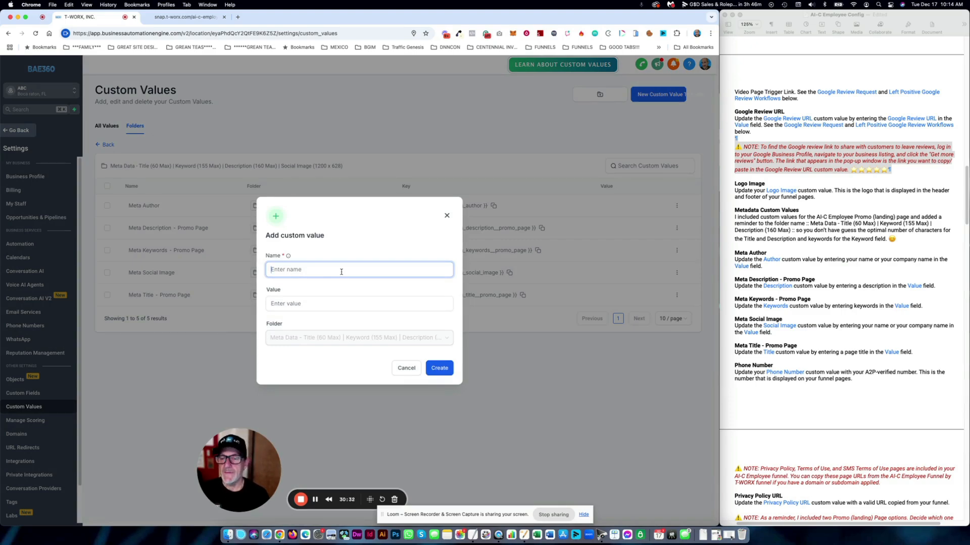
left_click(332, 306)
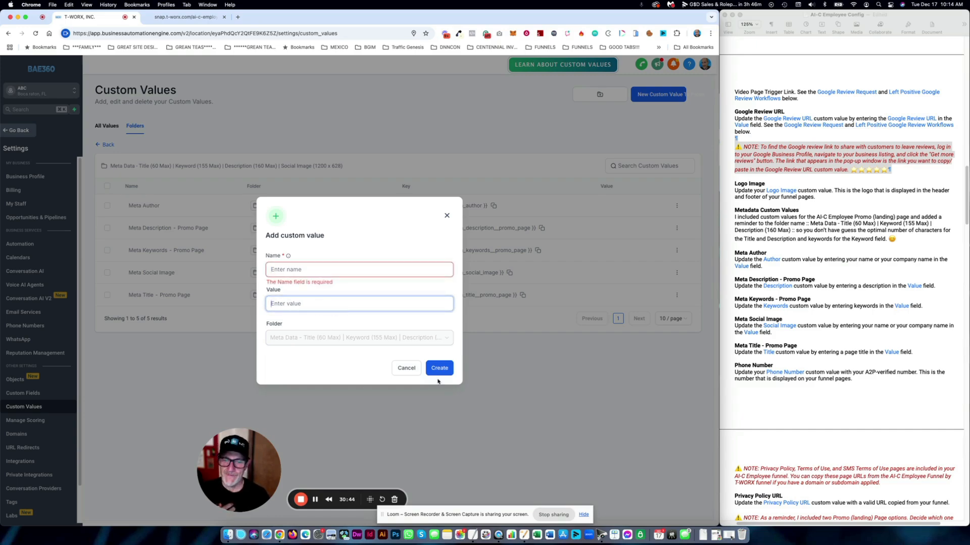
left_click(407, 369)
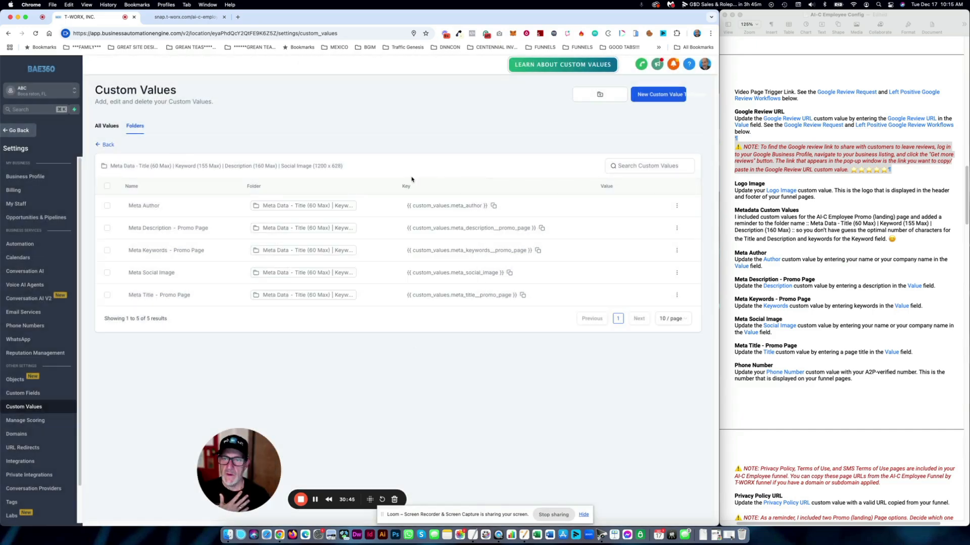
left_click(107, 145)
scroll(836, 261, "down", 10)
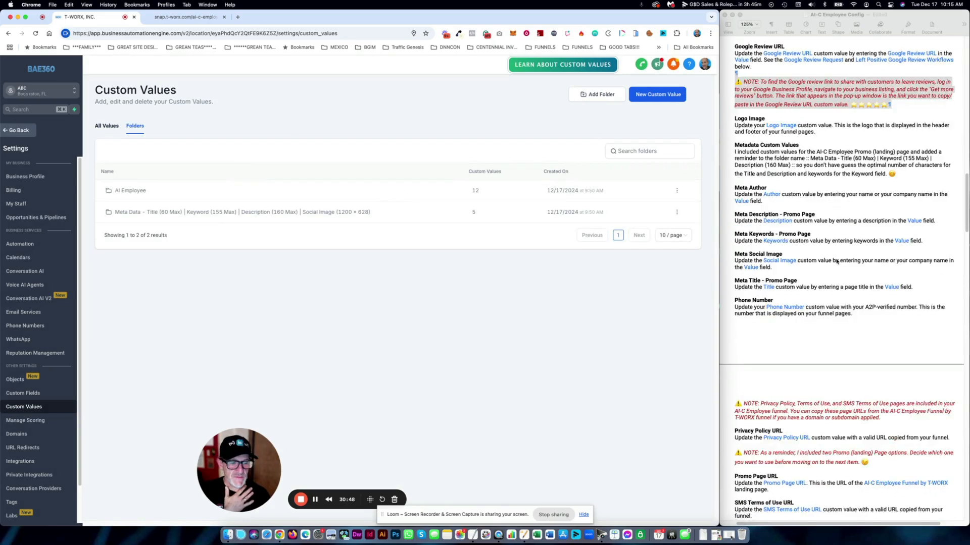
scroll(836, 261, "down", 5)
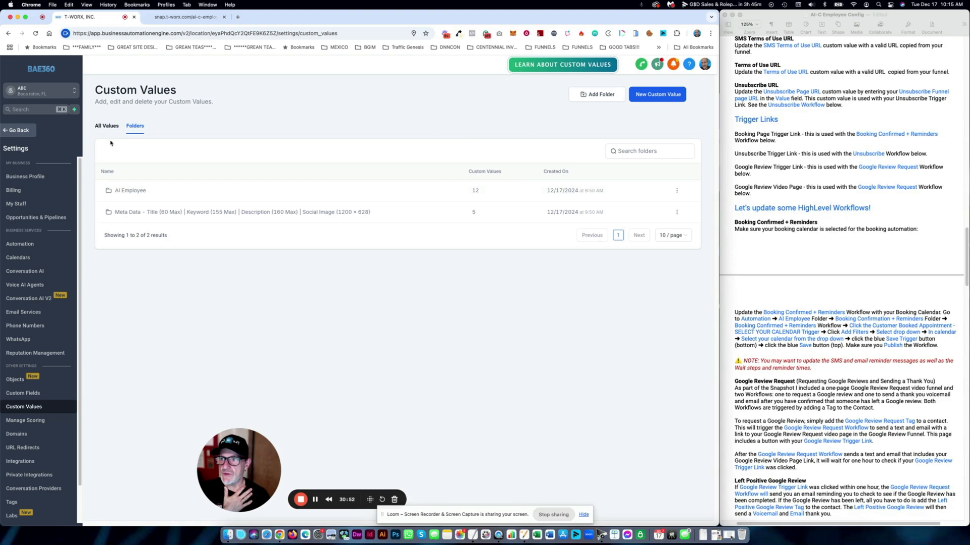
left_click(31, 132)
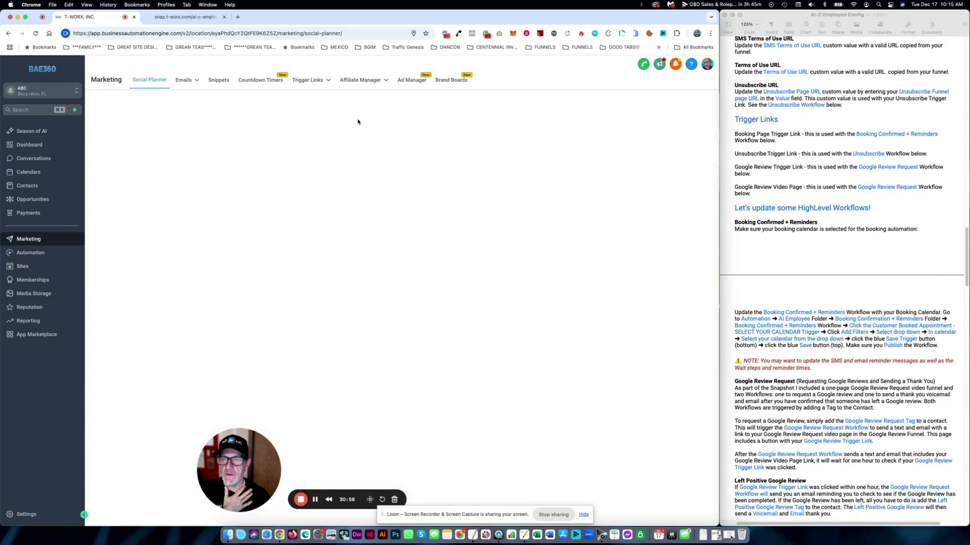
mouse_move(322, 81)
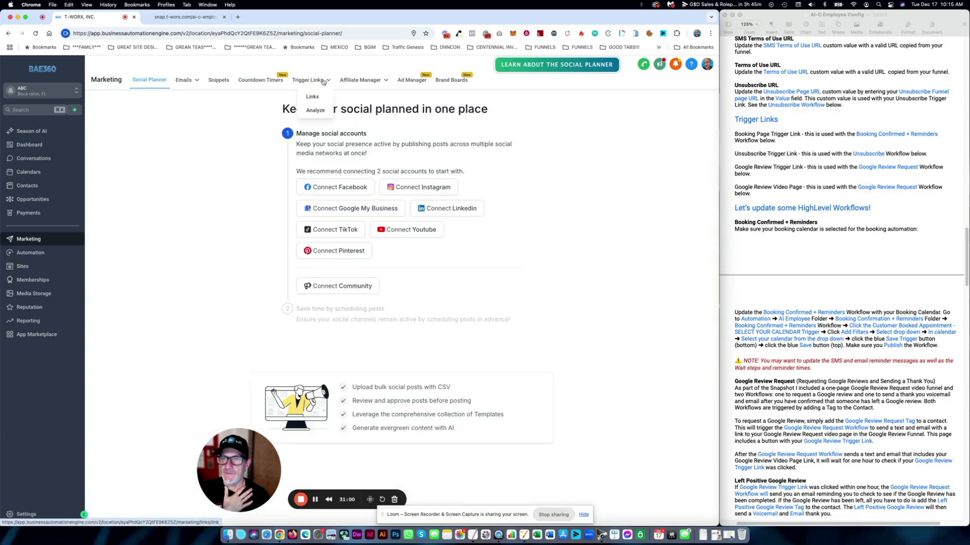
left_click(313, 97)
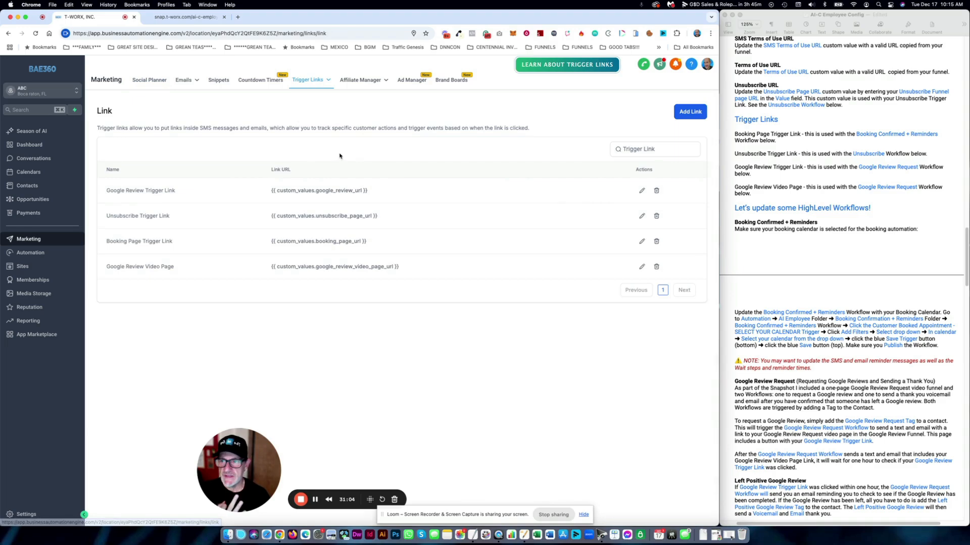
left_click_drag(176, 191, 107, 190)
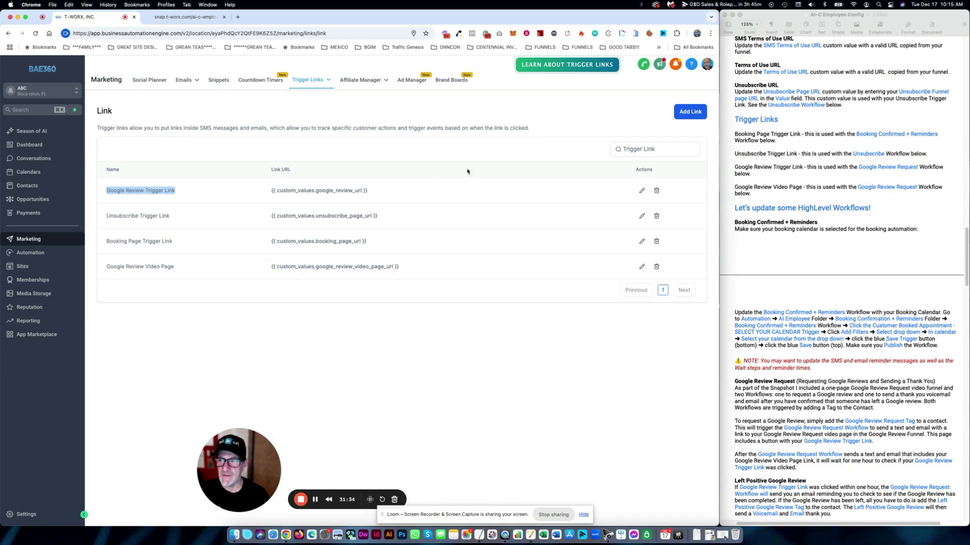
left_click_drag(172, 216, 106, 216)
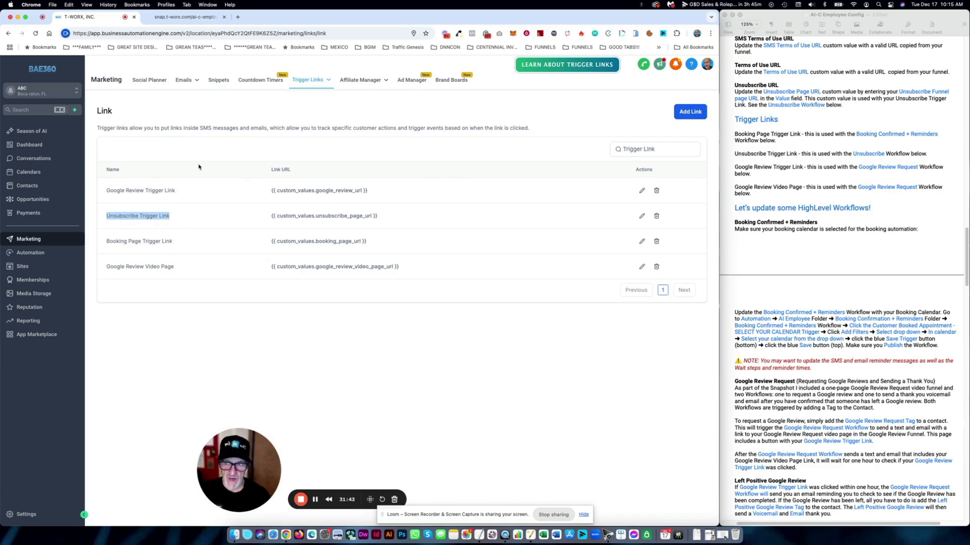
left_click(173, 218)
left_click_drag(173, 218, 108, 218)
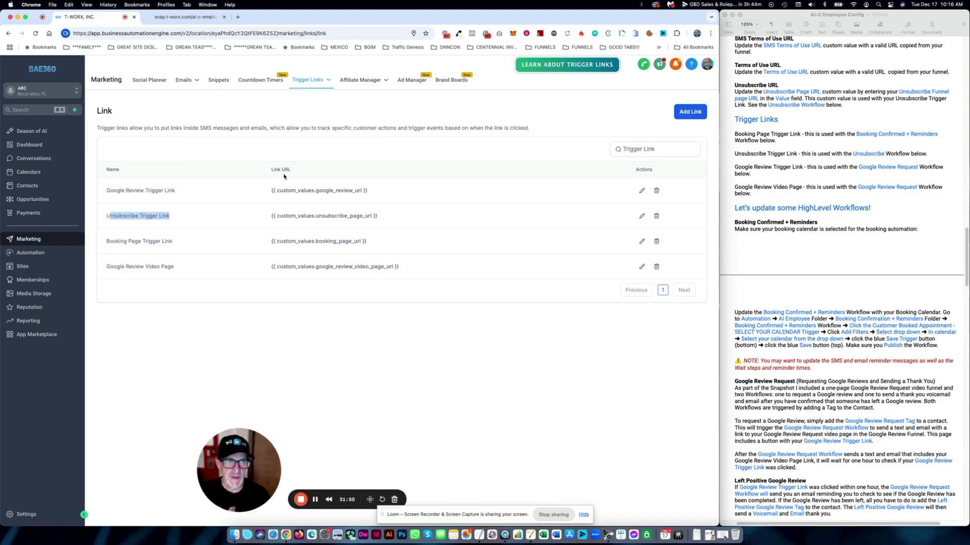
left_click(827, 234)
- Scroll to the Unsubscribe Workflow notes and insert a space after 'message.'
scroll(829, 234, "down", 3)
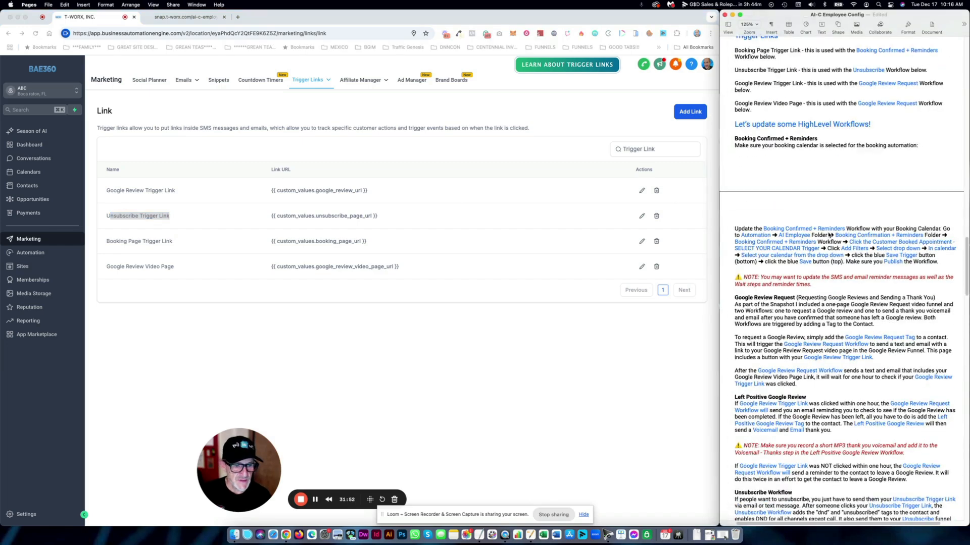
scroll(829, 235, "down", 10)
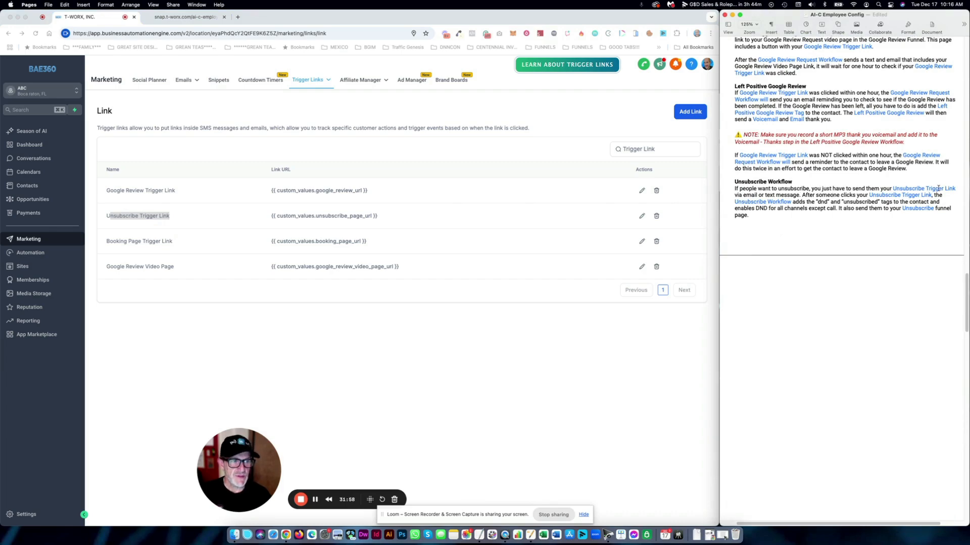
left_click(801, 195)
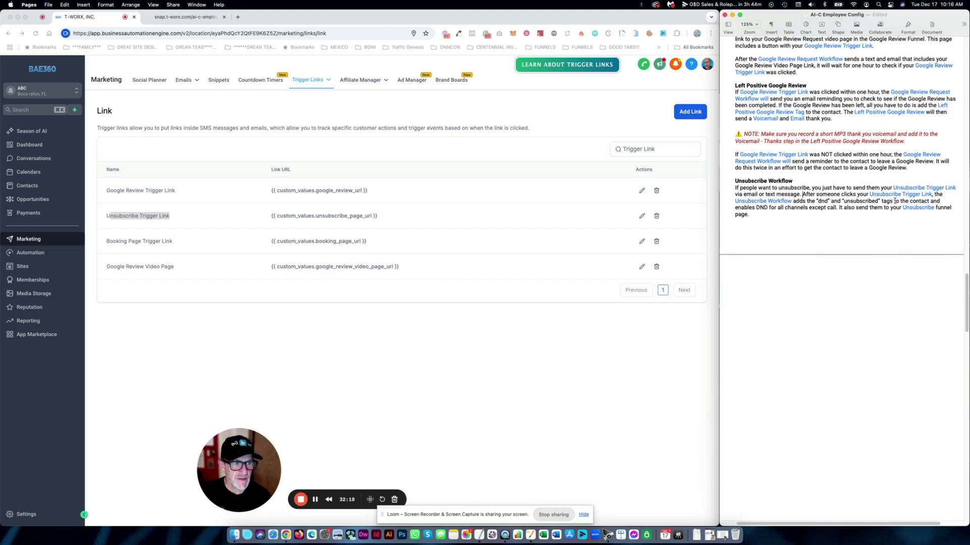
scroll(808, 207, "down", 1)
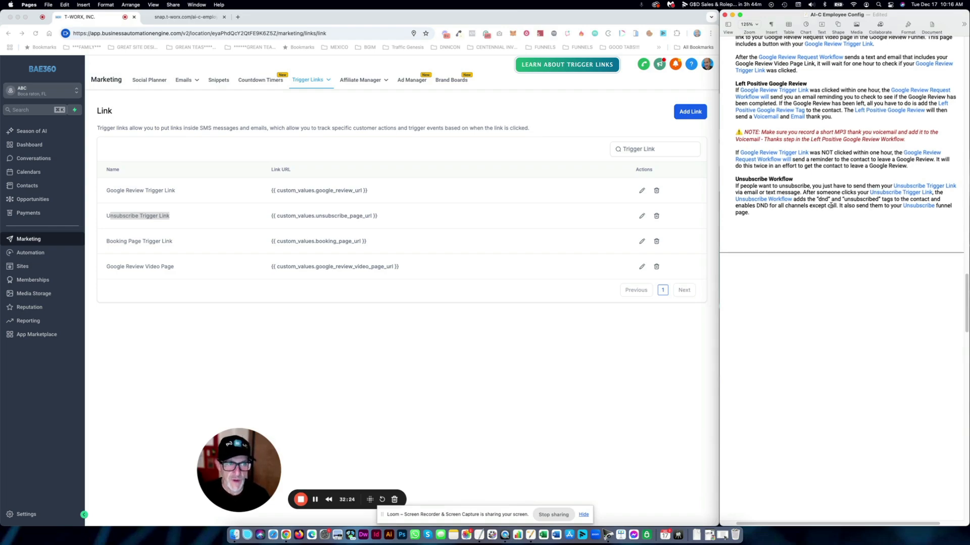
- Highlight the Unsubscribe, Booking Page and Google Review trigger link names in the table
left_click(172, 217)
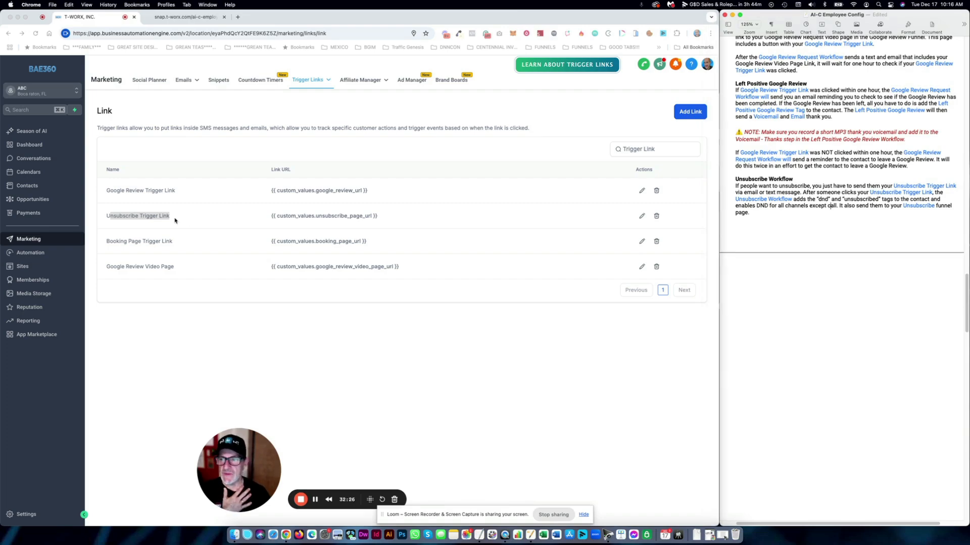
left_click_drag(172, 217, 106, 217)
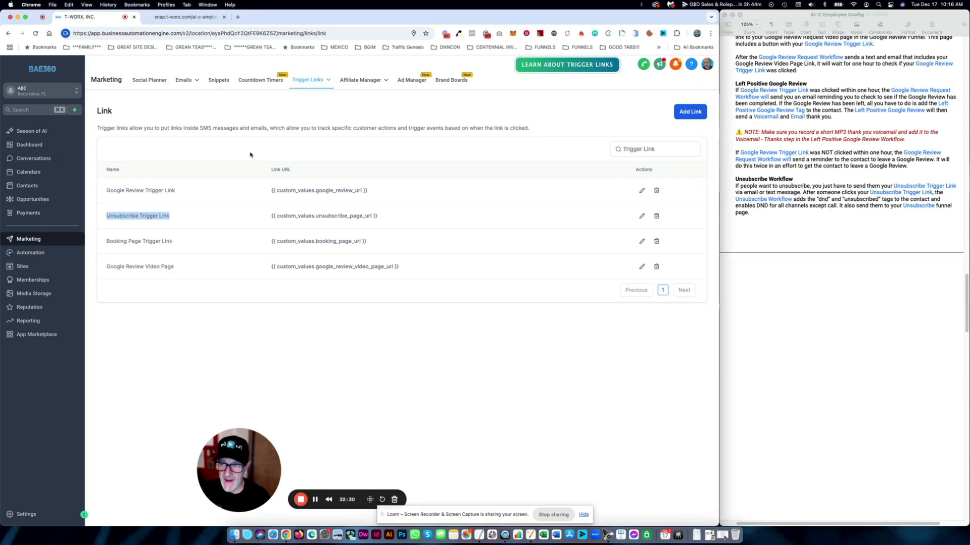
left_click_drag(180, 243, 105, 243)
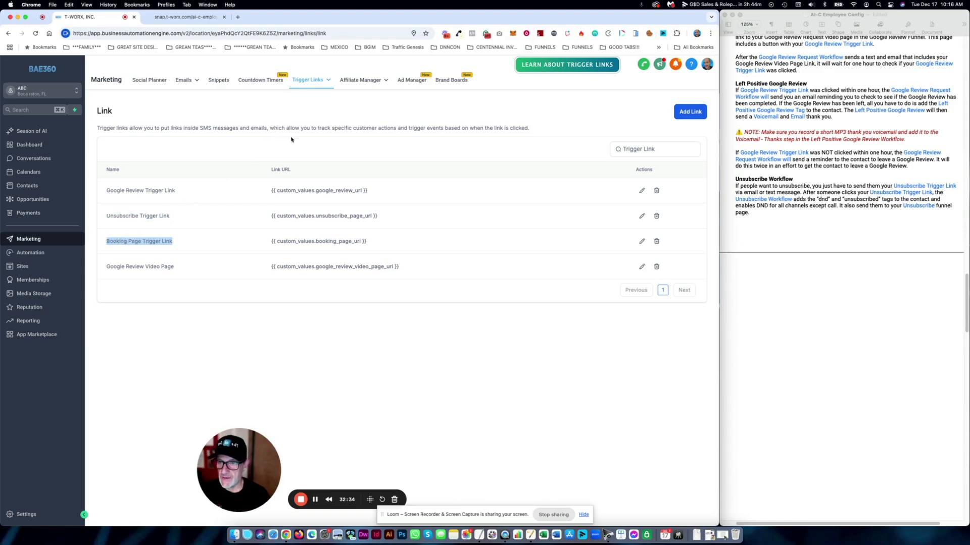
left_click_drag(184, 268, 105, 267)
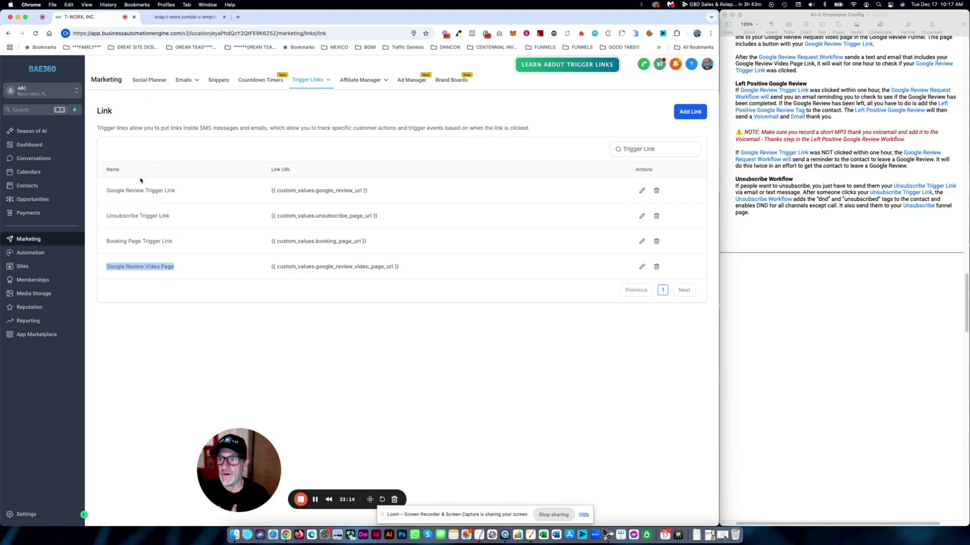
left_click_drag(183, 271, 164, 267)
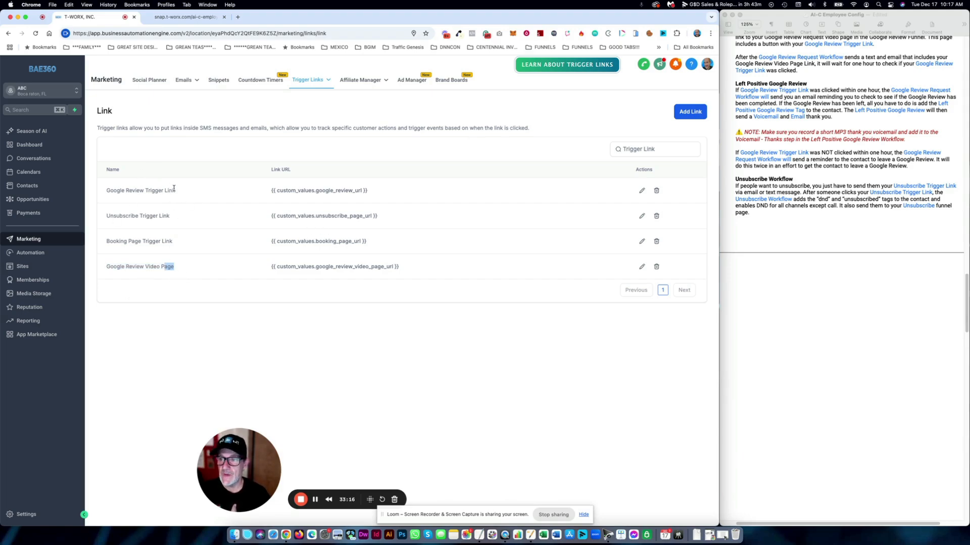
left_click_drag(180, 194, 164, 192)
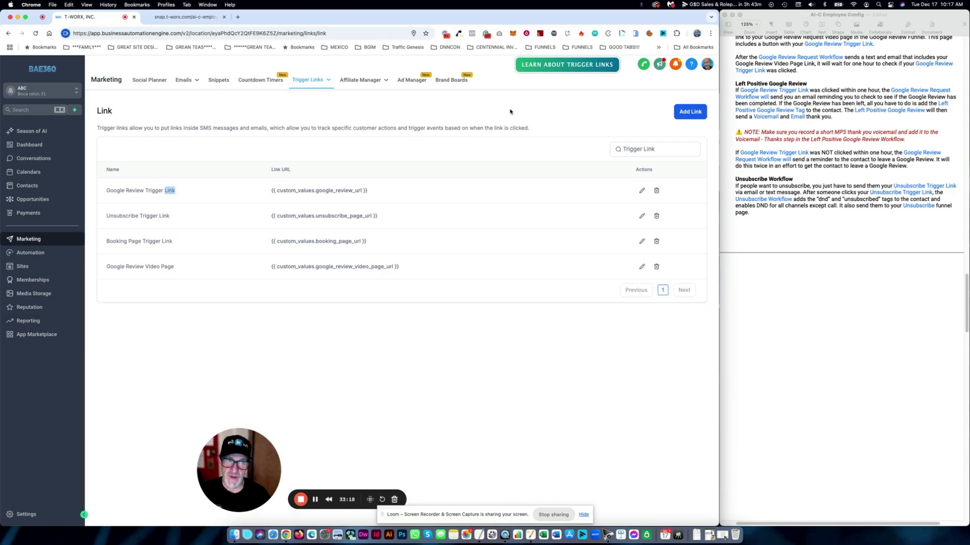
- Clear the highlight and open the Automation Workflow List with its four folders
scroll(829, 235, "up", 10)
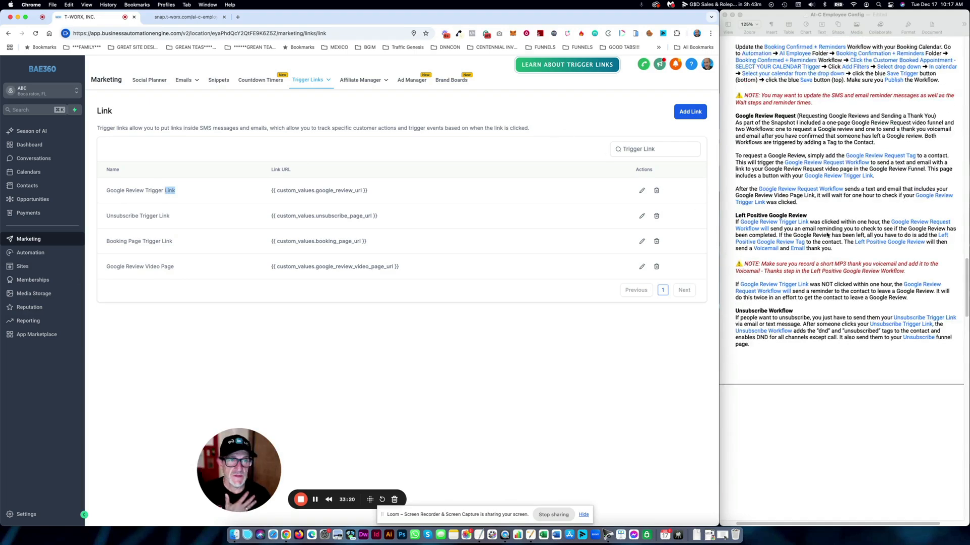
scroll(813, 212, "down", 2)
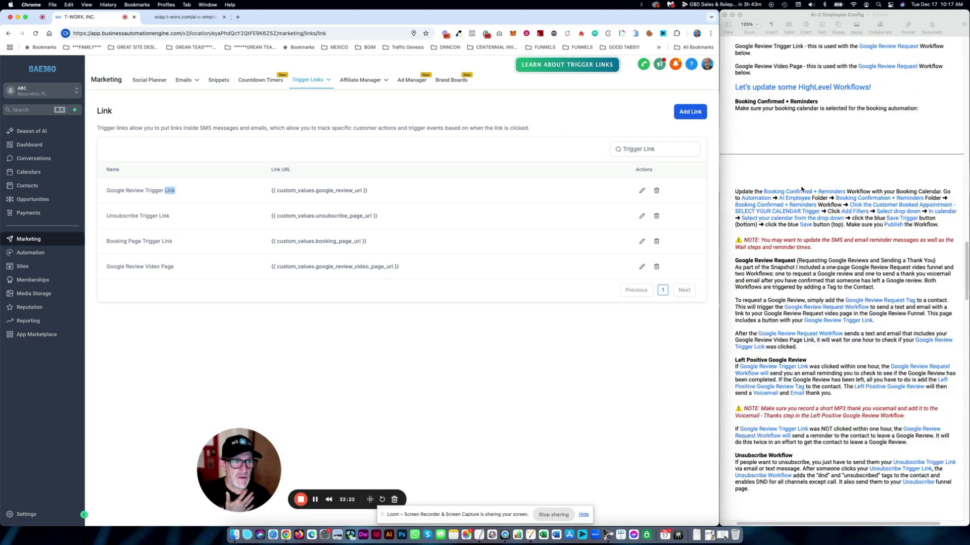
left_click(399, 110)
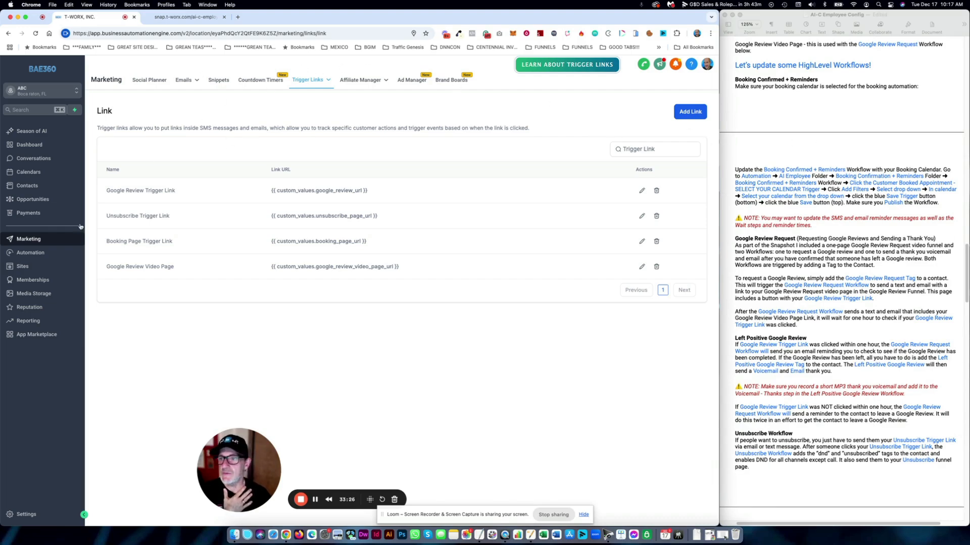
left_click(59, 256)
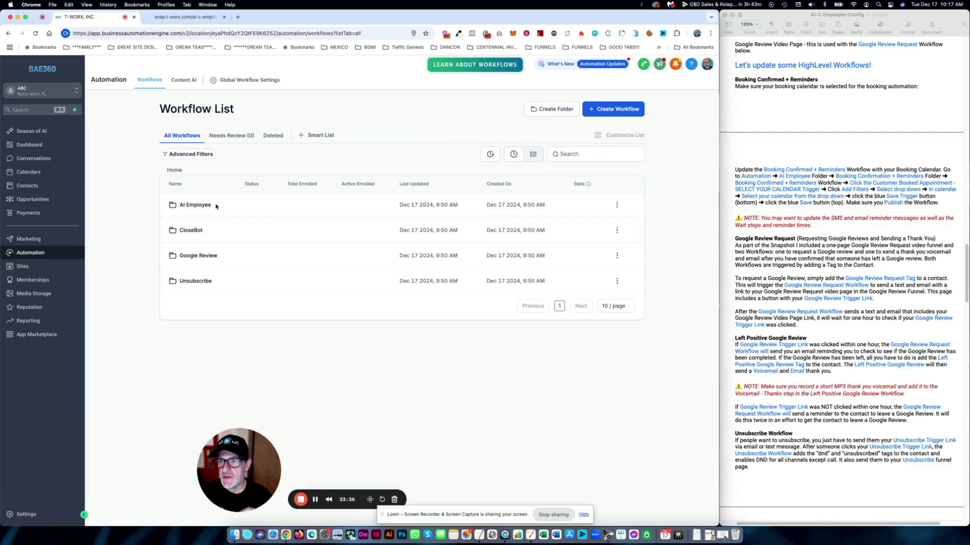
- Check the setup notes, then open AI Employee > Booking Confirmation + Reminders > Booking Confirmed + Reminders
left_click(193, 206)
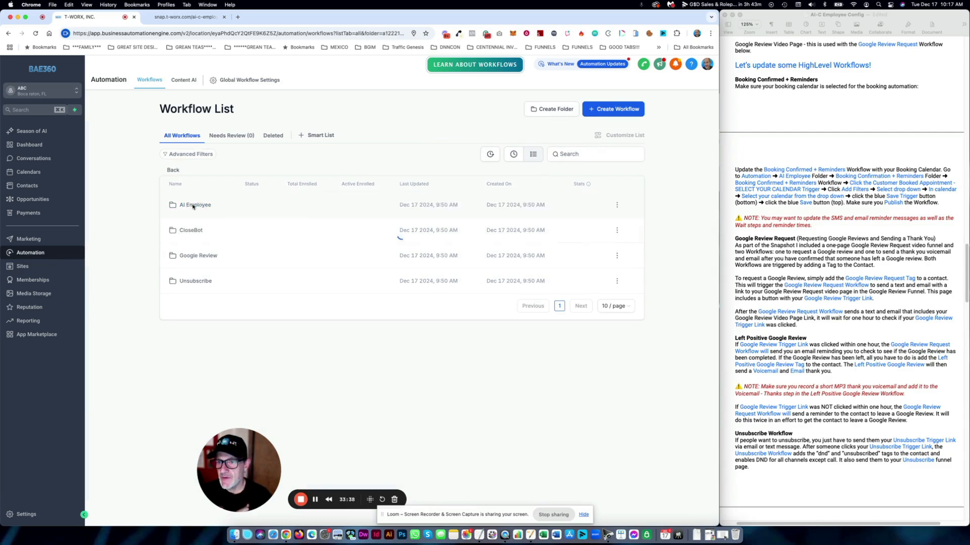
left_click(736, 172)
left_click_drag(736, 172, 941, 204)
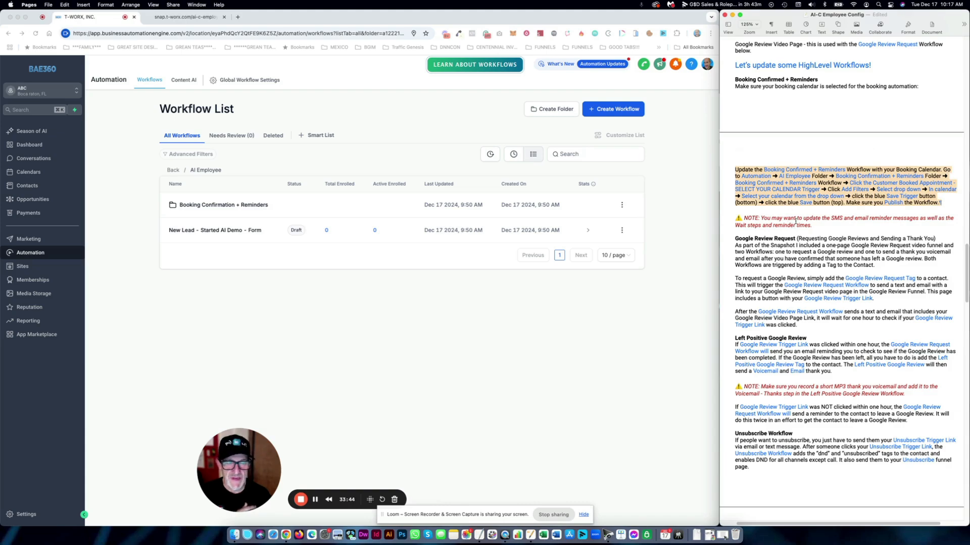
left_click(459, 117)
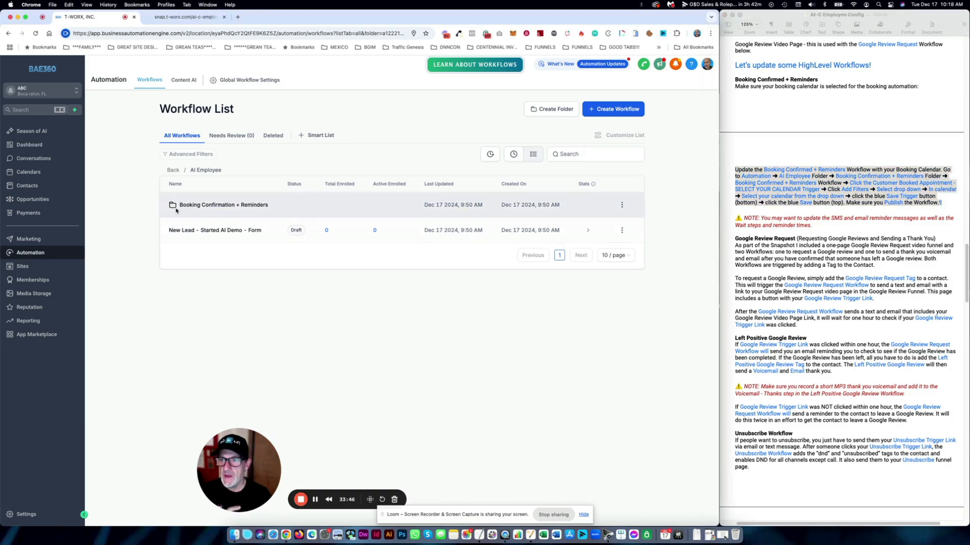
left_click(247, 206)
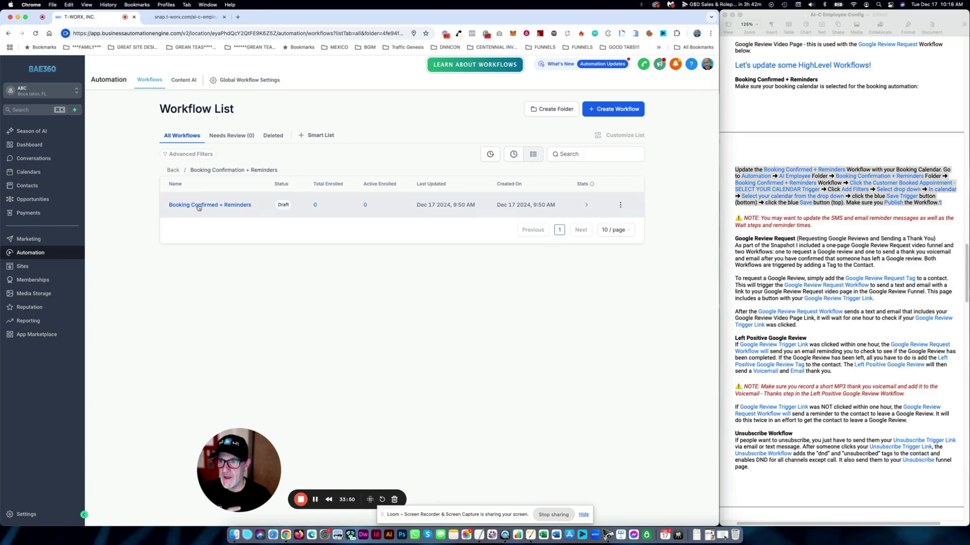
left_click(233, 206)
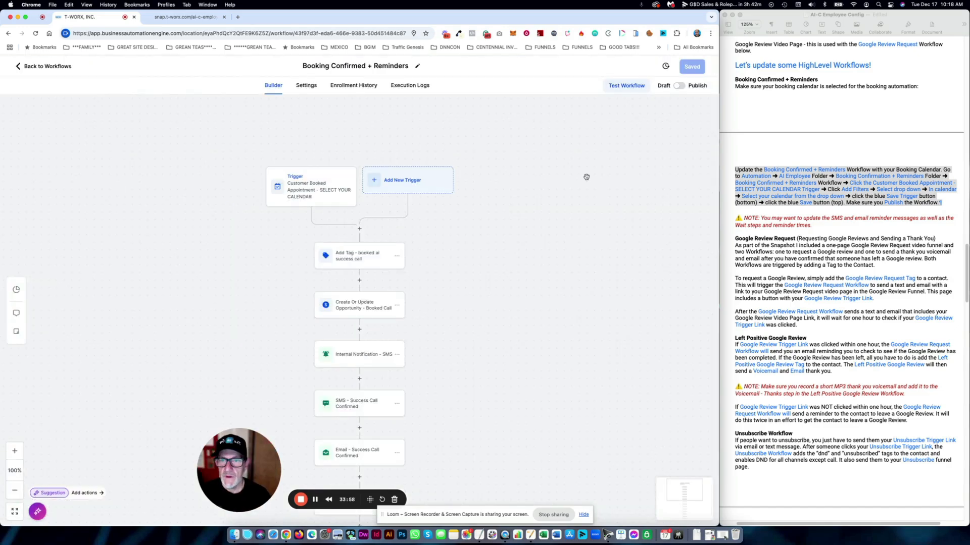
- Set the workflow trigger's calendar to AI Employee Booking Calendar and save the workflow
left_click_drag(591, 163, 546, 142)
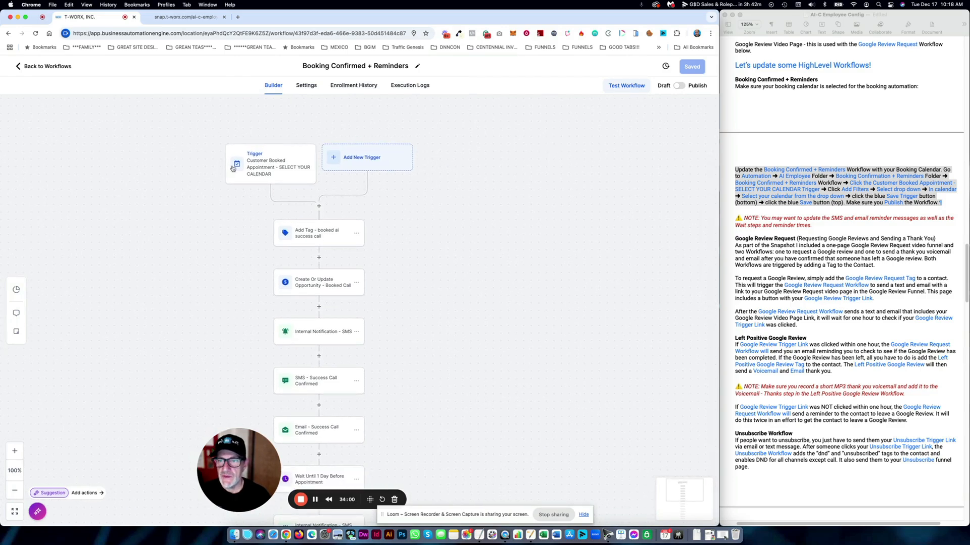
left_click(283, 168)
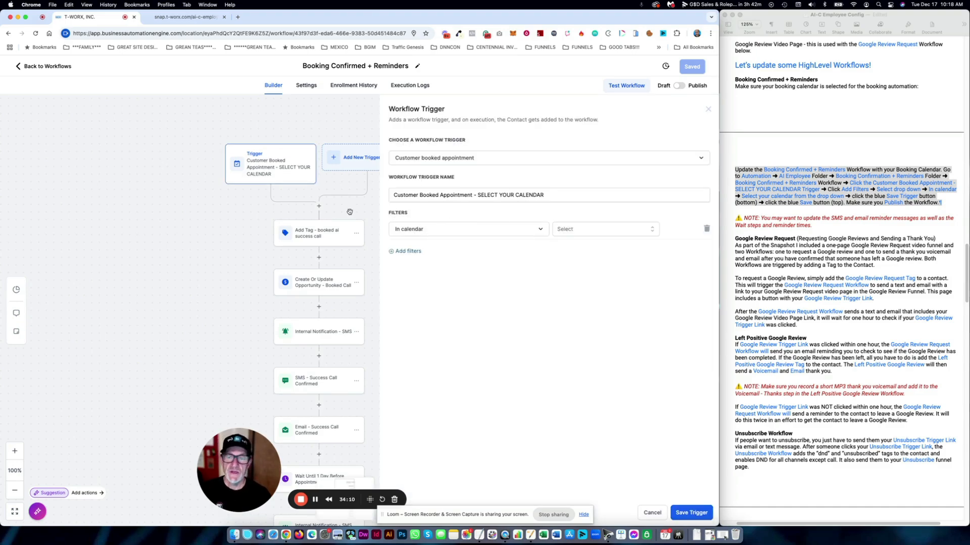
left_click(617, 234)
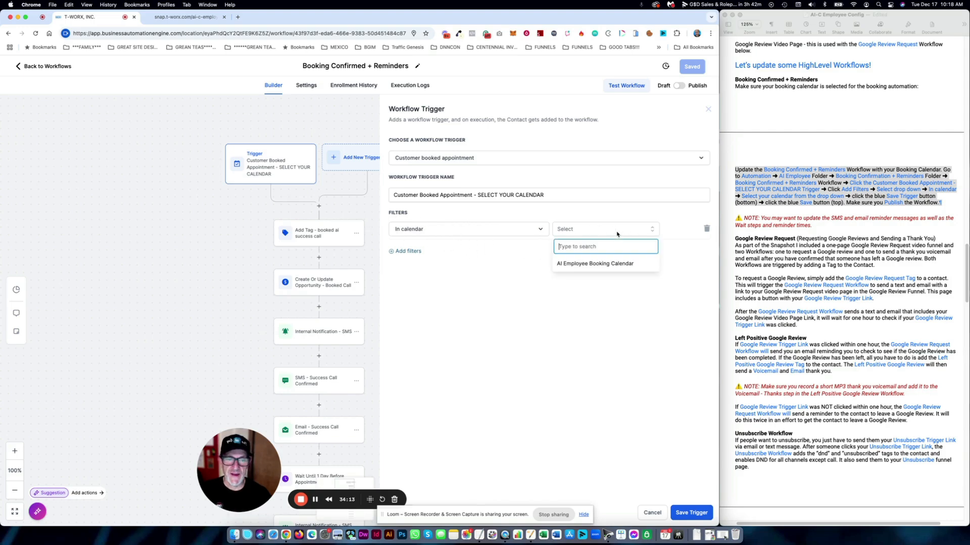
left_click(589, 266)
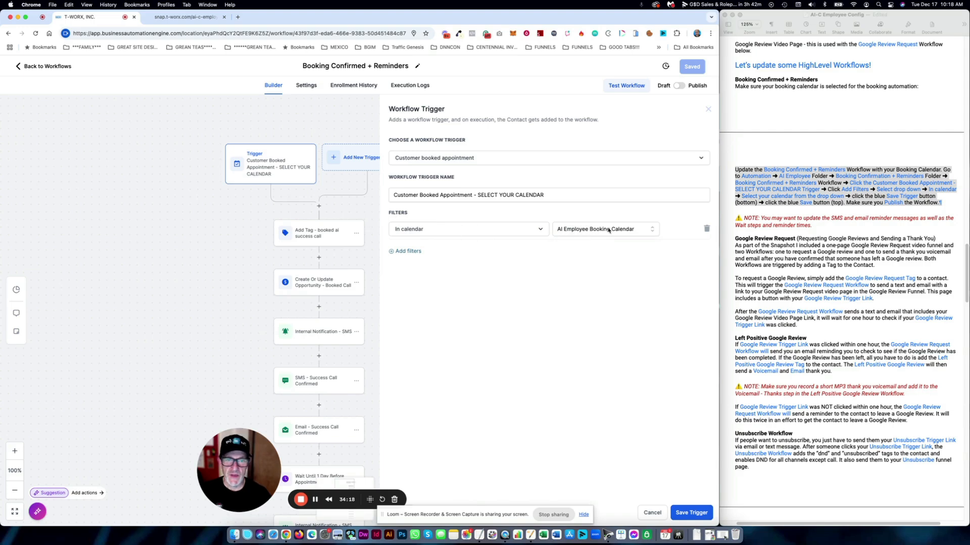
left_click(692, 513)
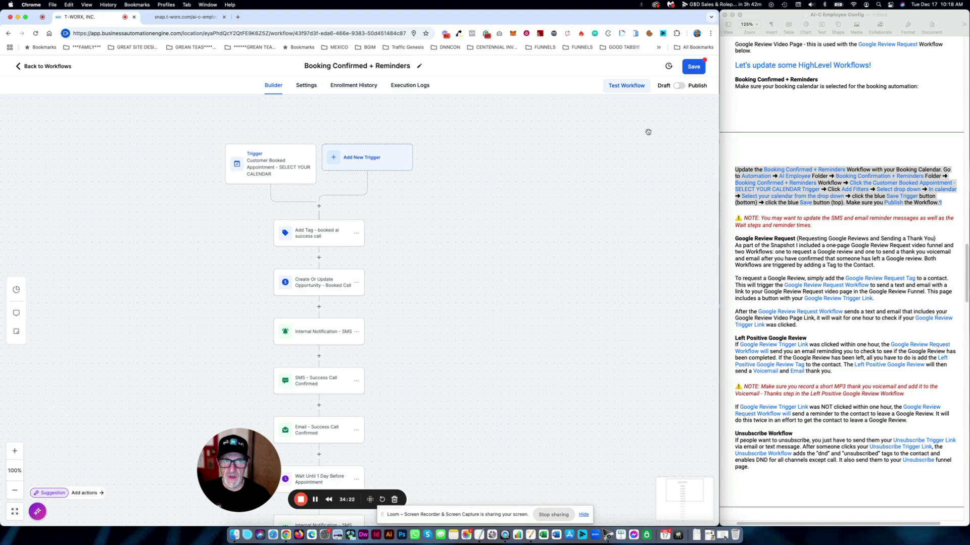
left_click(691, 69)
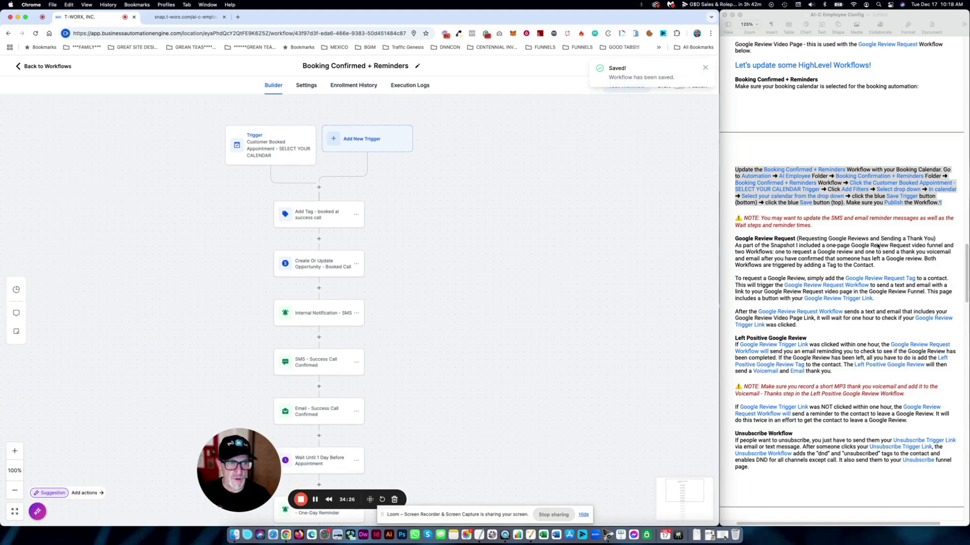
- Deselect and scroll the setup notes, then return to the workflow builder
left_click(852, 247)
left_click(857, 203)
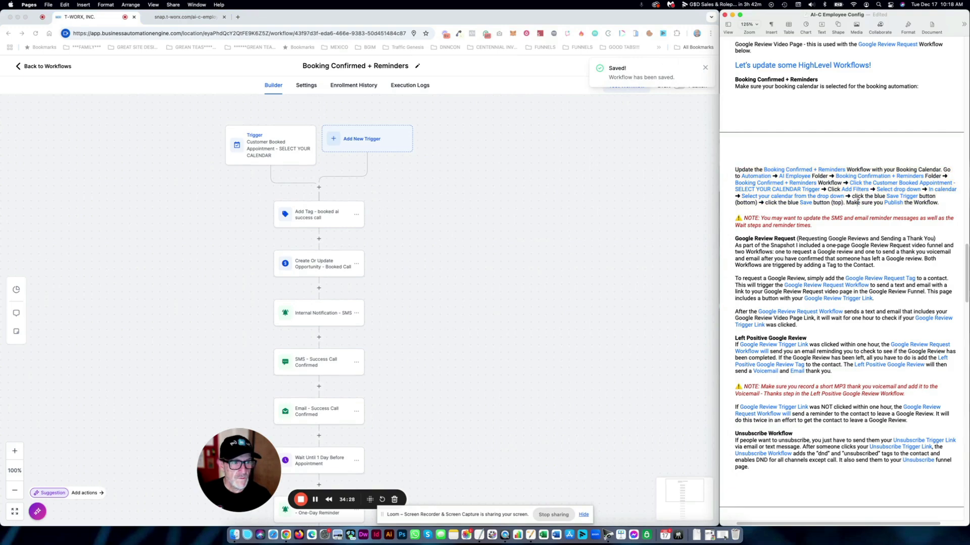
scroll(857, 201, "down", 2)
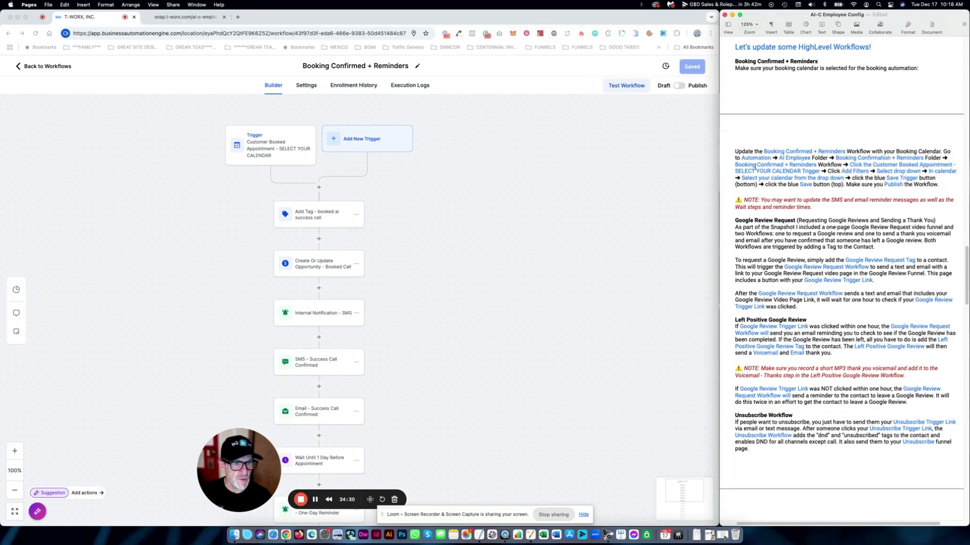
left_click(523, 201)
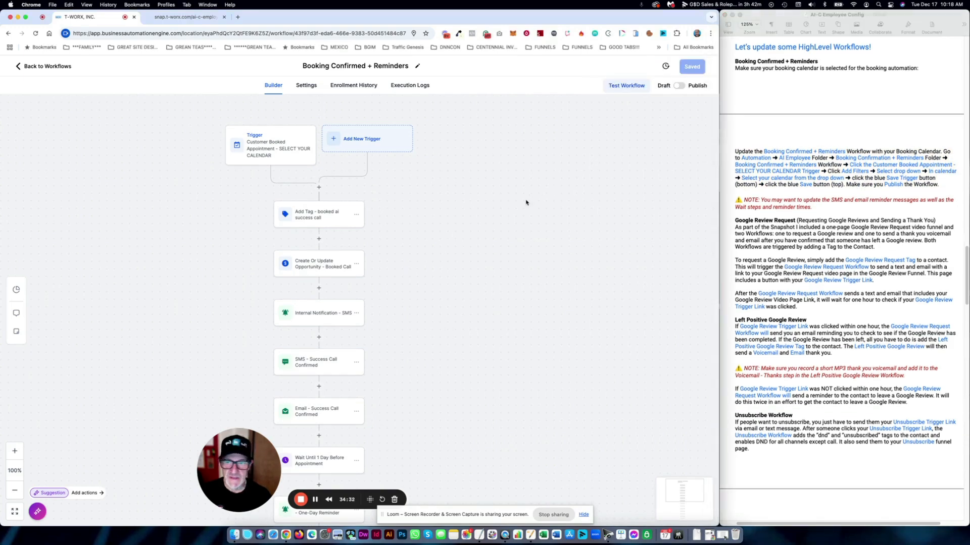
left_click_drag(239, 470, 96, 464)
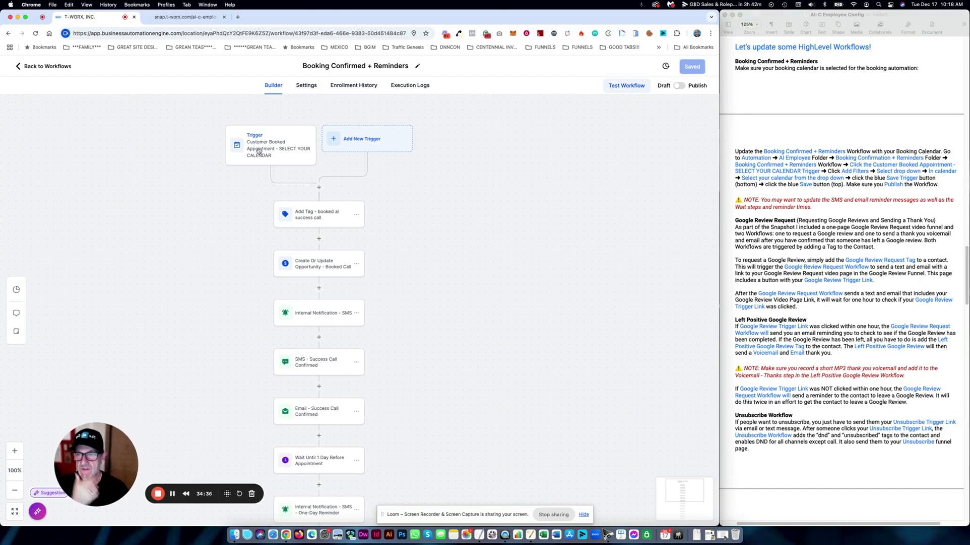
- Inspect the Add Tag, Create Or Update Opportunity and Internal Notification - SMS steps, then open SMS - Success Call Confirmed
left_click(324, 218)
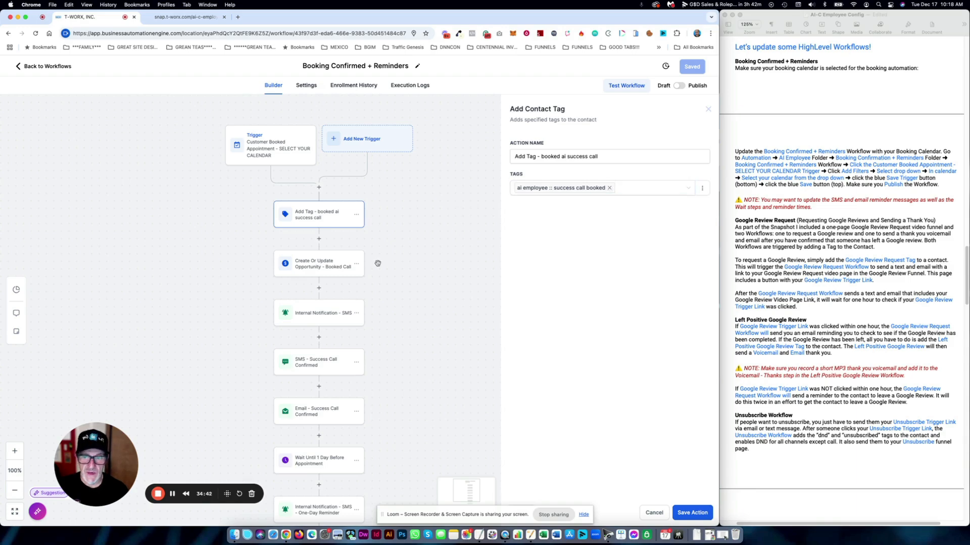
left_click(327, 266)
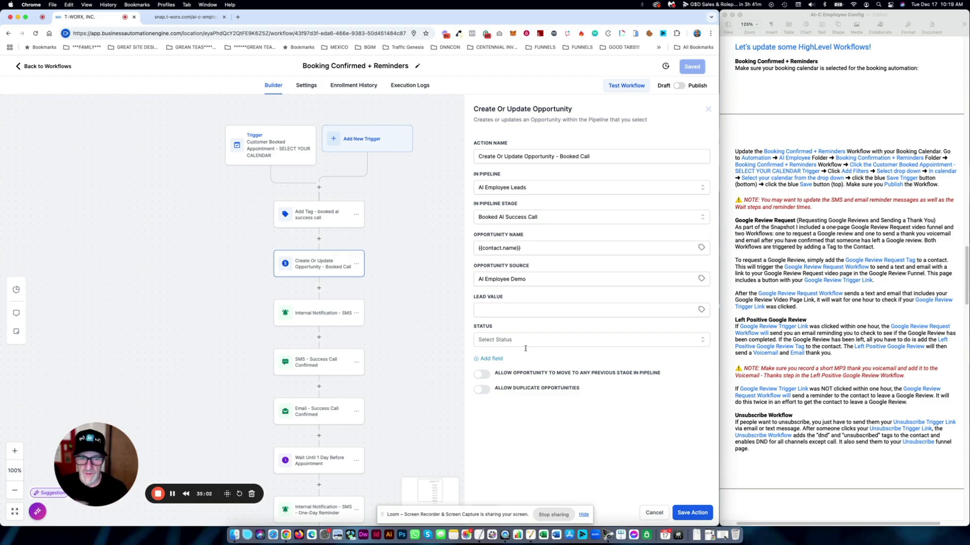
left_click(651, 514)
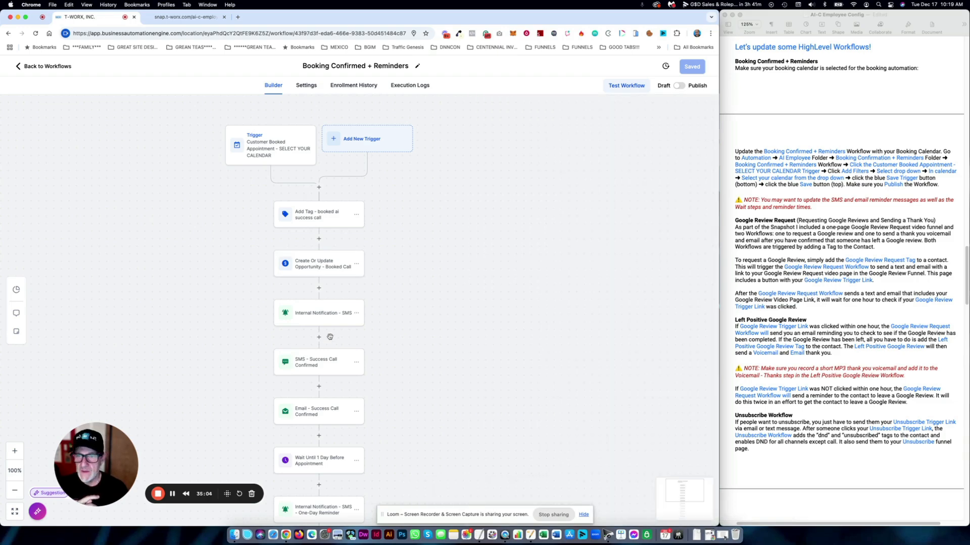
left_click(317, 316)
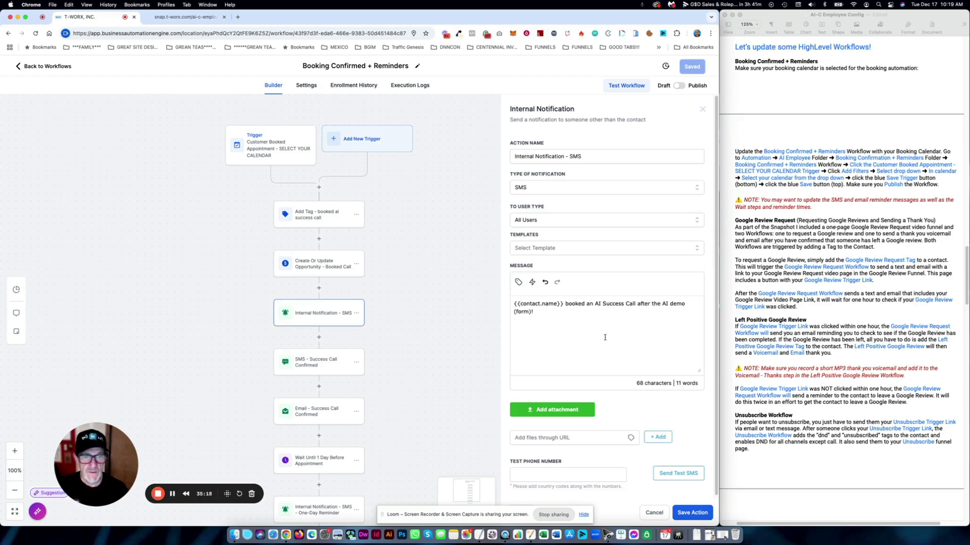
left_click_drag(535, 312, 512, 307)
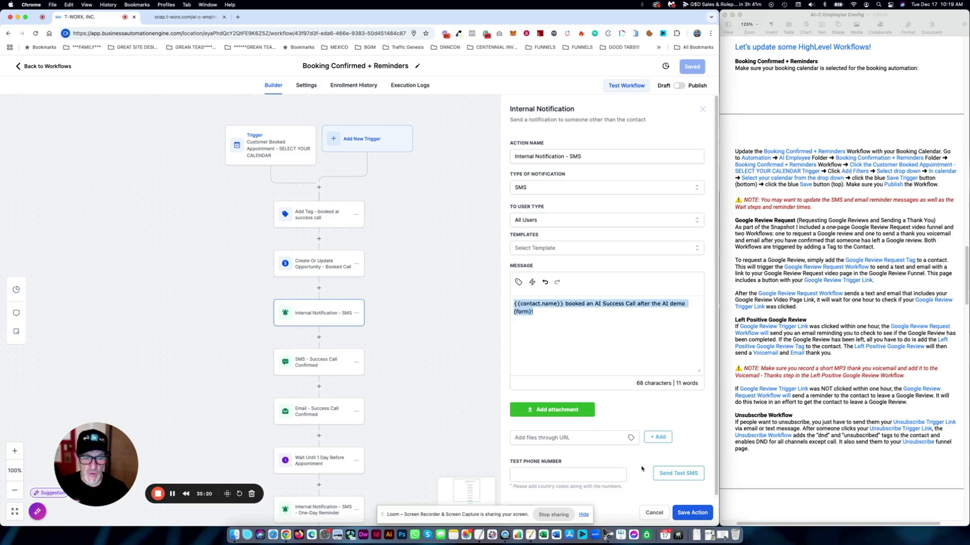
left_click(654, 512)
left_click(316, 364)
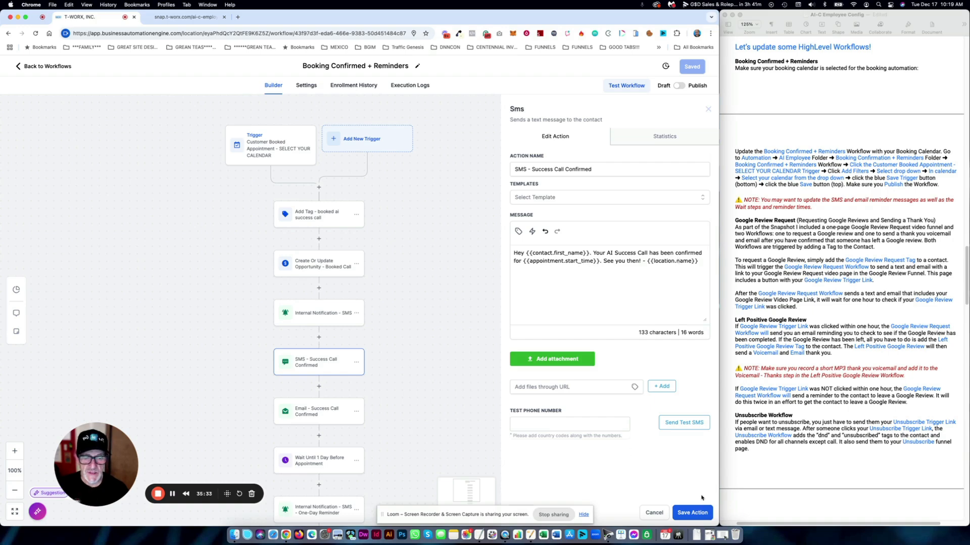
- Inspect the success-call SMS text, selecting its {{location.name}} variable, then close it
triple_click(684, 261)
double_click(684, 261)
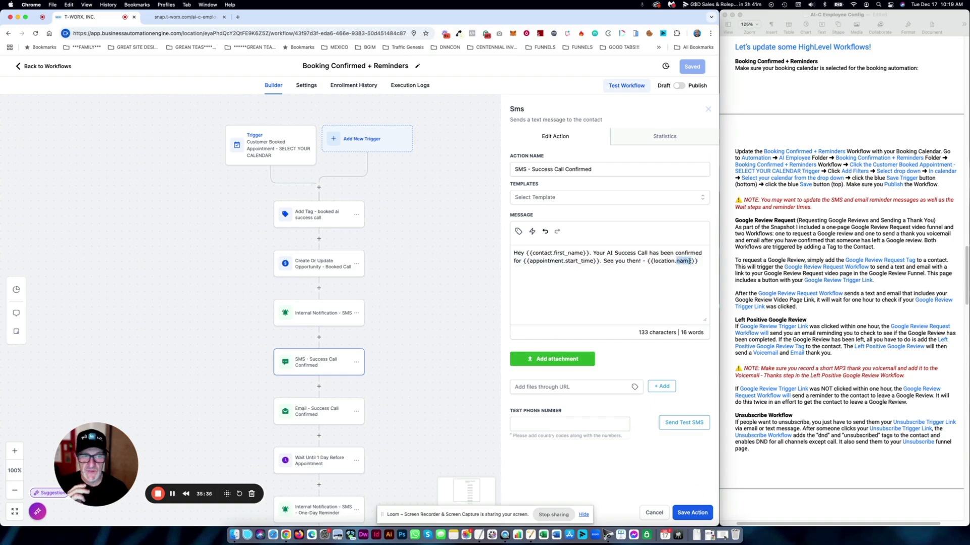
left_click_drag(698, 261, 647, 263)
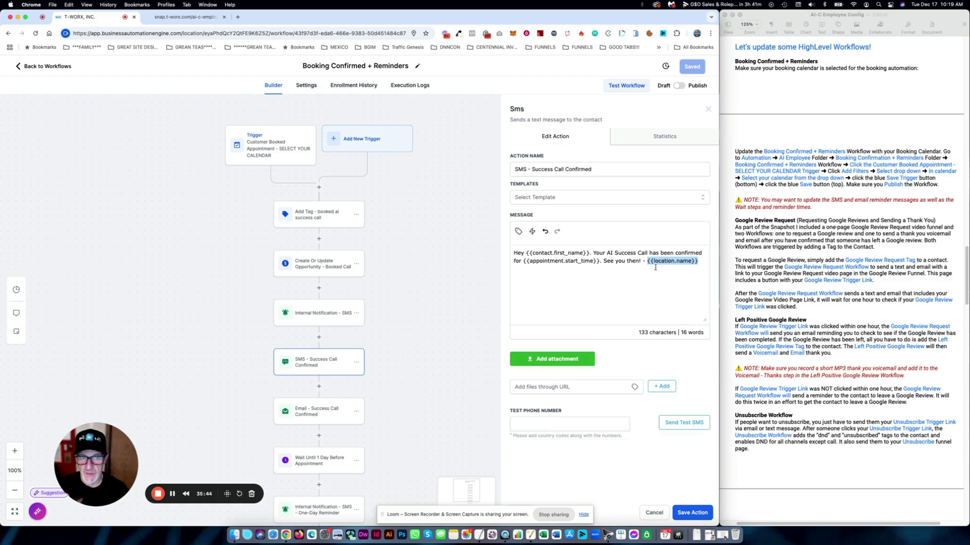
left_click(411, 341)
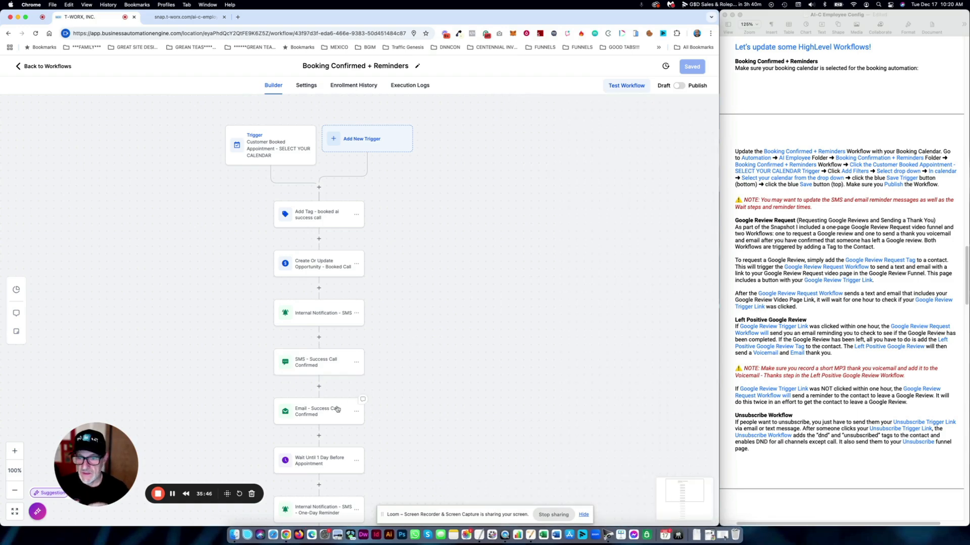
- Review the Email - Success Call Confirmed step and reminders, then cancel without saving
left_click(303, 411)
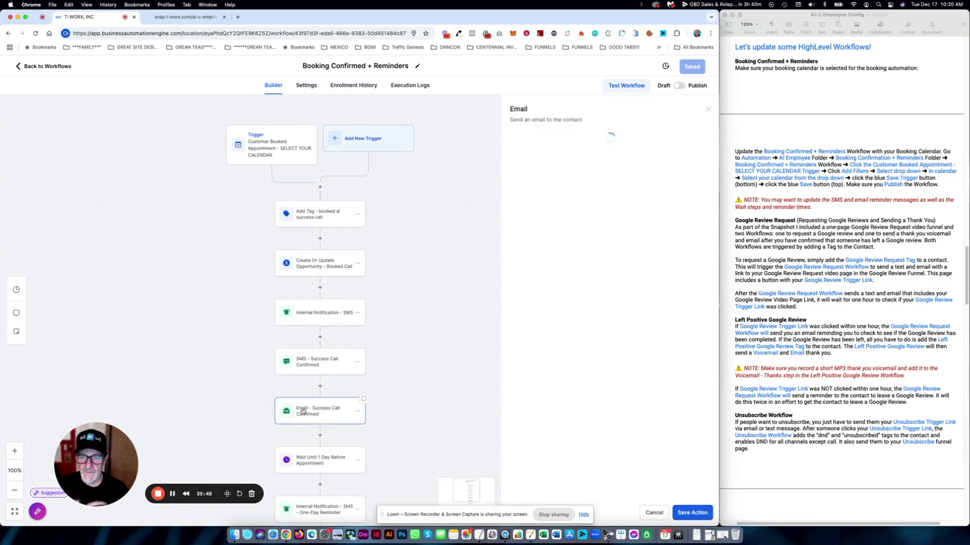
scroll(622, 365, "down", 2)
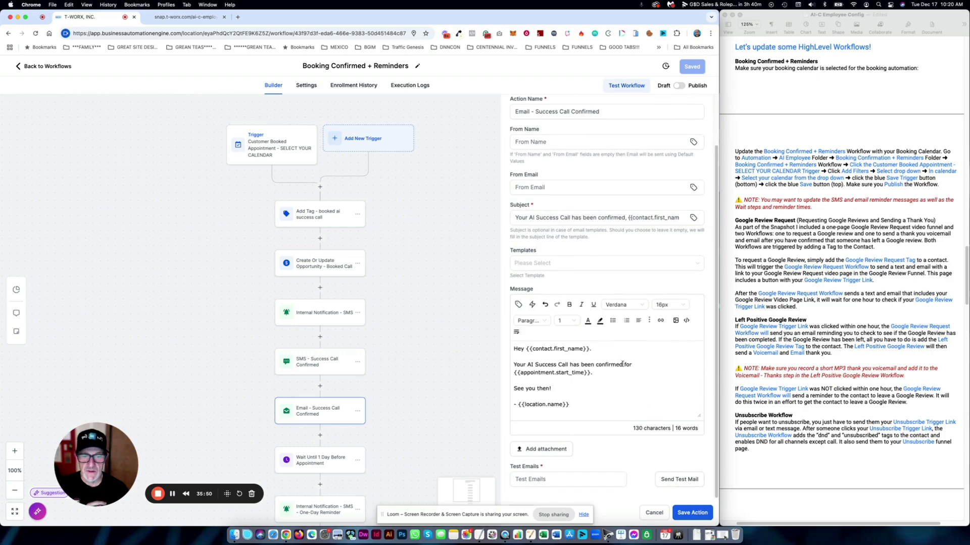
scroll(428, 356, "down", 3)
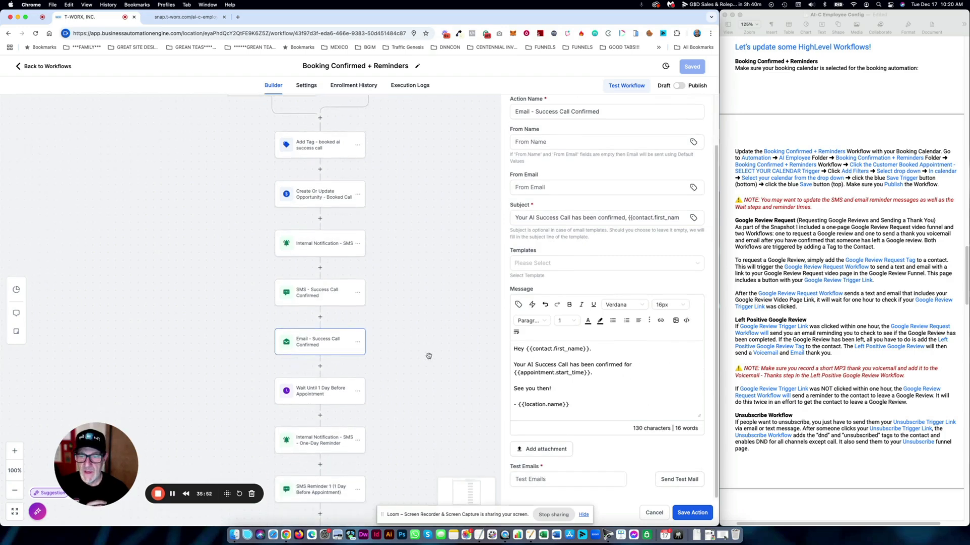
scroll(428, 356, "down", 4)
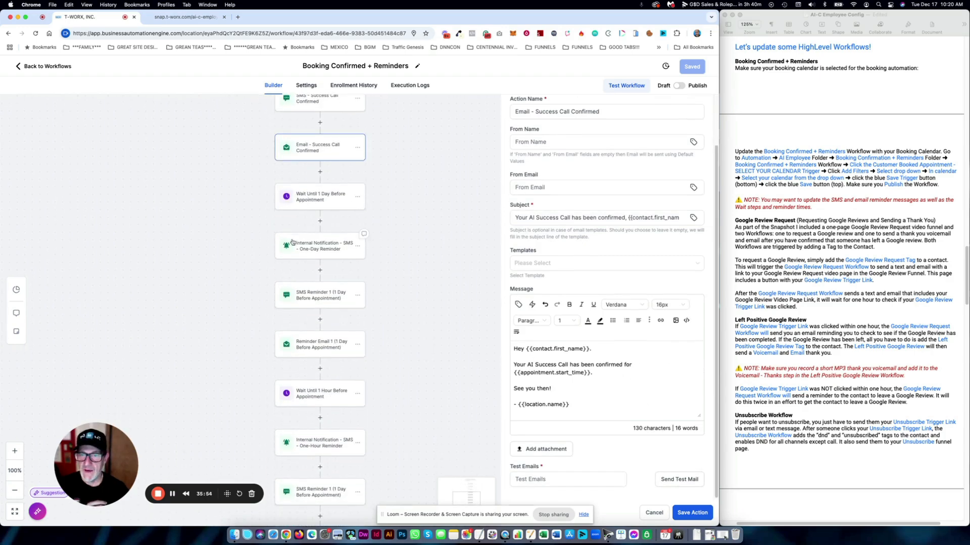
scroll(389, 349, "down", 2)
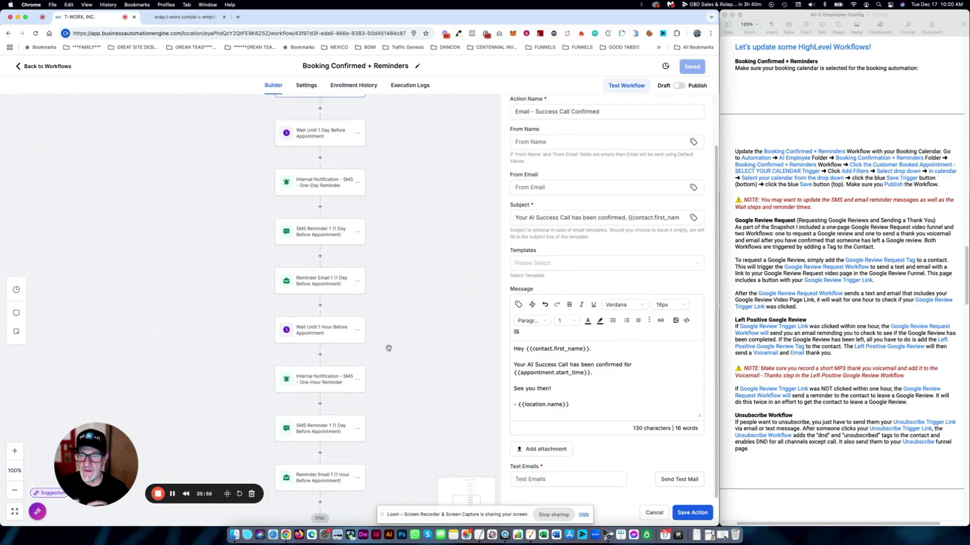
scroll(388, 348, "down", 2)
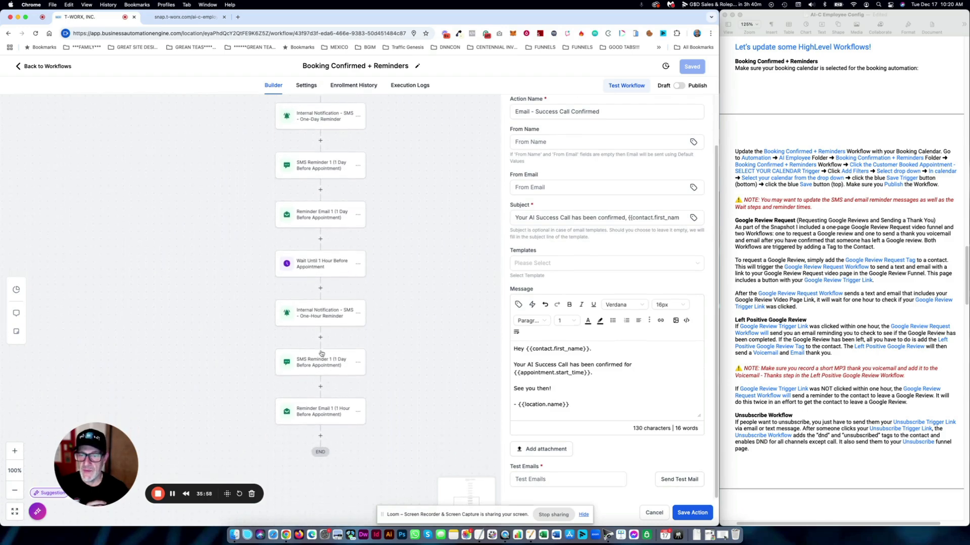
scroll(324, 295, "up", 2)
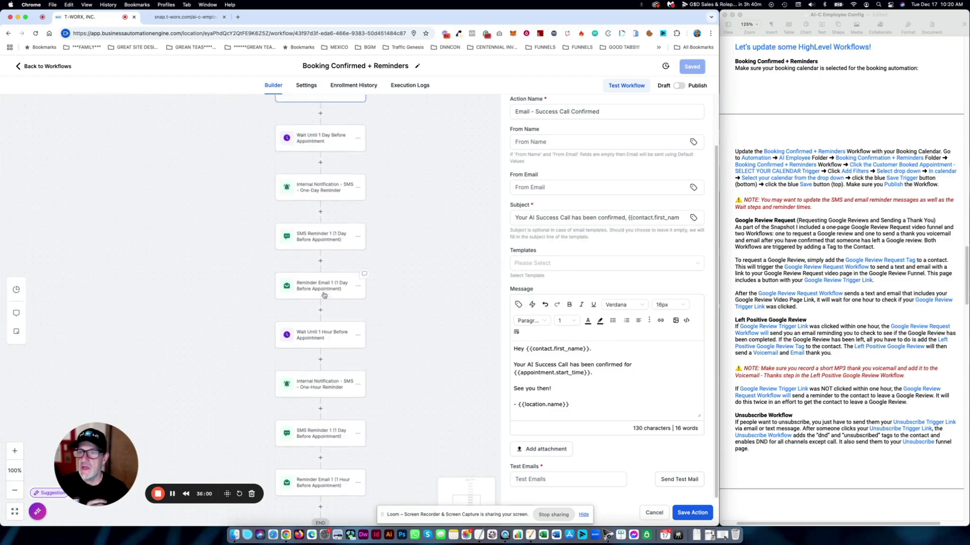
scroll(323, 296, "up", 5)
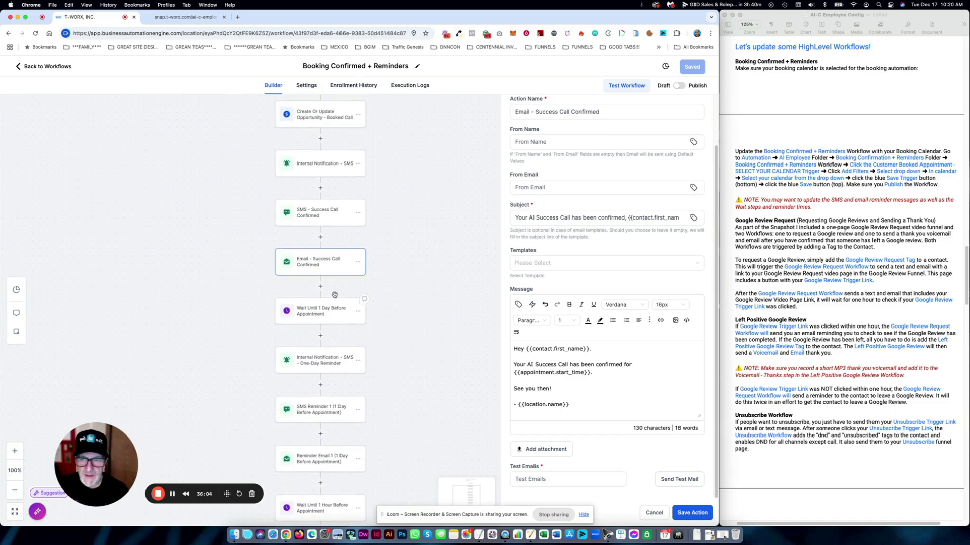
scroll(336, 295, "up", 2)
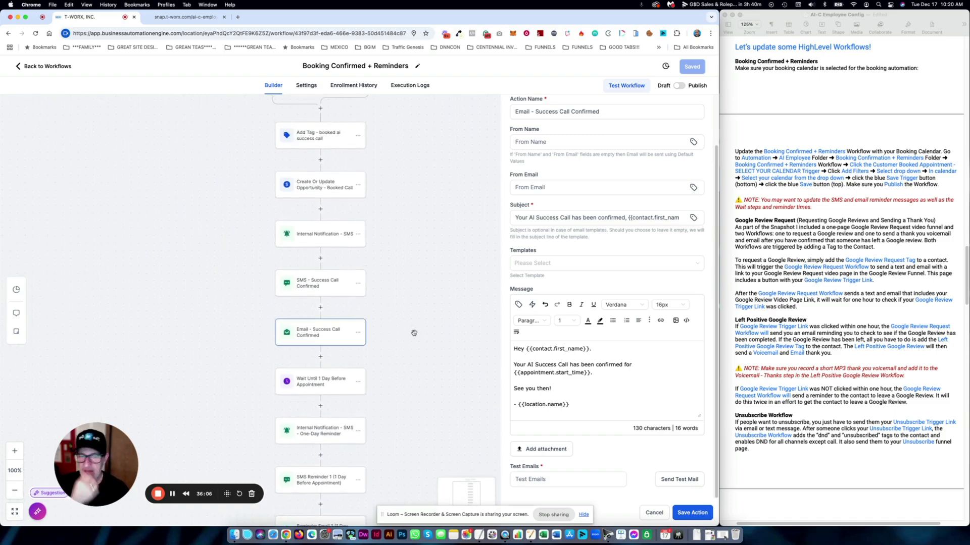
left_click(655, 513)
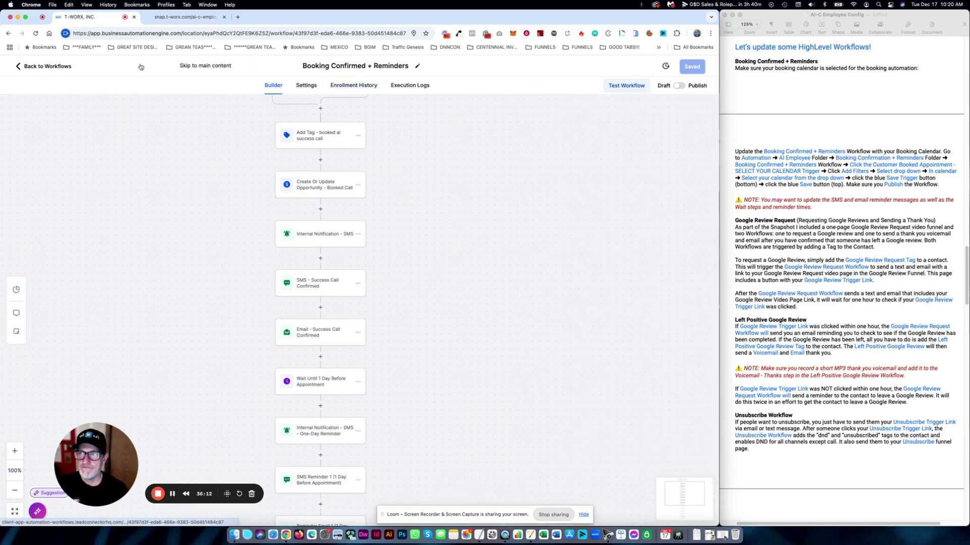
- Go back up to the top-level workflow folders and open Google Review > Google Review Request
left_click(60, 66)
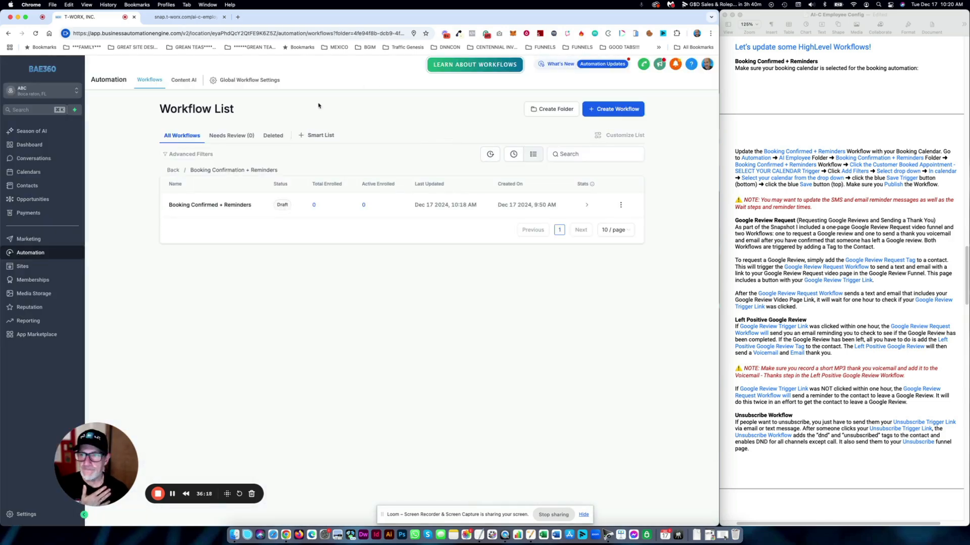
left_click(173, 170)
scroll(751, 194, "up", 2)
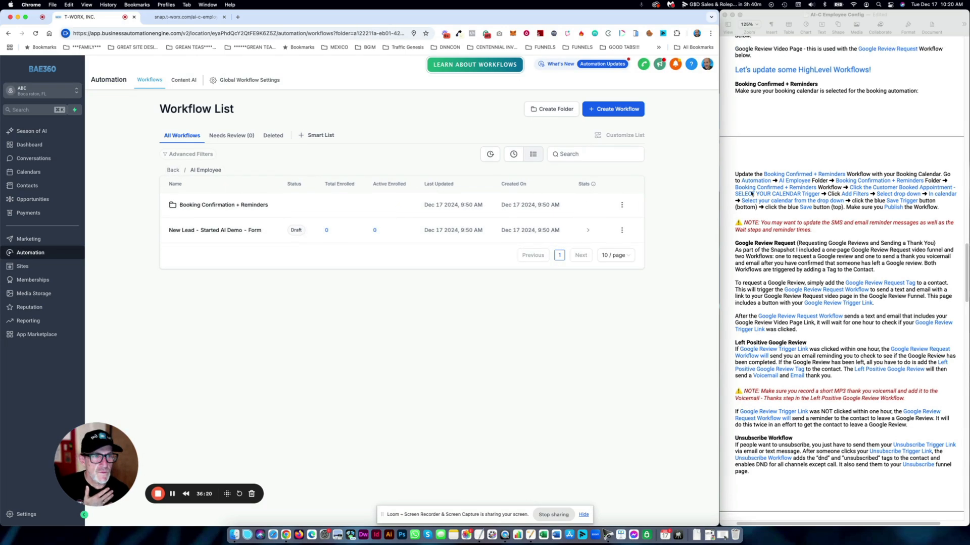
scroll(750, 193, "down", 1)
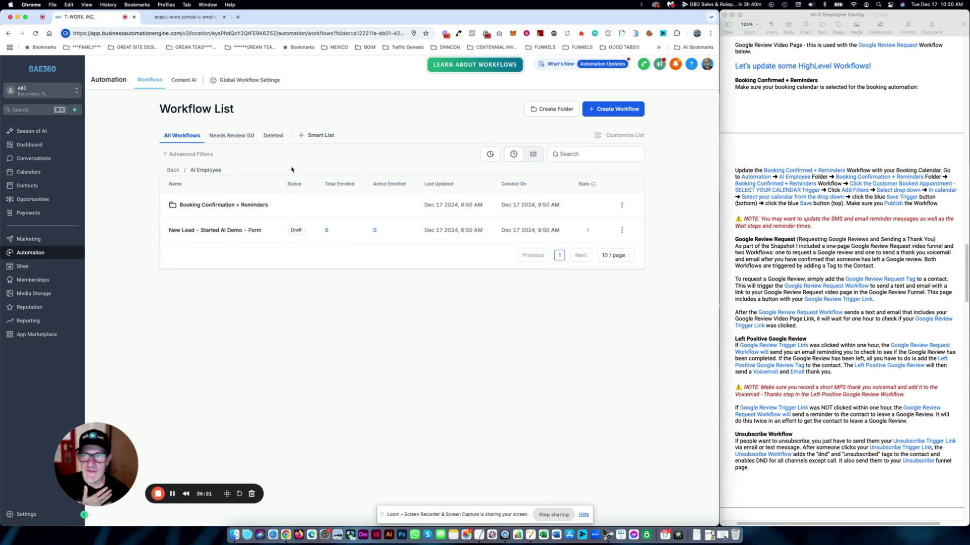
left_click(174, 170)
left_click(202, 257)
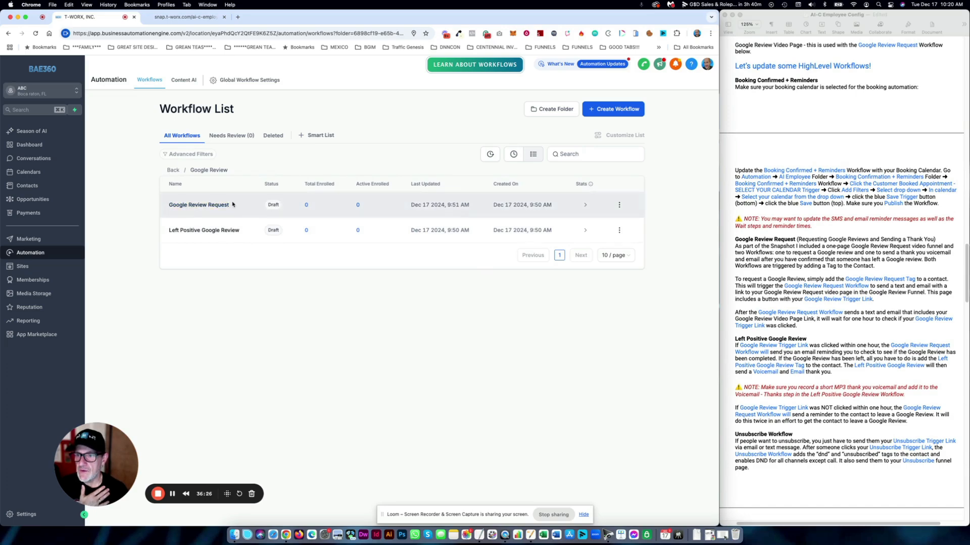
left_click(210, 207)
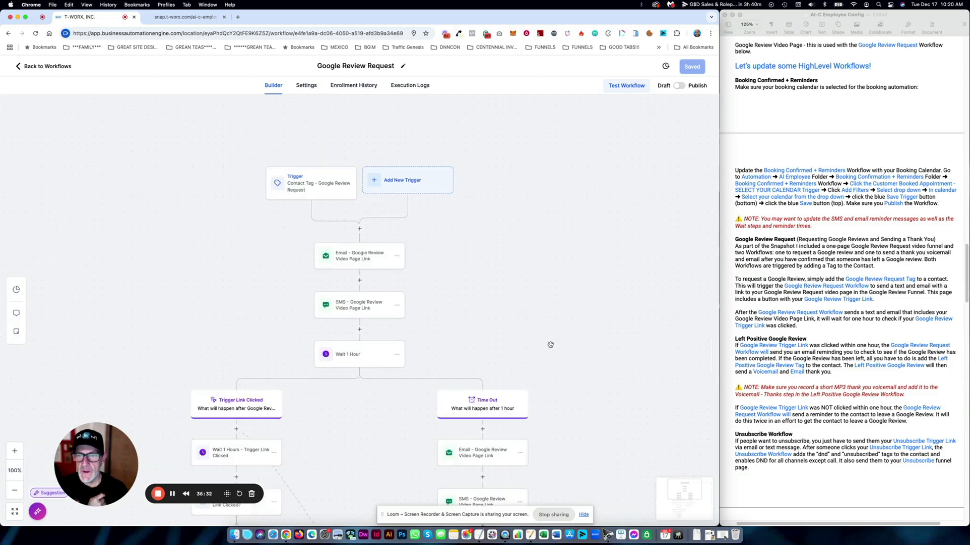
- Zoom out to survey the whole Google Review Request workflow, then restore full size
left_click(15, 491)
left_click(14, 491)
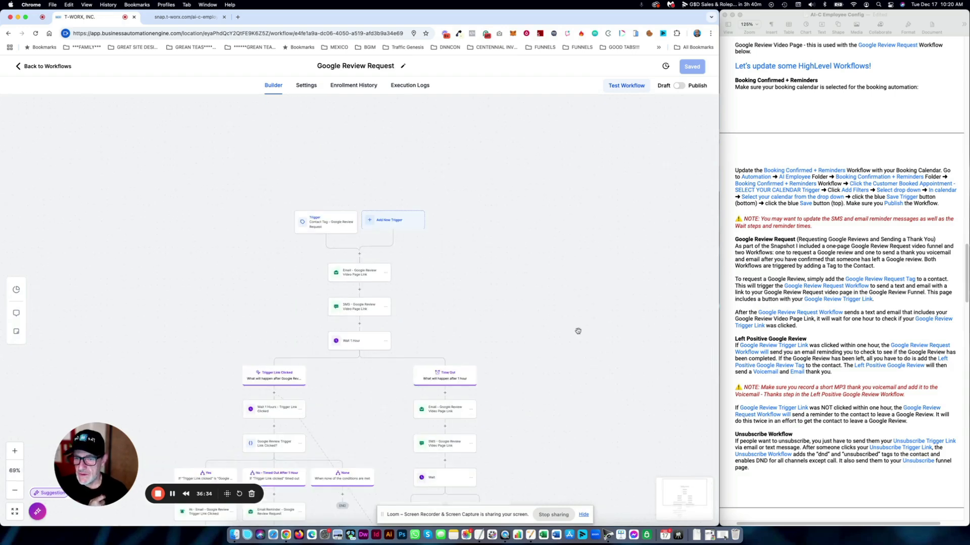
scroll(577, 331, "down", 10)
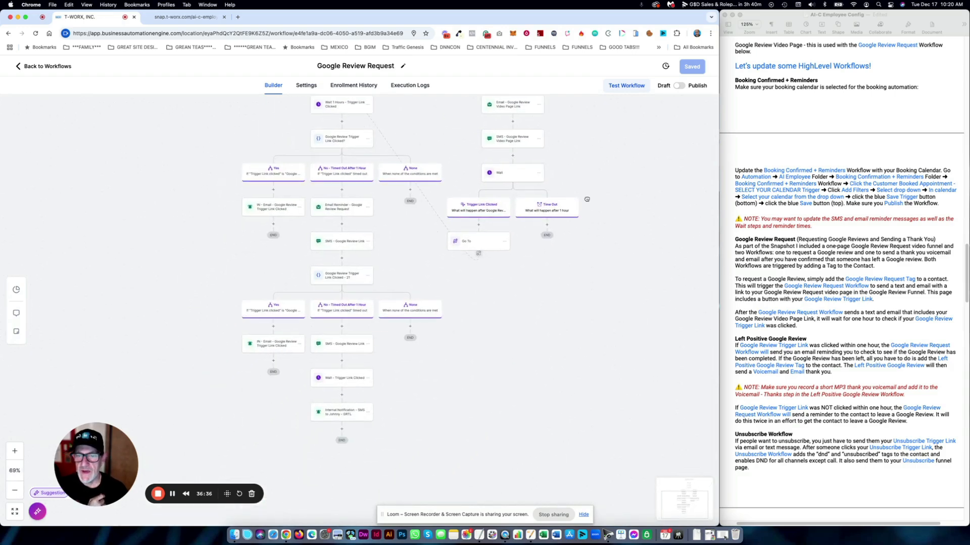
scroll(587, 199, "up", 8)
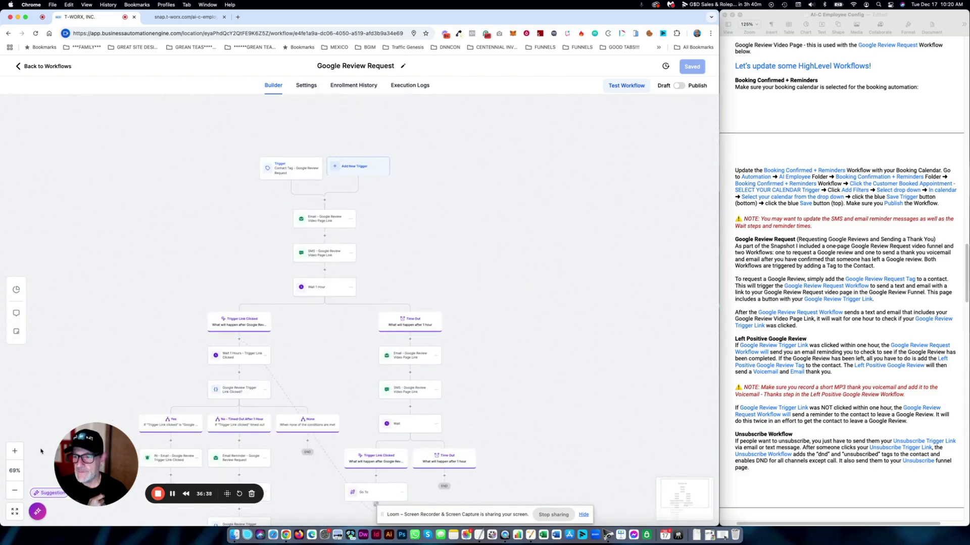
left_click(15, 451)
left_click(15, 451)
scroll(423, 242, "up", 1)
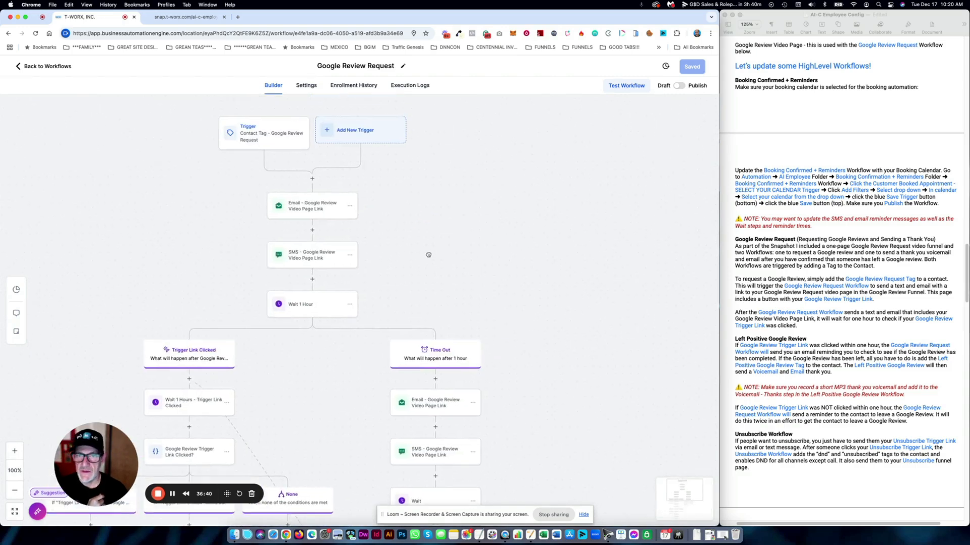
- Check the Google Review Request setup notes, then view the workflow's 'google review request' tag trigger
left_click(800, 239)
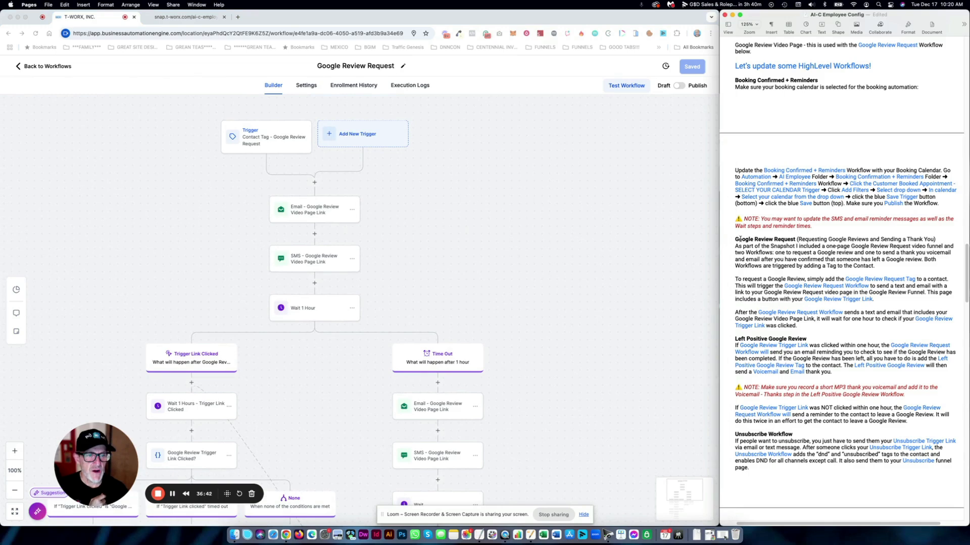
left_click_drag(732, 239, 910, 265)
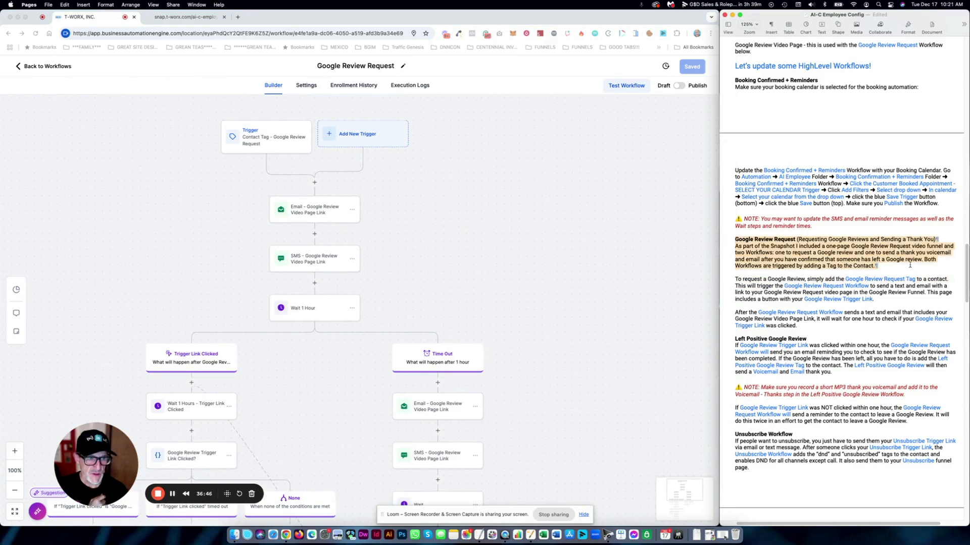
left_click(793, 247)
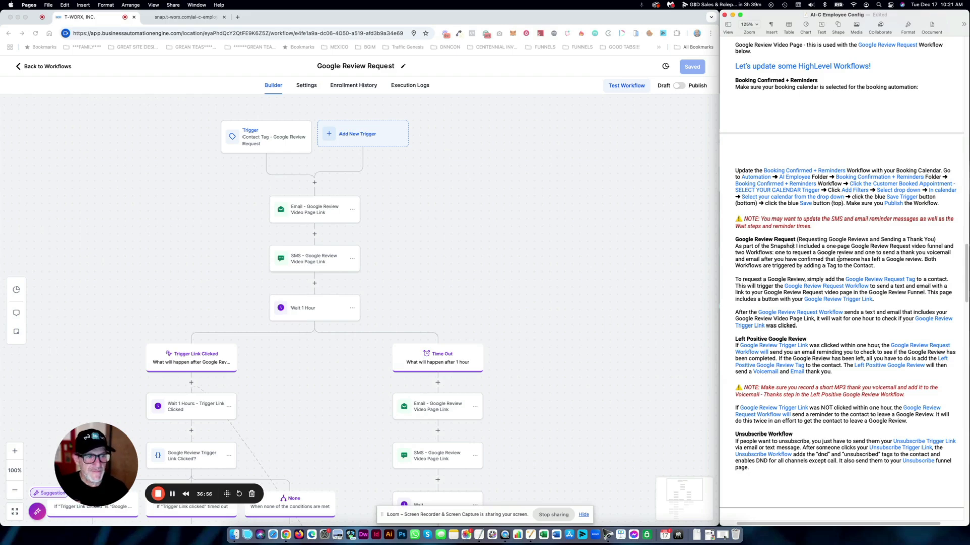
left_click(422, 194)
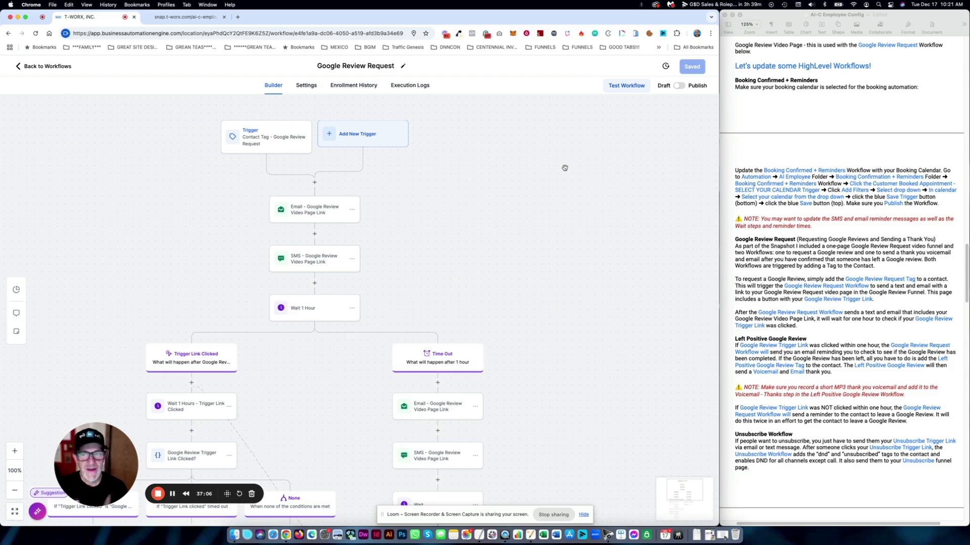
left_click(283, 144)
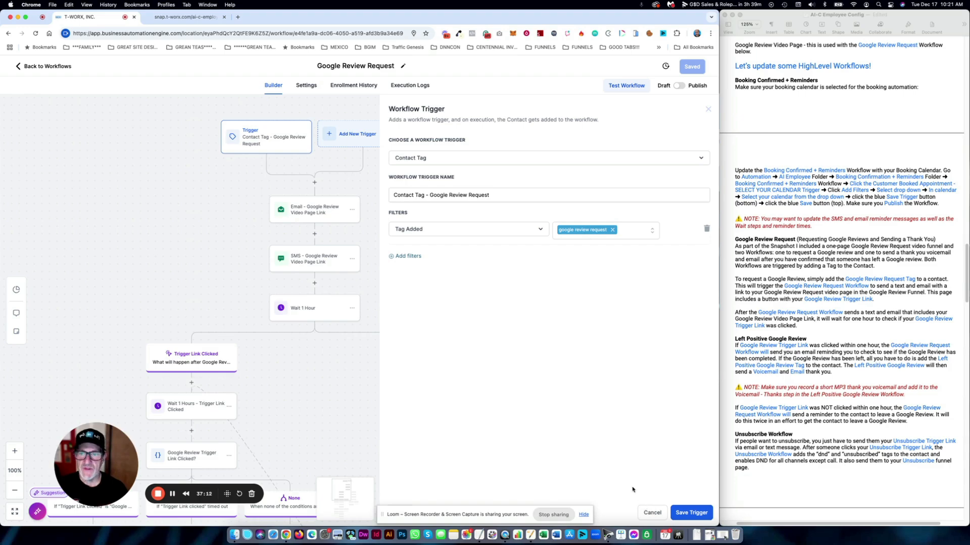
- Close the trigger panel and read through the review-request email step
left_click(651, 513)
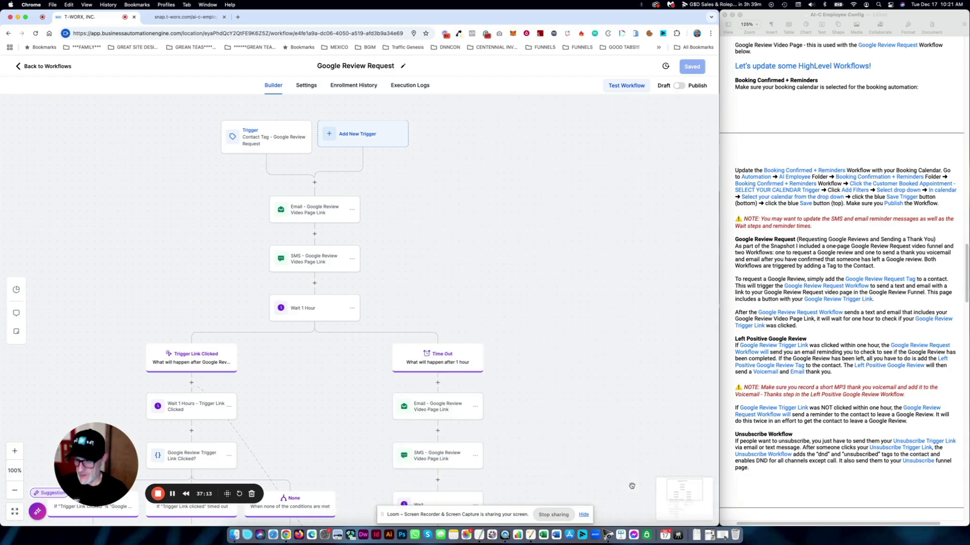
left_click(320, 213)
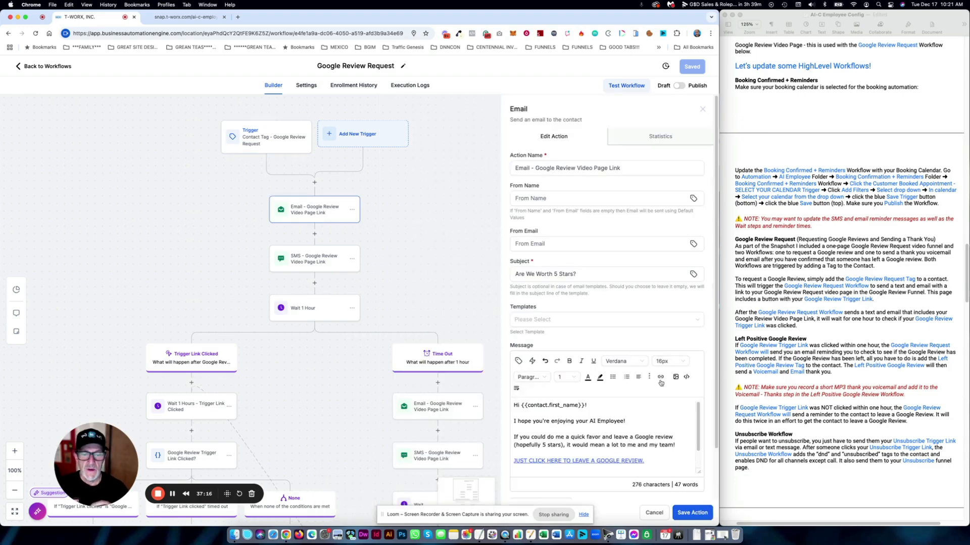
scroll(670, 400, "down", 1)
left_click_drag(646, 407, 514, 407)
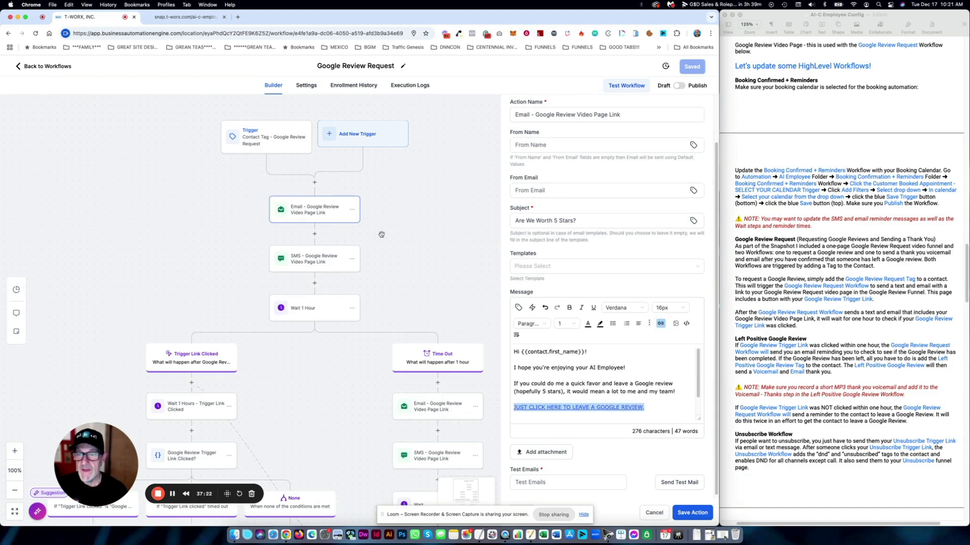
- Inspect the review-request SMS message text, then close it without saving
left_click(331, 256)
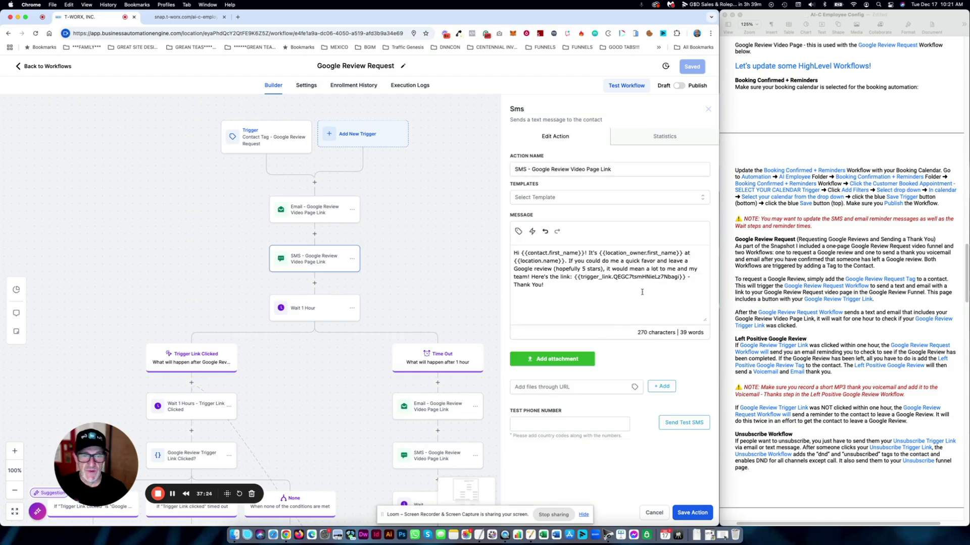
left_click_drag(642, 292, 510, 252)
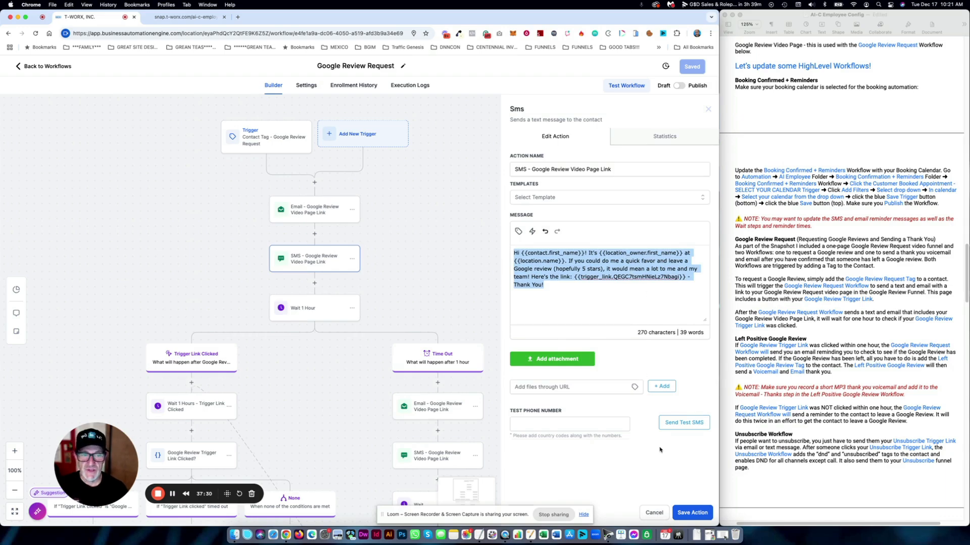
left_click(654, 513)
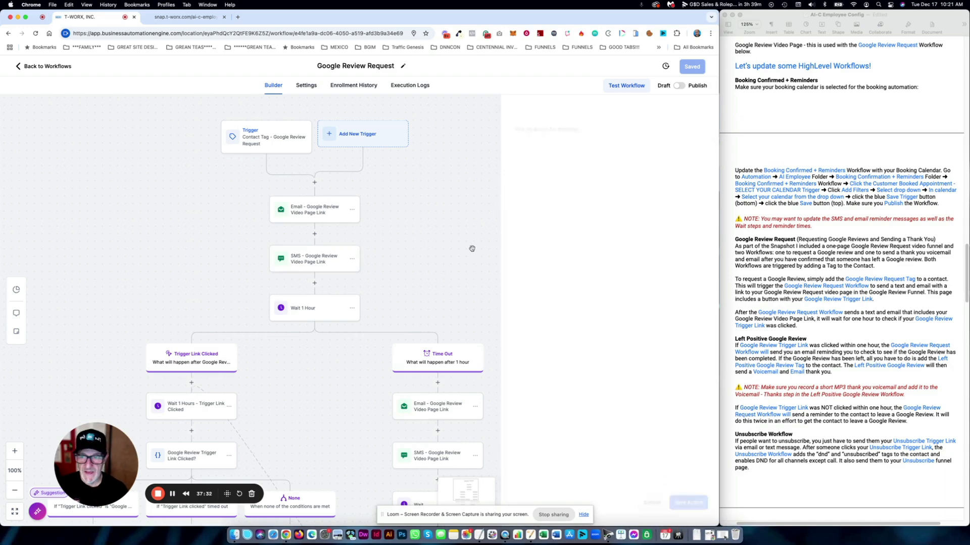
- Scroll the canvas down to the Trigger Link Clicked and Time Out branches
scroll(450, 242, "down", 5)
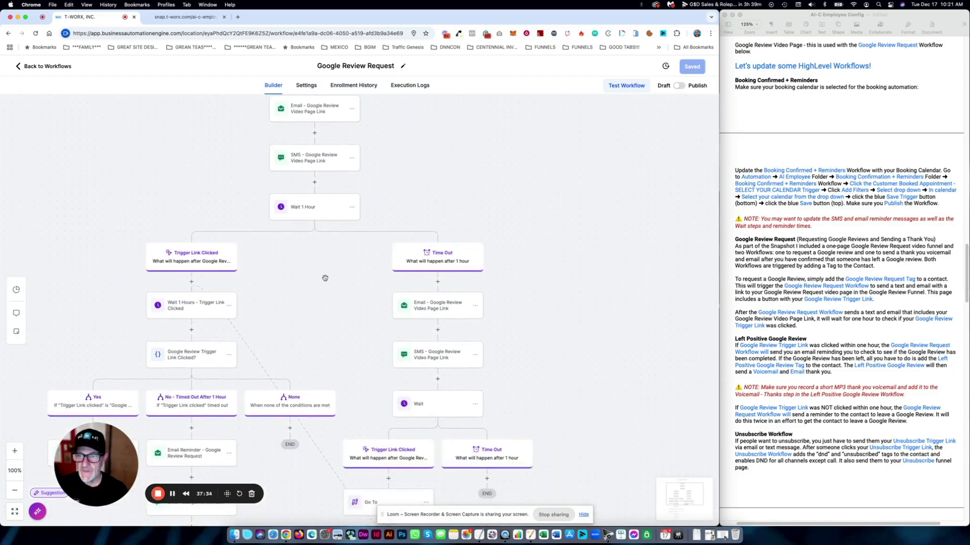
scroll(326, 263, "down", 2)
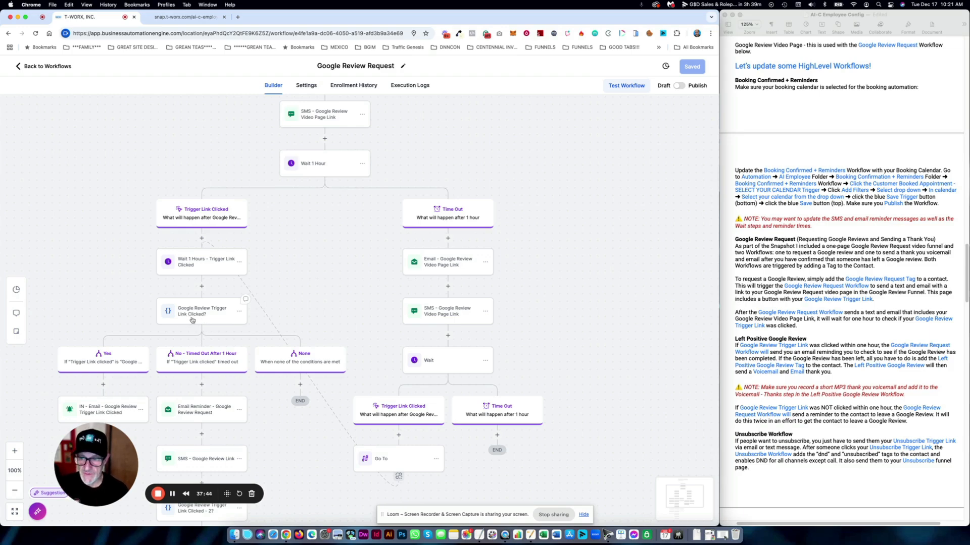
scroll(302, 303, "down", 2)
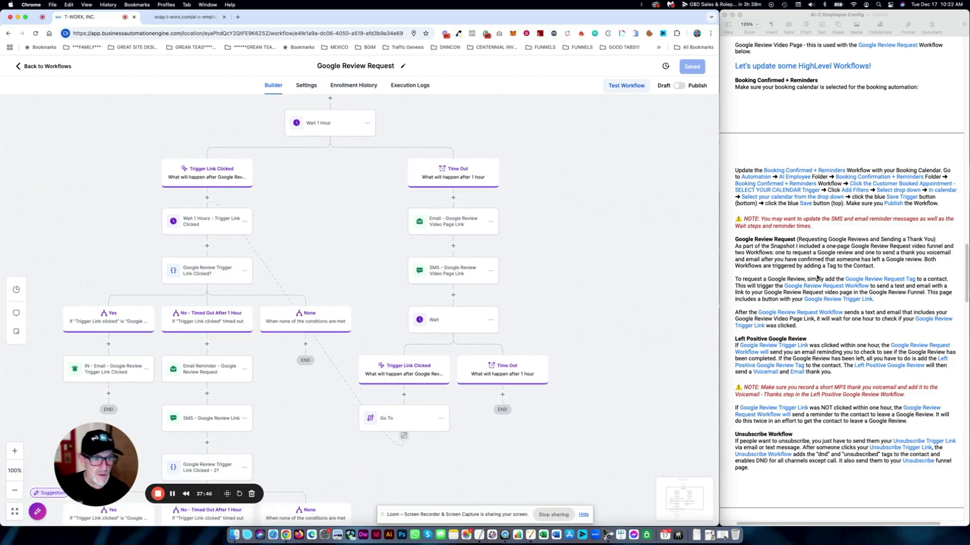
- Read the one-hour wait explanation in the setup notes and return to the workflow canvas
left_click(819, 279)
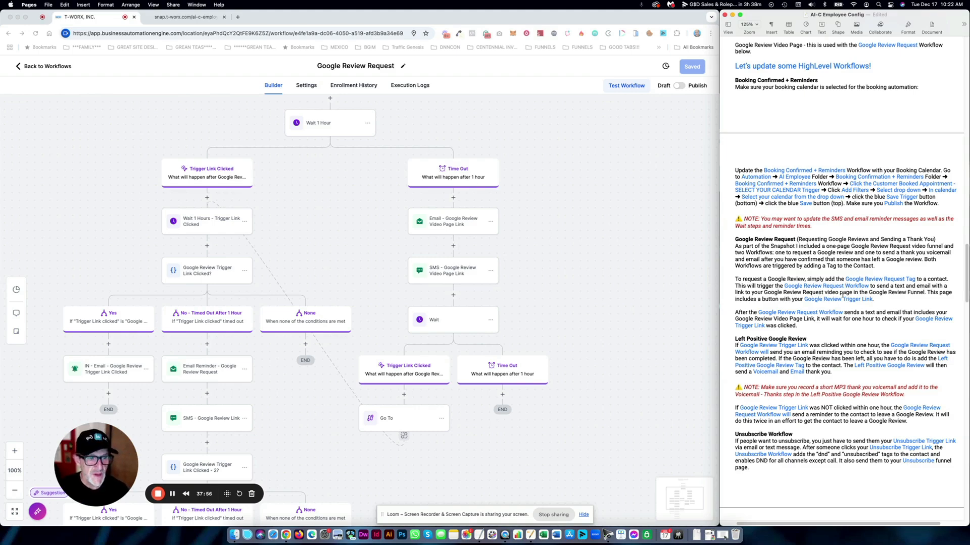
left_click_drag(848, 333, 841, 322)
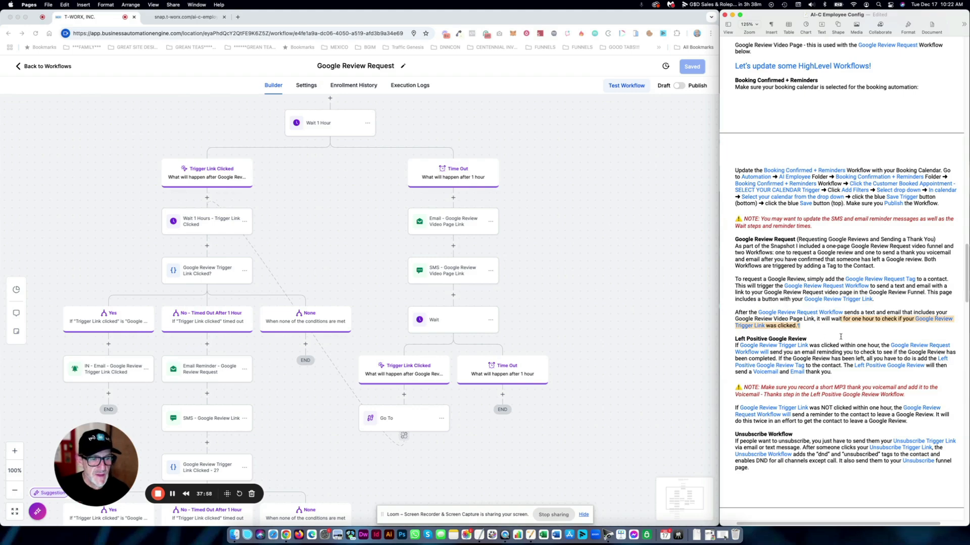
left_click(830, 332)
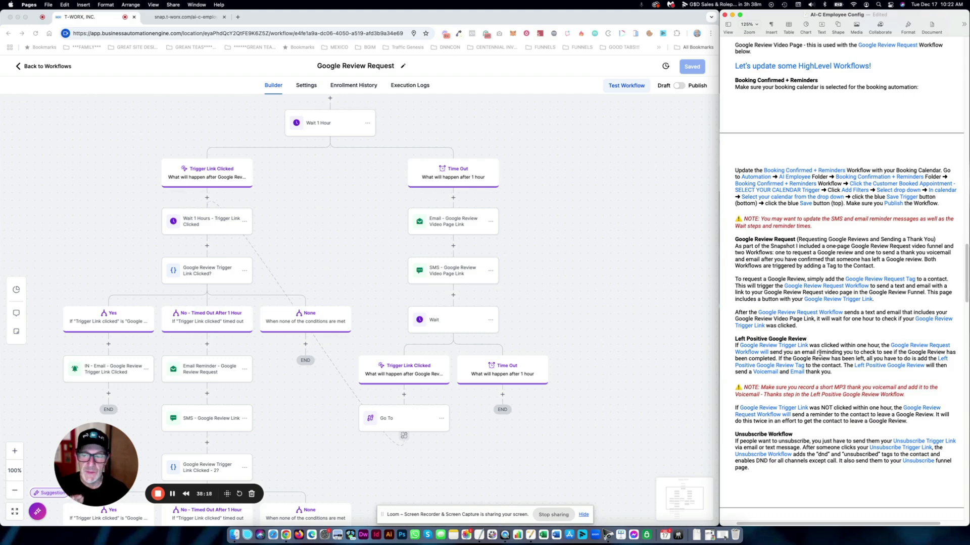
left_click(555, 306)
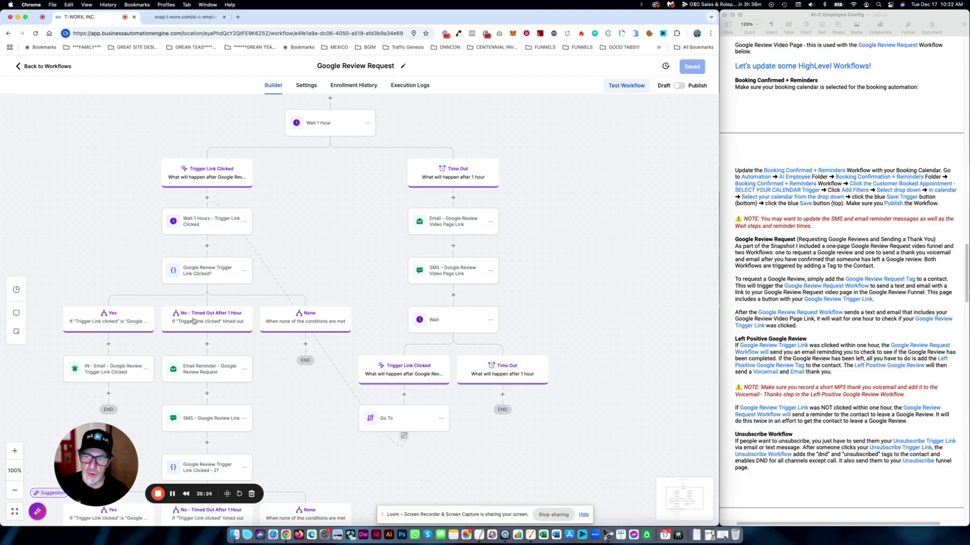
scroll(302, 269, "down", 2)
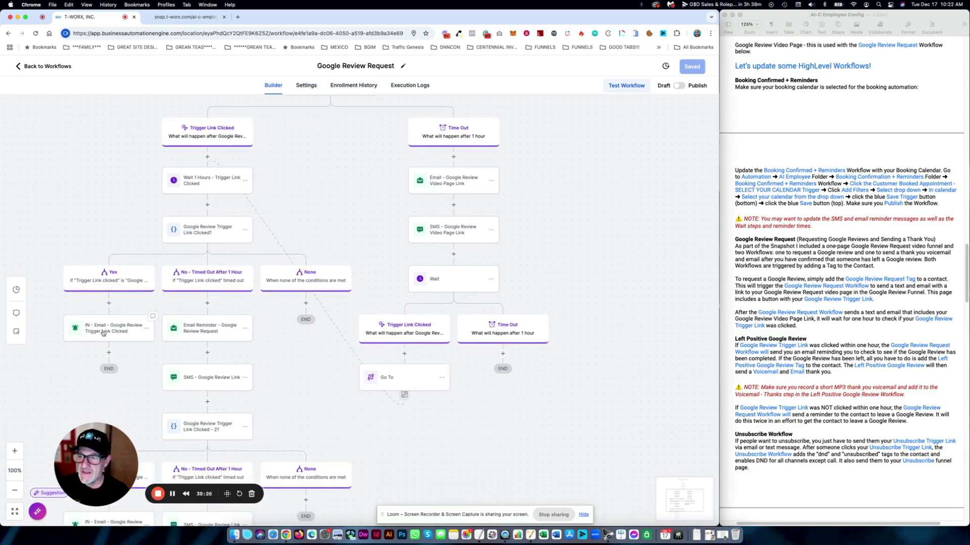
- Open the IN - Email notification and locate the 'left positive google review' tag name
left_click(103, 332)
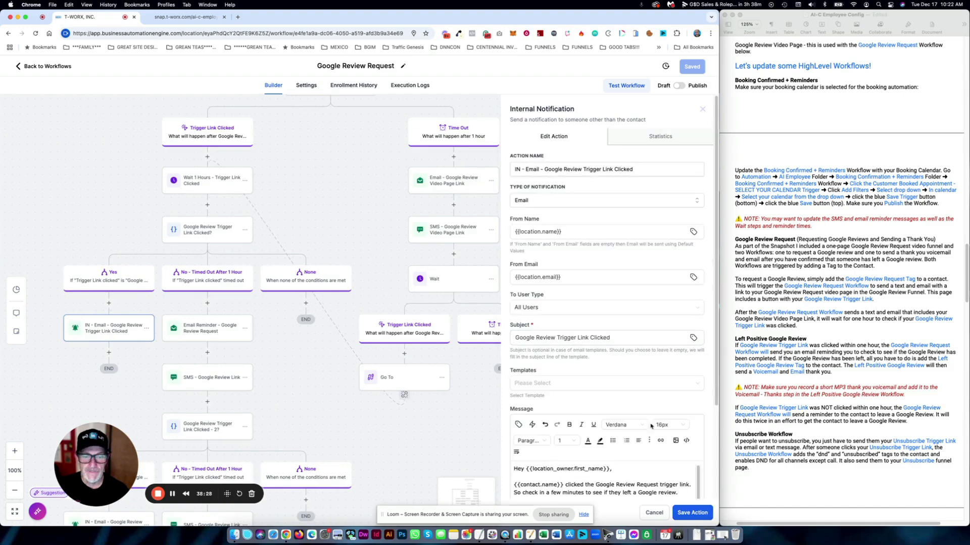
scroll(574, 368, "down", 3)
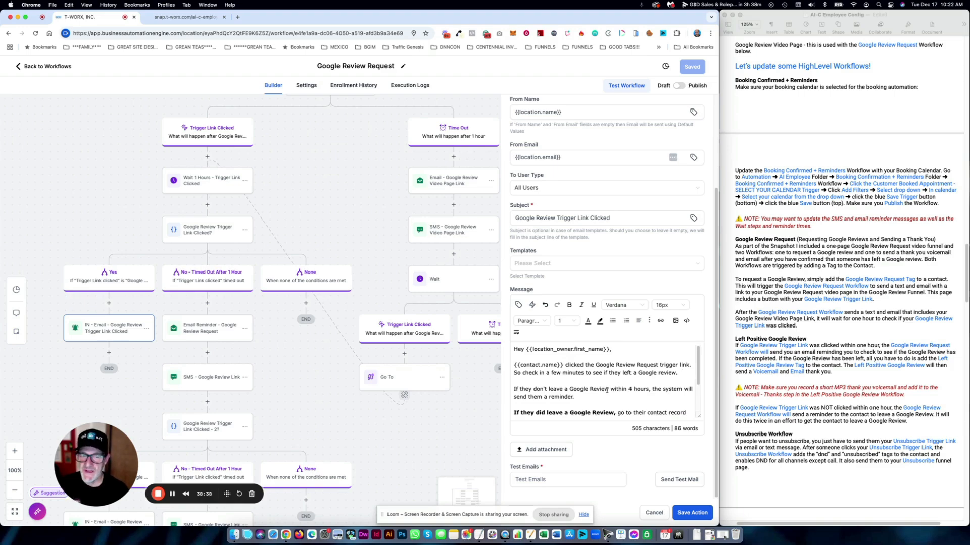
scroll(635, 389, "down", 3)
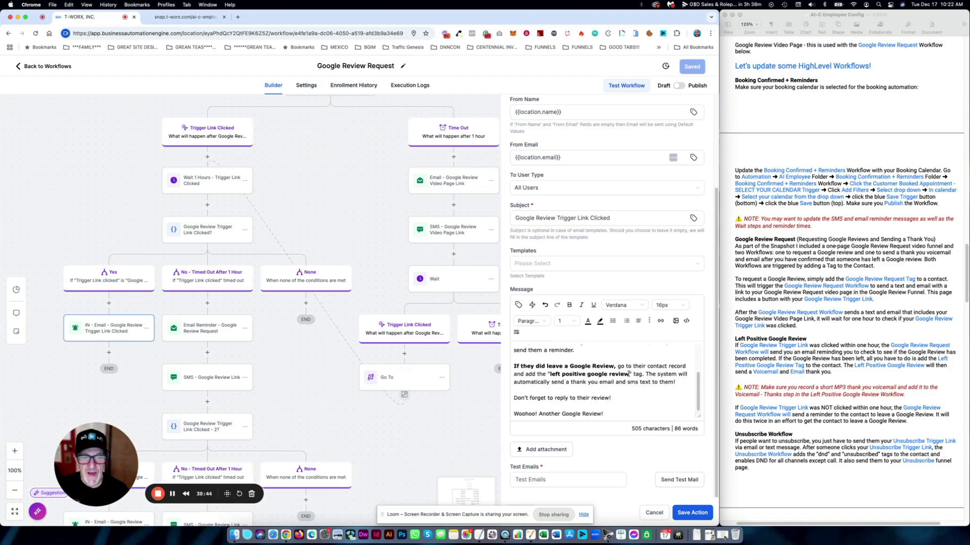
left_click_drag(629, 375, 550, 374)
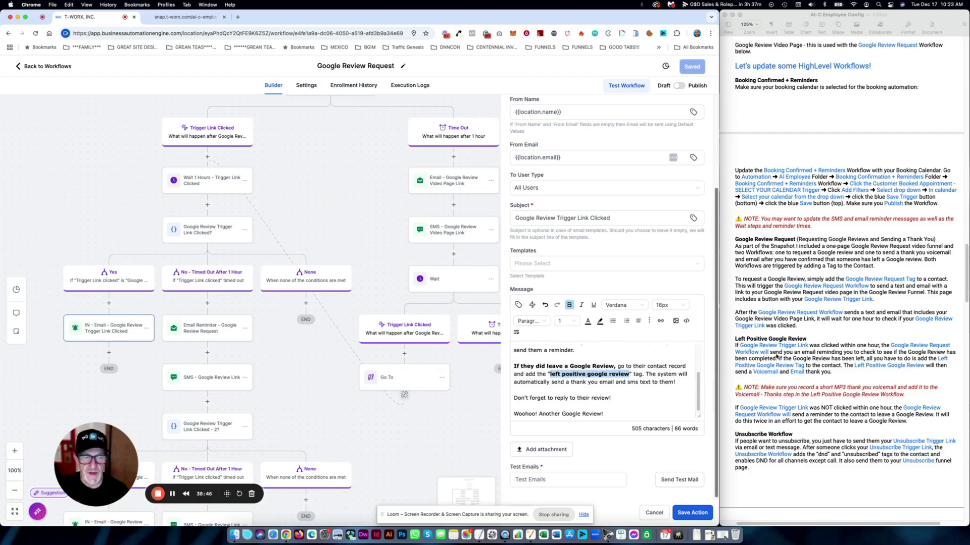
- Compare the tag name against the Left Positive Google Review notes, then go back to Workflows
left_click(776, 356)
left_click(817, 339)
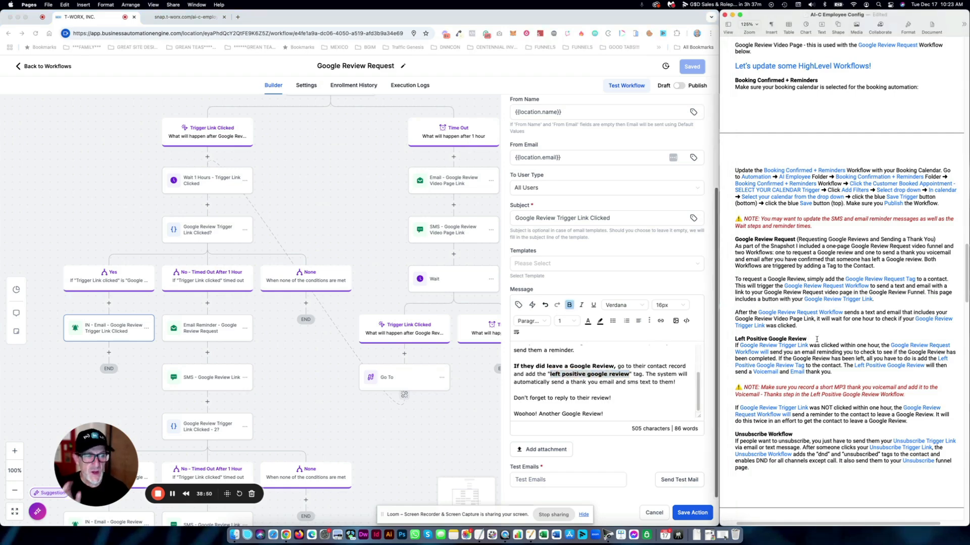
left_click(613, 376)
left_click(622, 375)
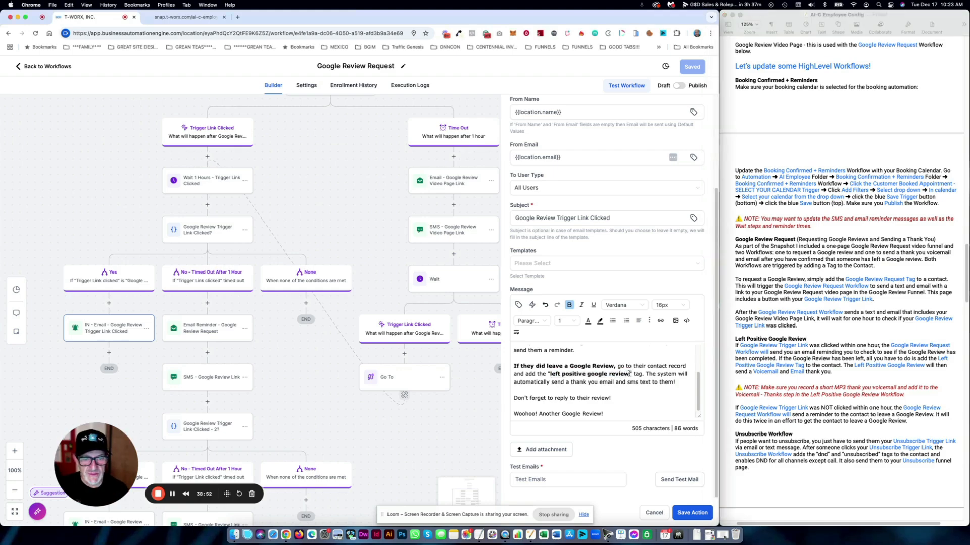
left_click_drag(629, 375, 550, 374)
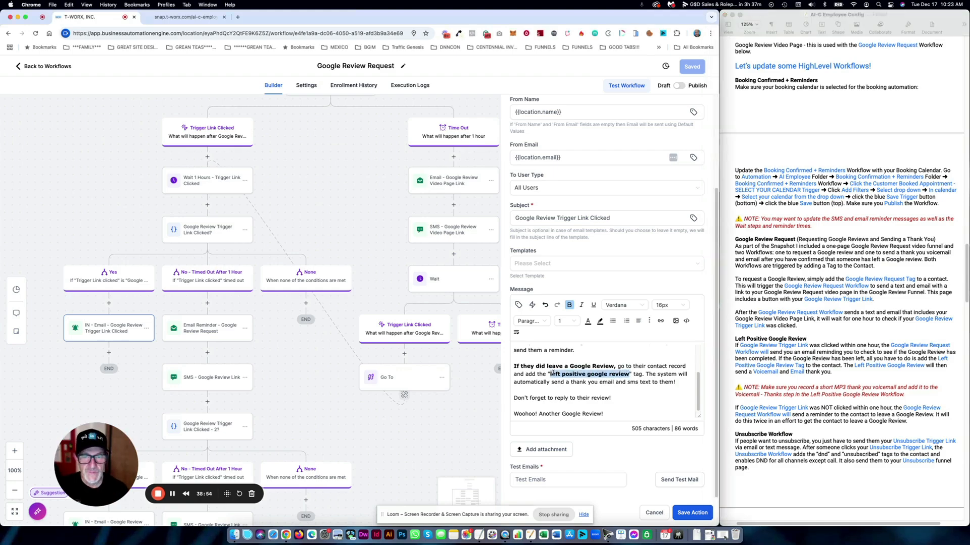
left_click(57, 66)
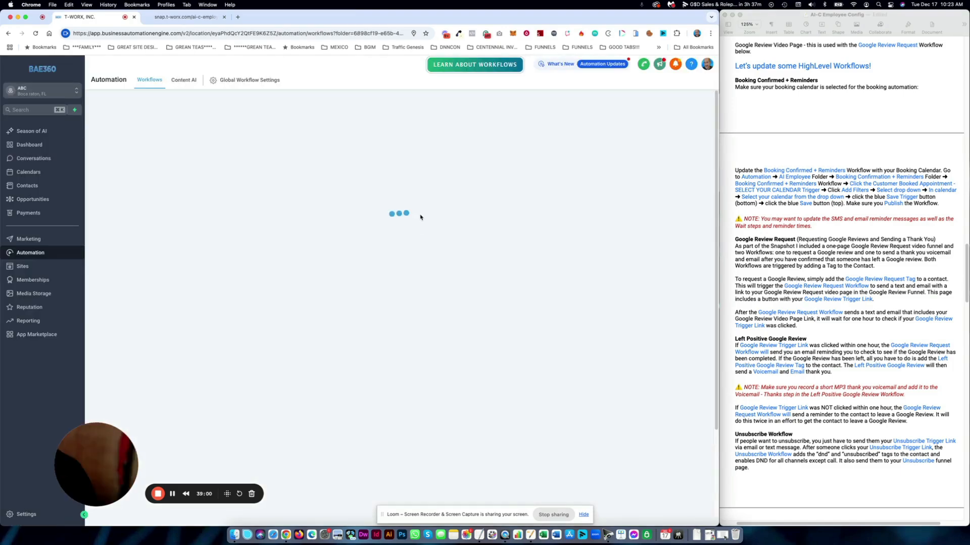
- Open Left Positive Google Review, check its trigger and Remove From Workflow cards, then view Voicemail - Thanks
left_click(190, 231)
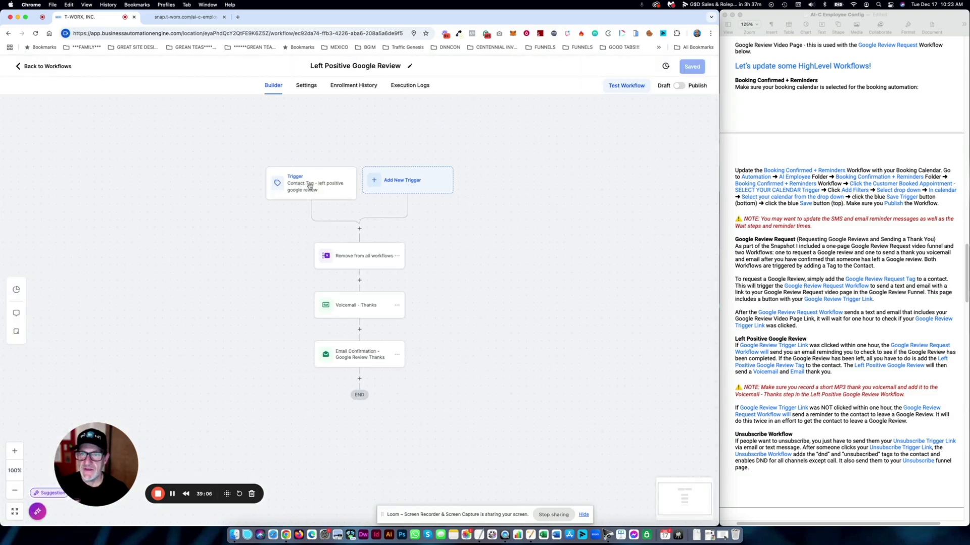
left_click(317, 185)
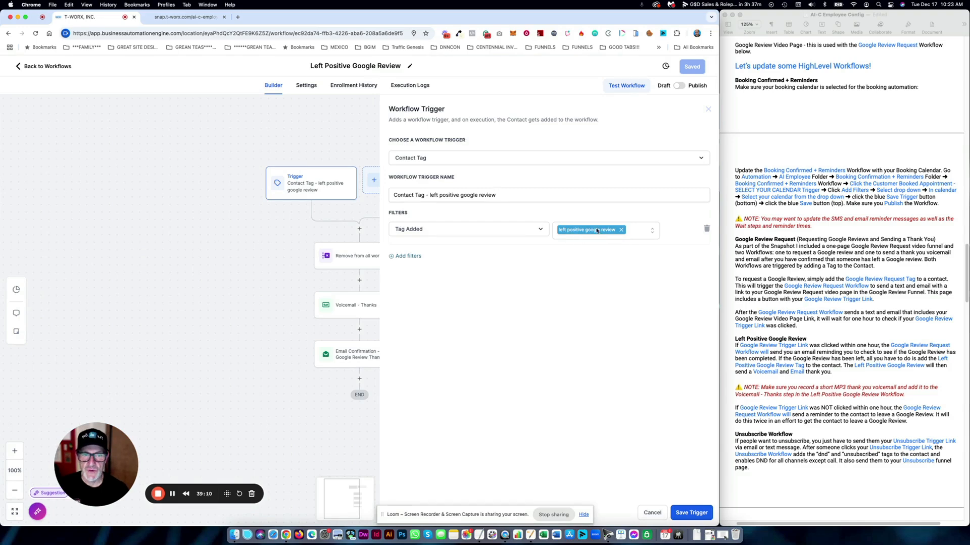
left_click(651, 513)
left_click(367, 257)
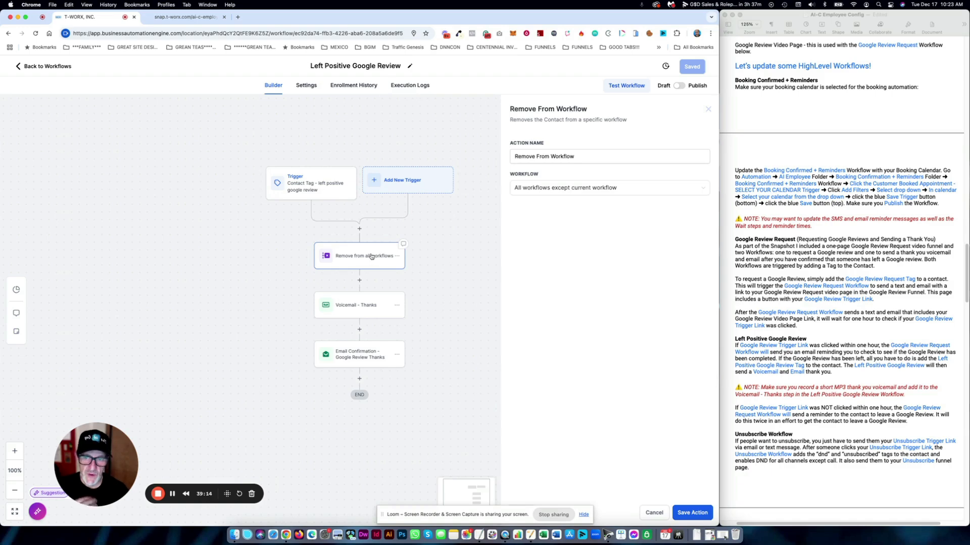
left_click(370, 309)
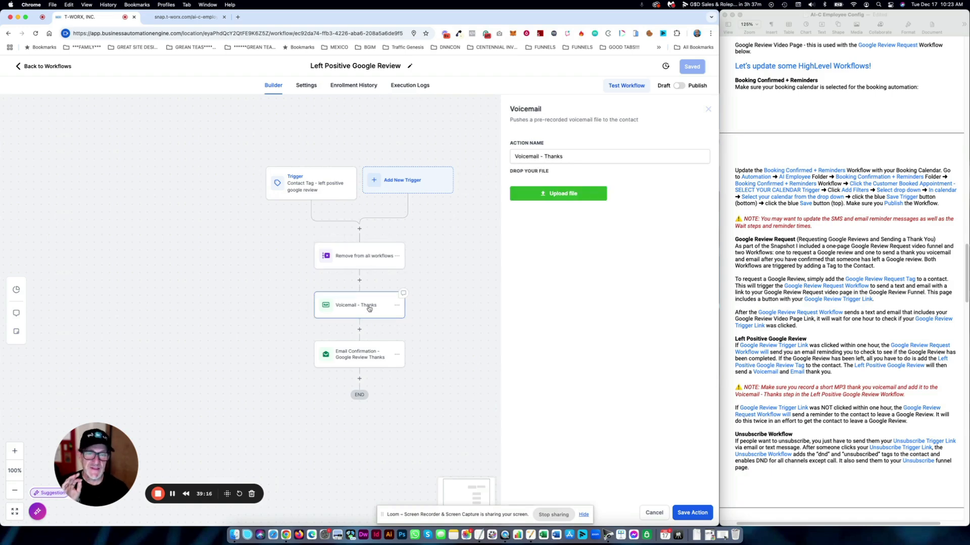
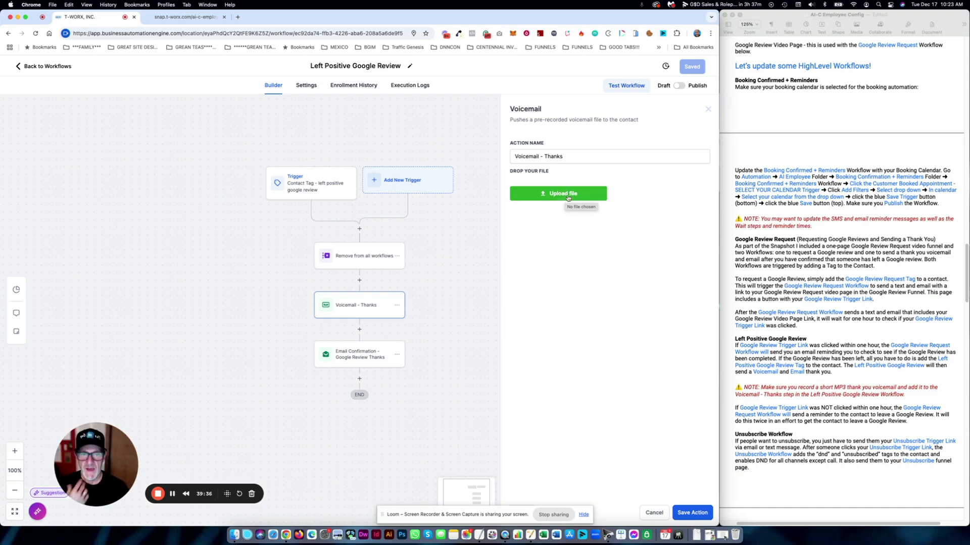
- Read the Email Confirmation – Google Review Thanks message body, then close it unchanged
left_click(364, 358)
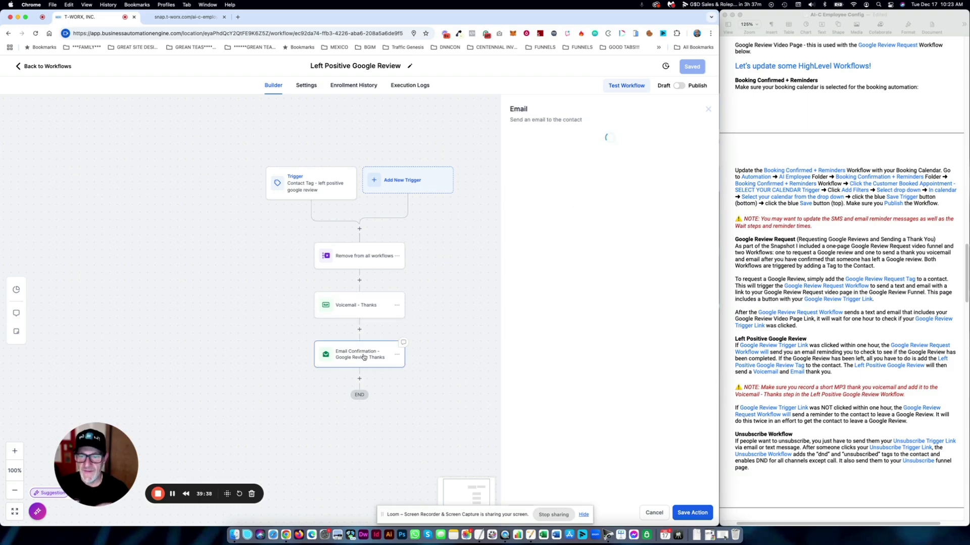
scroll(639, 427, "down", 1)
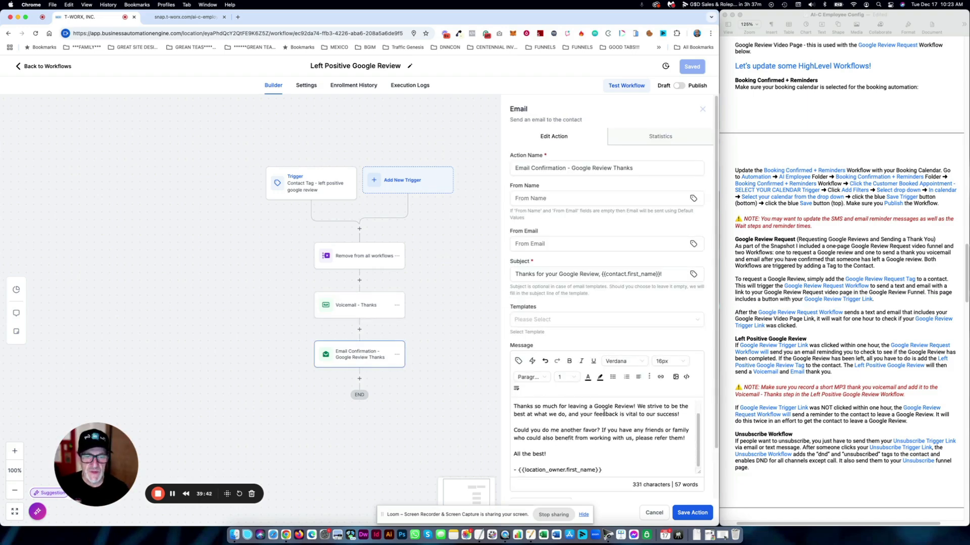
scroll(653, 415, "up", 1)
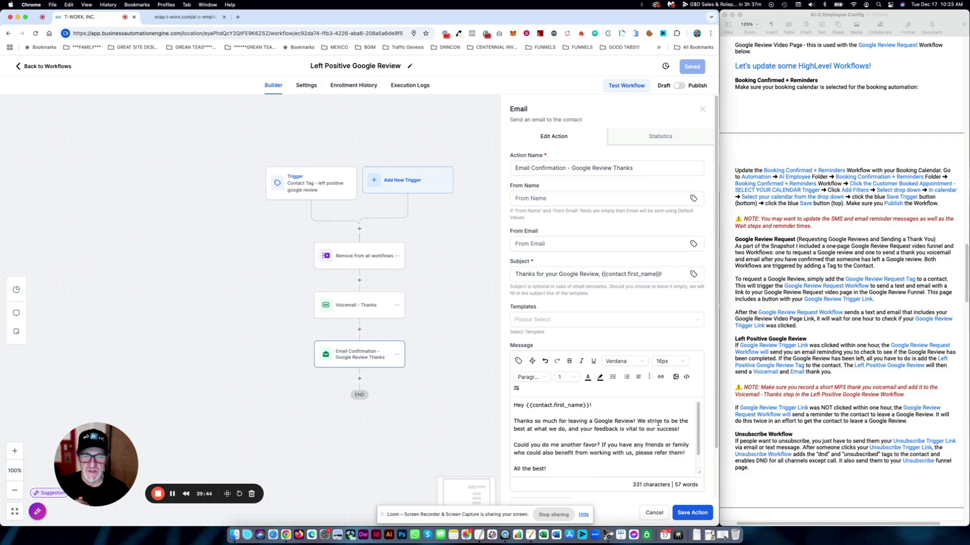
left_click_drag(681, 429, 516, 422)
scroll(616, 419, "down", 1)
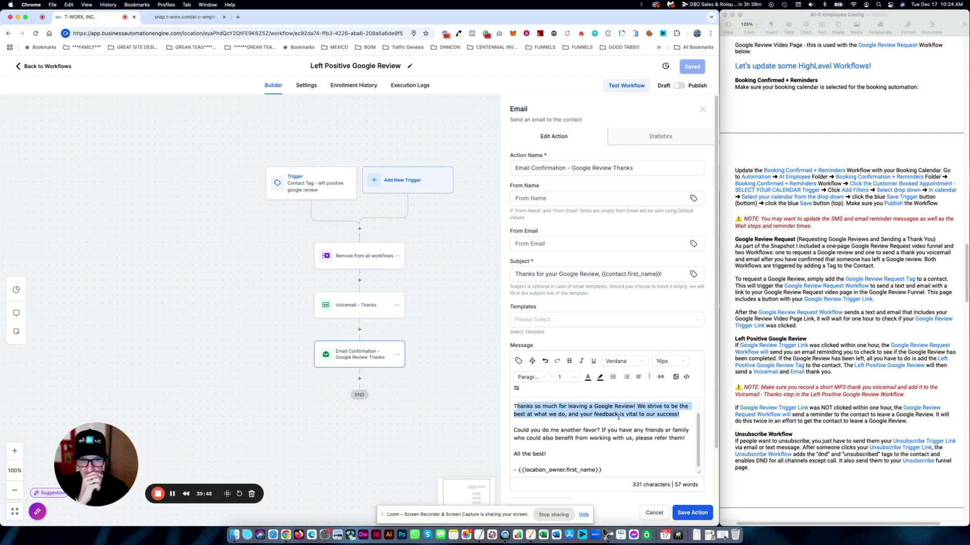
left_click(583, 420)
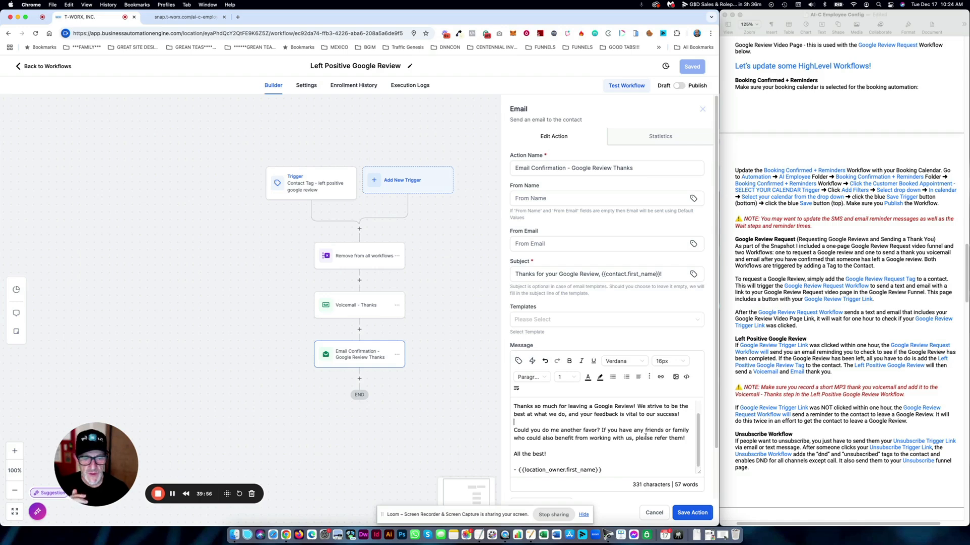
scroll(645, 437, "down", 2)
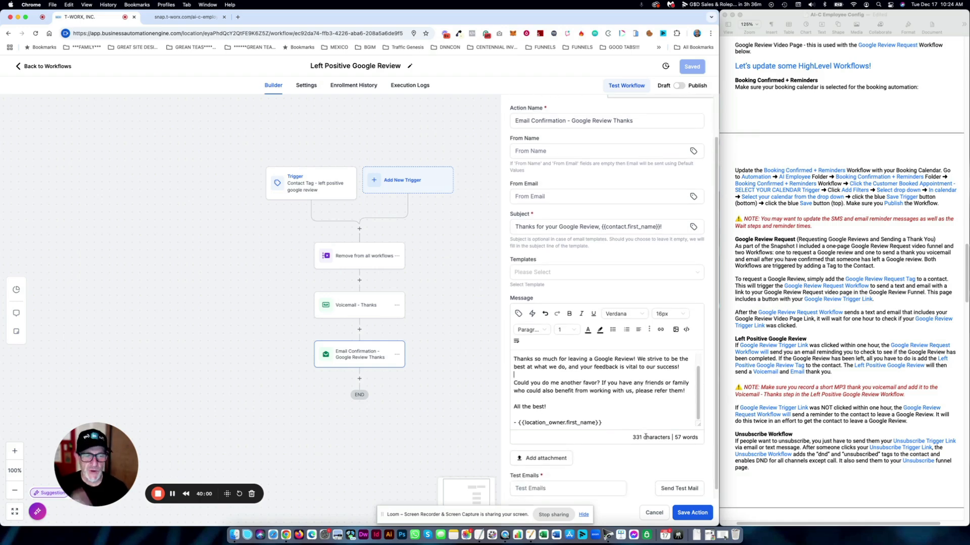
left_click(651, 512)
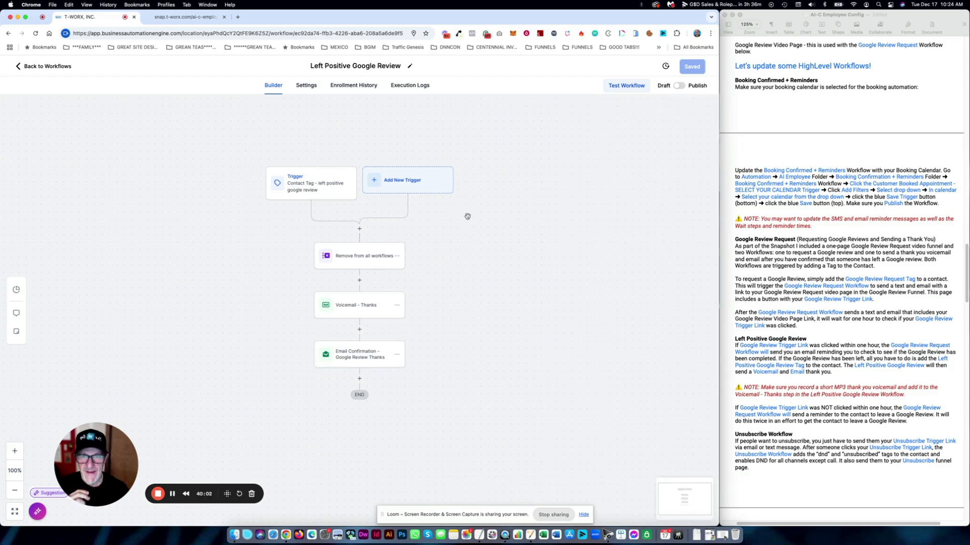
- Go back to Workflows and open the Unsubscribe Workflow in the Unsubscribe folder
left_click(51, 66)
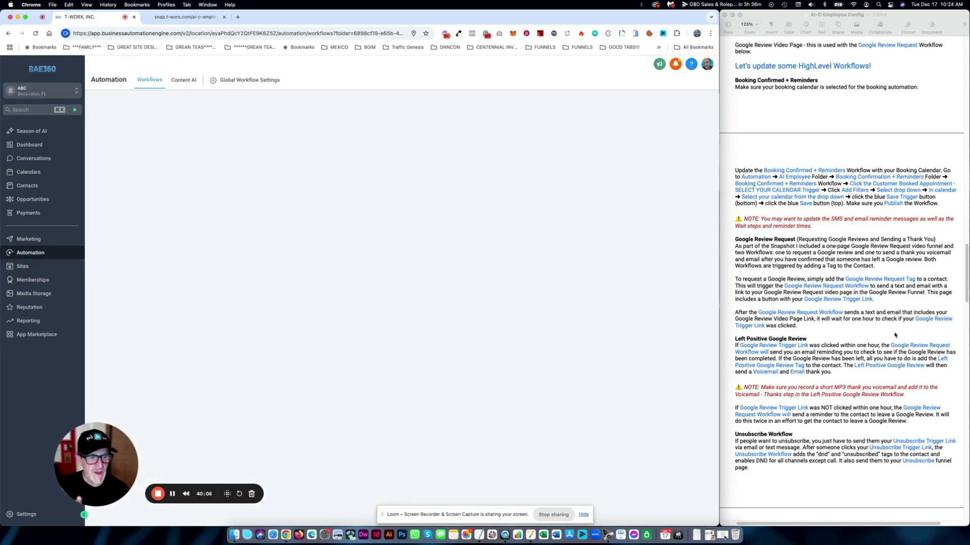
scroll(890, 335, "down", 3)
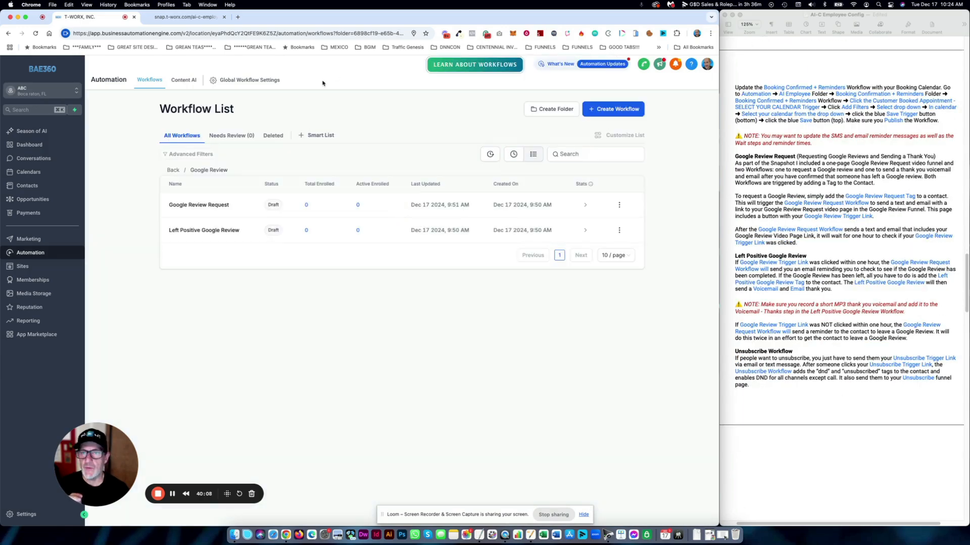
left_click(173, 170)
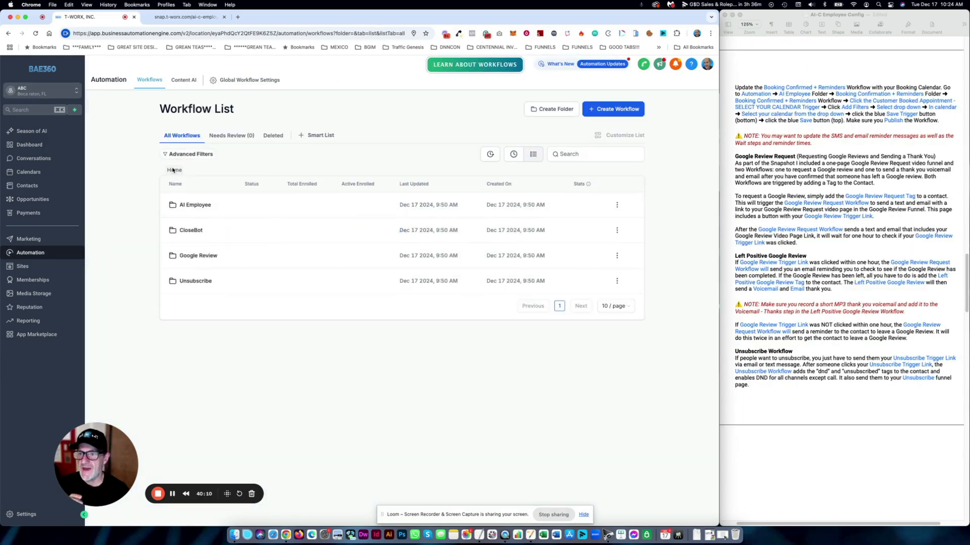
left_click(202, 282)
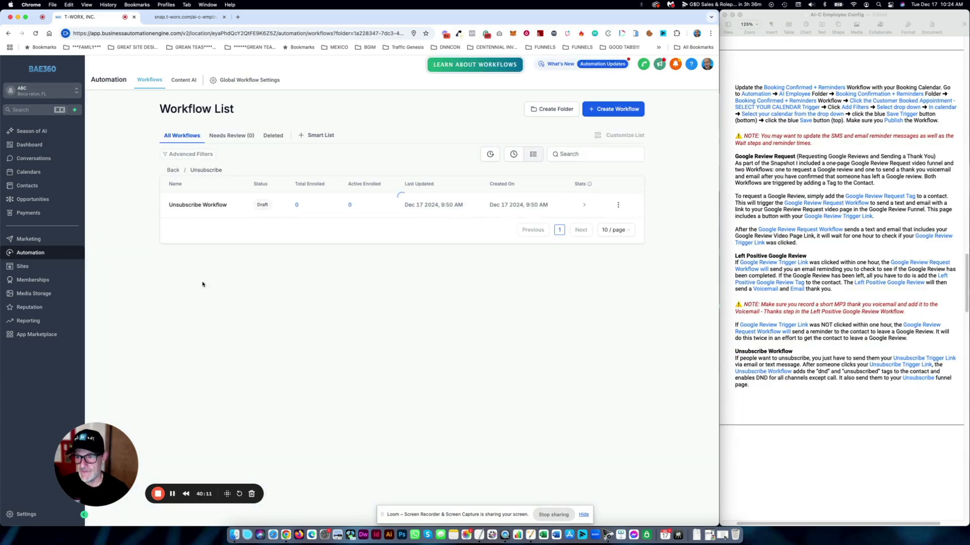
left_click(206, 202)
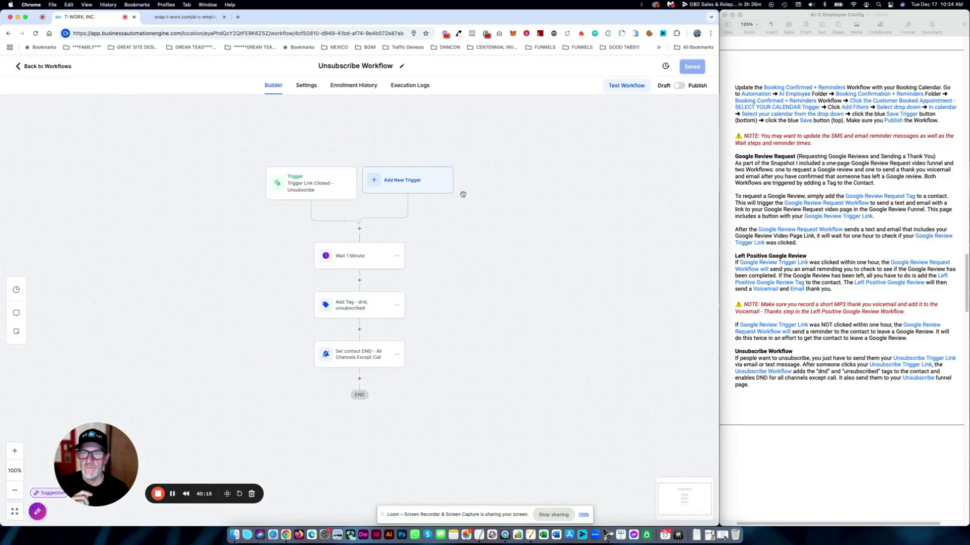
- Inspect its trigger link, dnd/unsubscribed tag step and DND channel step, then return to Workflows
left_click(318, 187)
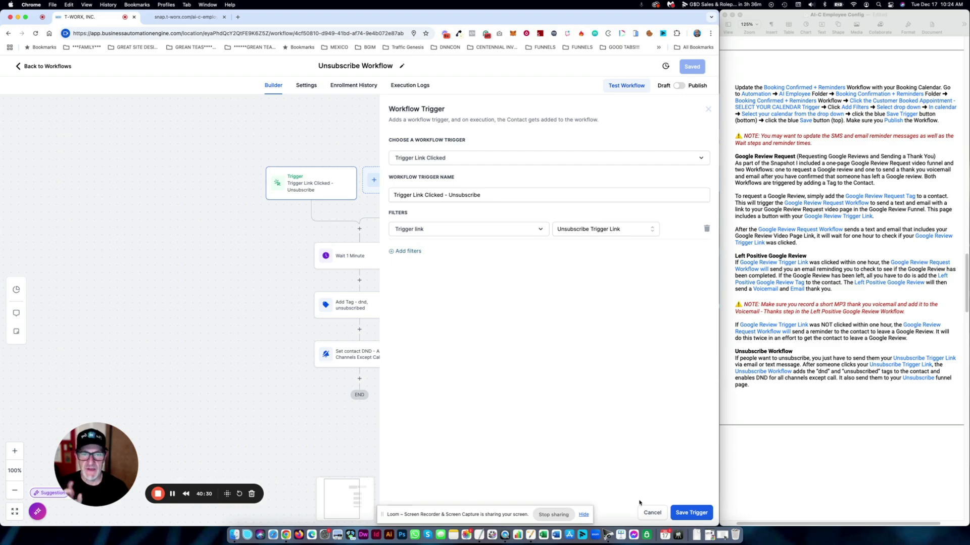
left_click(652, 513)
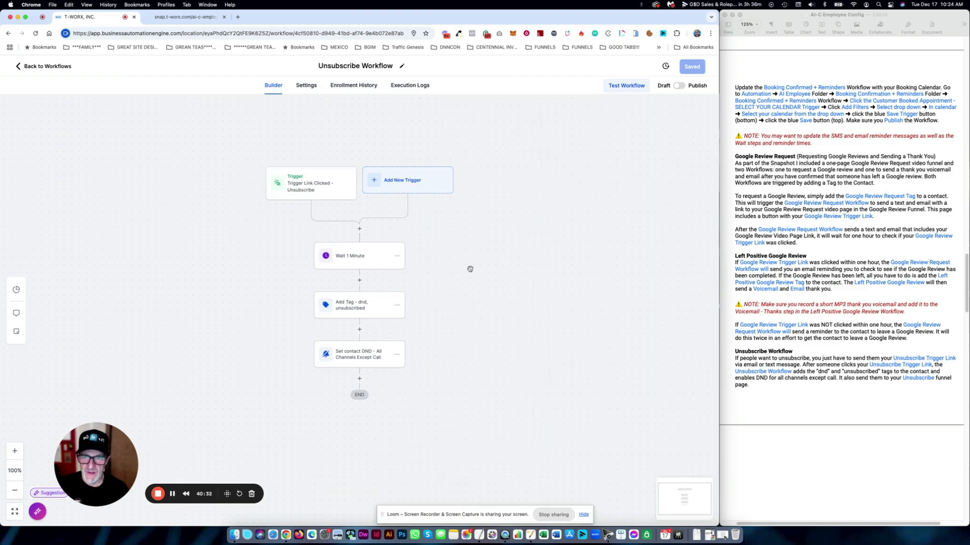
left_click(353, 309)
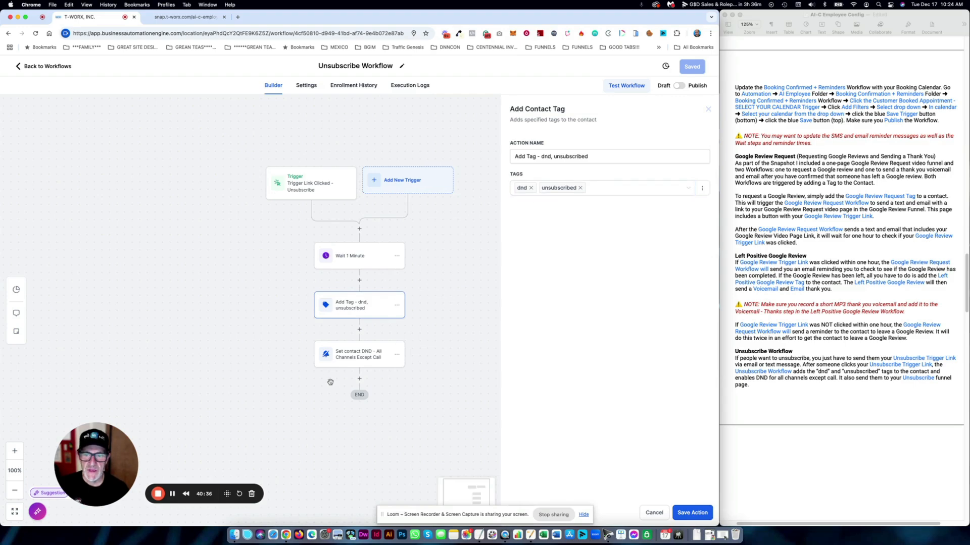
left_click(357, 359)
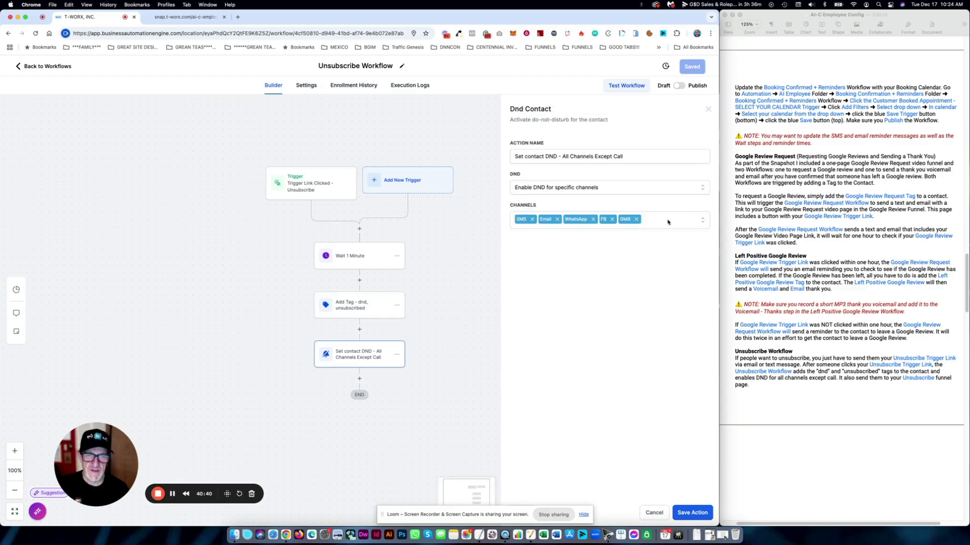
left_click(693, 512)
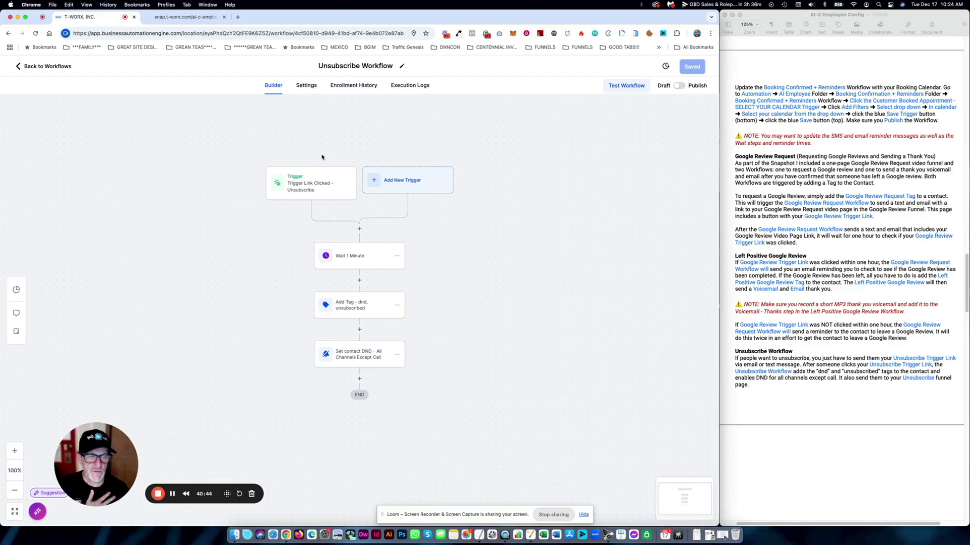
left_click(47, 66)
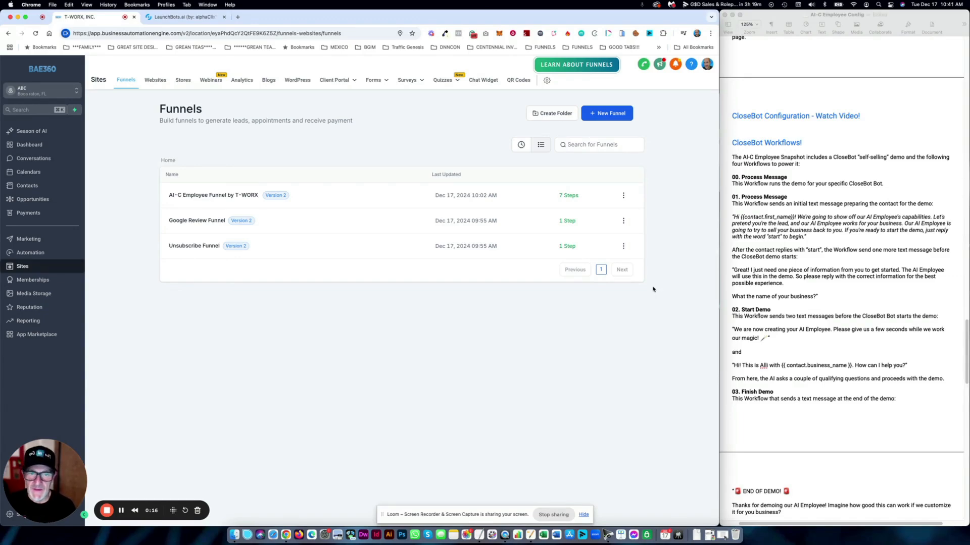
- Open CloseBot's 00. Process Message workflow and check its Customer Replied trigger
left_click(35, 253)
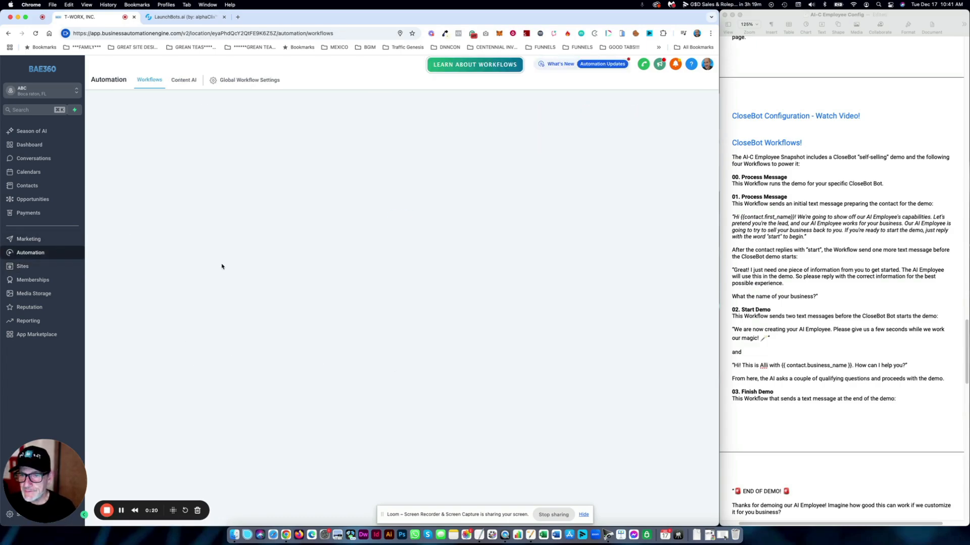
left_click(190, 229)
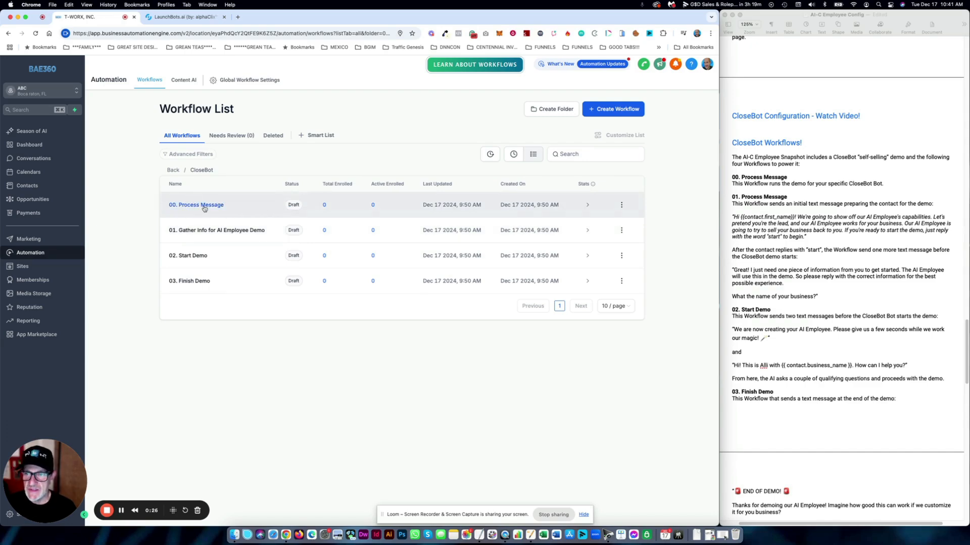
left_click(204, 209)
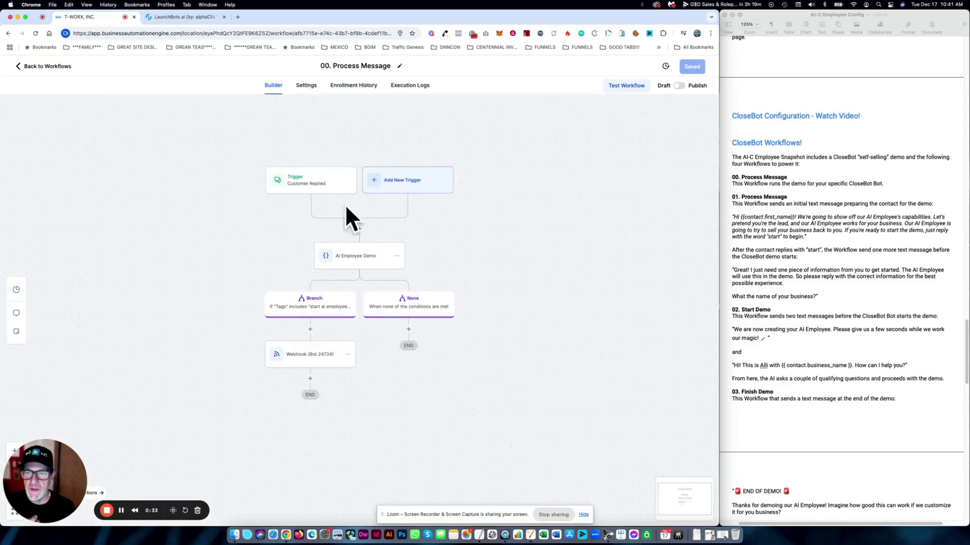
left_click(322, 186)
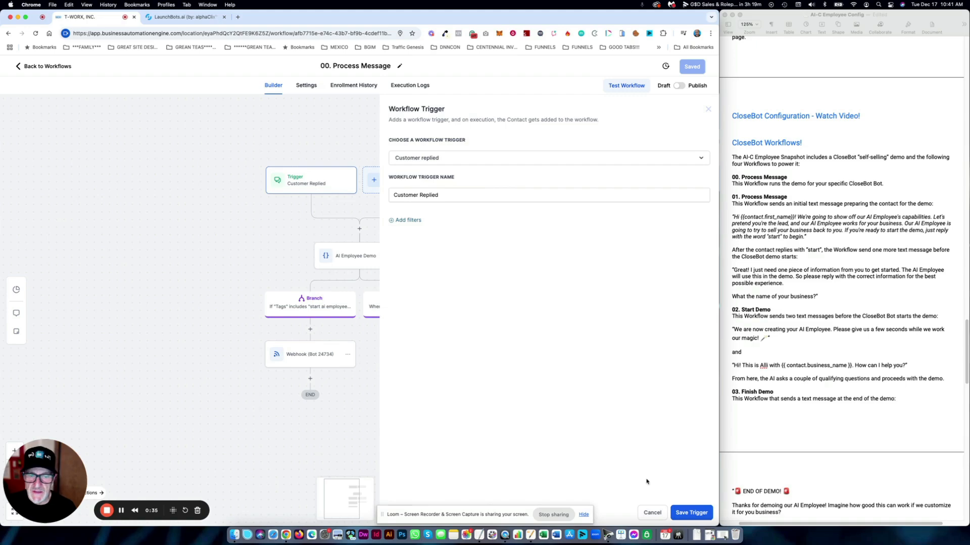
left_click(652, 512)
- Check the CloseBot webhook step, then leave the workflow for LaunchBots.ai
left_click(311, 359)
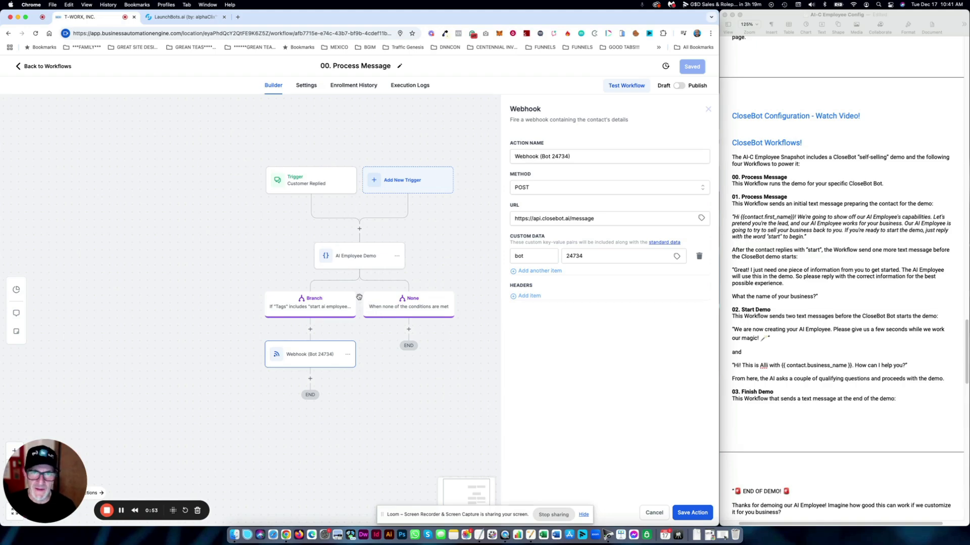
left_click(654, 512)
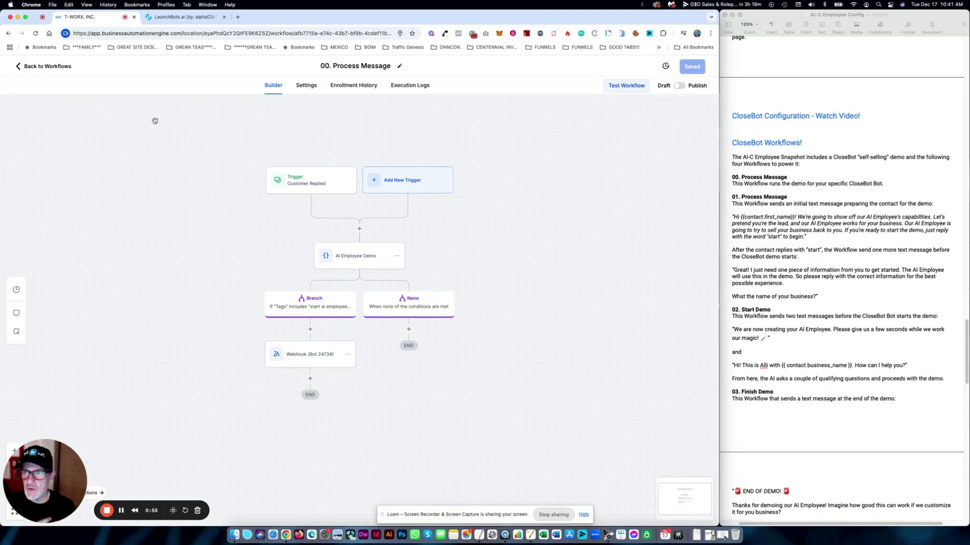
left_click(56, 67)
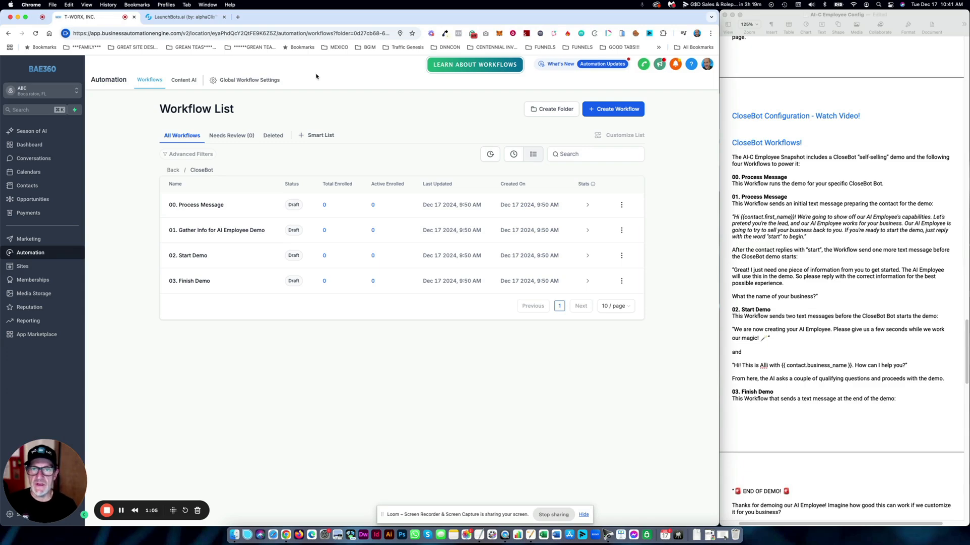
left_click(184, 17)
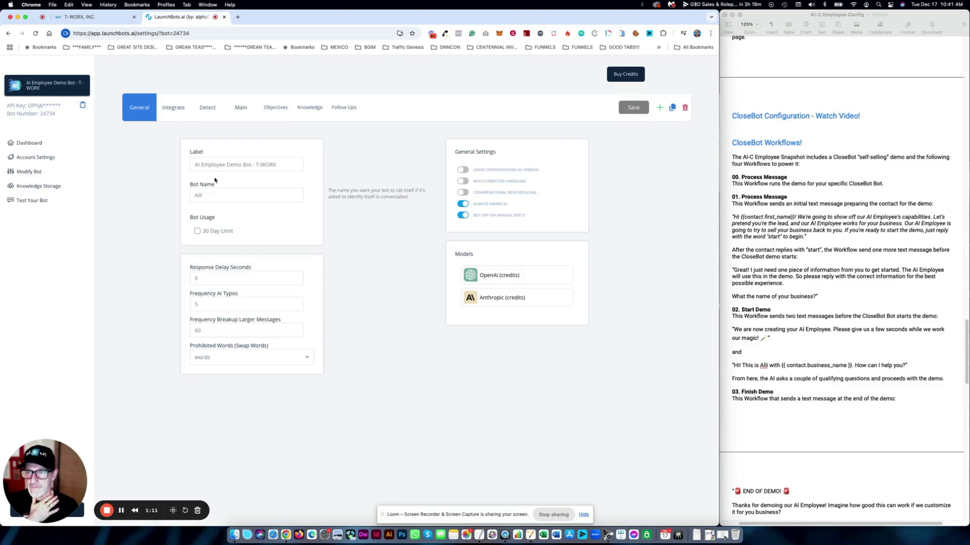
- Look over the bot's General settings, leaving typo frequency at 5, then view its Integrate settings
left_click_drag(277, 165, 193, 165)
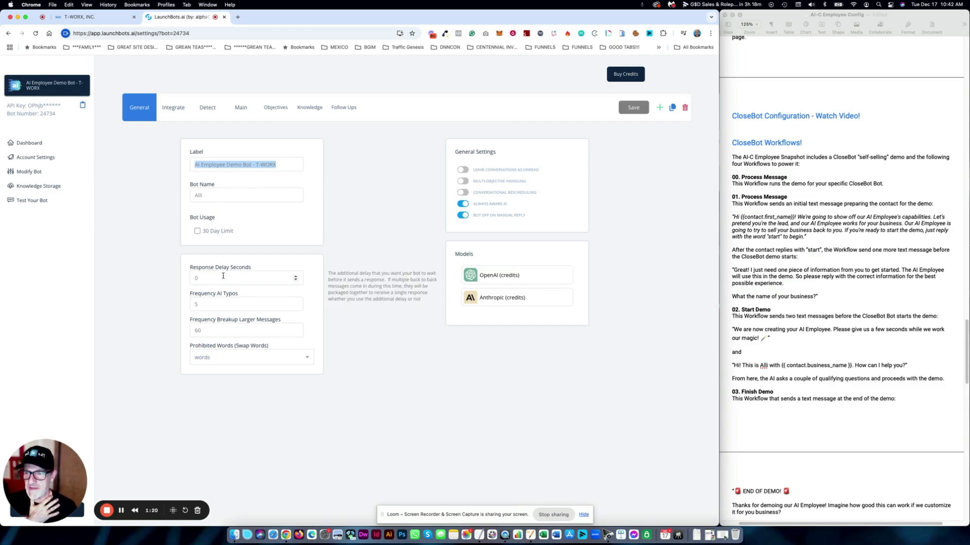
double_click(203, 304)
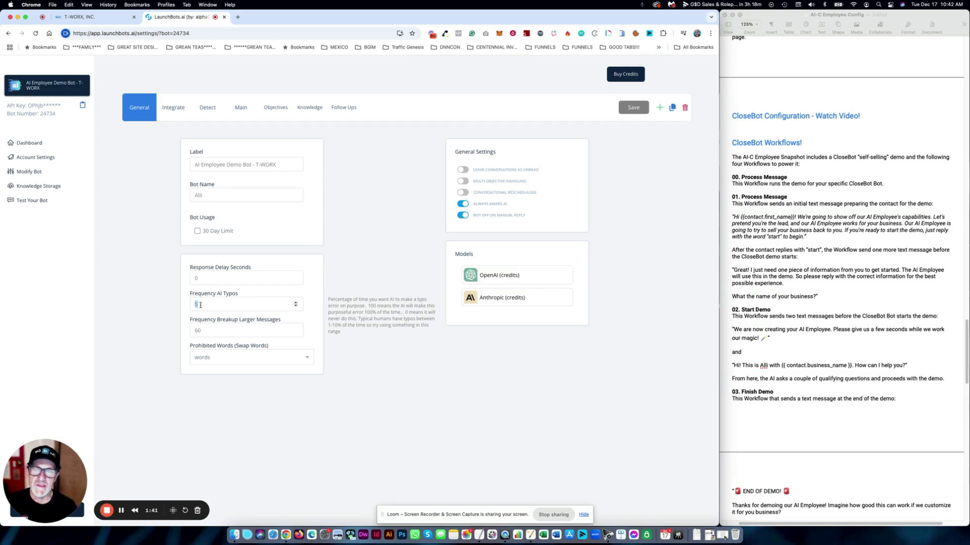
mouse_move(205, 331)
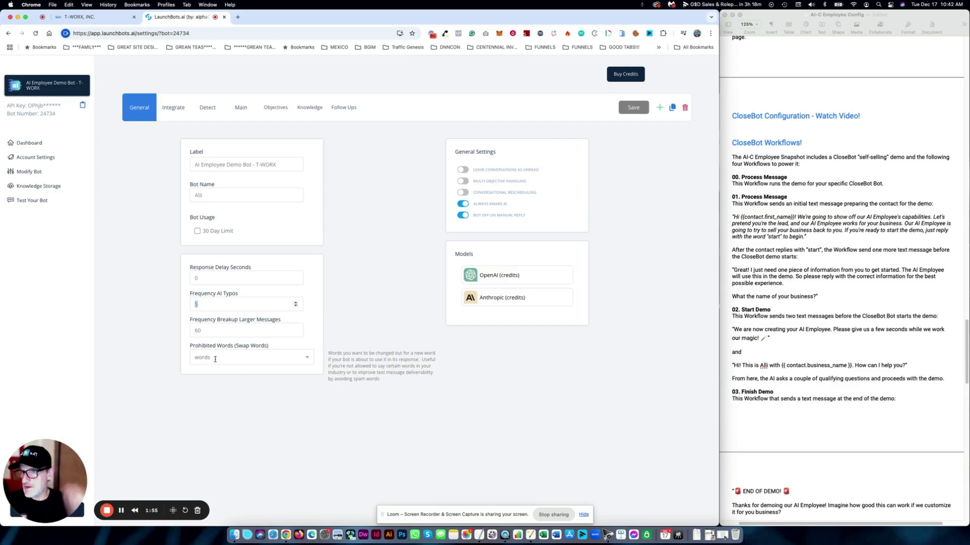
left_click(385, 75)
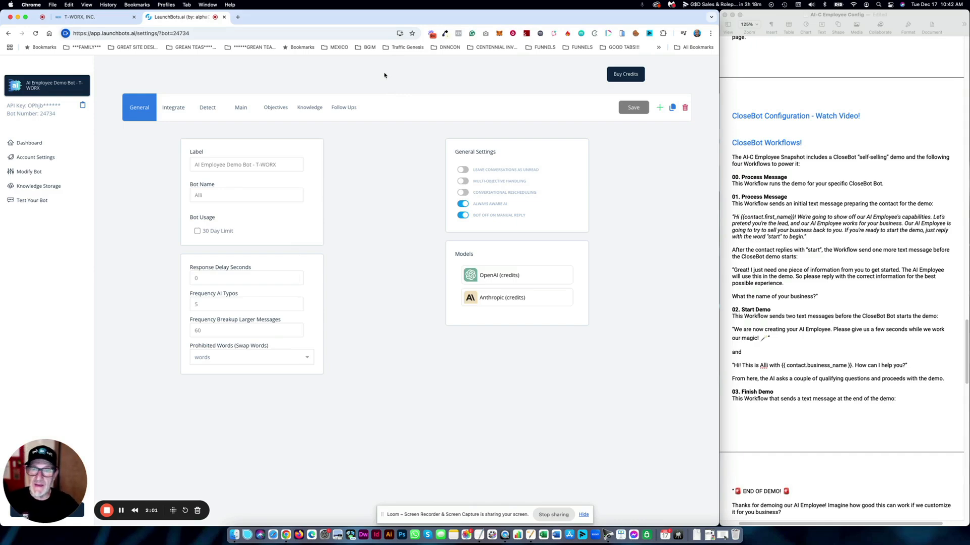
left_click(174, 110)
mouse_move(355, 194)
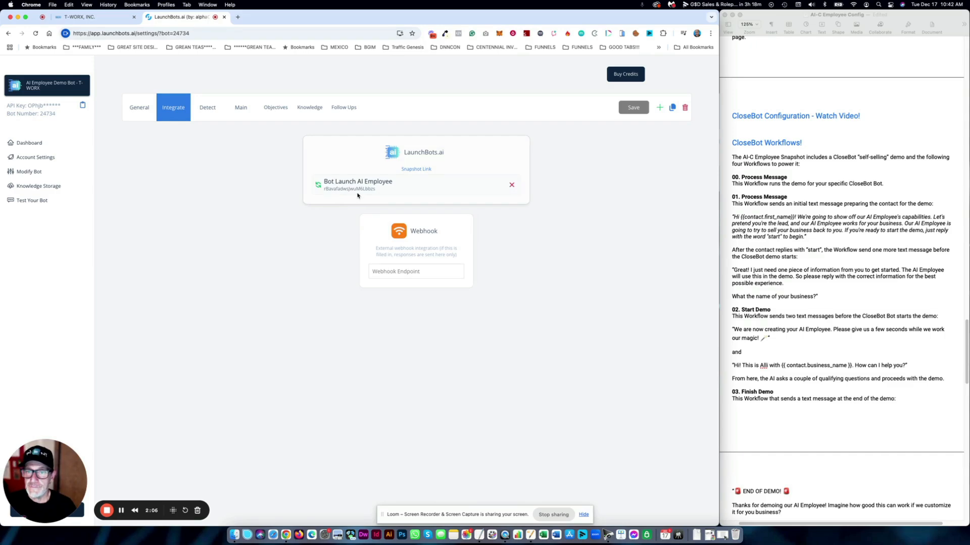
- Swap the Bot Launch AI Employee snapshot link for the ABC snapshot, then view the Detect and Main settings
left_click(512, 187)
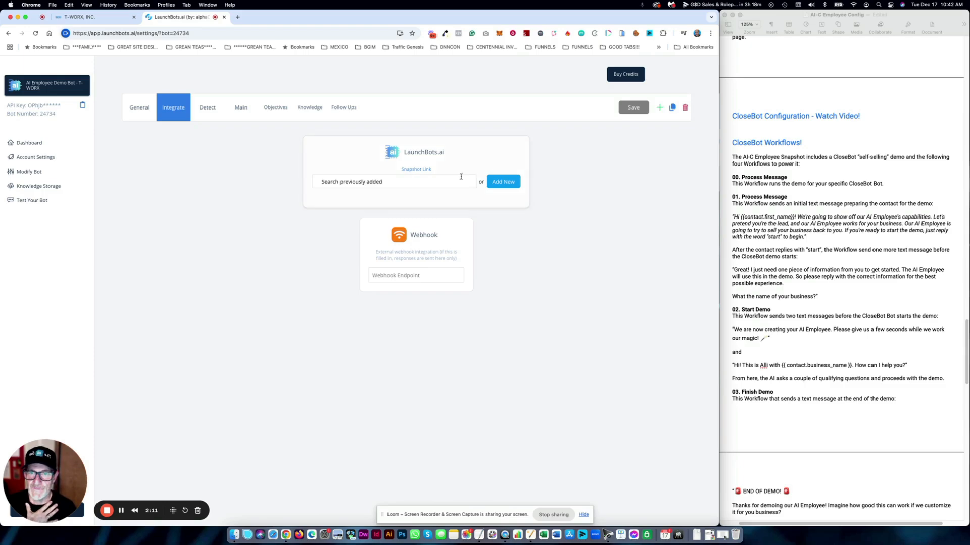
left_click(500, 183)
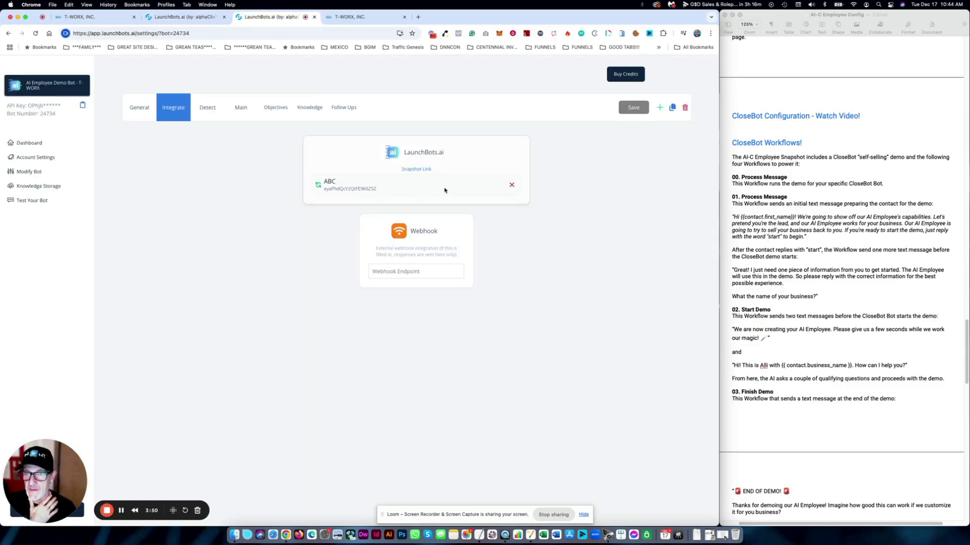
left_click(214, 108)
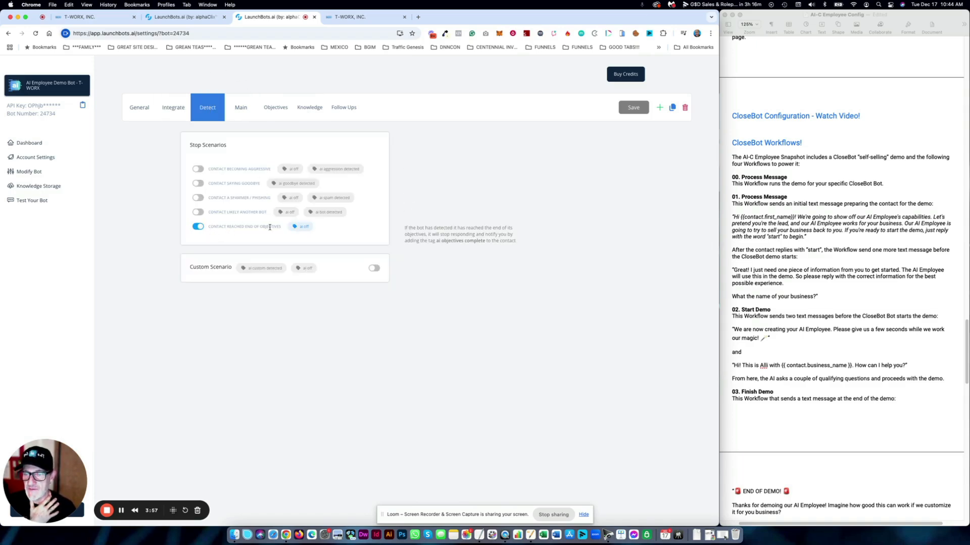
left_click(241, 108)
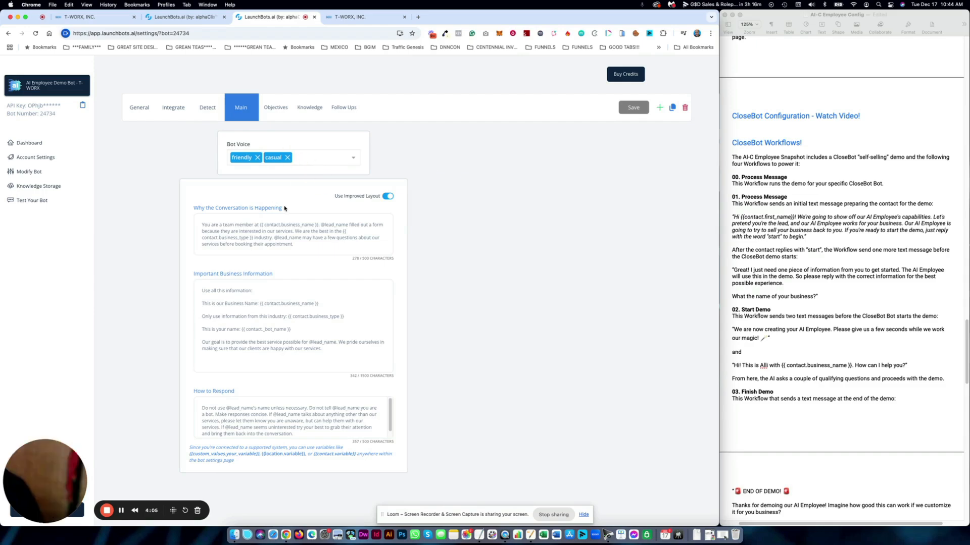
mouse_move(280, 255)
left_click_drag(298, 245, 272, 177)
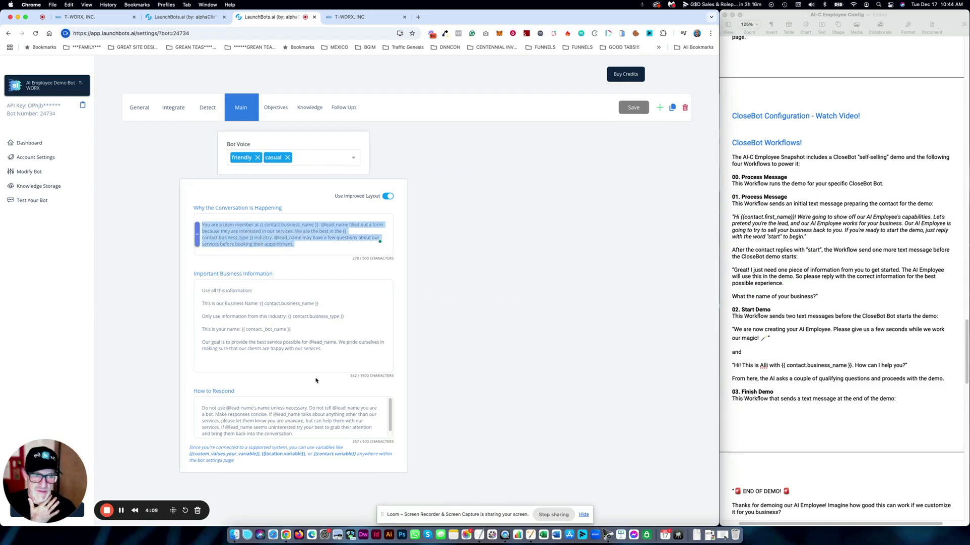
left_click(273, 231)
left_click_drag(301, 244, 202, 224)
left_click(235, 231)
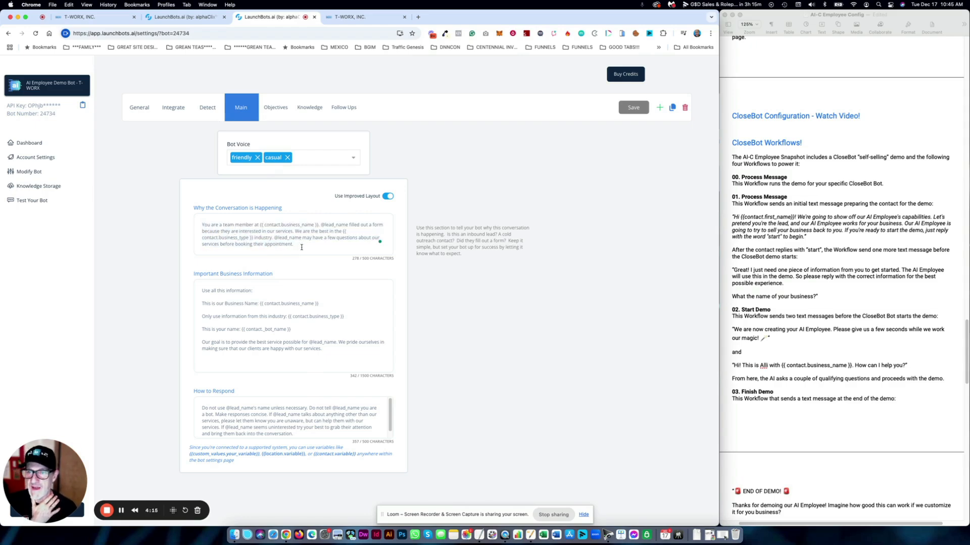
left_click_drag(302, 244, 200, 223)
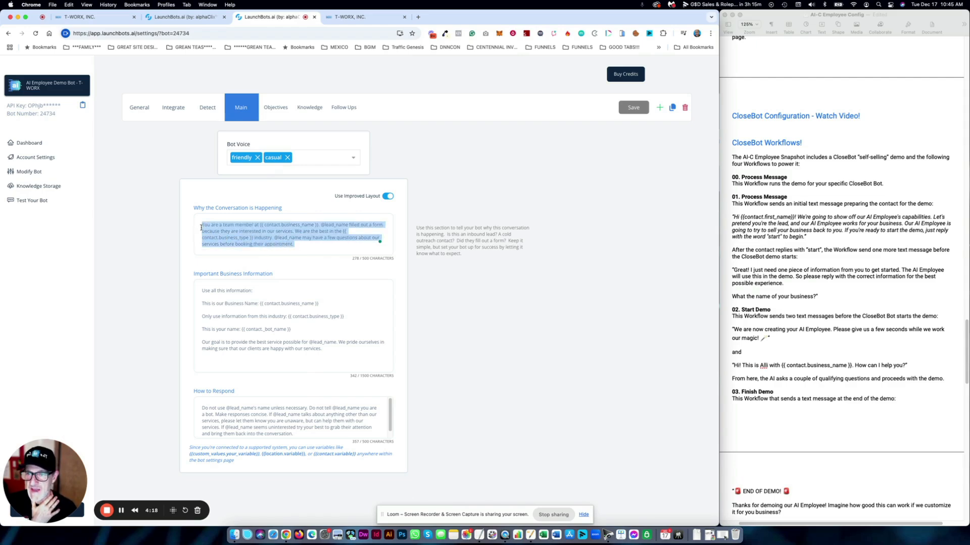
left_click(332, 348)
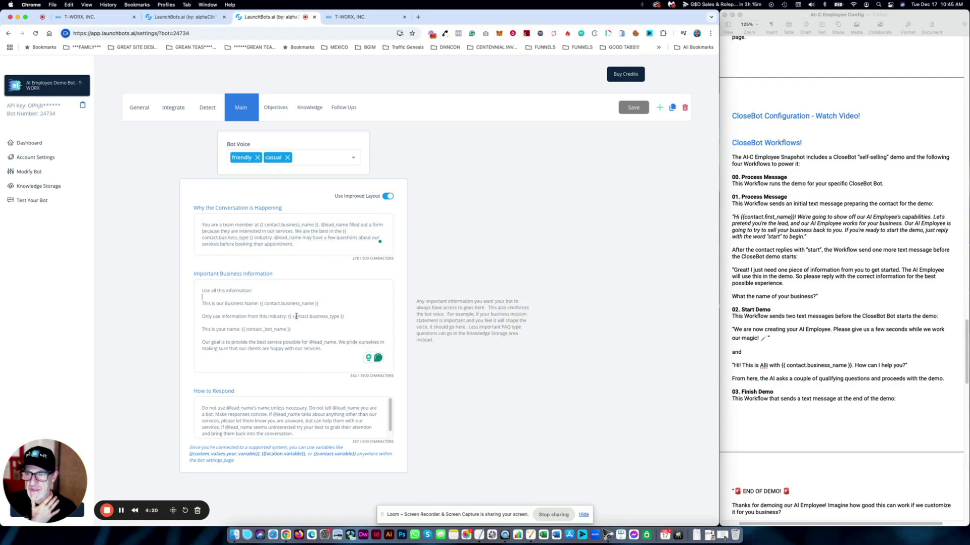
left_click_drag(319, 303, 264, 304)
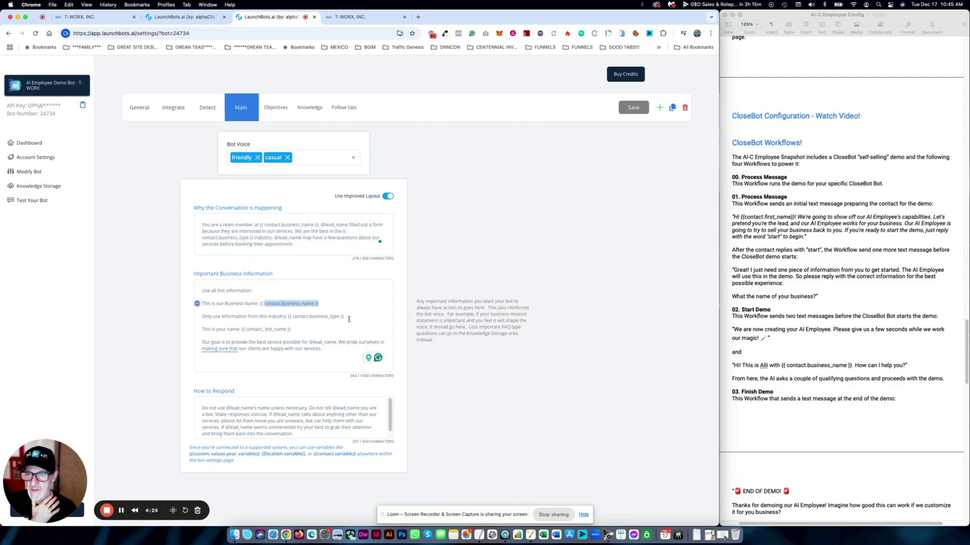
left_click_drag(346, 317, 288, 317)
left_click(321, 317)
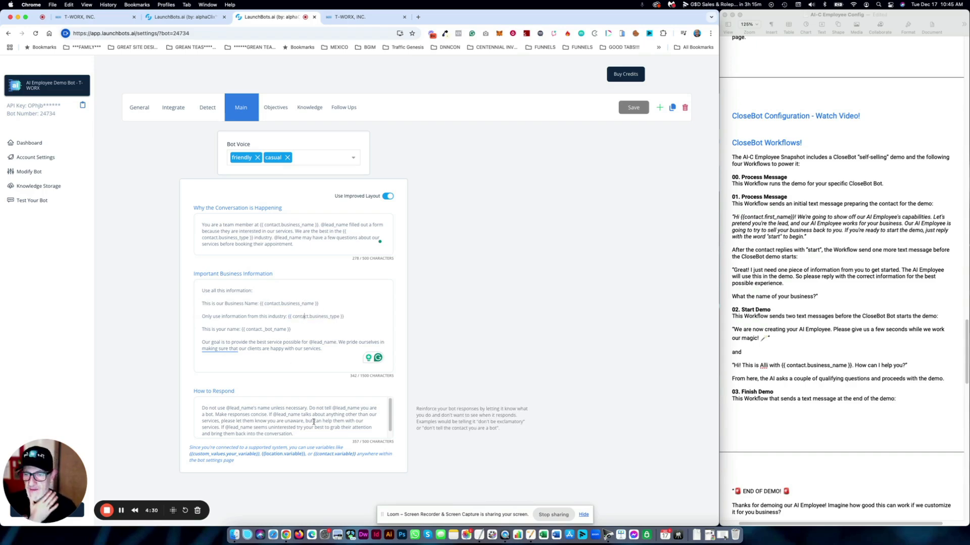
scroll(296, 419, "down", 1)
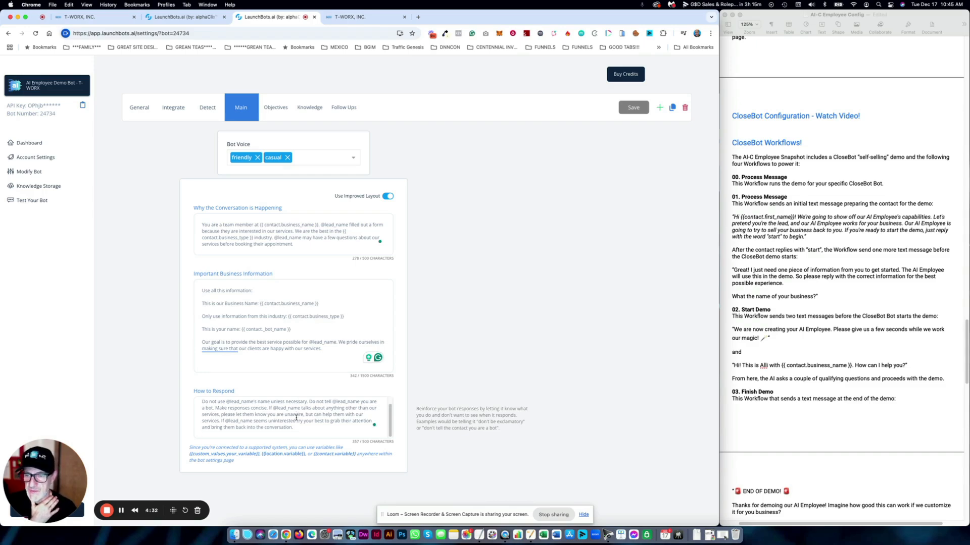
scroll(297, 418, "up", 1)
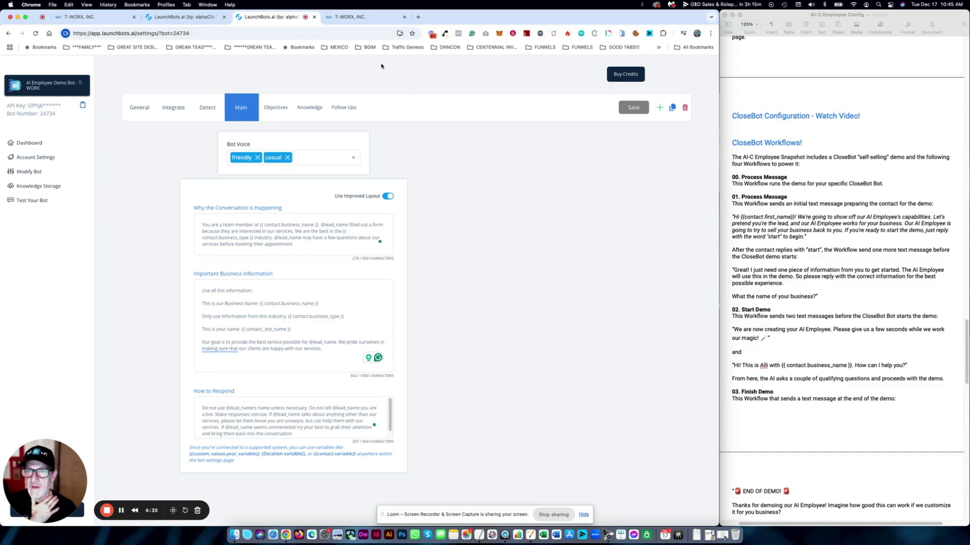
- Open the Qualifying Question #1 objective and review its Extra Prompt and Auto Field Updates choices
left_click(281, 109)
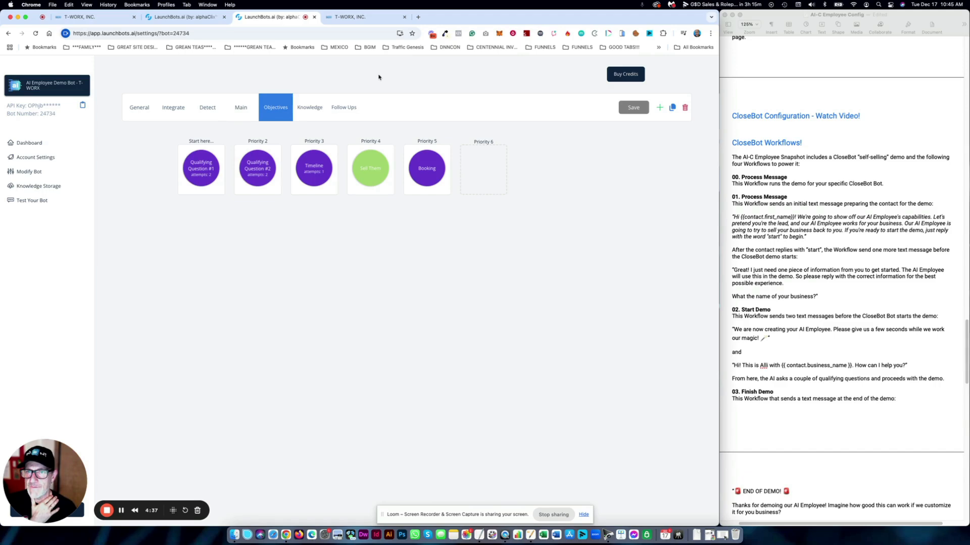
mouse_move(210, 150)
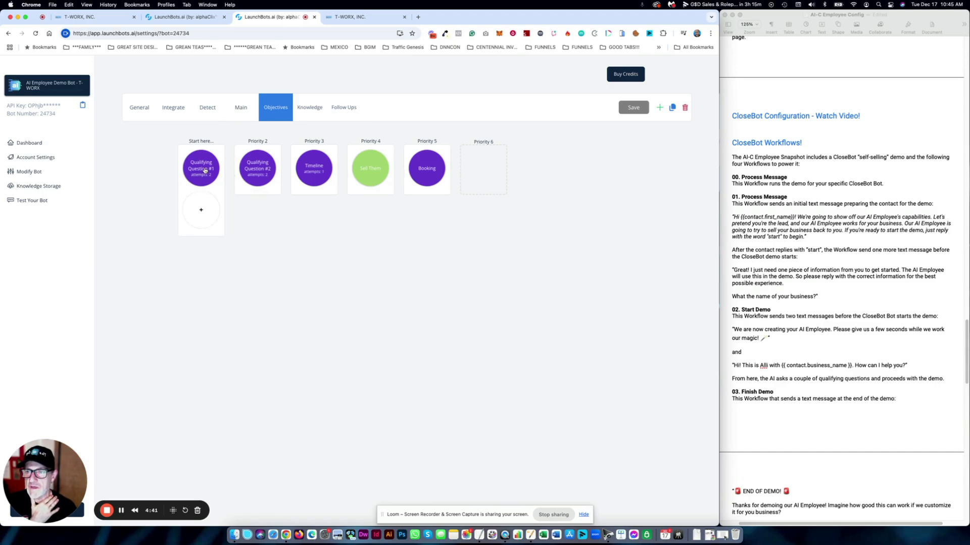
left_click(204, 171)
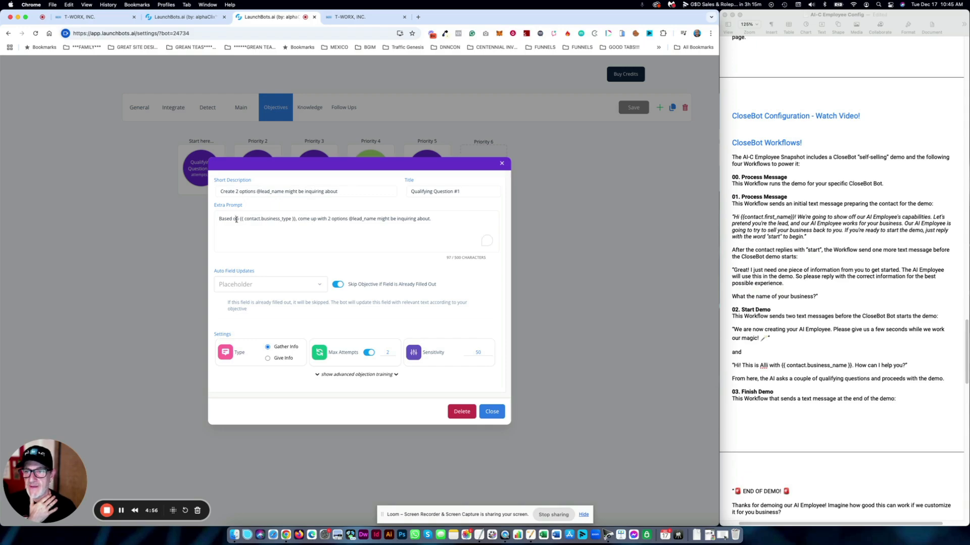
left_click_drag(233, 219, 371, 222)
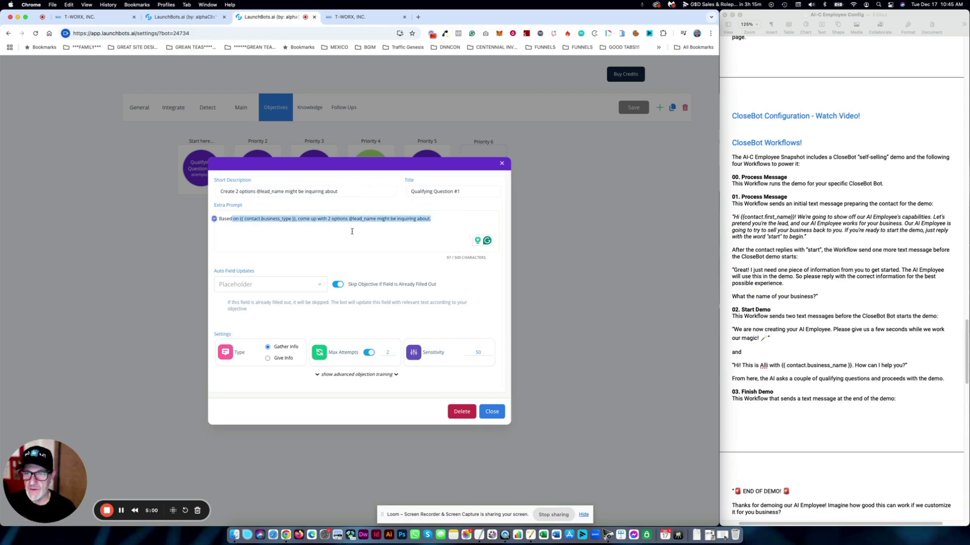
left_click(306, 285)
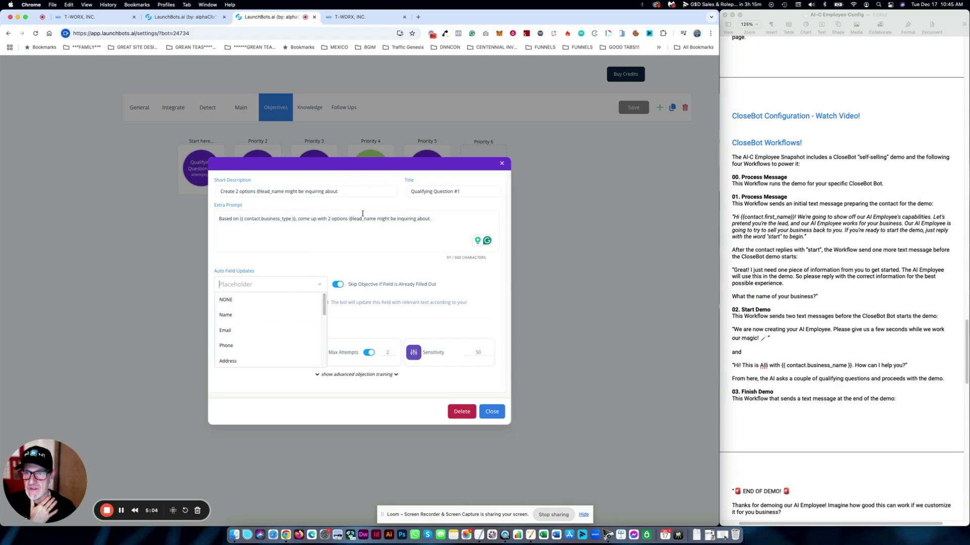
scroll(321, 343, "down", 5)
scroll(321, 349, "up", 2)
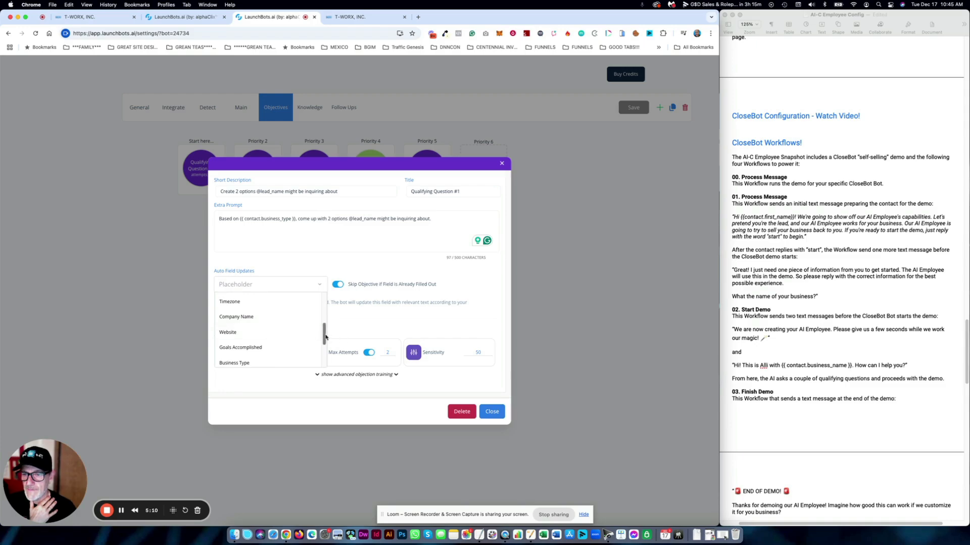
scroll(323, 343, "down", 4)
scroll(321, 348, "up", 3)
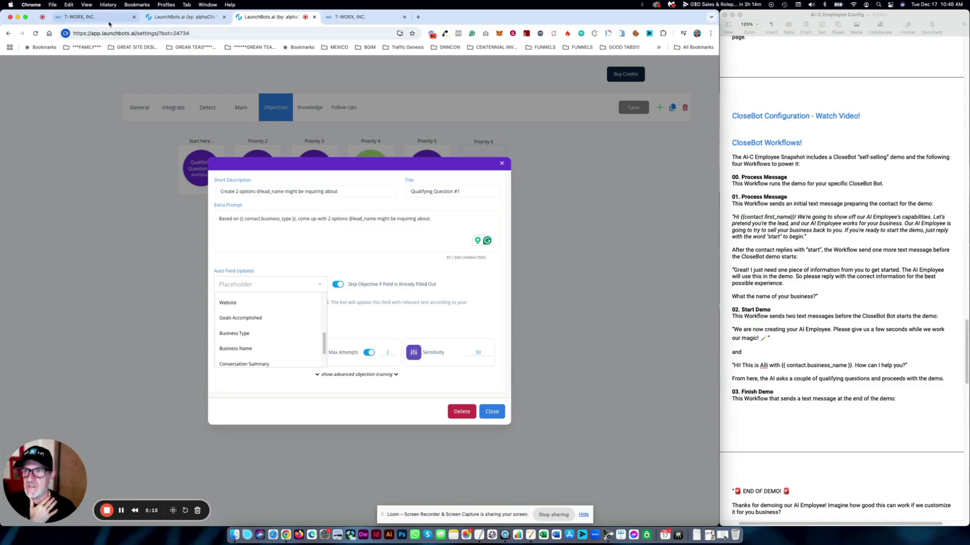
left_click(86, 17)
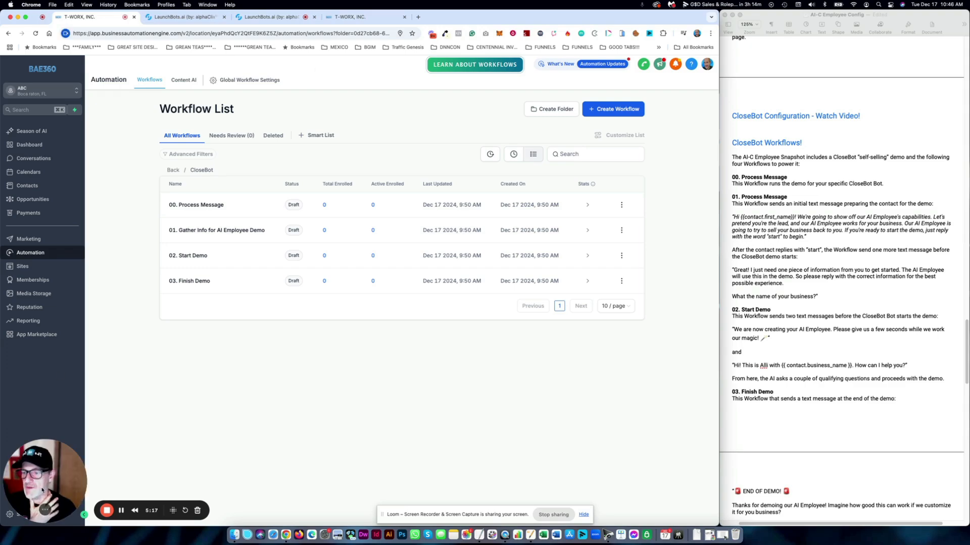
- Check the AI Employee Demo custom field folder: Business Type, Business Name, Demo AI Employee Name
left_click_drag(45, 495, 58, 443)
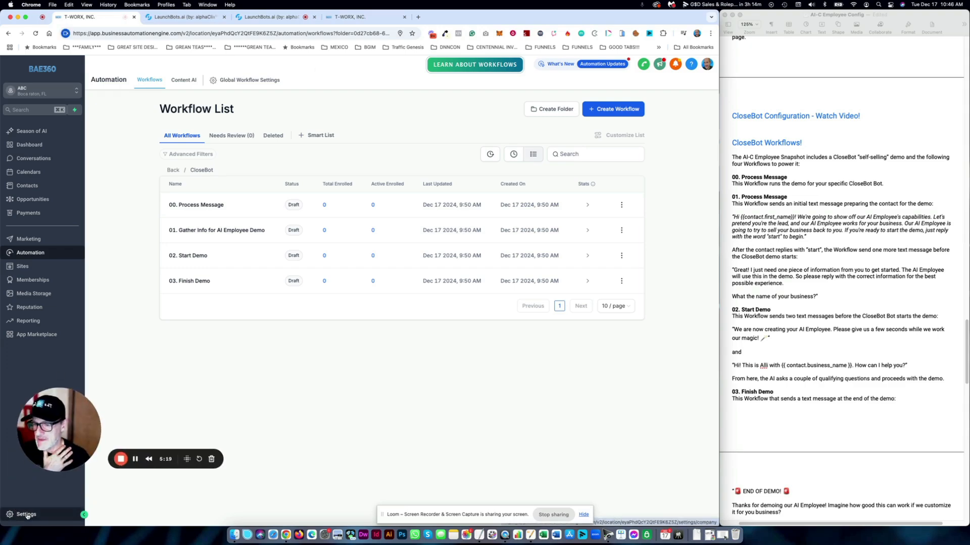
left_click(27, 514)
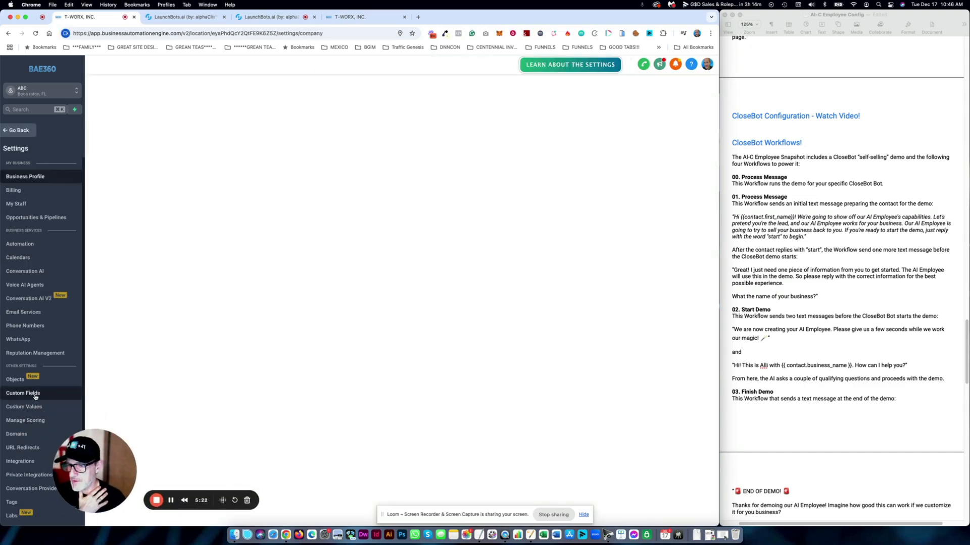
left_click(35, 396)
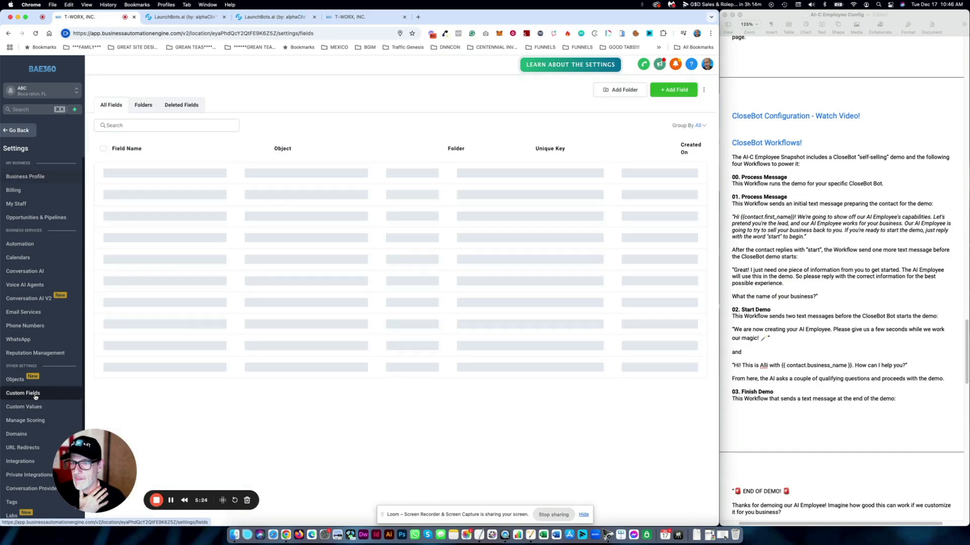
left_click(143, 106)
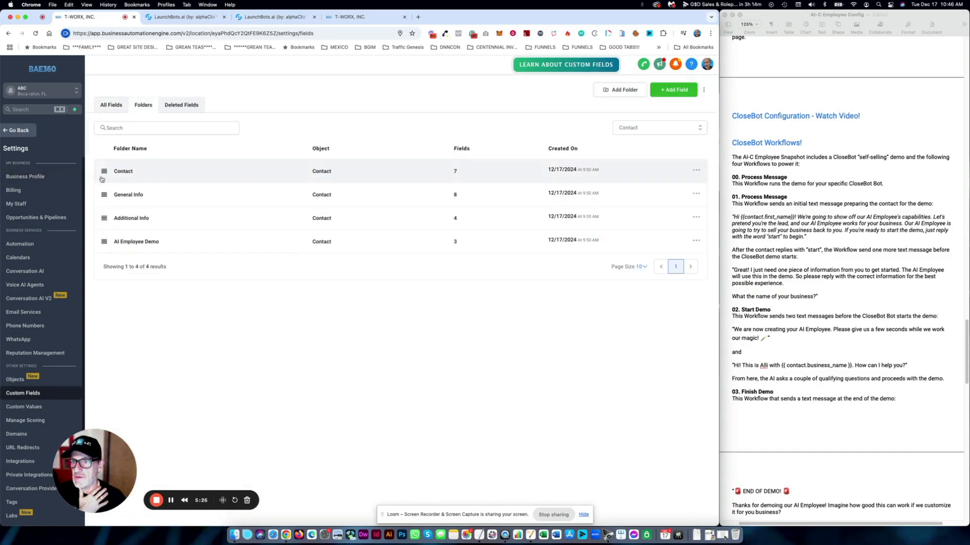
left_click(140, 246)
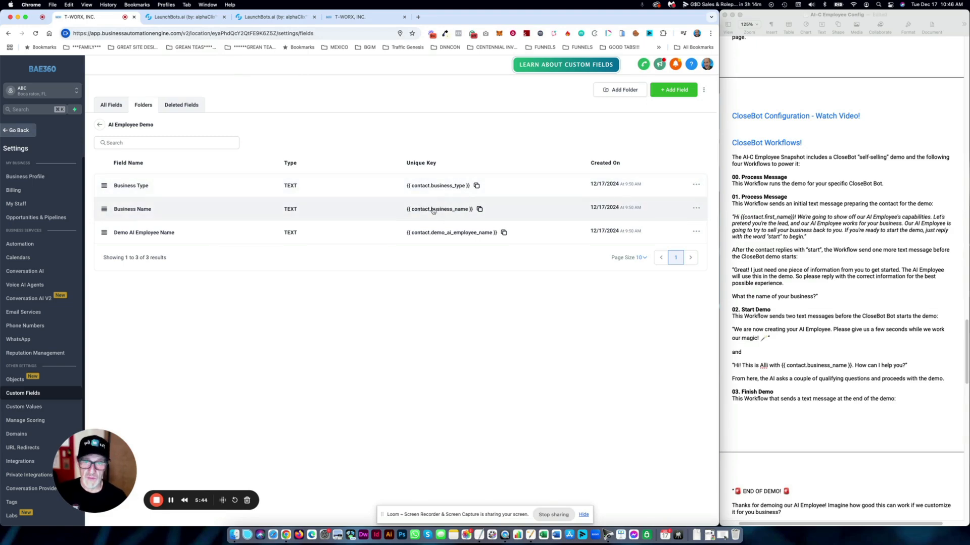
left_click(178, 17)
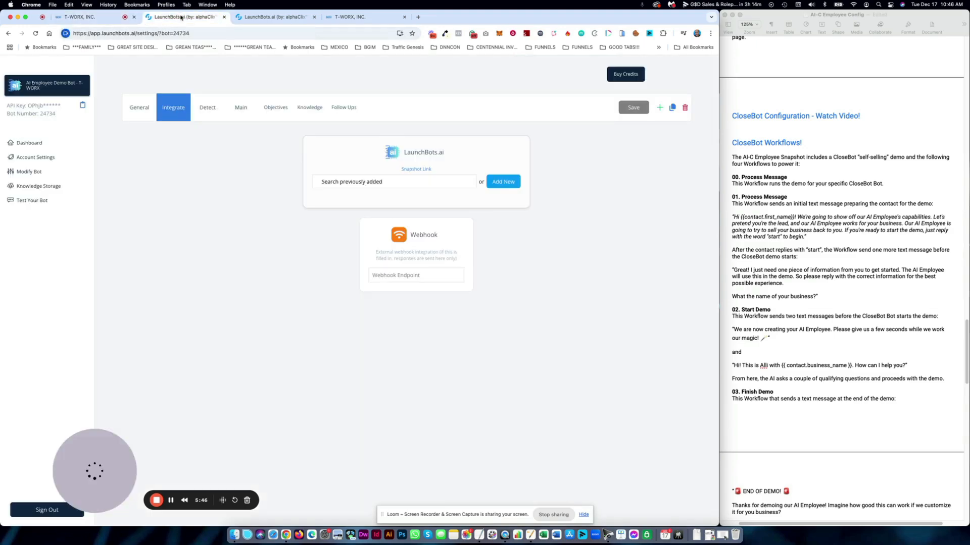
- Set Qualifying Question #1's Auto Field Updates to Business Name and close the objective
left_click(235, 19)
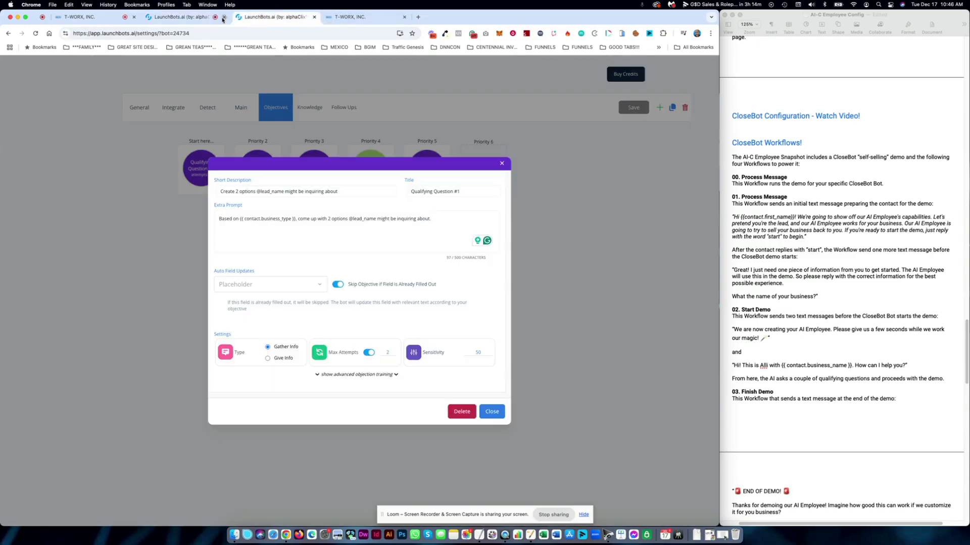
left_click(223, 17)
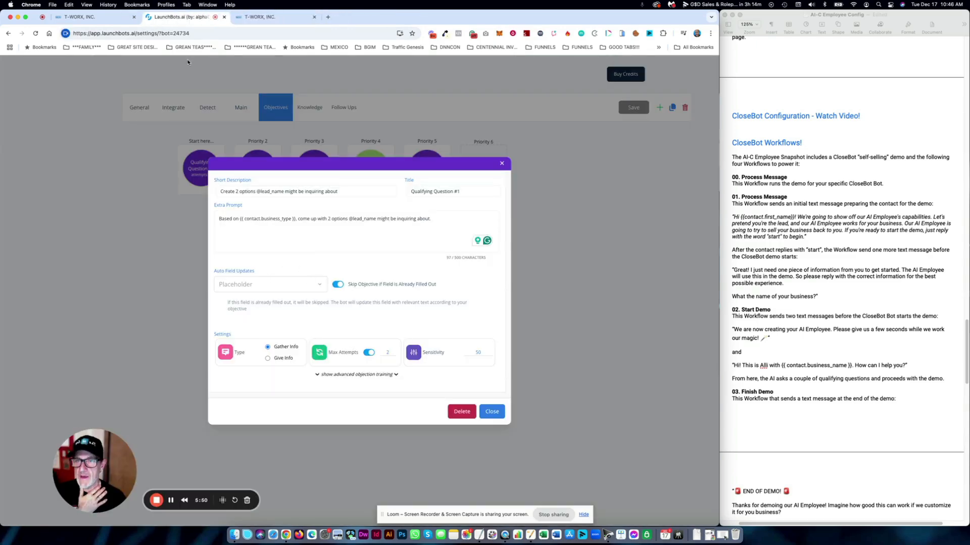
left_click(118, 22)
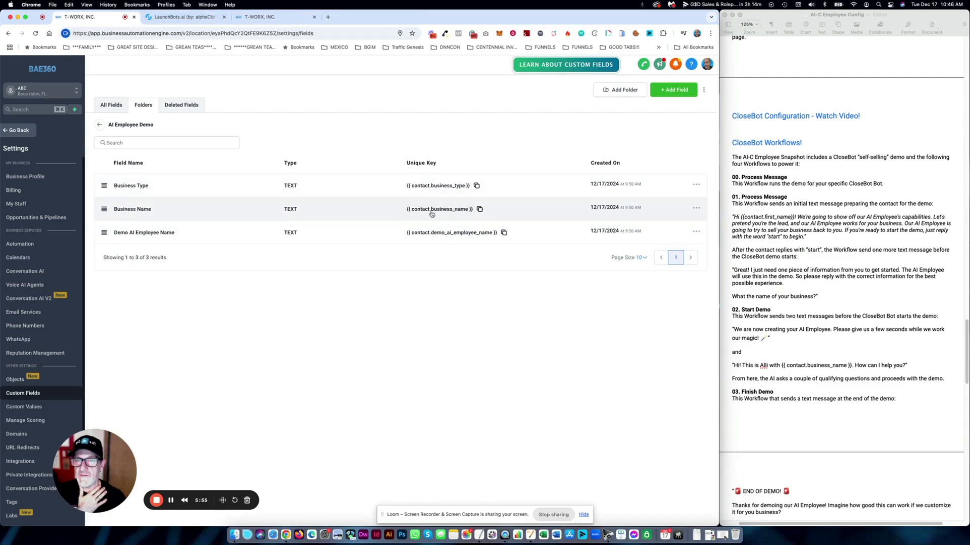
left_click(184, 17)
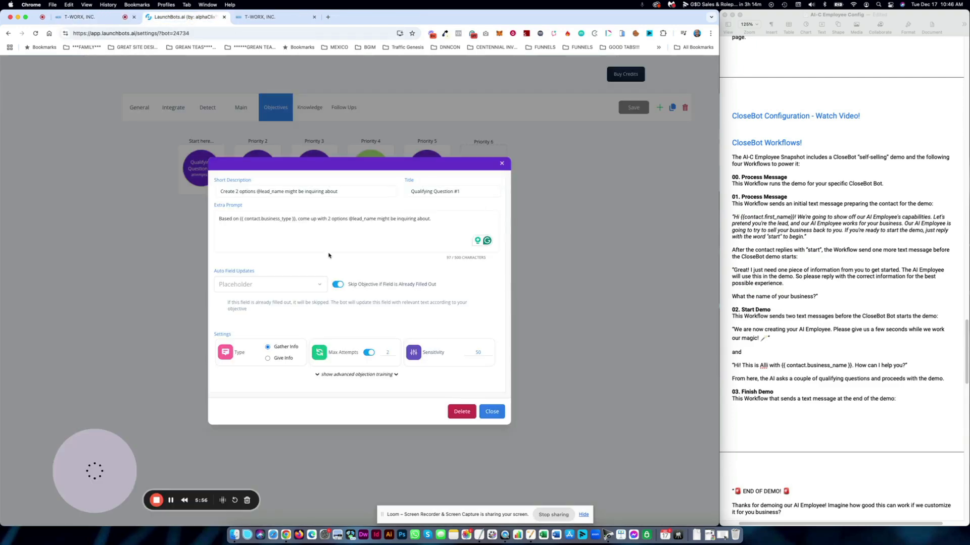
left_click(294, 286)
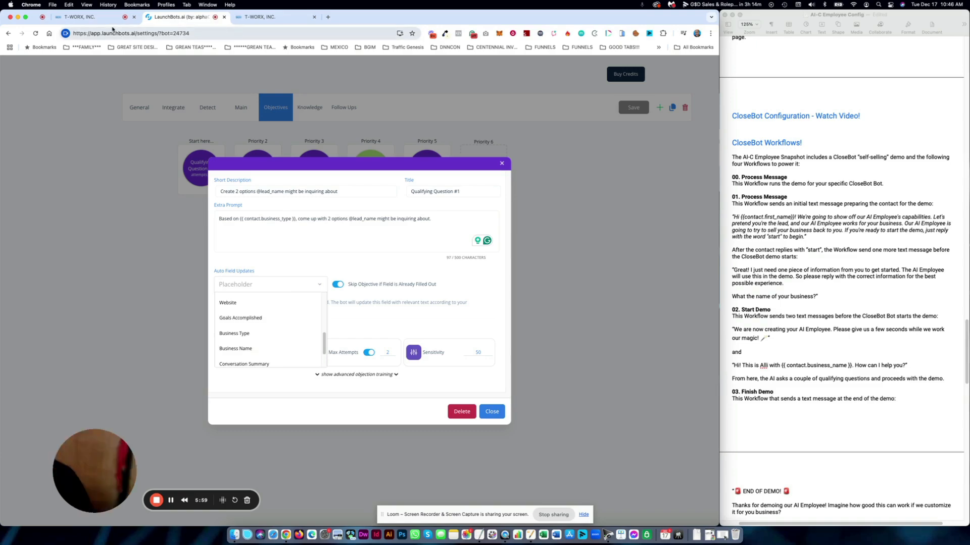
left_click(96, 17)
left_click(169, 16)
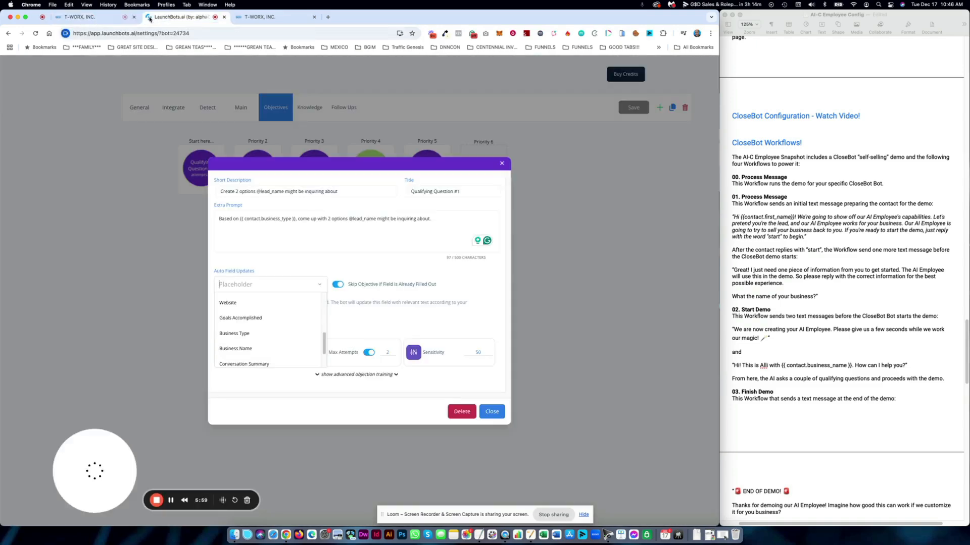
left_click(249, 349)
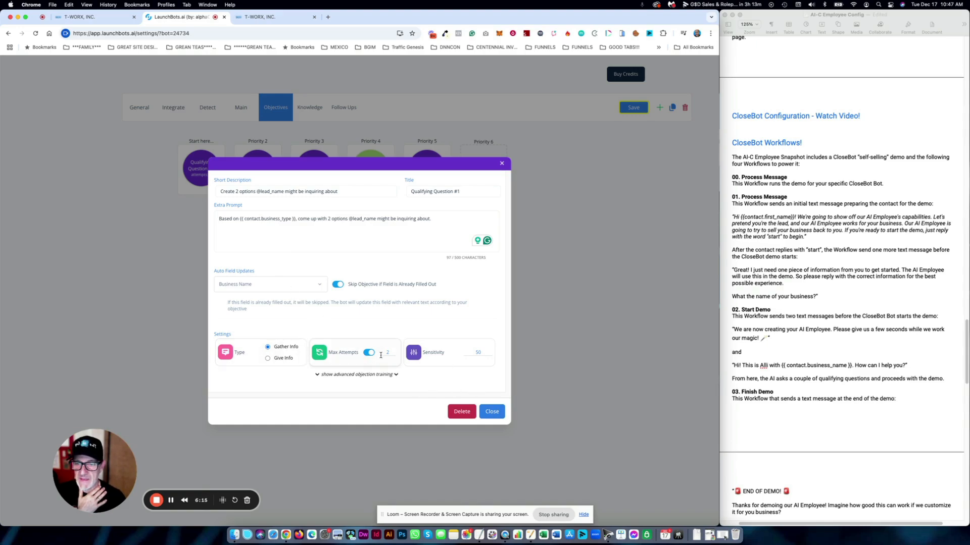
left_click(491, 412)
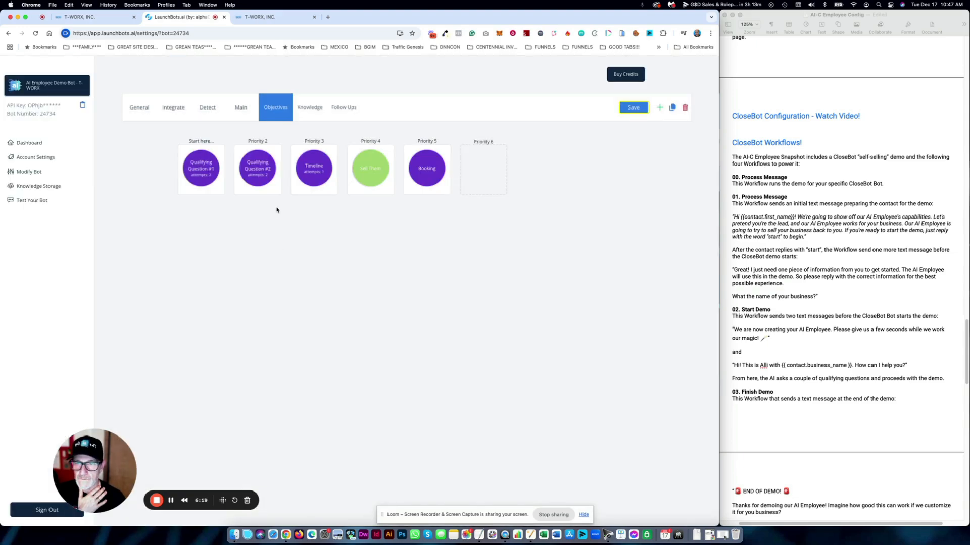
- Set Qualifying Question #2's Auto Field Updates to Business Type and close it
left_click(258, 170)
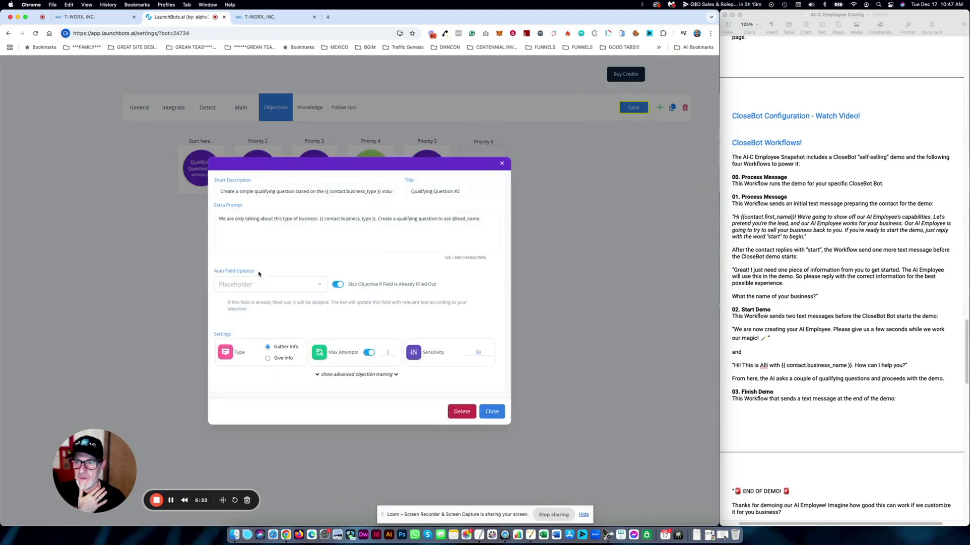
left_click(290, 286)
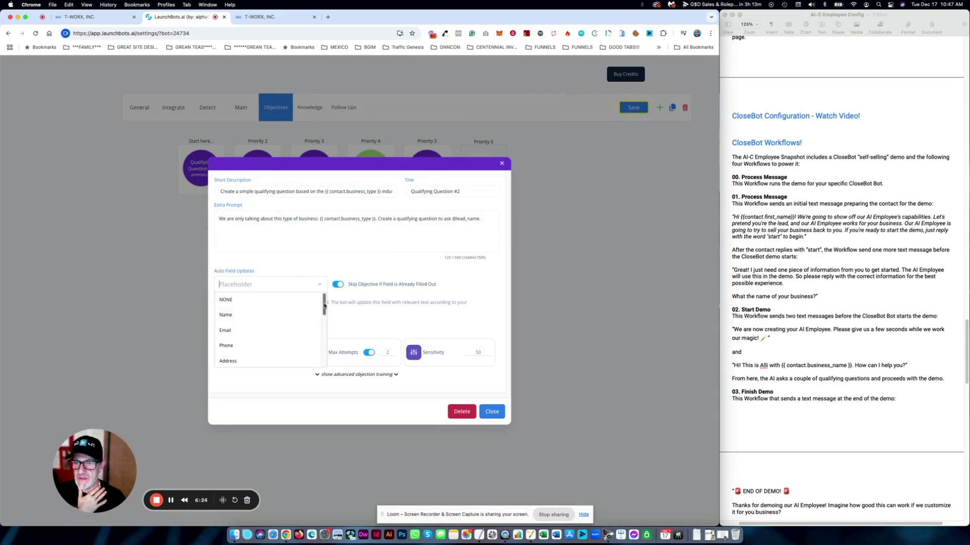
left_click_drag(324, 308, 322, 352)
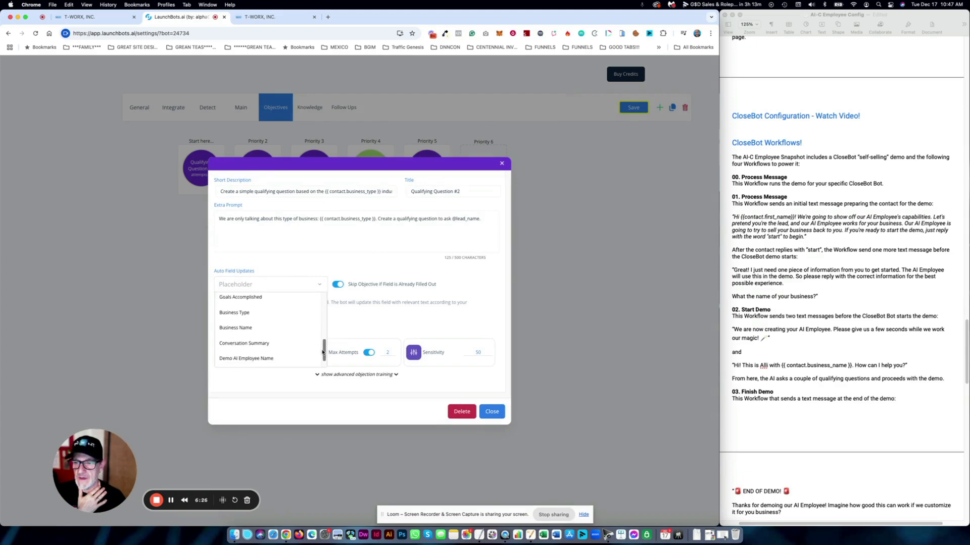
left_click(237, 312)
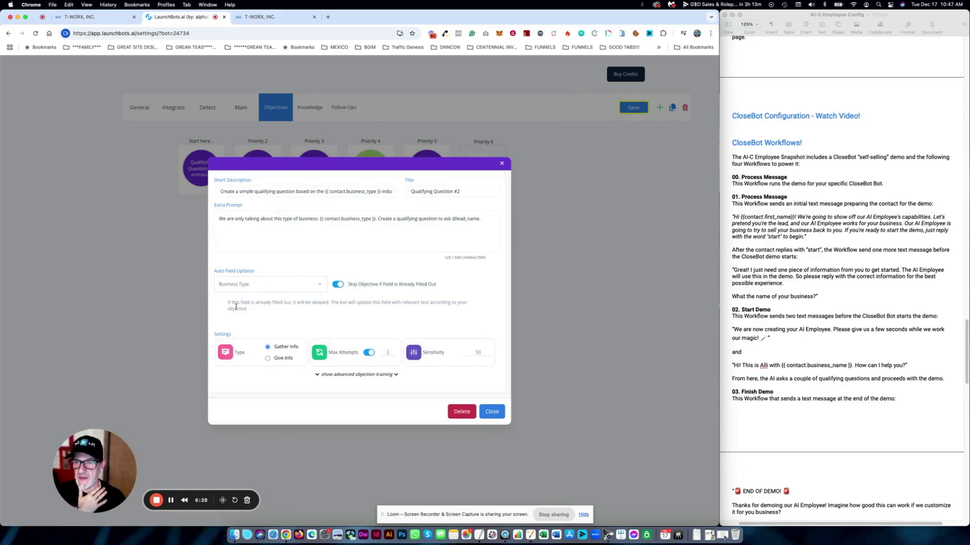
left_click(492, 412)
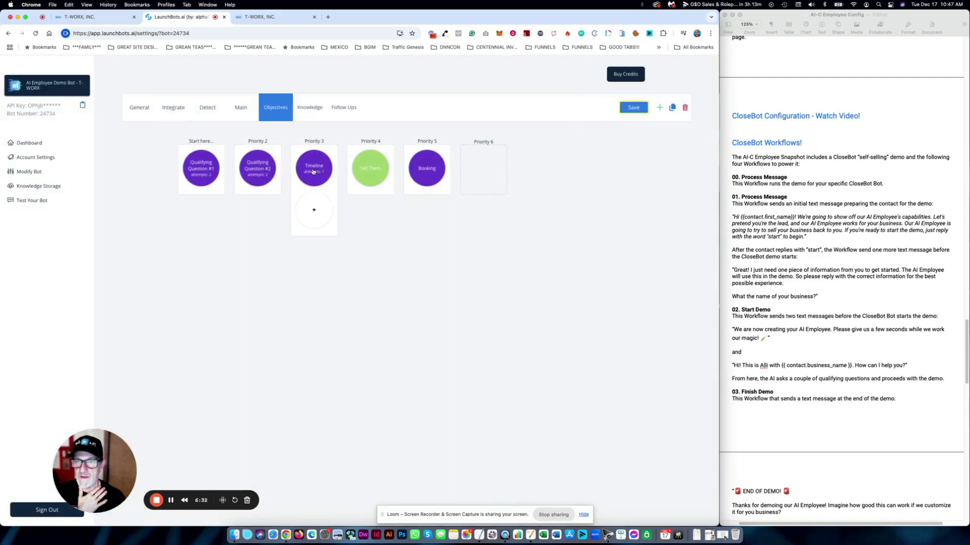
- Review the Timeline and Sell Them objectives without changes
left_click(313, 177)
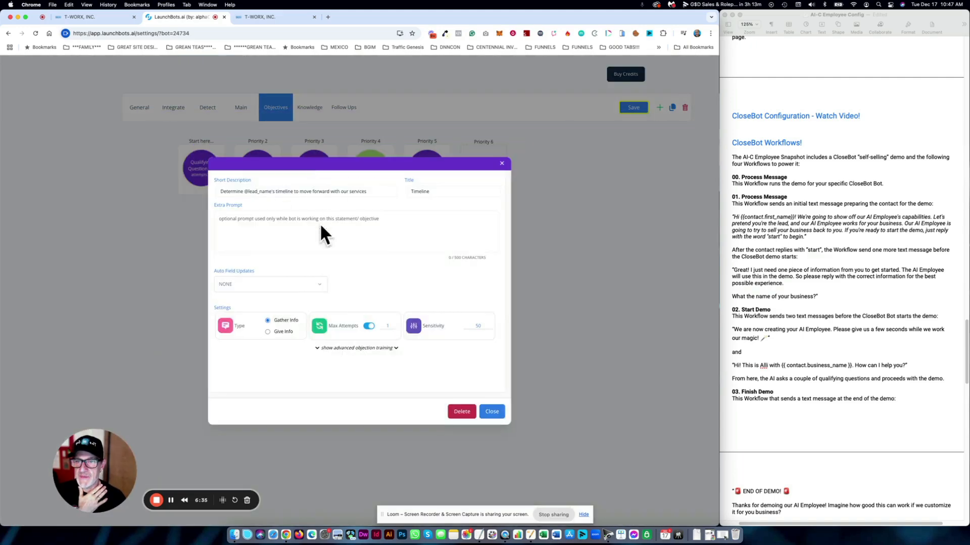
left_click(495, 413)
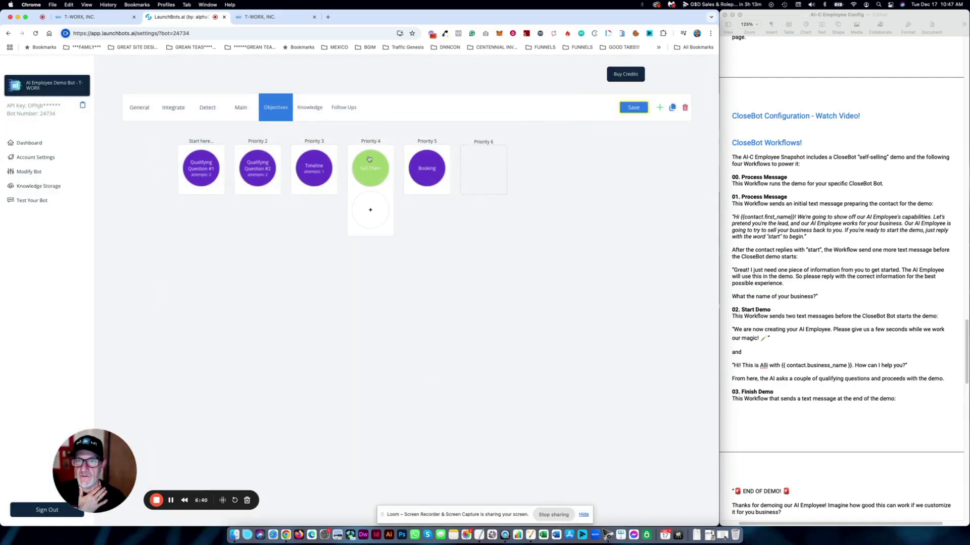
left_click(371, 177)
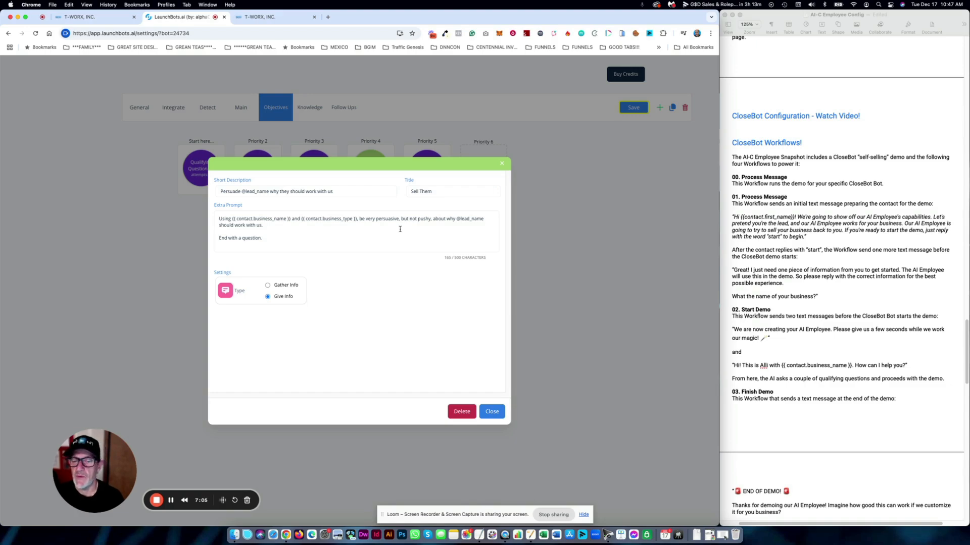
left_click(490, 412)
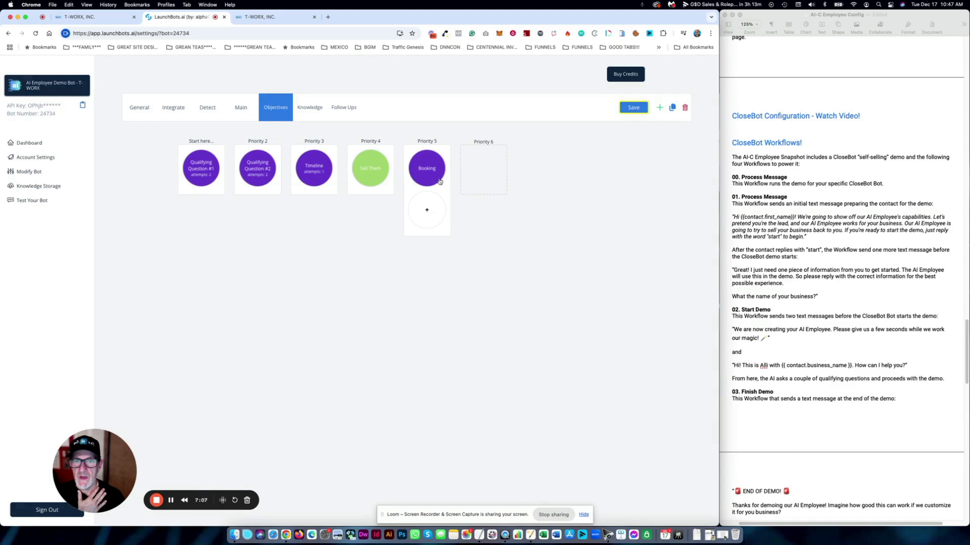
left_click(433, 173)
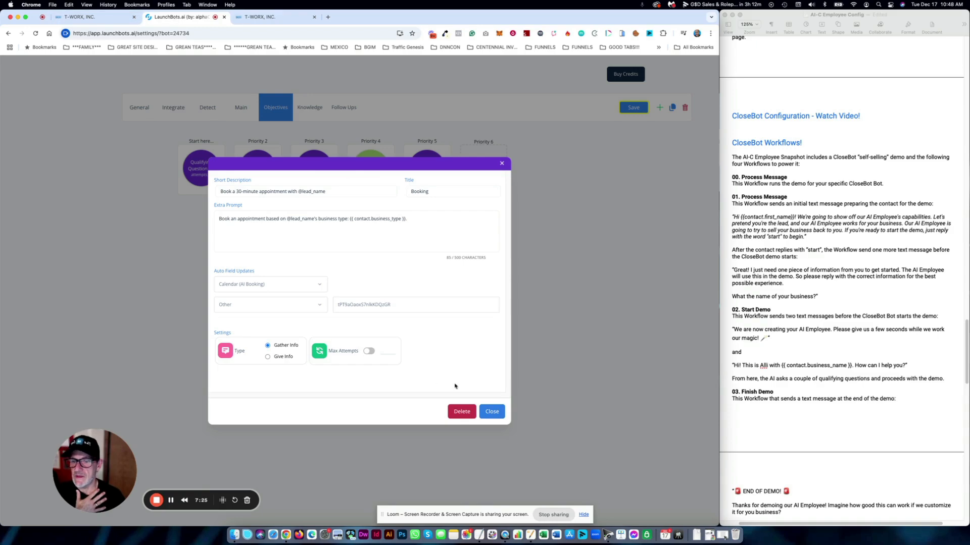
left_click(492, 412)
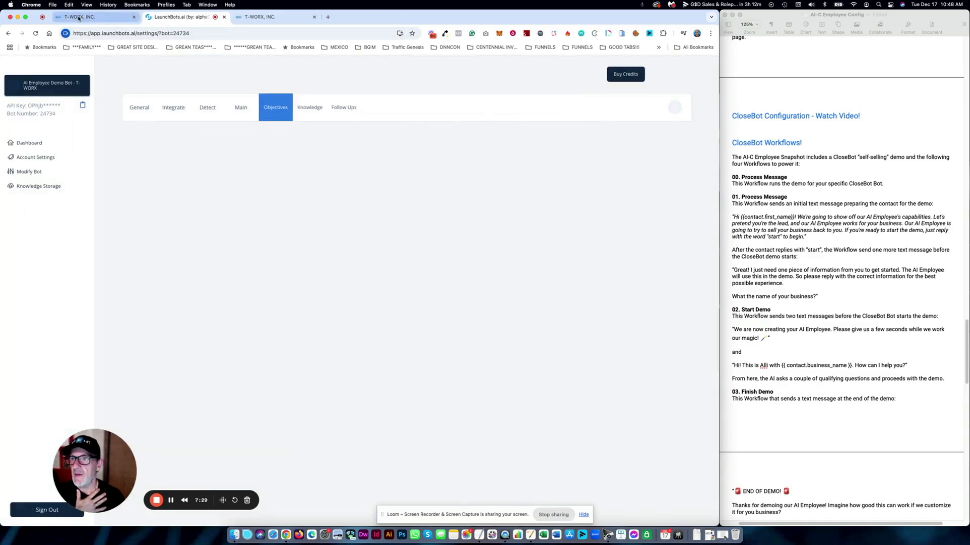
- Navigate from account settings to HighLevel's Calendar Settings page
left_click(79, 17)
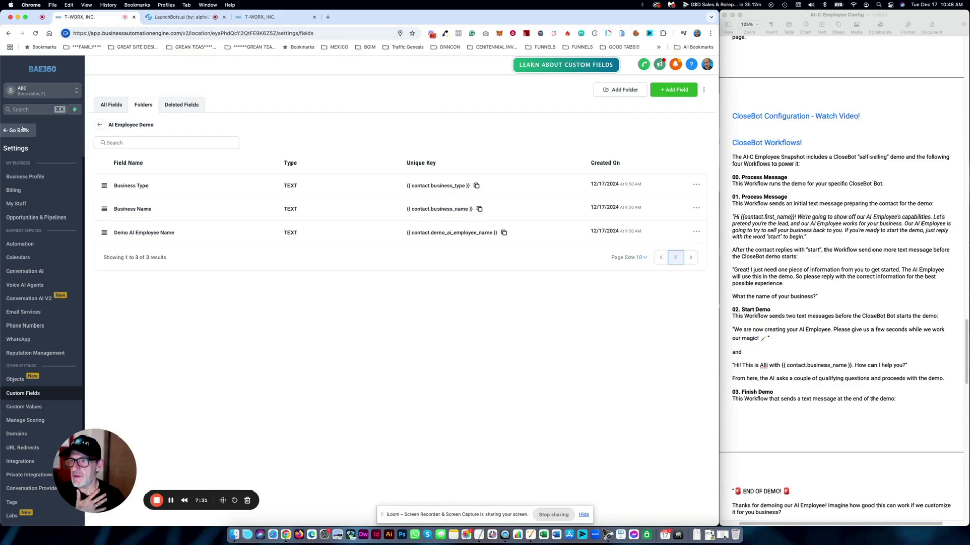
left_click(20, 131)
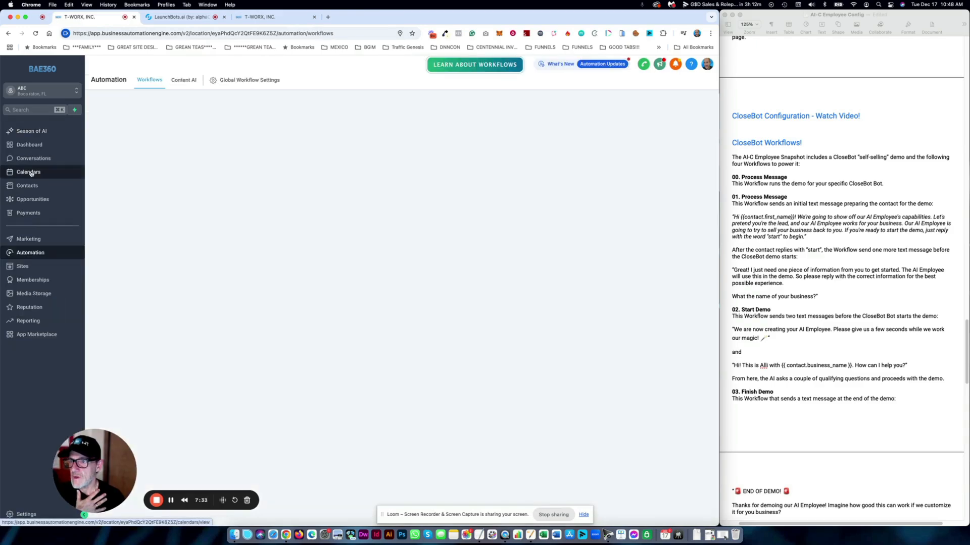
left_click(31, 171)
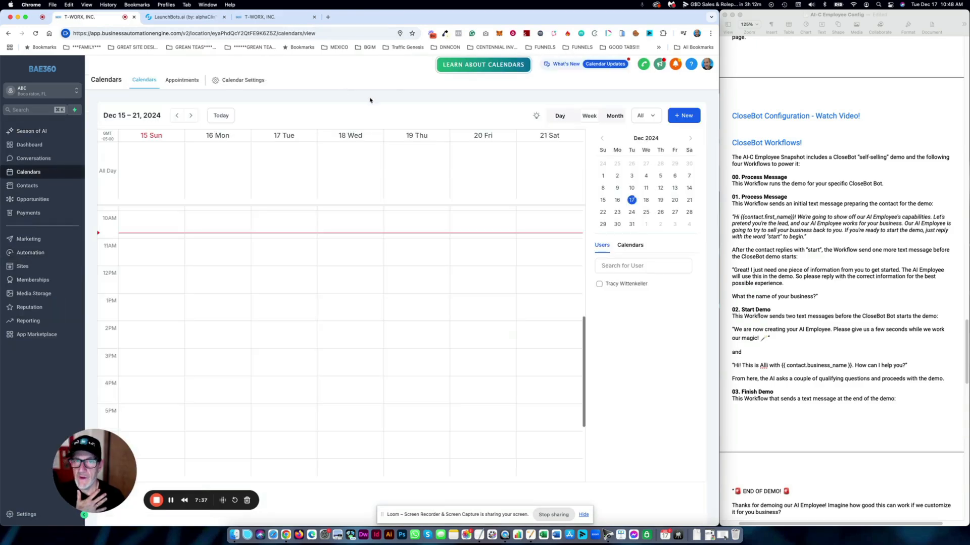
left_click(249, 80)
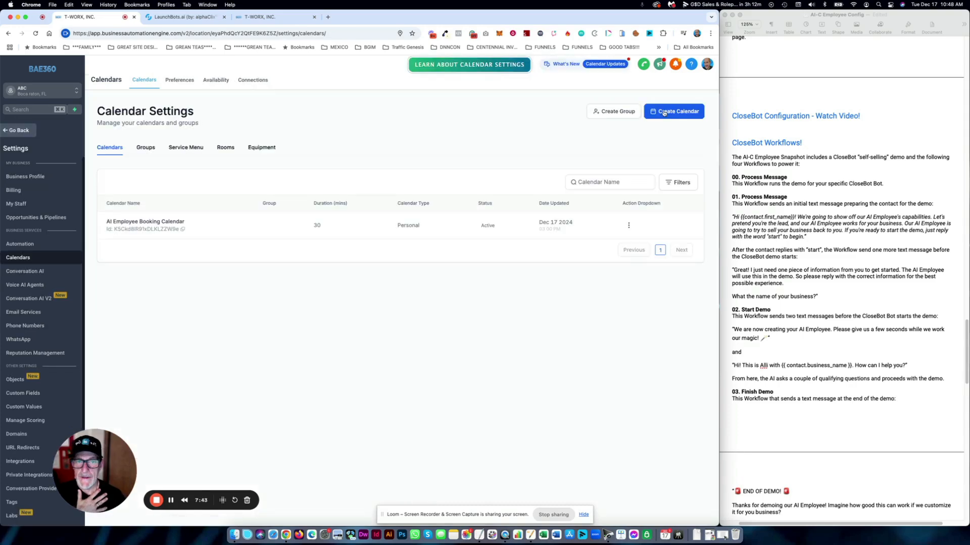
- Start a new personal calendar named 'Fake Calendar' assigned to the only team member
left_click(664, 113)
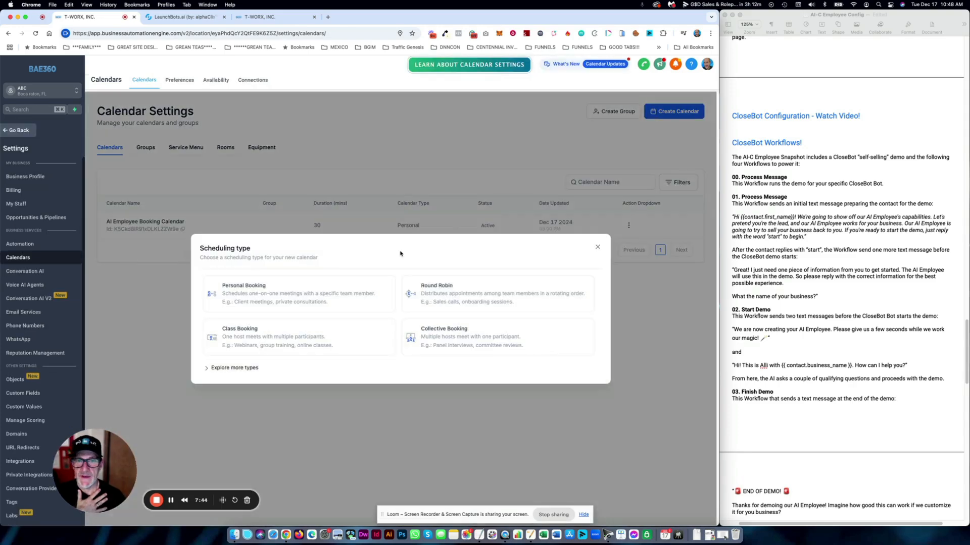
left_click(300, 285)
left_click(351, 188)
type("Fa")
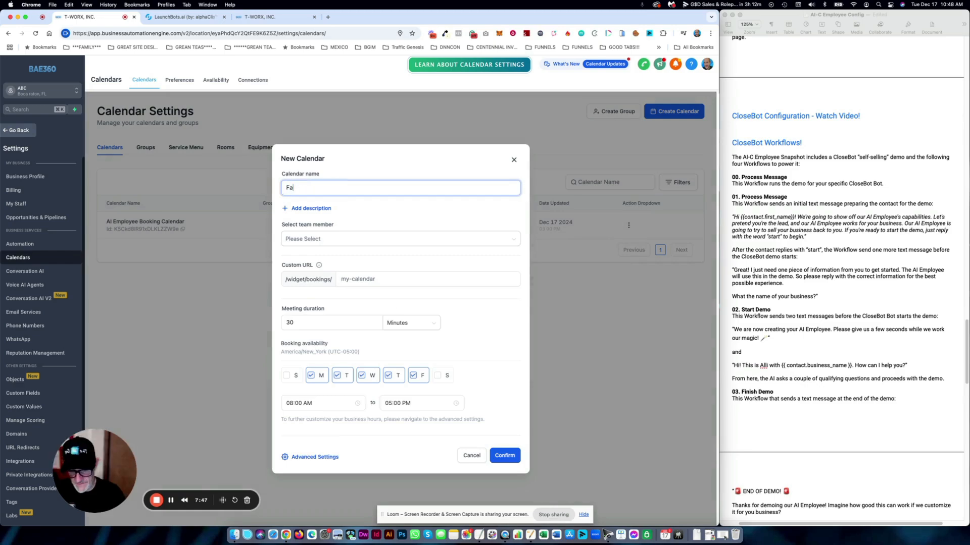
type("ke Calendar")
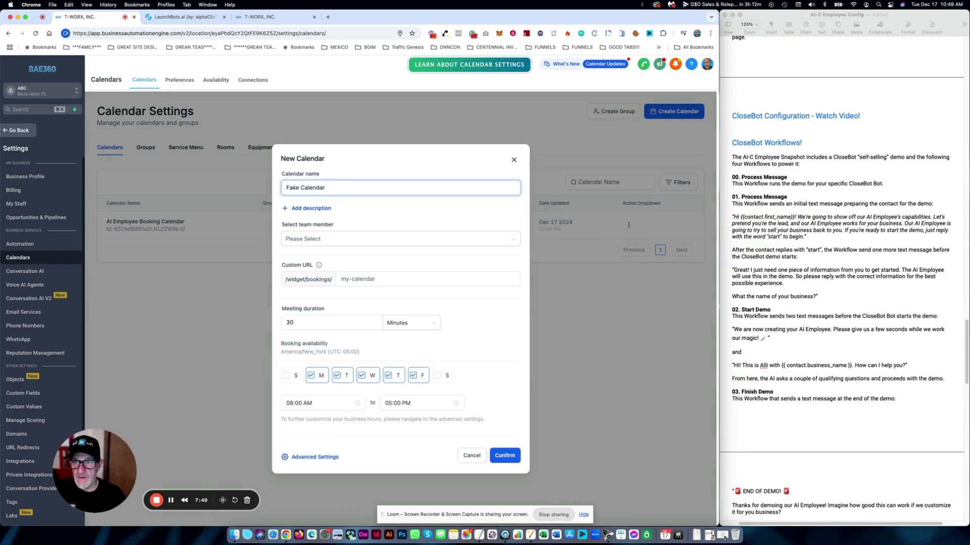
left_click(324, 242)
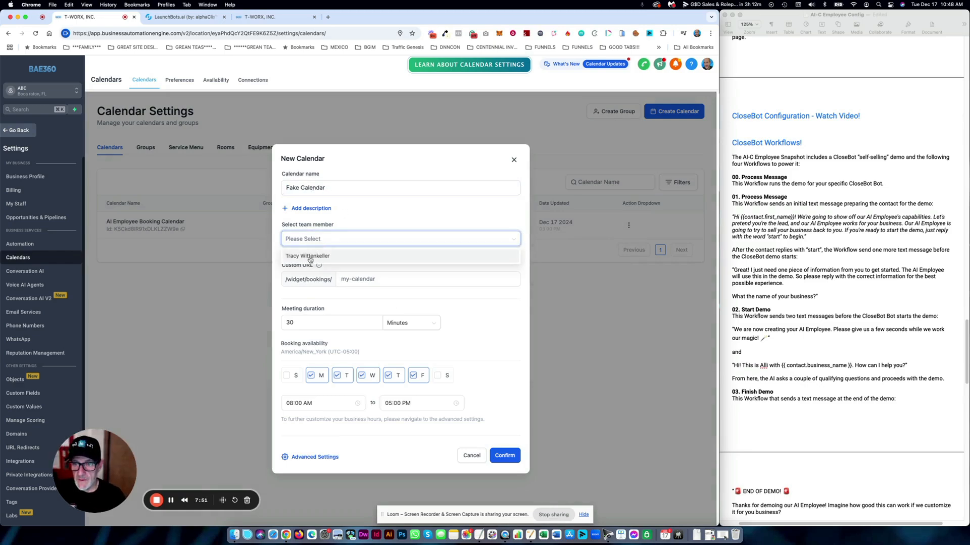
left_click(314, 256)
left_click(296, 187)
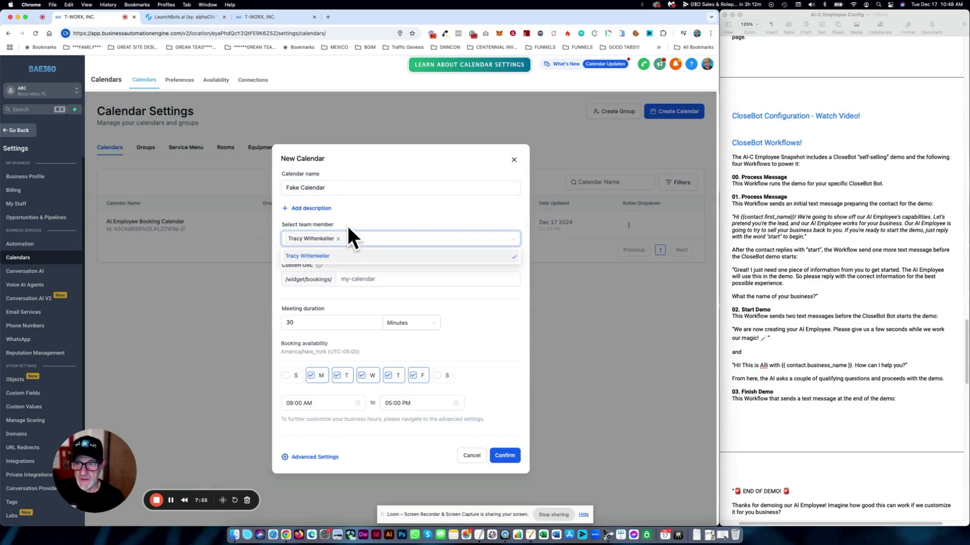
- Give it the custom booking URL 'fake8d7s', create it and copy the Fake Calendar's ID
left_click(365, 279)
type("fak")
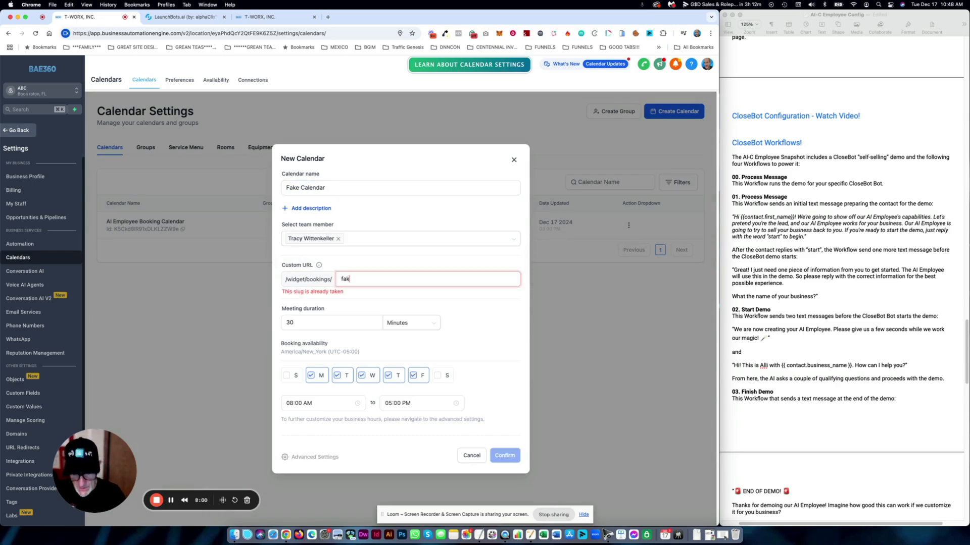
type("e")
type("8d7s")
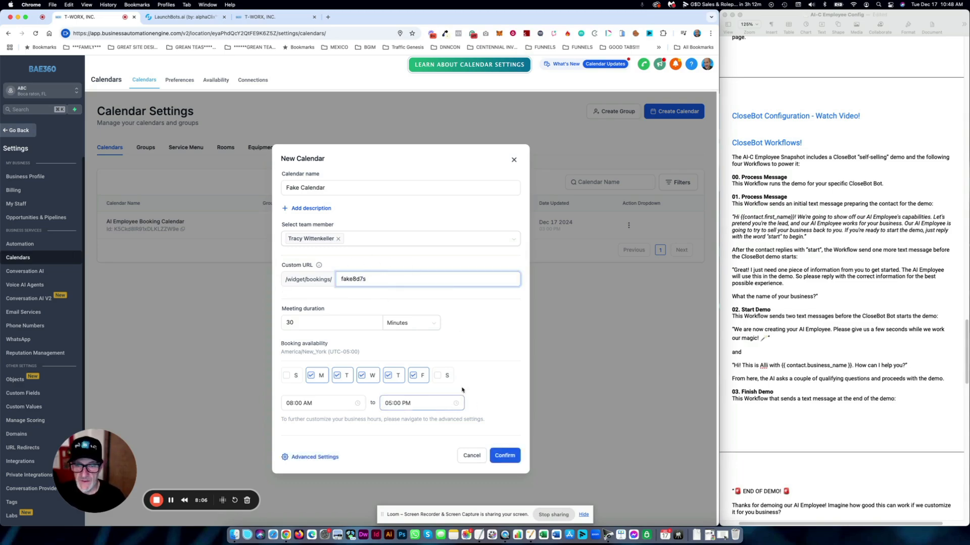
left_click(504, 456)
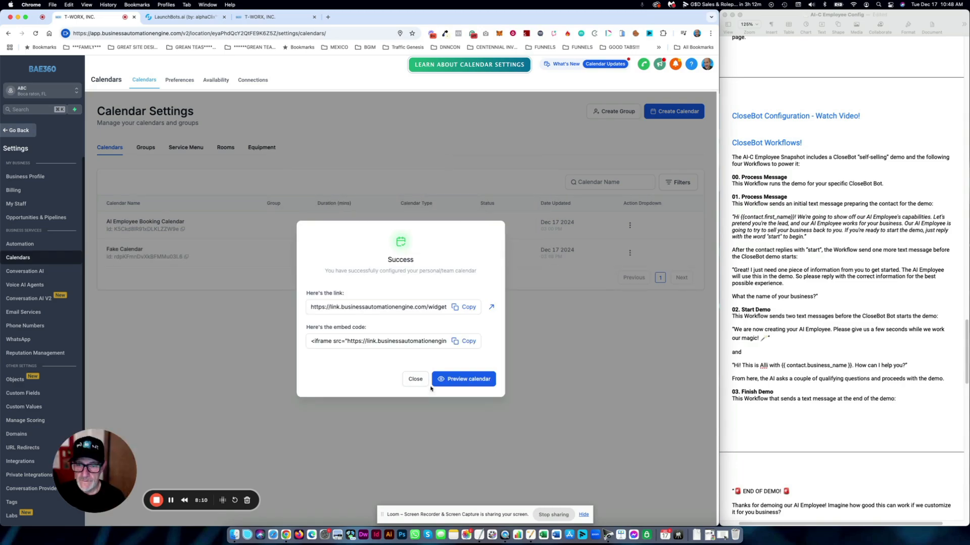
left_click(414, 379)
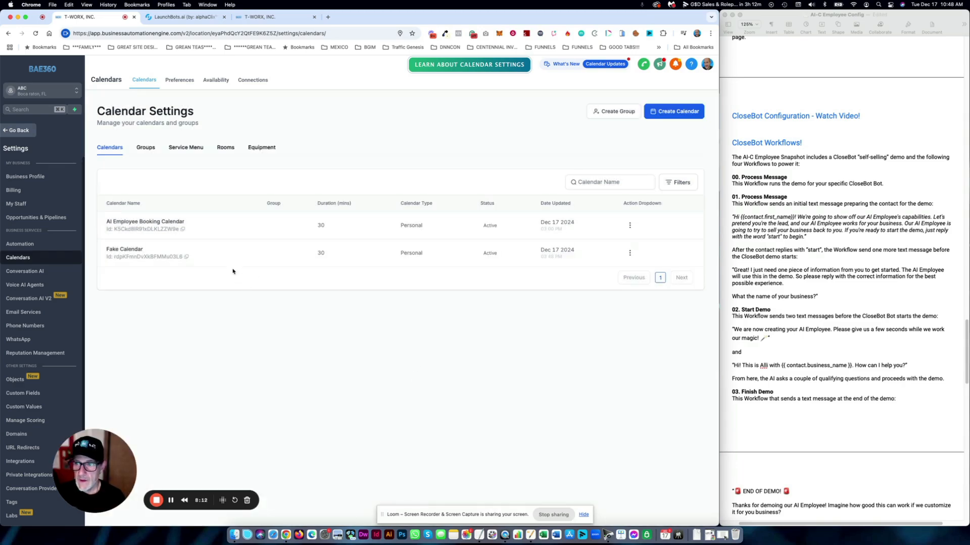
left_click(186, 258)
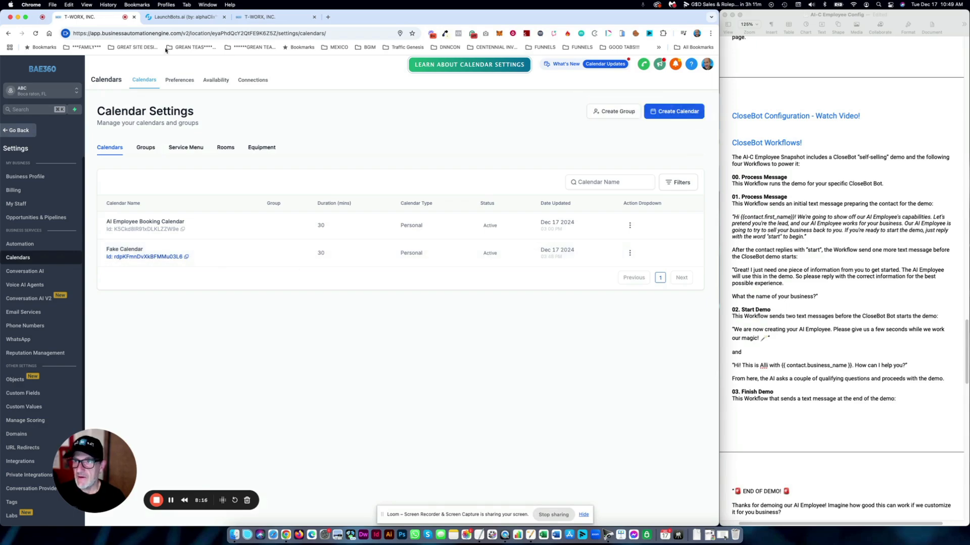
left_click(200, 18)
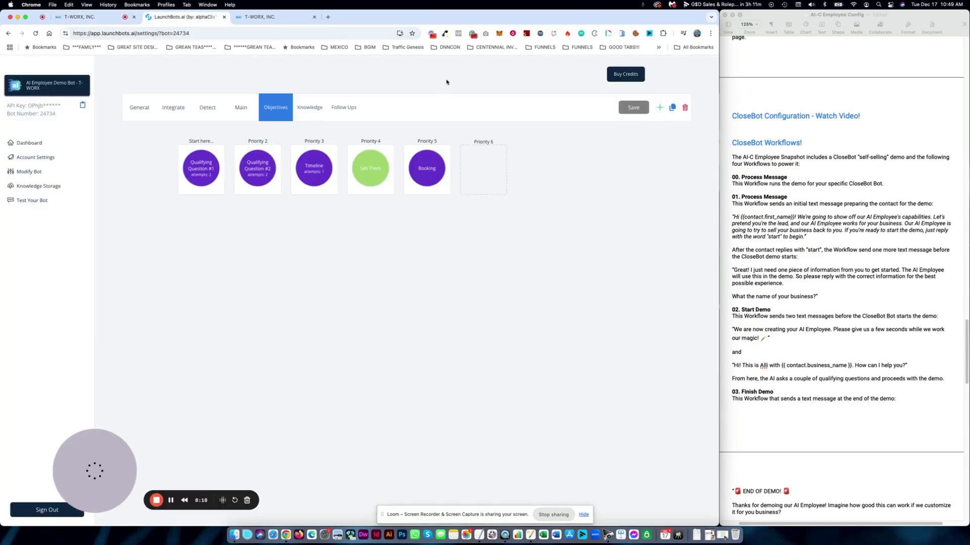
- Point the bot's Booking objective at Fake Calendar, save the bot, and go back to HighLevel
left_click(35, 33)
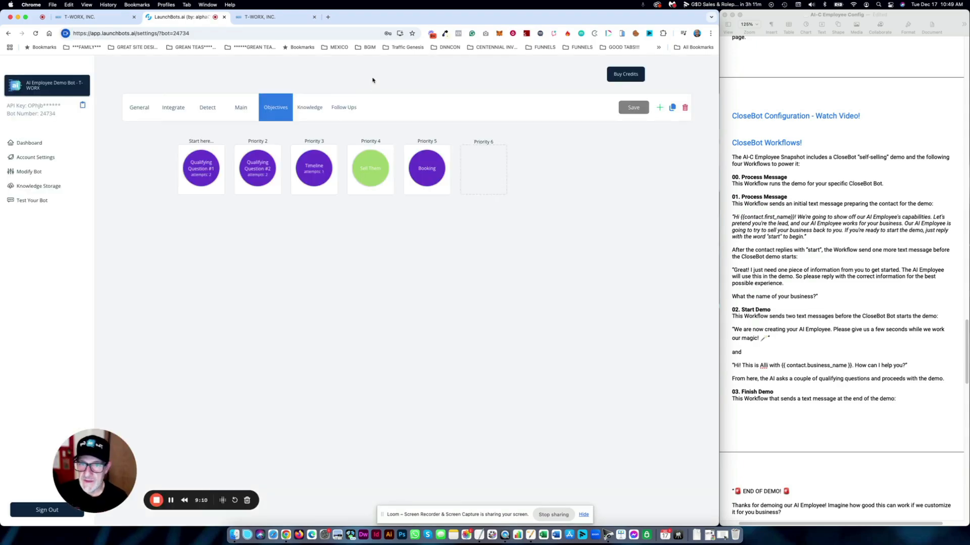
mouse_move(426, 160)
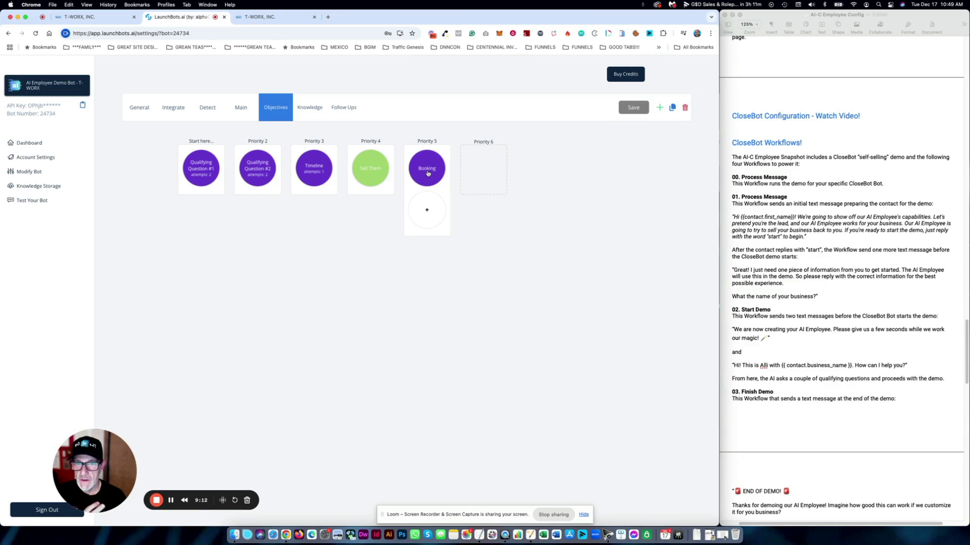
left_click(427, 170)
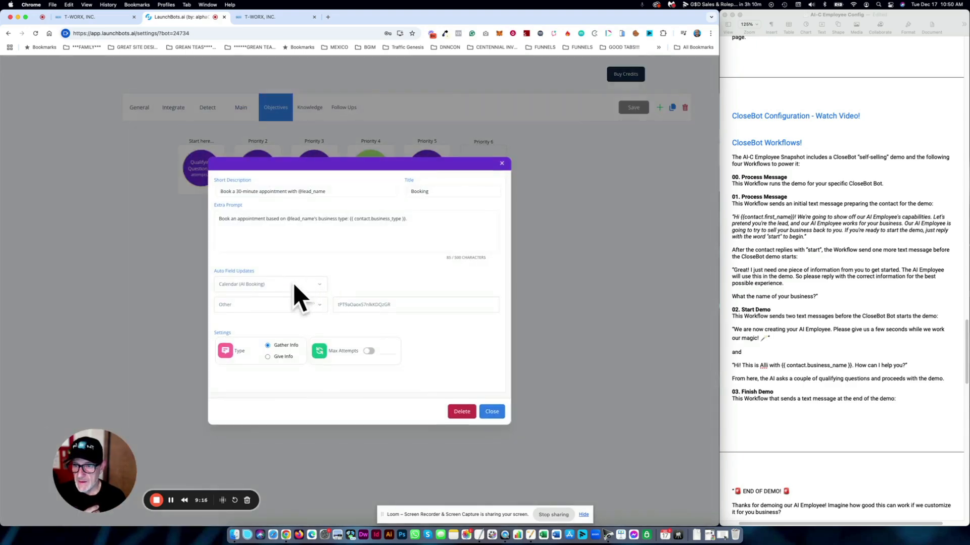
left_click(317, 305)
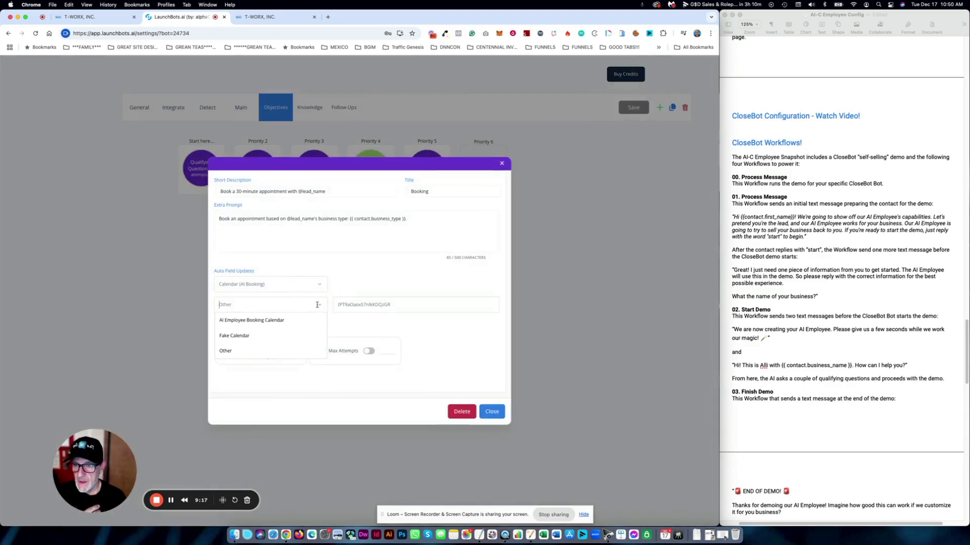
left_click(247, 337)
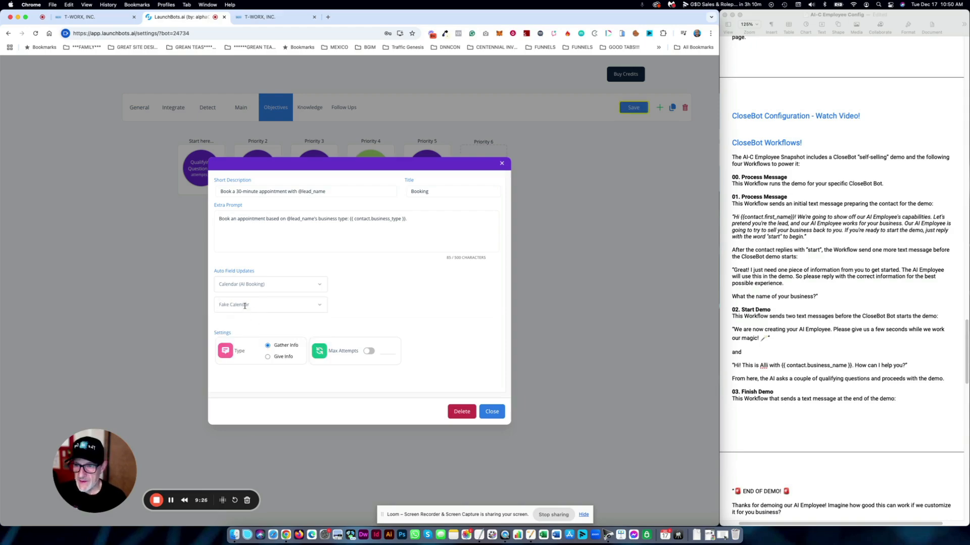
left_click(492, 412)
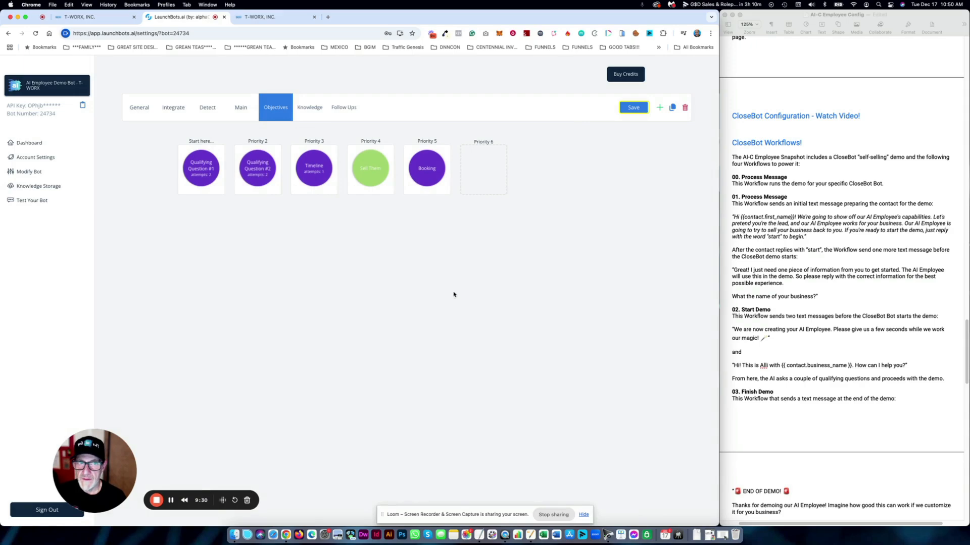
left_click(642, 107)
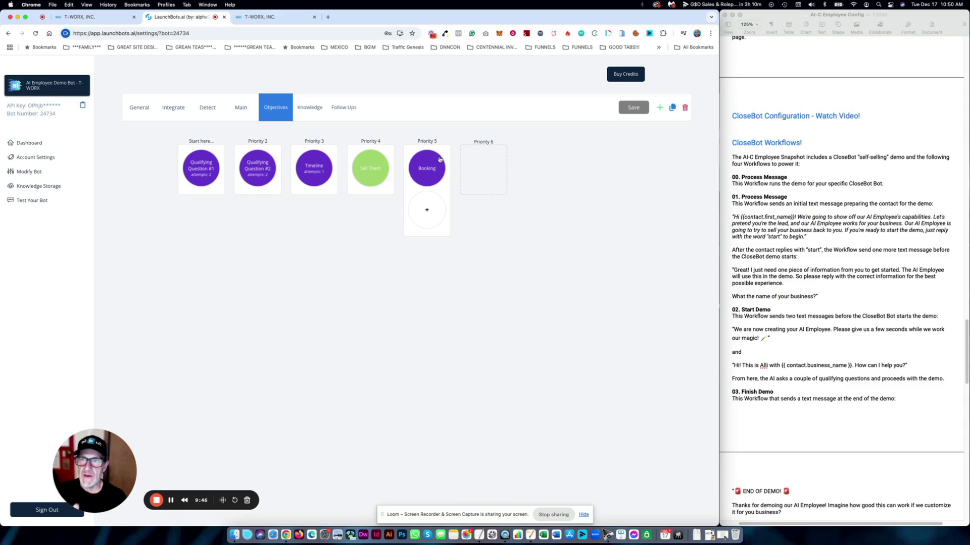
left_click(103, 19)
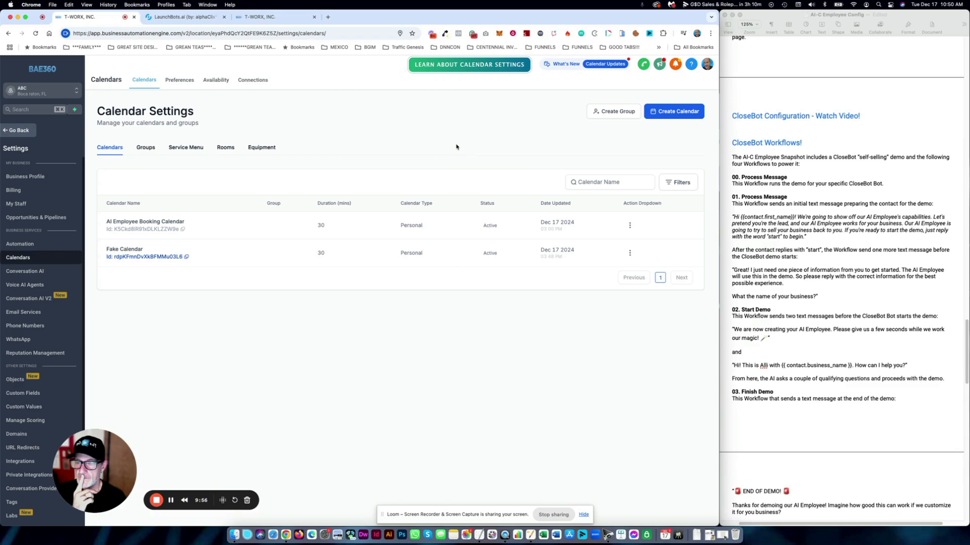
- Open the 00. Process Message workflow from Automation, then switch to the LaunchBots.ai bot page
left_click(15, 130)
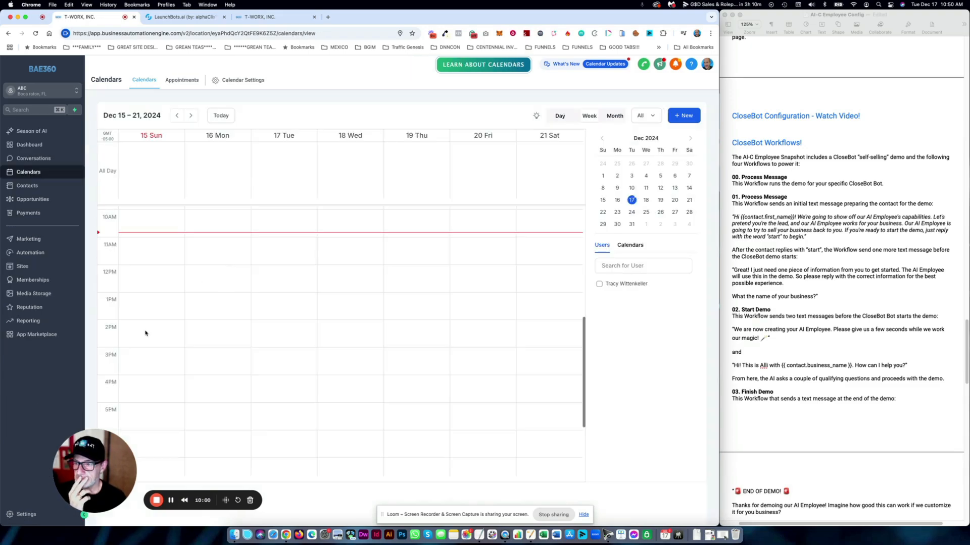
left_click(38, 254)
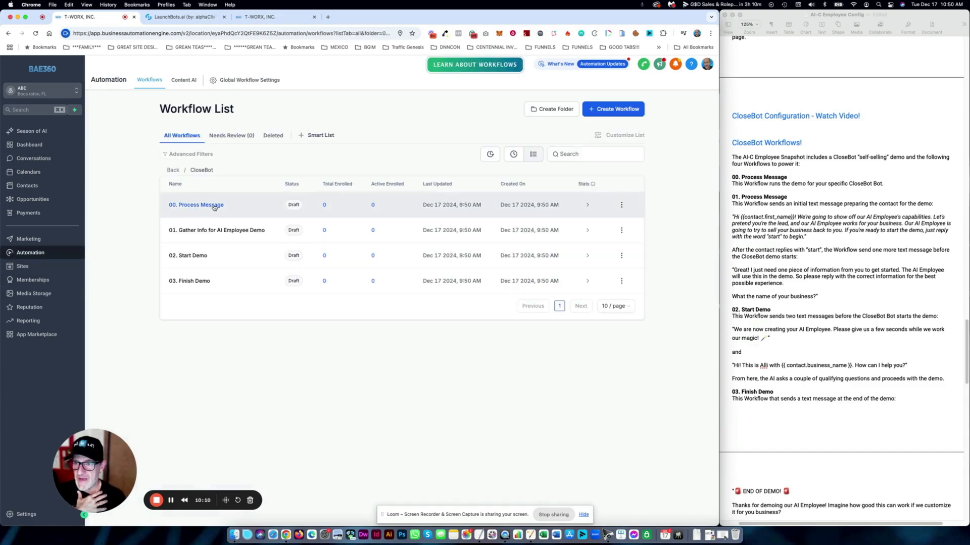
left_click(213, 206)
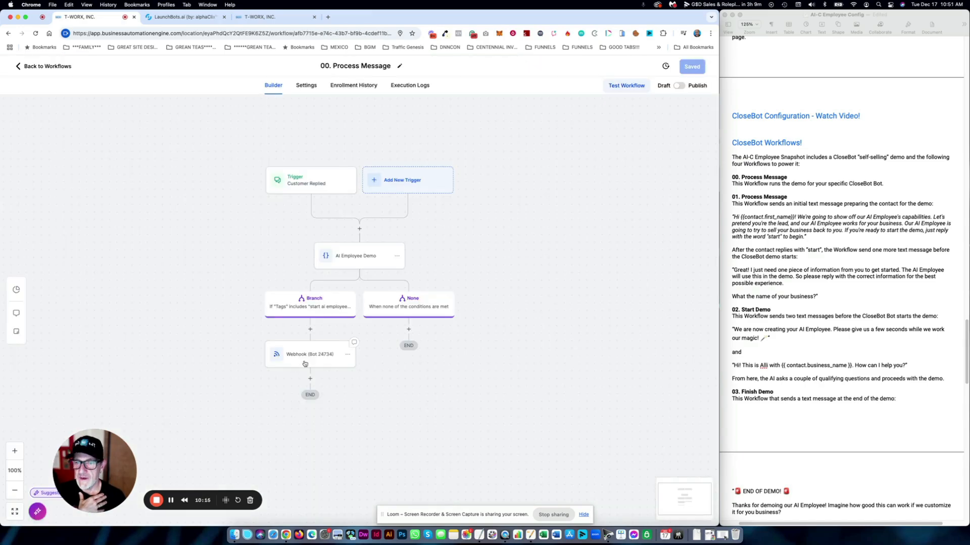
left_click(172, 18)
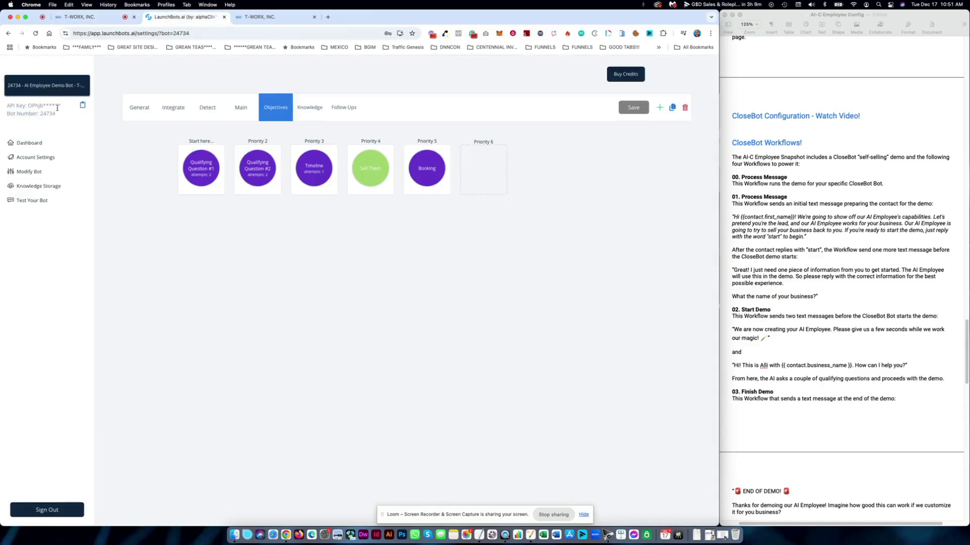
- Select the demo bot's Bot Number to copy it, then return to the Process Message workflow
left_click_drag(56, 115, 41, 114)
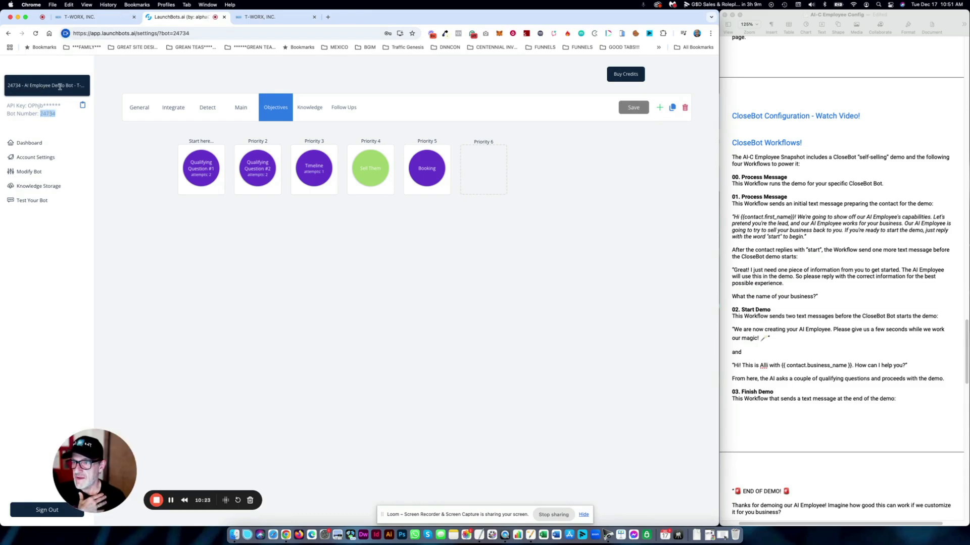
left_click(51, 115)
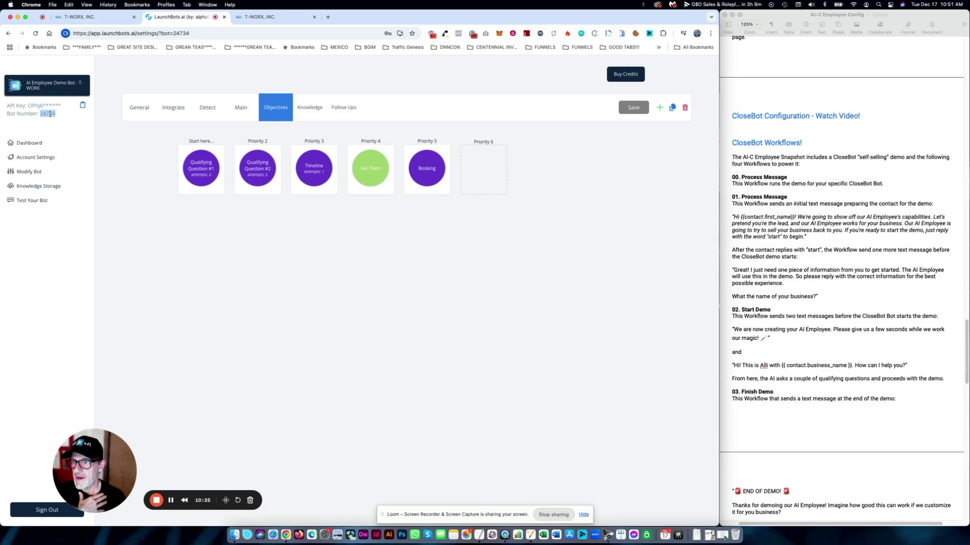
triple_click(50, 114)
double_click(50, 114)
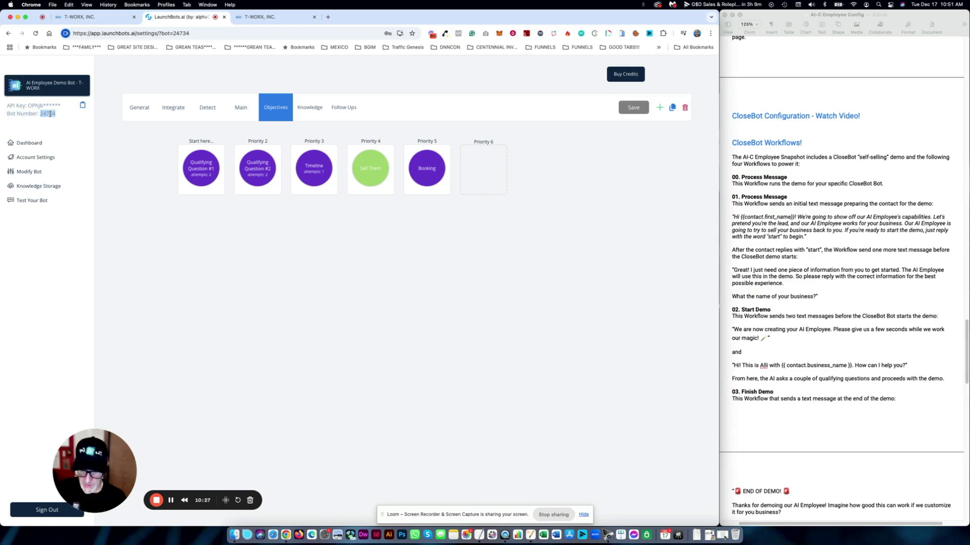
left_click(81, 17)
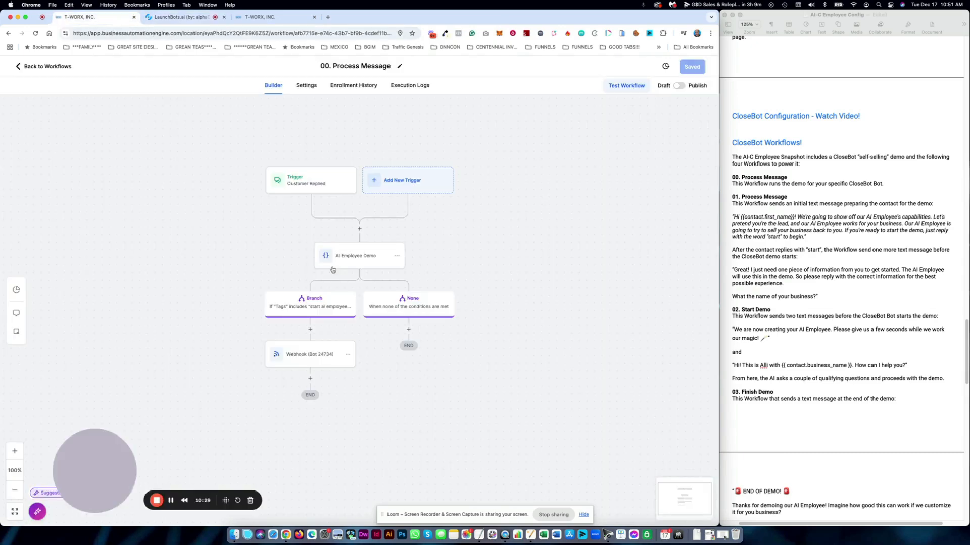
- Check the webhook's Custom Data bot key and number value unchanged, then return to the workflow list
left_click(309, 355)
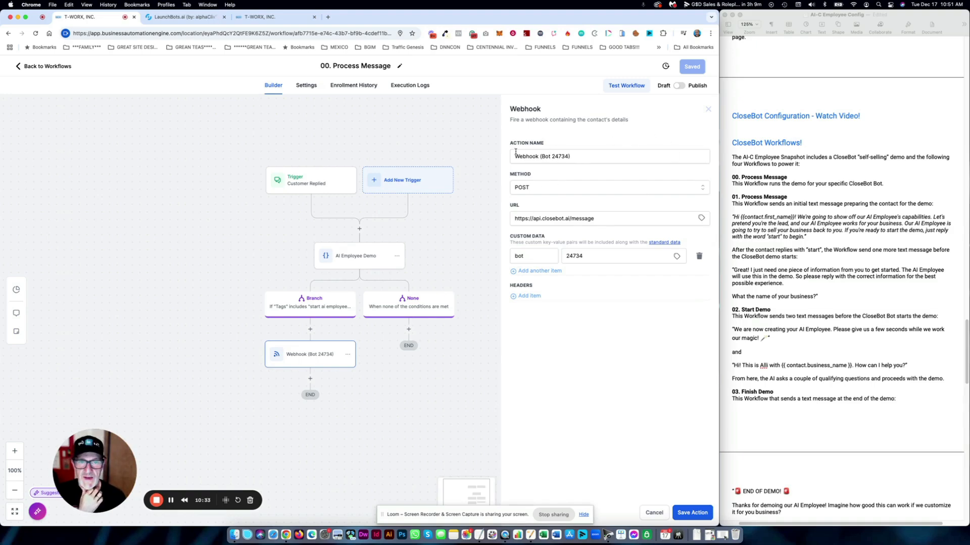
left_click(519, 251)
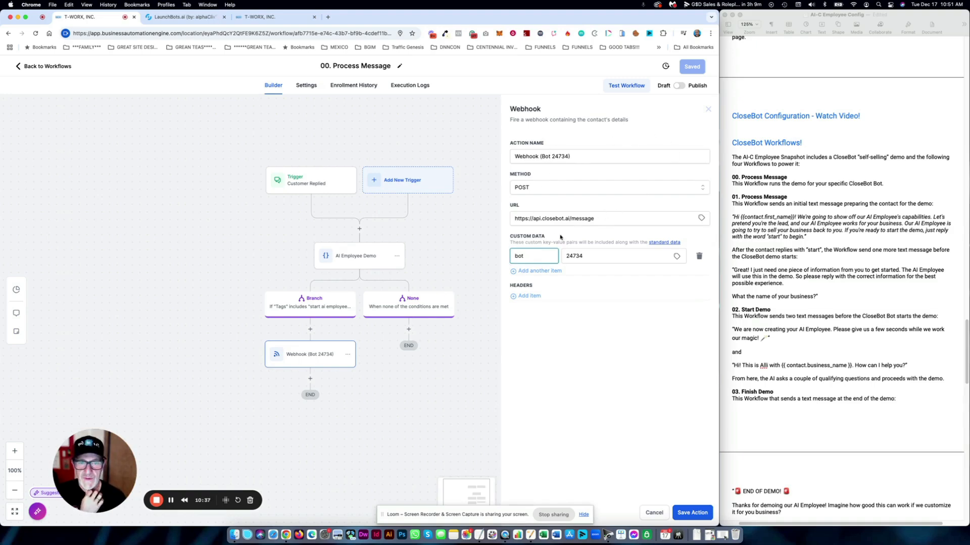
left_click_drag(530, 257, 514, 258)
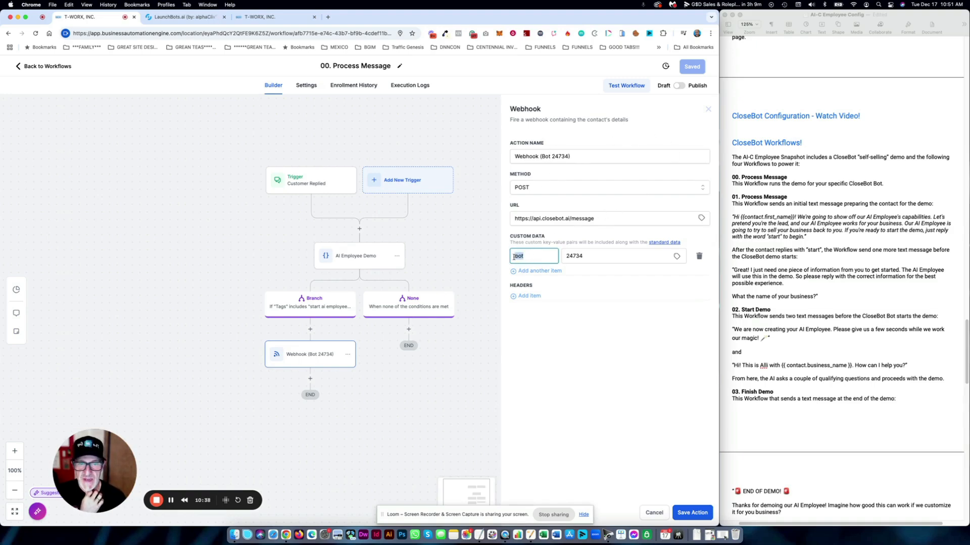
left_click(573, 257)
double_click(574, 257)
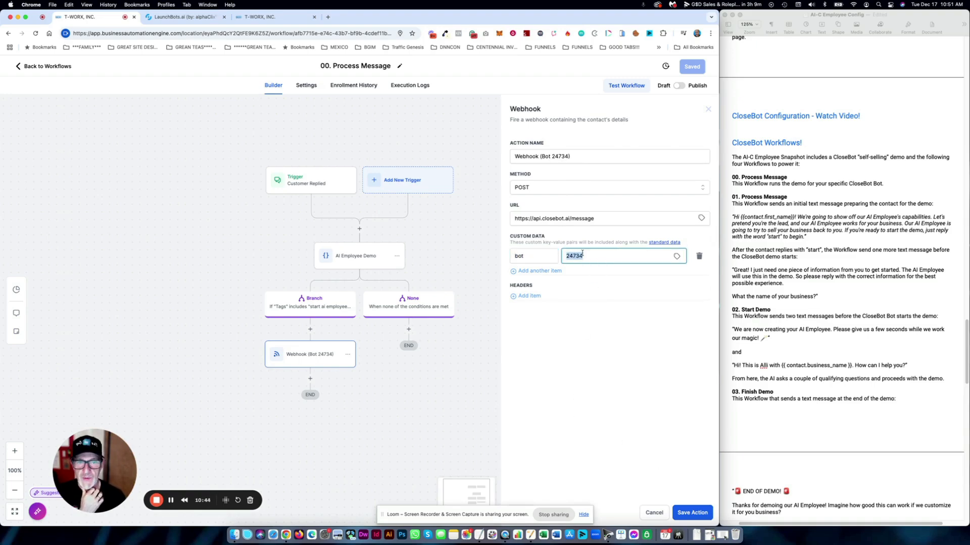
left_click(657, 513)
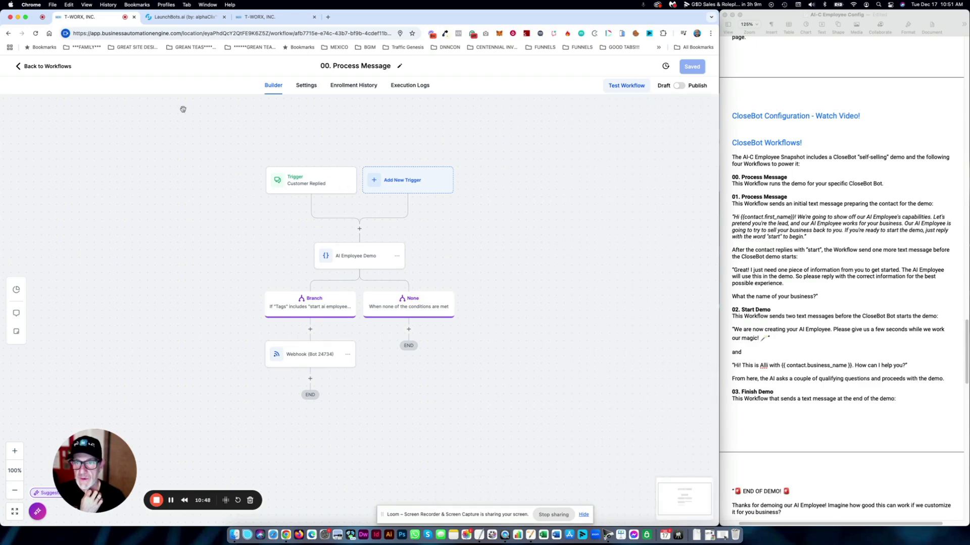
left_click(48, 67)
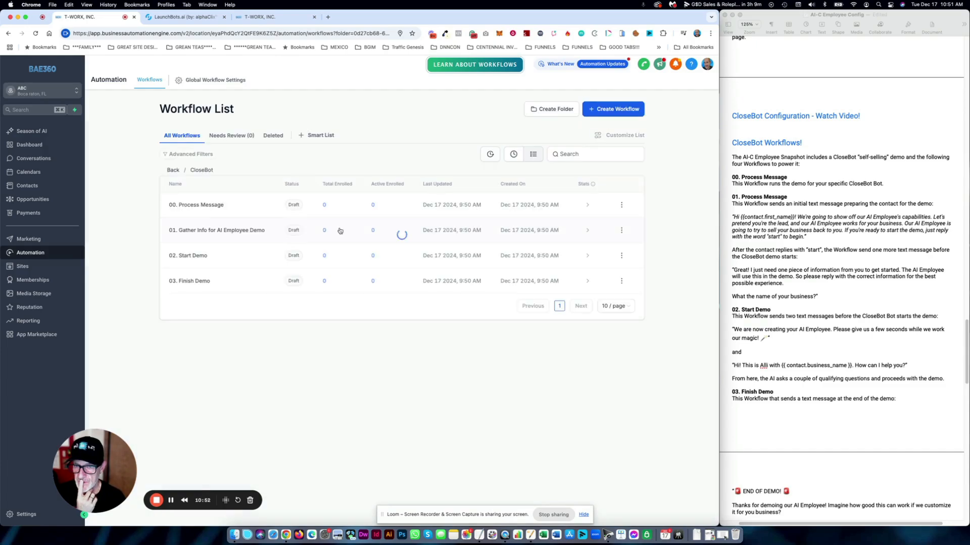
- Open 01. Gather Info for AI Employee Demo and inspect its Form Submitted trigger
left_click(199, 232)
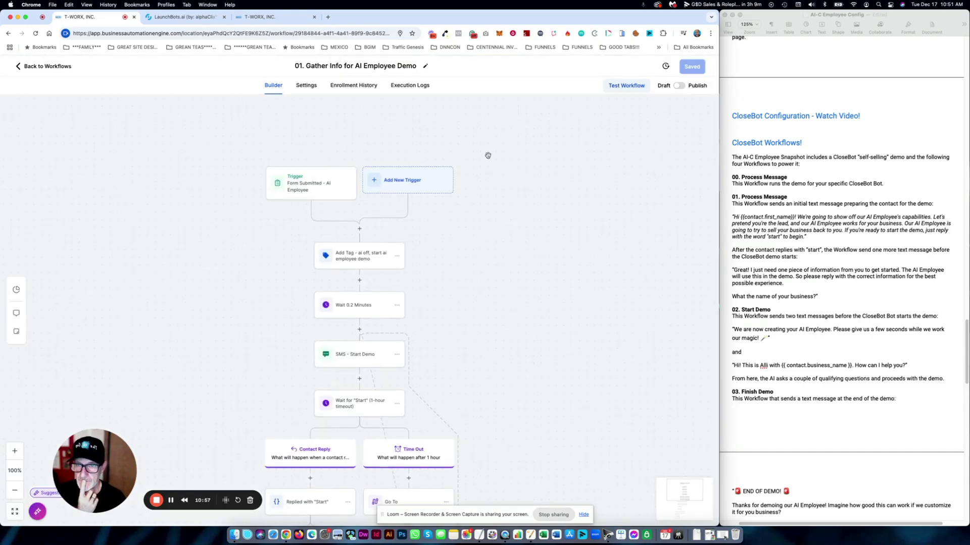
left_click_drag(490, 233, 445, 286)
left_click_drag(461, 184, 480, 211)
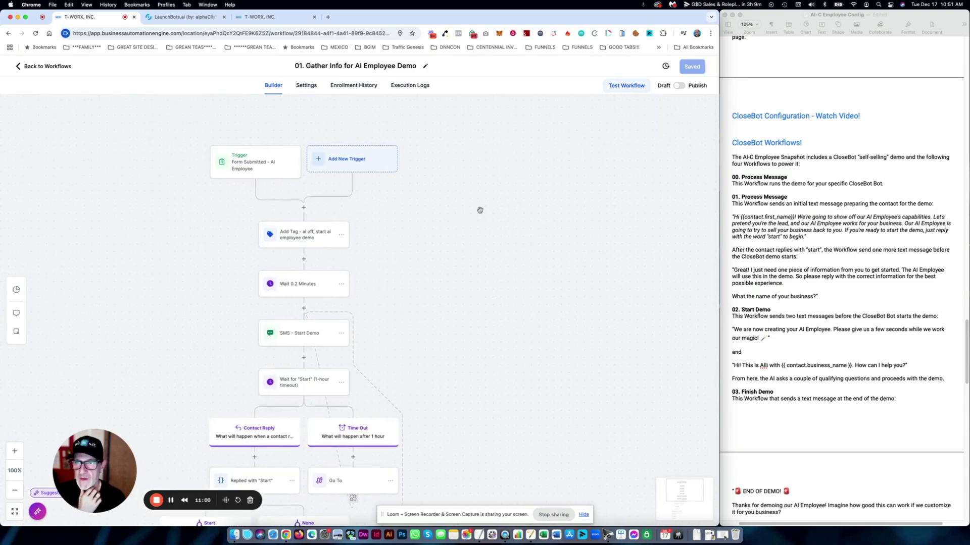
left_click(251, 167)
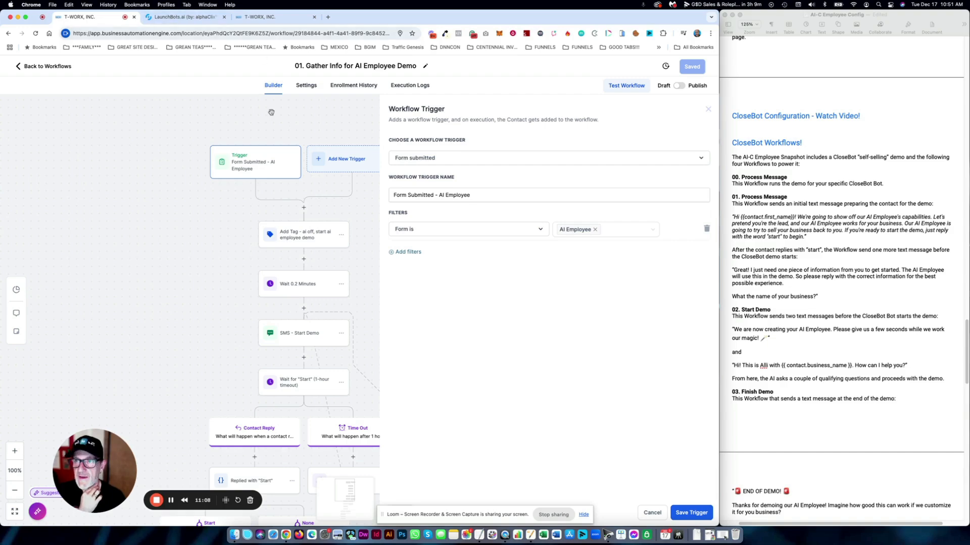
- Close the extra agency dashboard tab, return to the workflows, and go to Sites
left_click(298, 18)
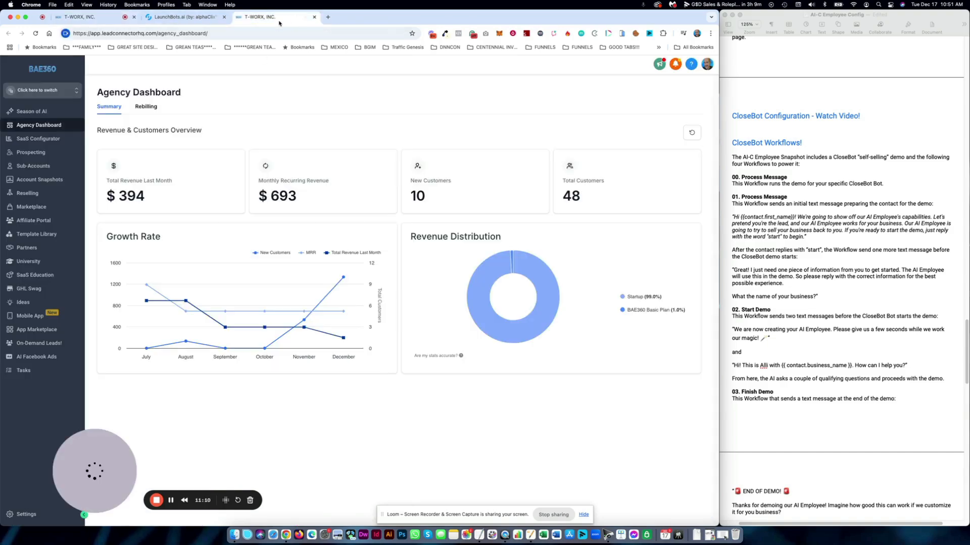
left_click(315, 18)
left_click(91, 19)
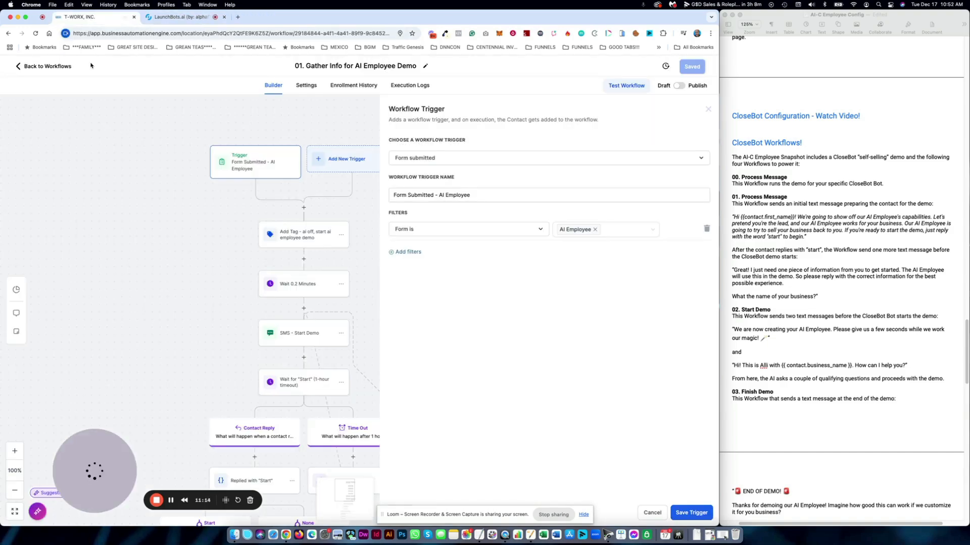
left_click(61, 67)
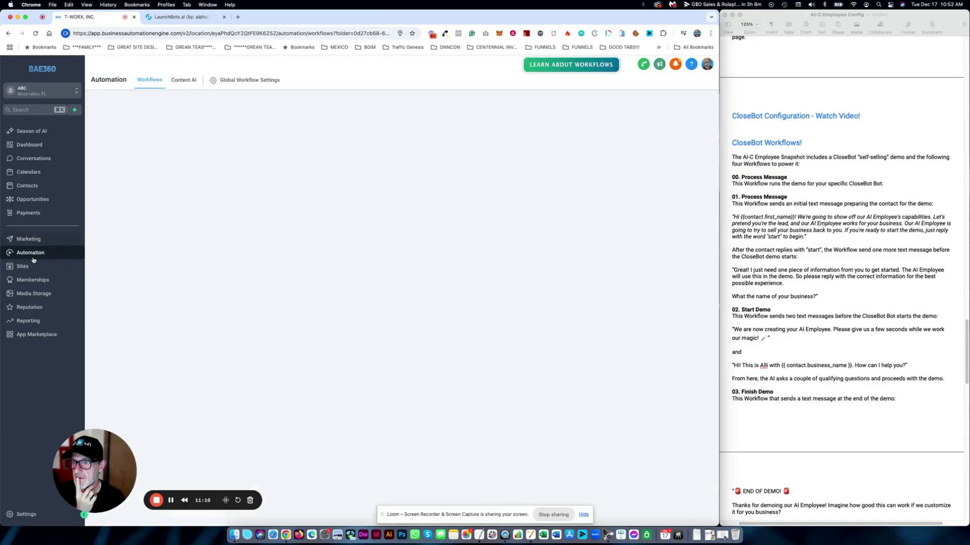
left_click(32, 266)
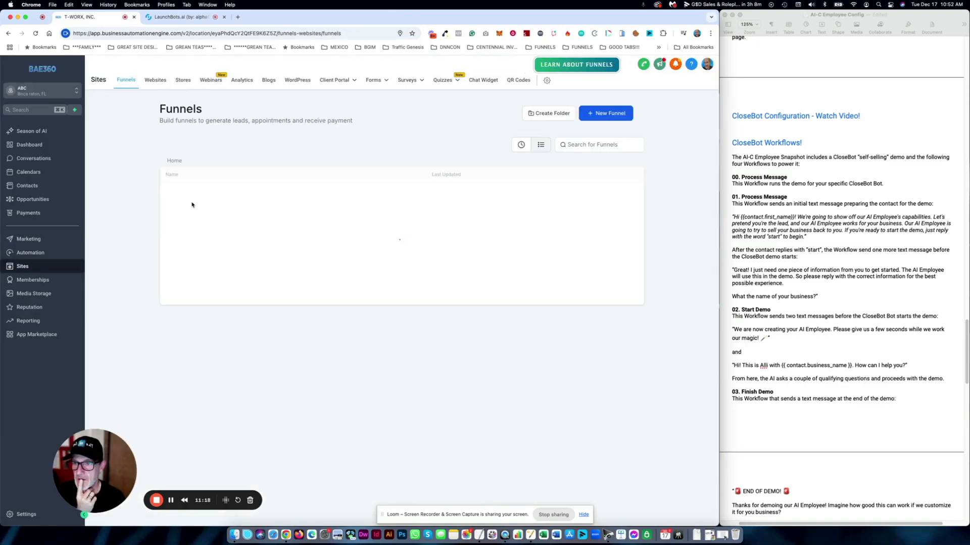
- Preview the AI-C Employee Funnel's promo page and its FREE TEXT DEMO signup popup
left_click(202, 196)
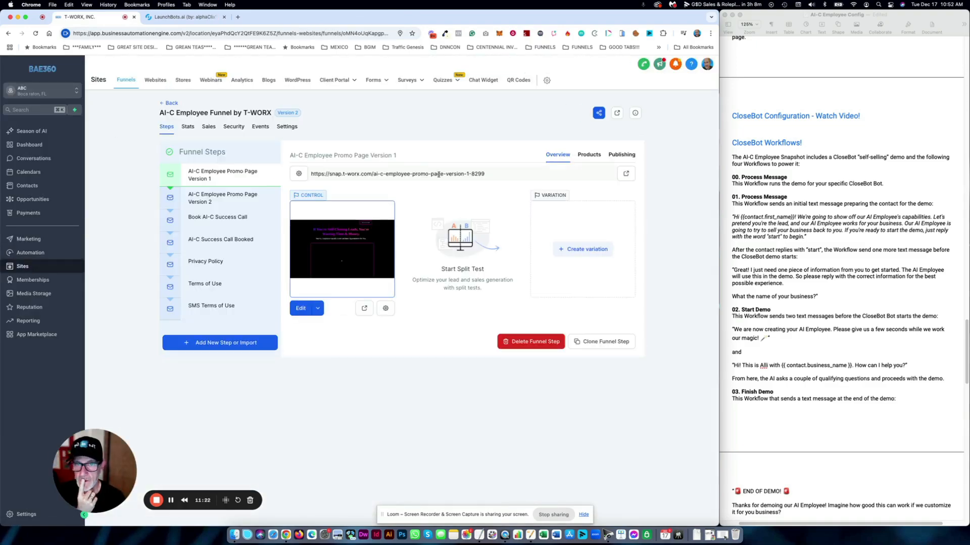
left_click(365, 310)
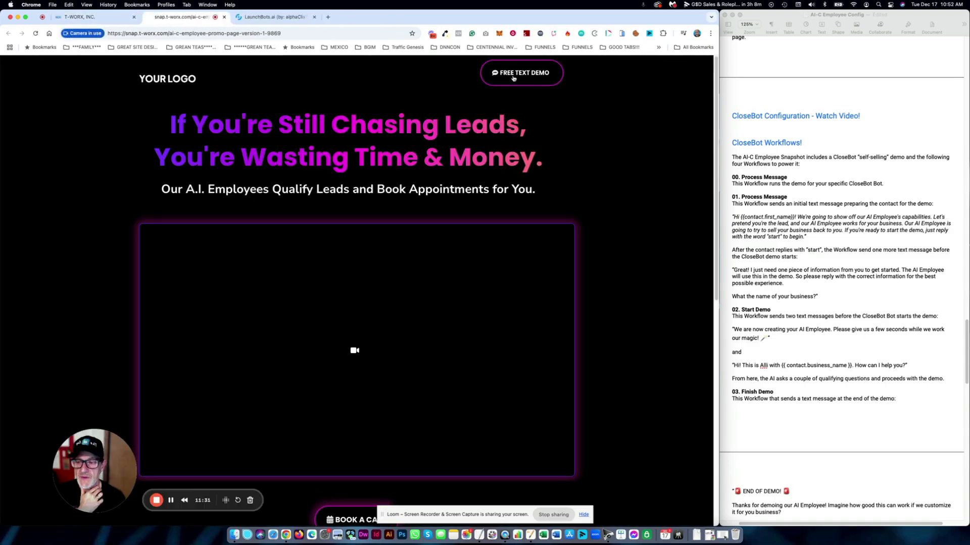
left_click(513, 77)
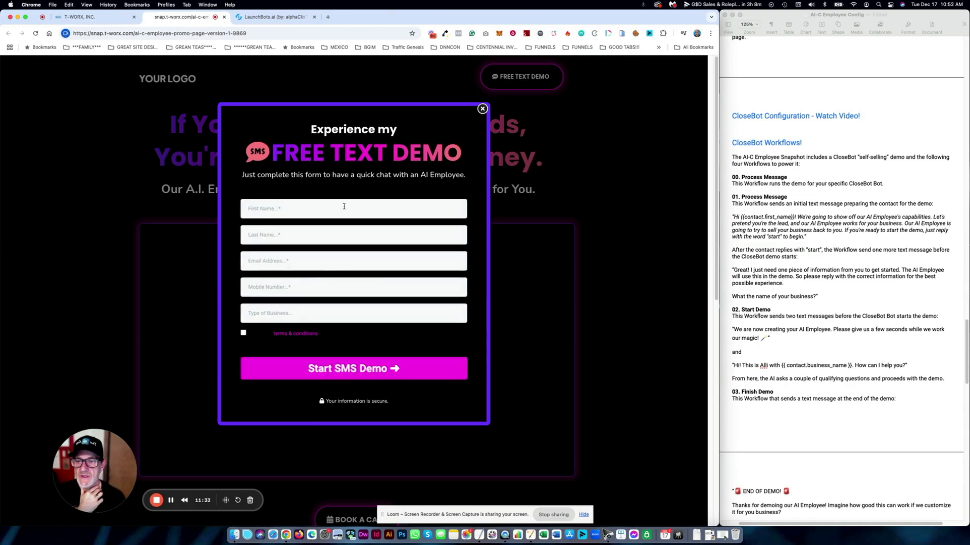
left_click(482, 109)
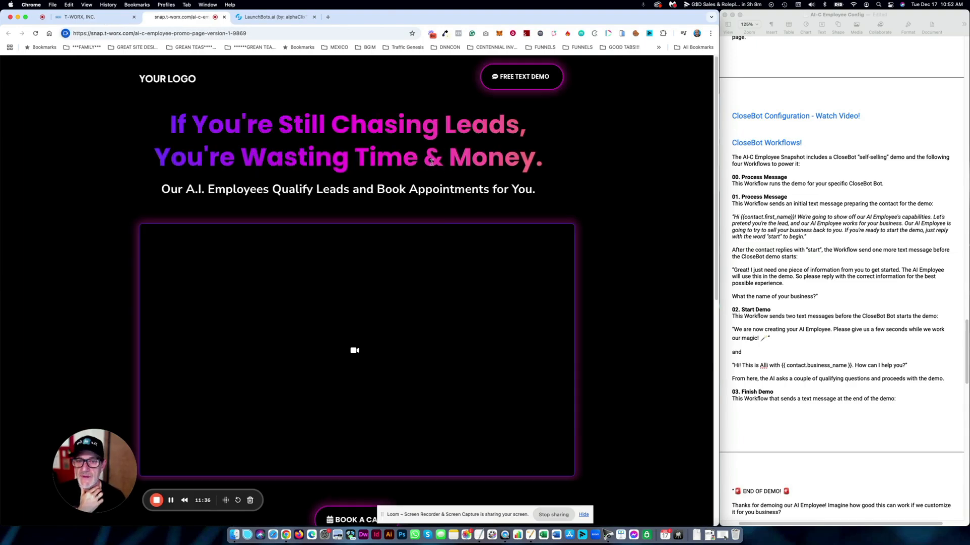
left_click(499, 84)
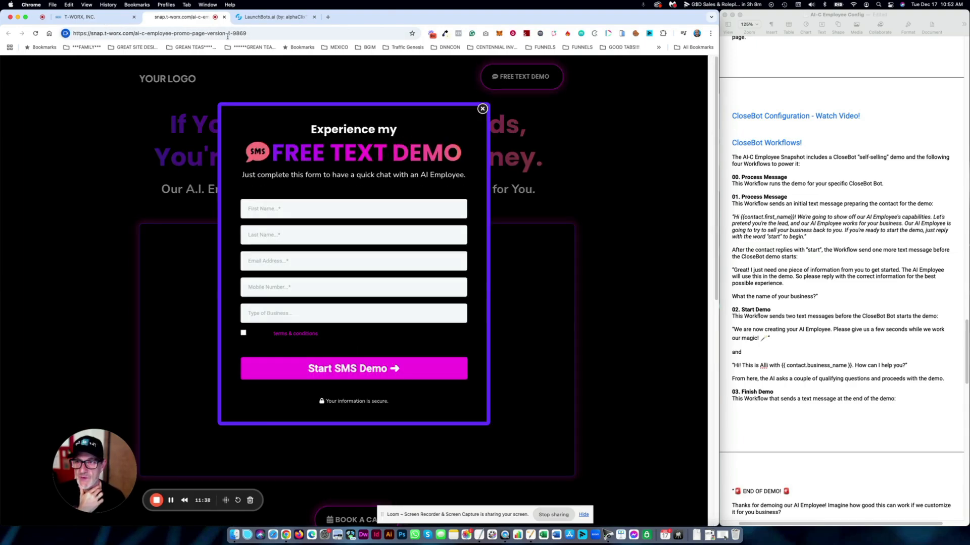
left_click(100, 18)
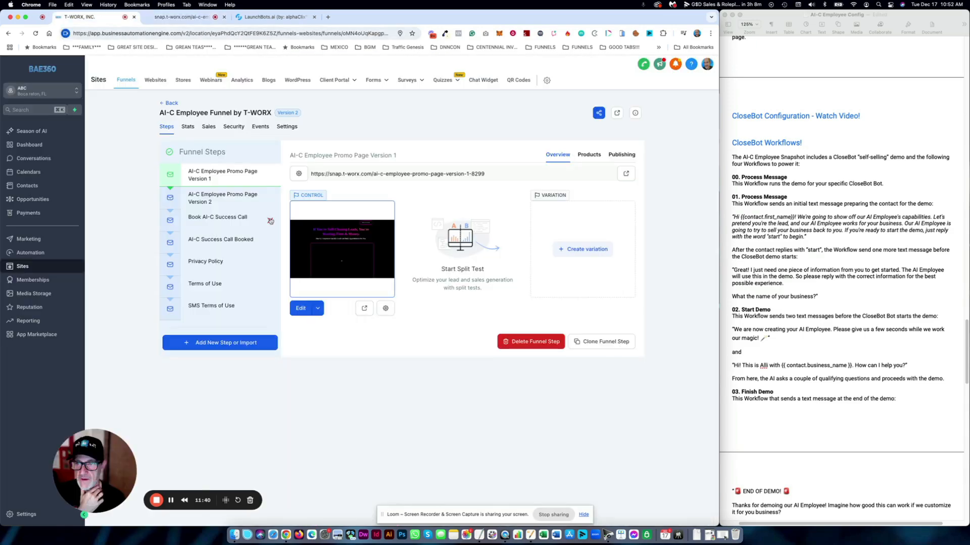
- Open 01. Gather Info for AI Employee Demo and inspect its form trigger and Add Tag step
left_click(26, 253)
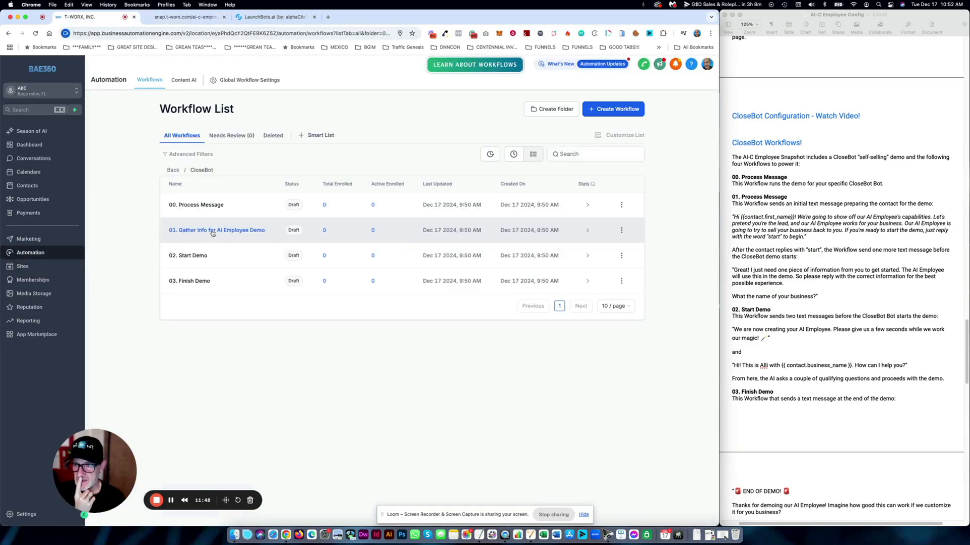
left_click(220, 231)
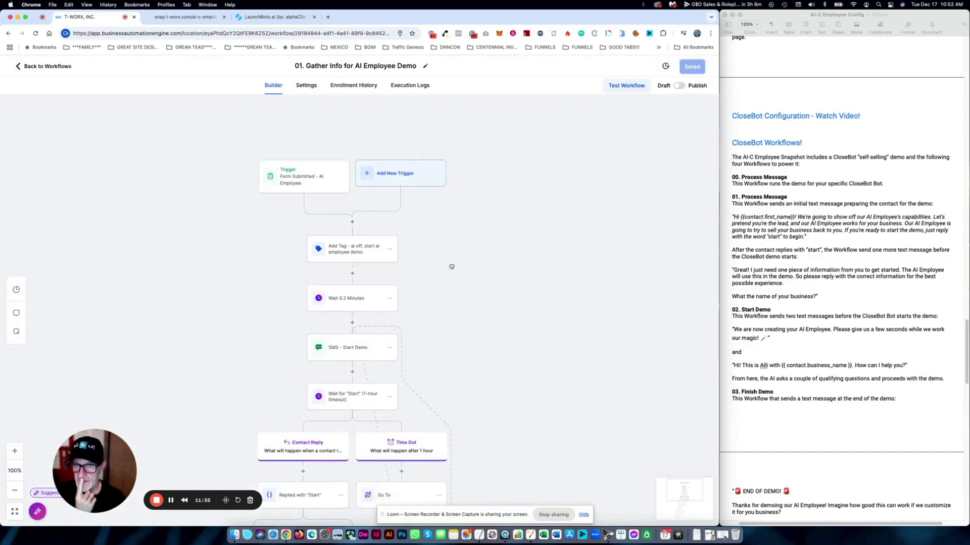
left_click_drag(452, 266, 412, 198)
left_click(273, 117)
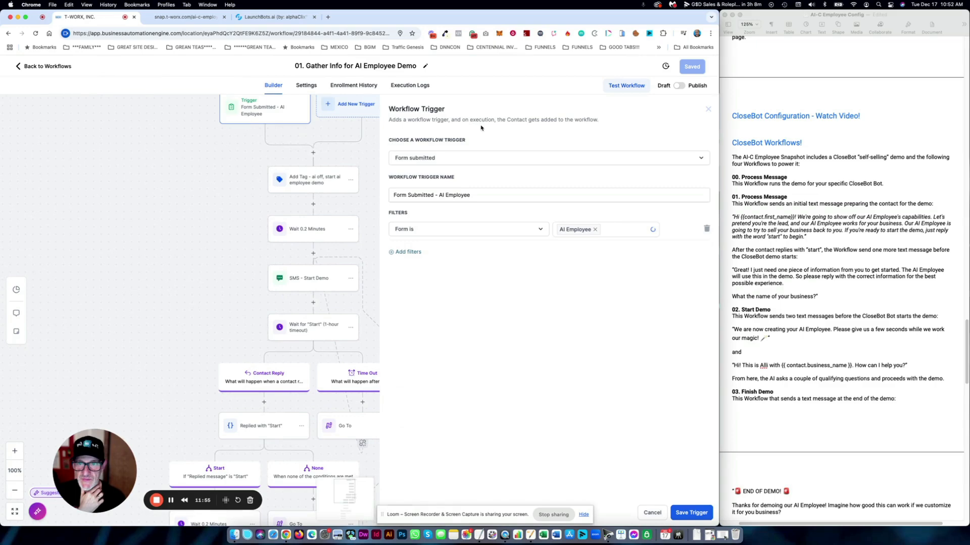
left_click(301, 180)
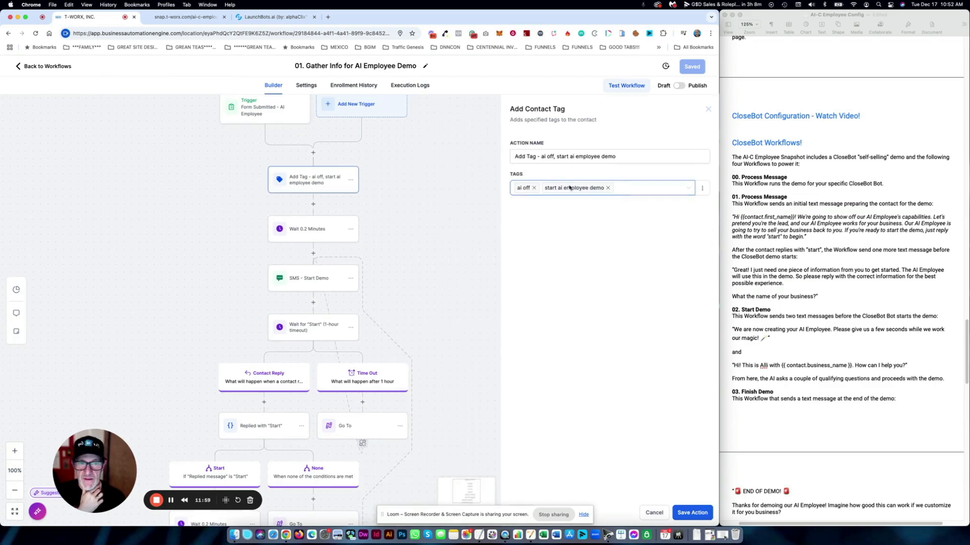
- Read the SMS - Start Demo message, then pan down to the Business Name steps
scroll(363, 202, "down", 3)
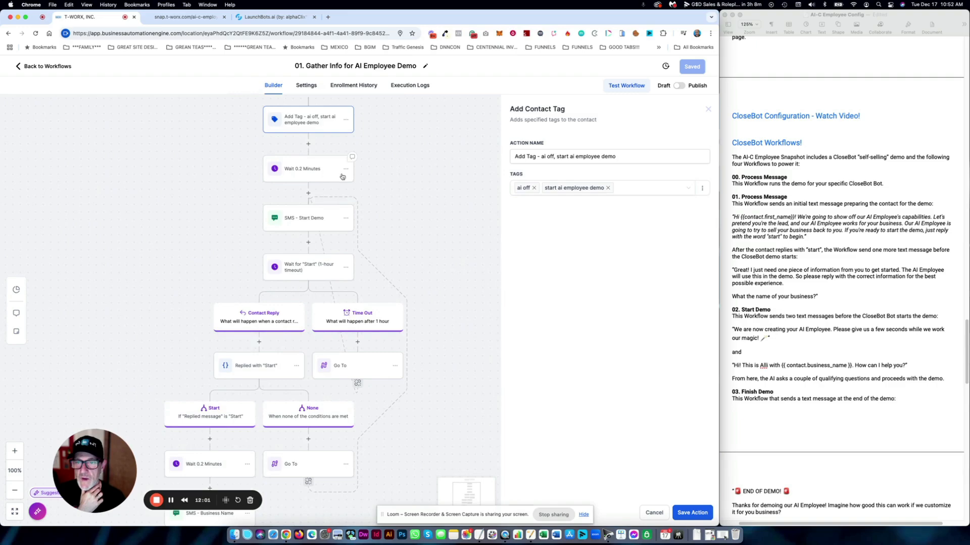
left_click(309, 218)
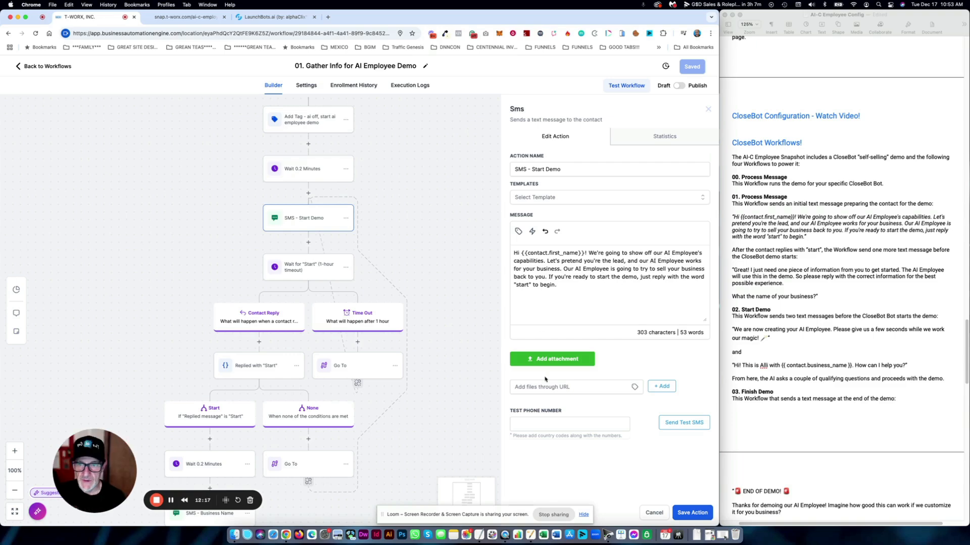
left_click(653, 512)
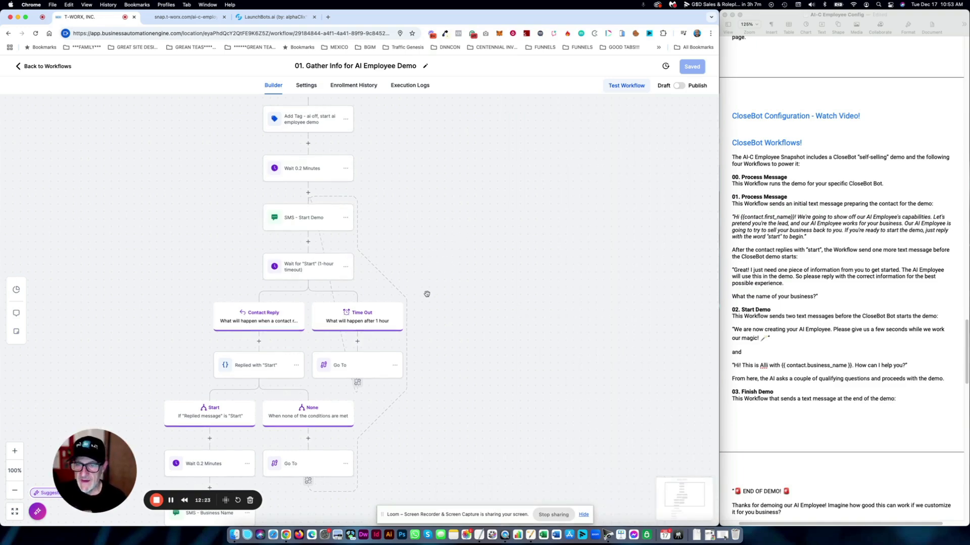
left_click_drag(426, 293, 430, 259)
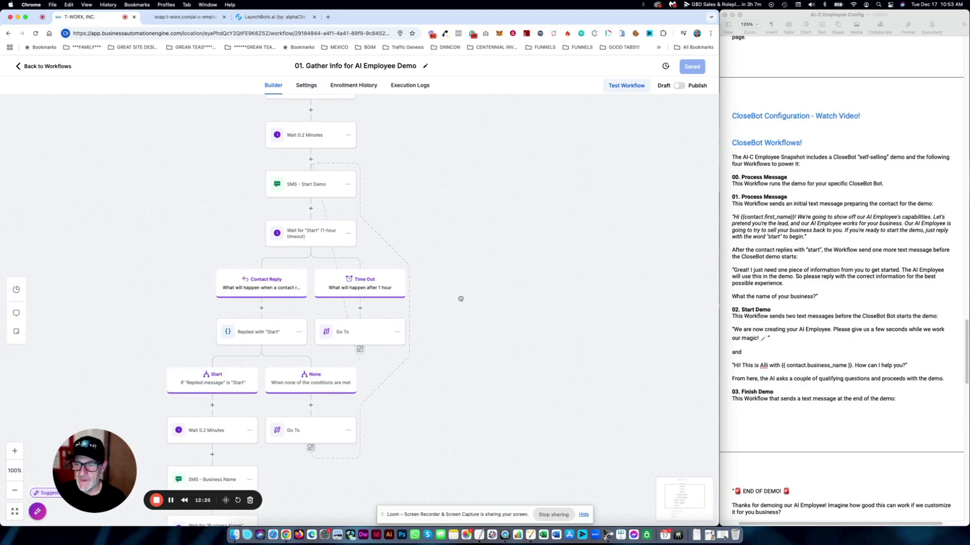
left_click_drag(461, 299, 471, 242)
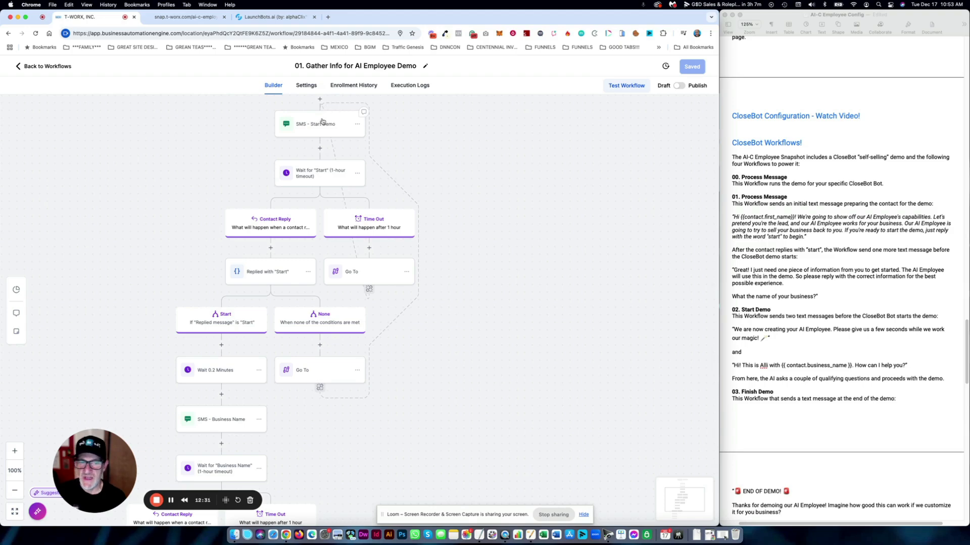
scroll(243, 227, "down", 4)
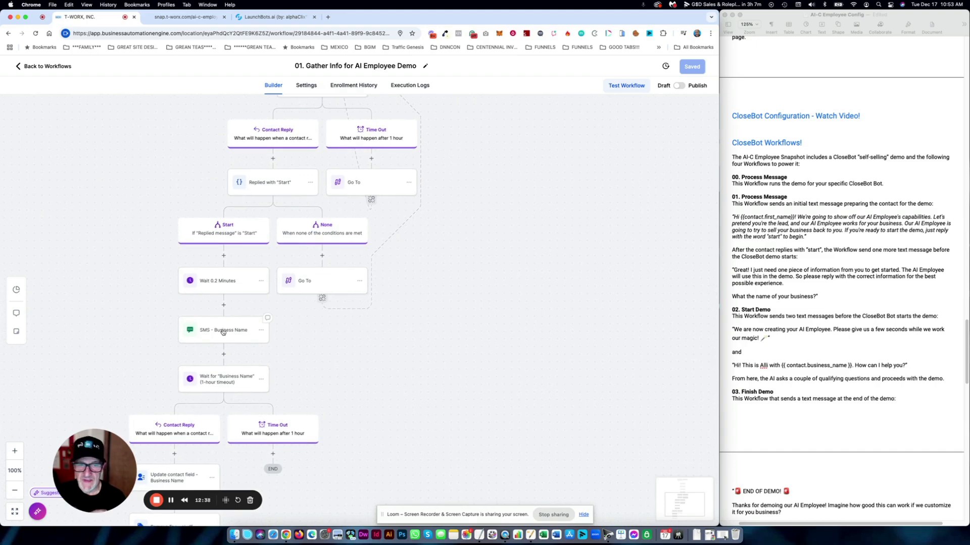
- Change 'What the name' to 'What's the name' in SMS - Business Name and save the workflow
left_click(225, 333)
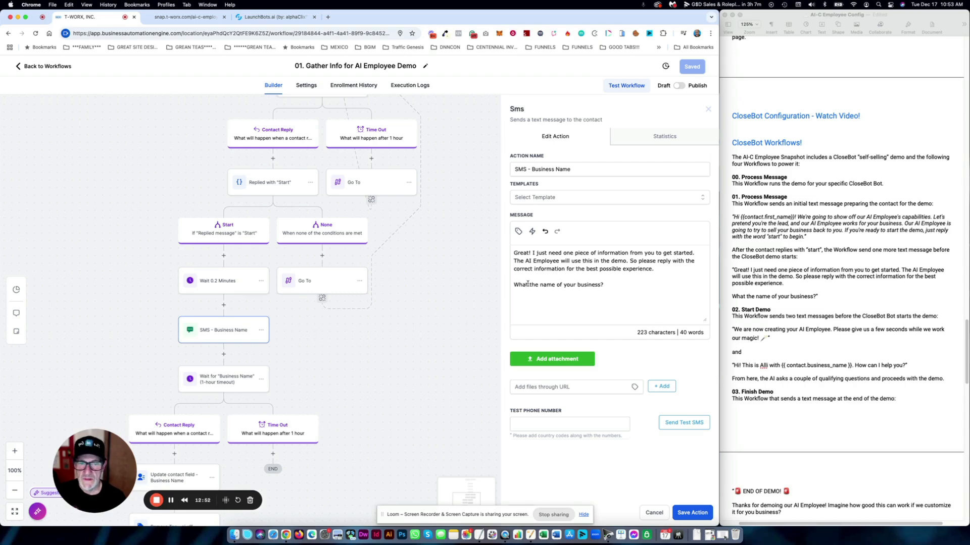
type("'s")
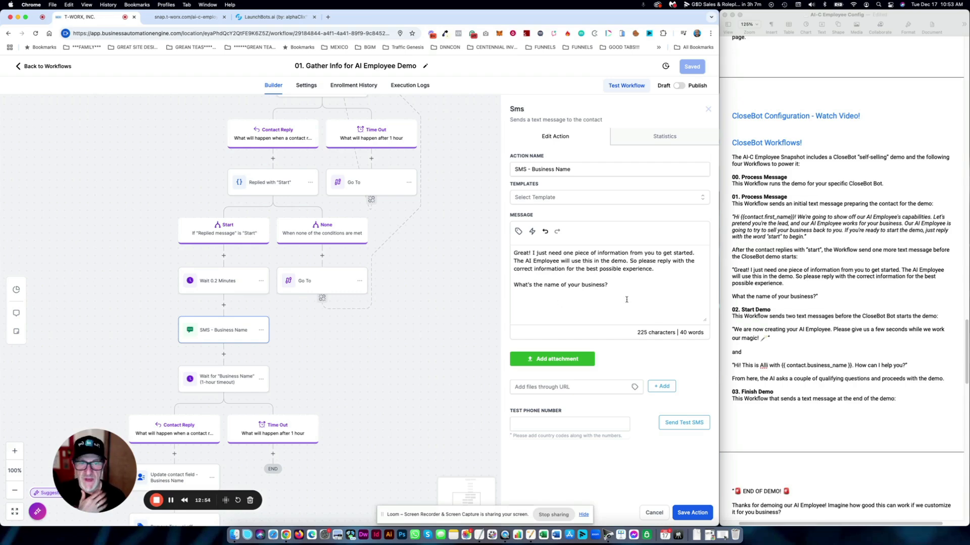
left_click(691, 513)
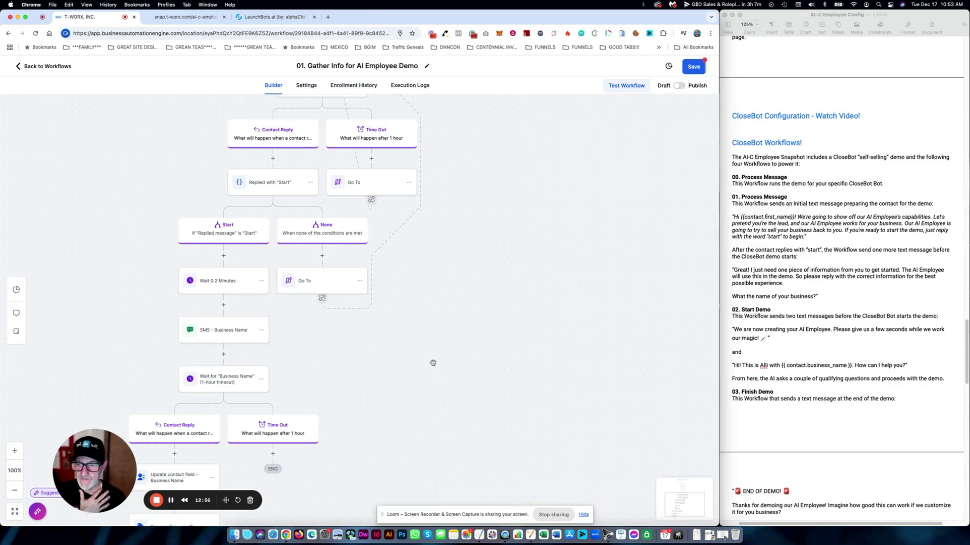
left_click_drag(416, 387, 454, 268)
scroll(439, 314, "down", 2)
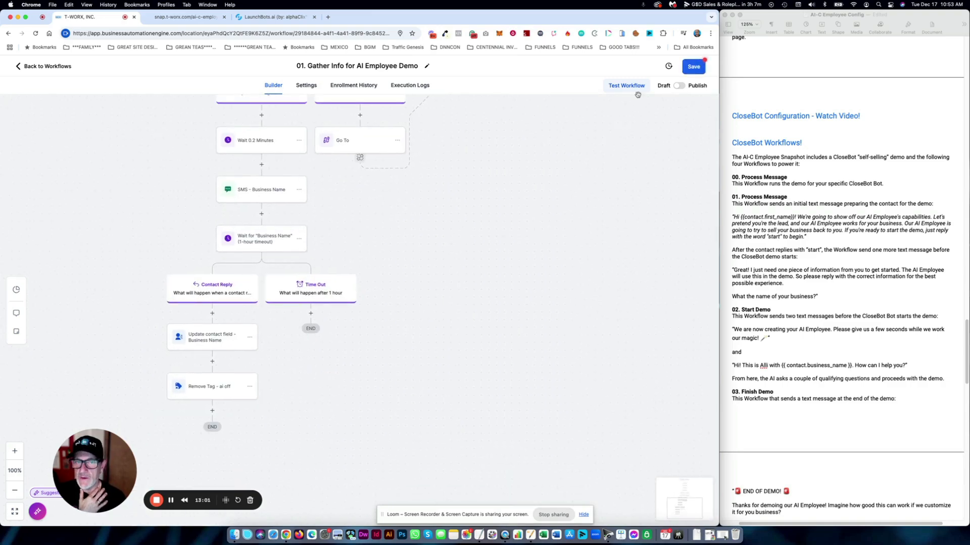
left_click(693, 67)
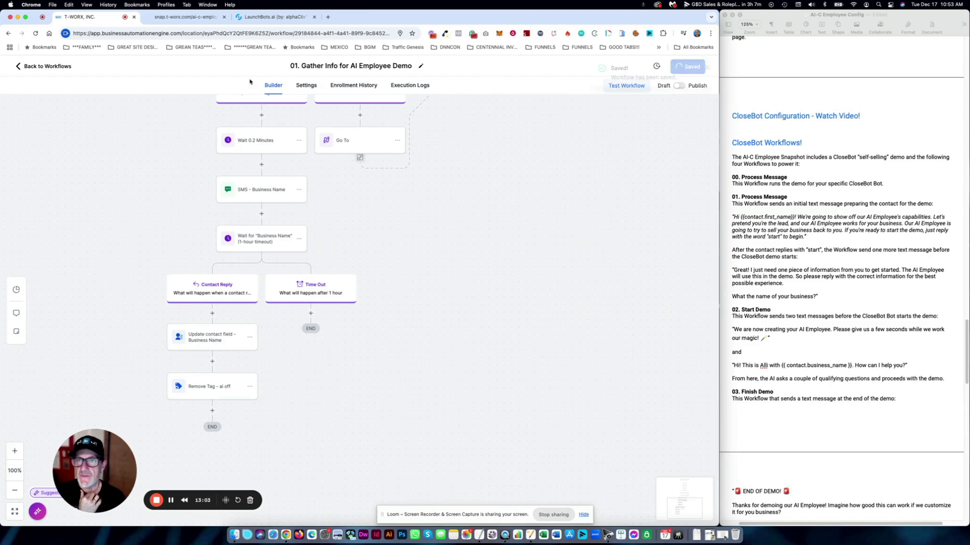
- Go back to the workflow list, enter the CloseBot folder, and open 02. Start Demo
left_click(59, 66)
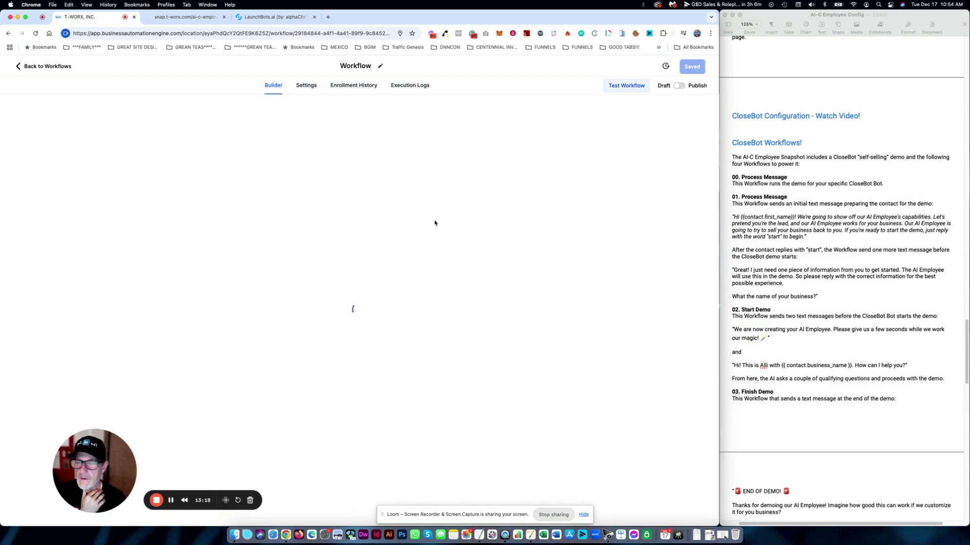
left_click(53, 66)
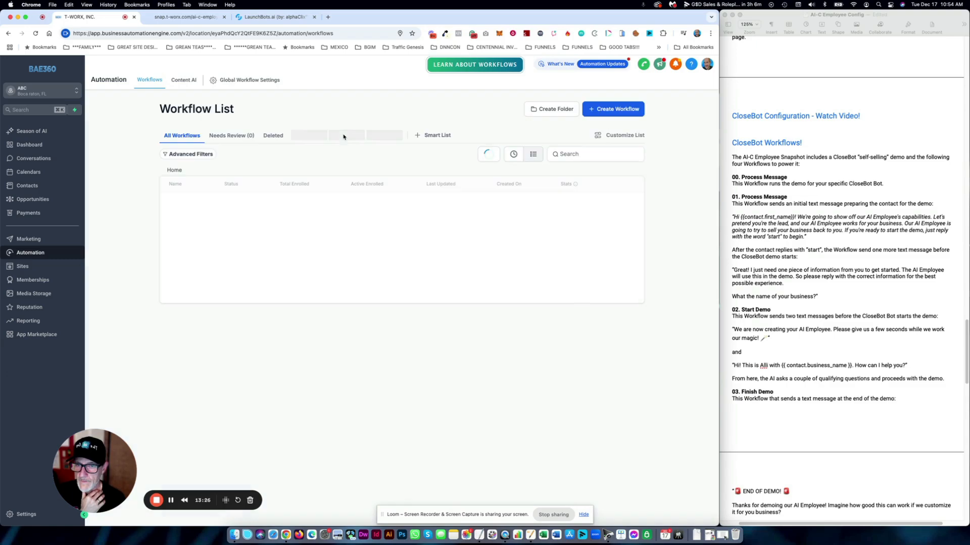
left_click(194, 231)
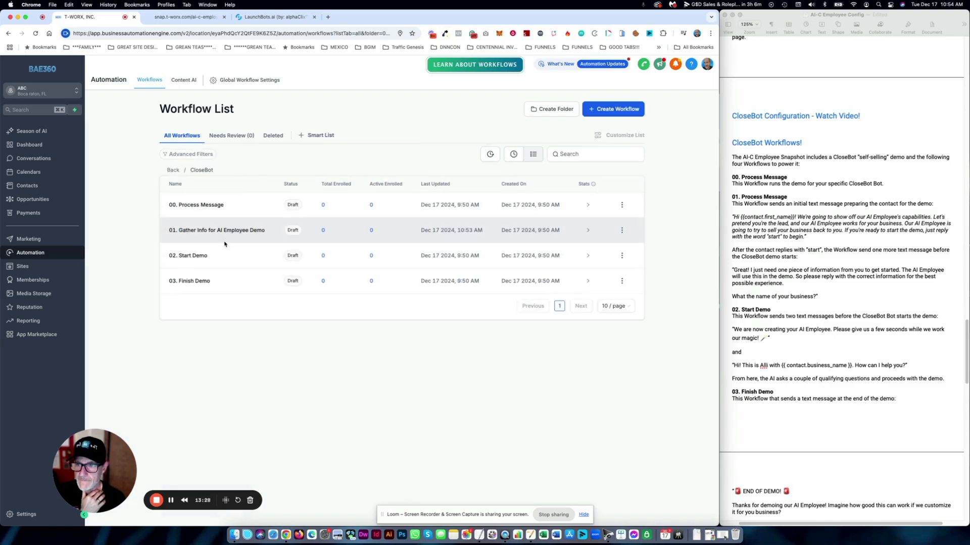
left_click(202, 256)
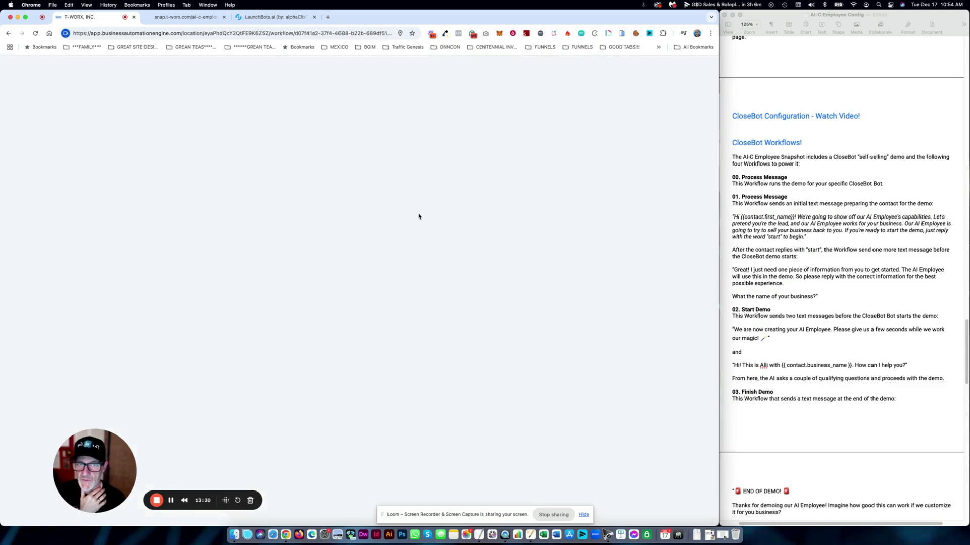
- Review the Start Demo trigger and SMS - Magic message without changes
left_click(324, 186)
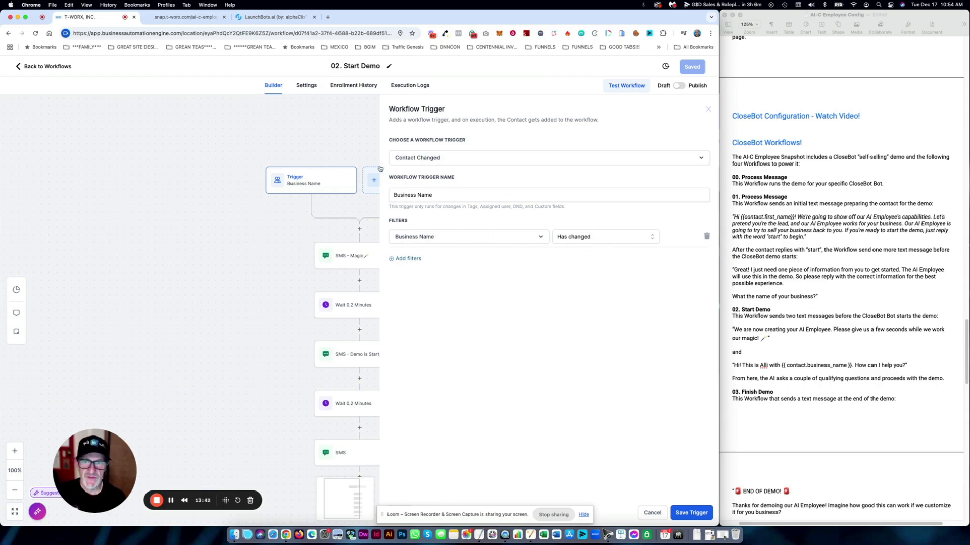
left_click(652, 513)
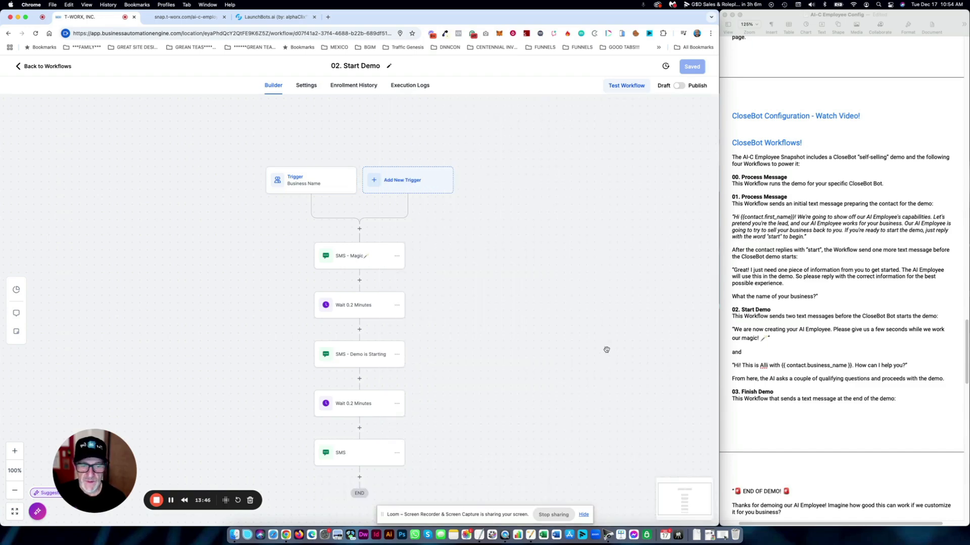
left_click(339, 256)
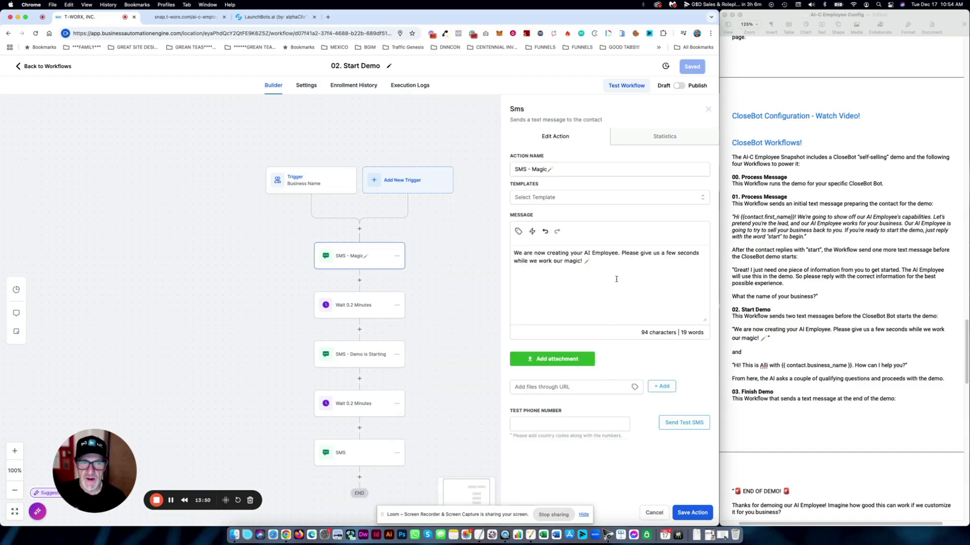
left_click(654, 513)
left_click_drag(548, 340, 548, 245)
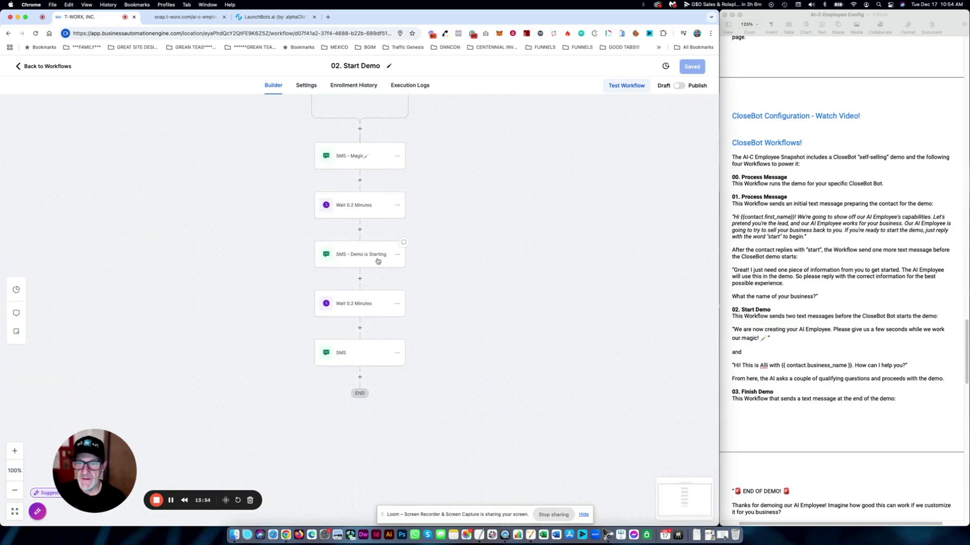
- Save the Demo is Starting SMS, check the final SMS, save the workflow, and return to the list
left_click(357, 260)
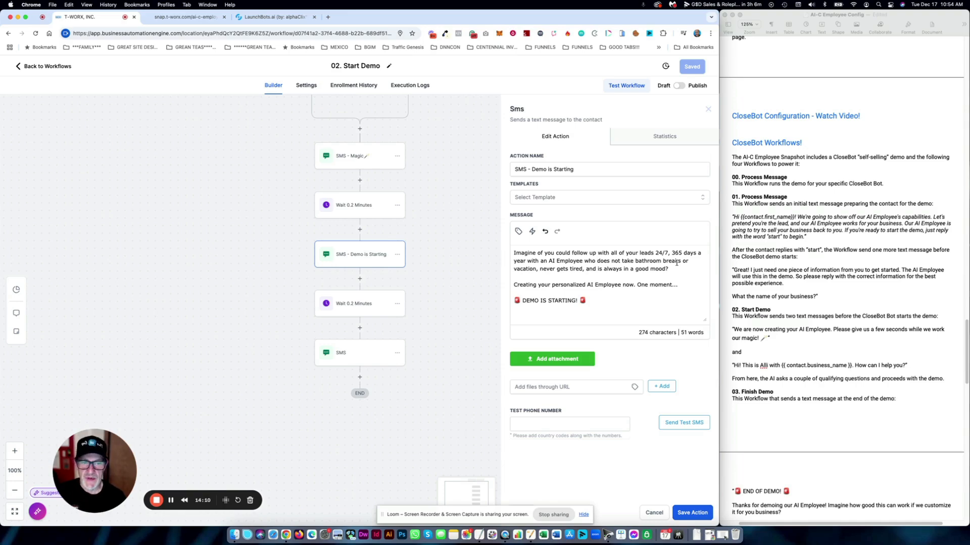
left_click_drag(601, 302, 510, 301)
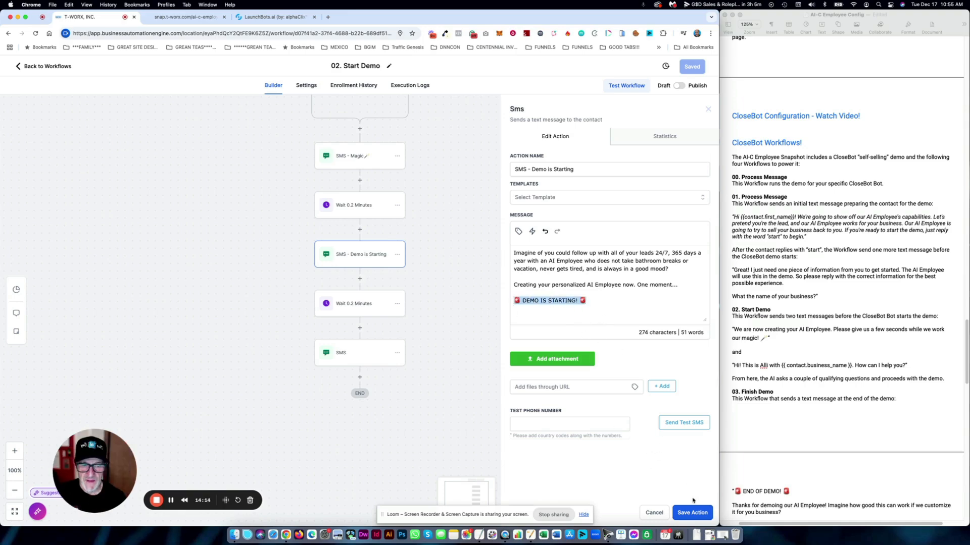
left_click(696, 514)
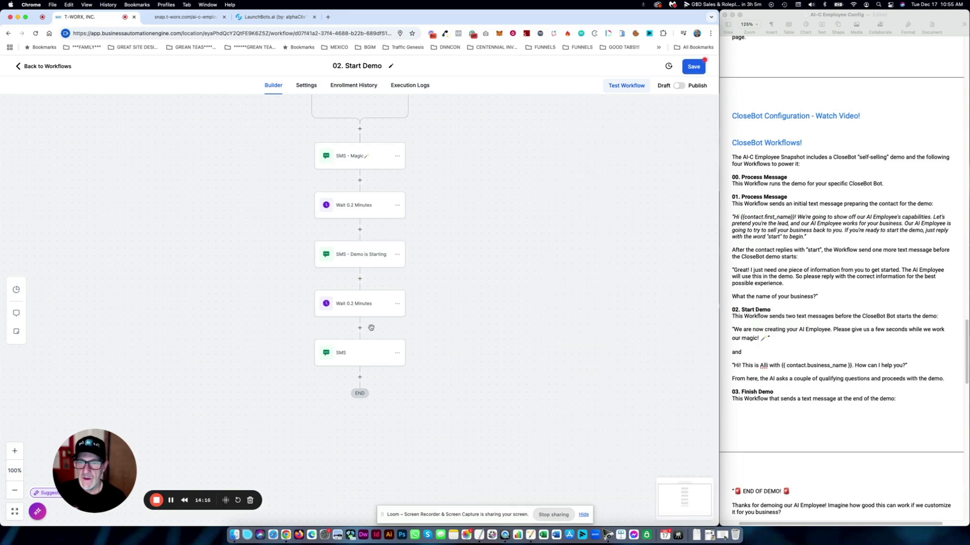
left_click(367, 356)
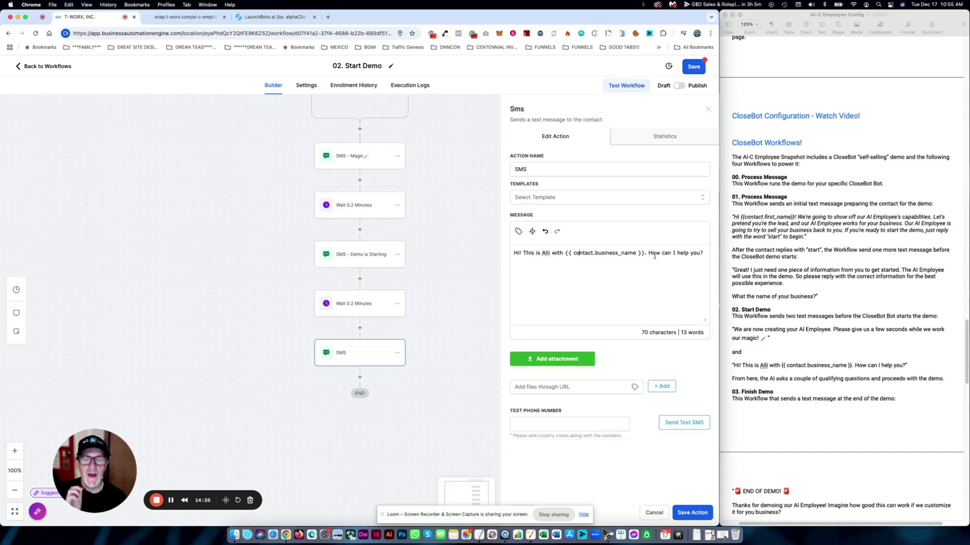
left_click(703, 512)
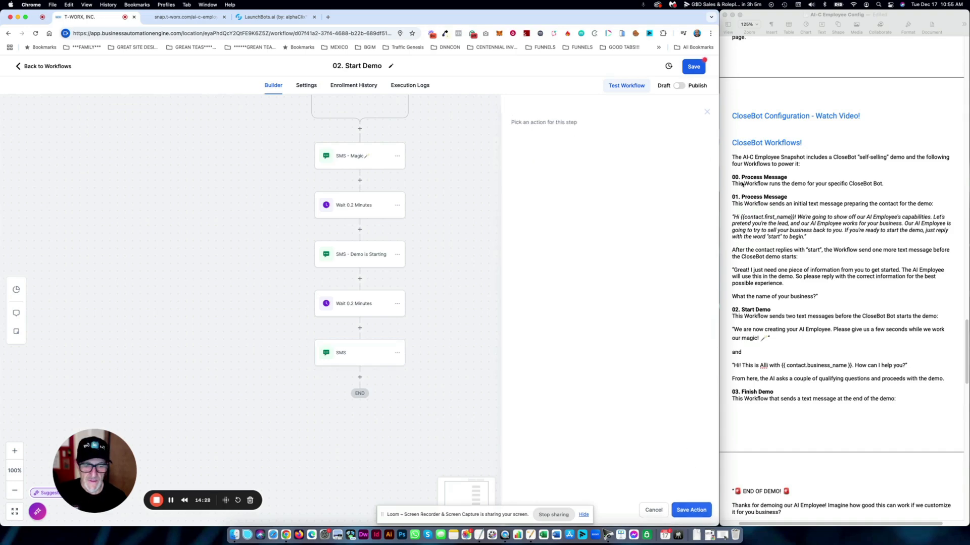
left_click(694, 71)
left_click(32, 66)
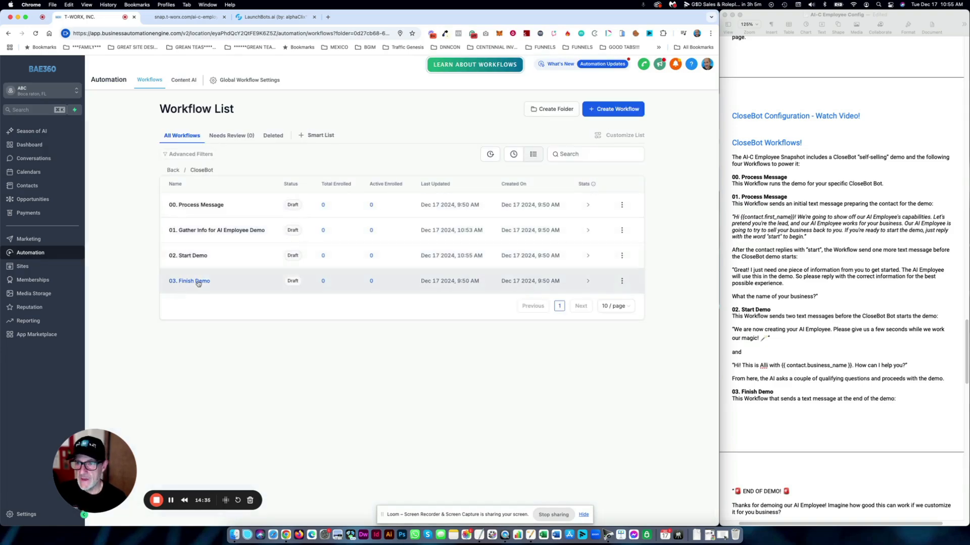
- In 03. Finish Demo, filter the Customer Booked Appointment trigger to Fake Calendar and save it
left_click(197, 283)
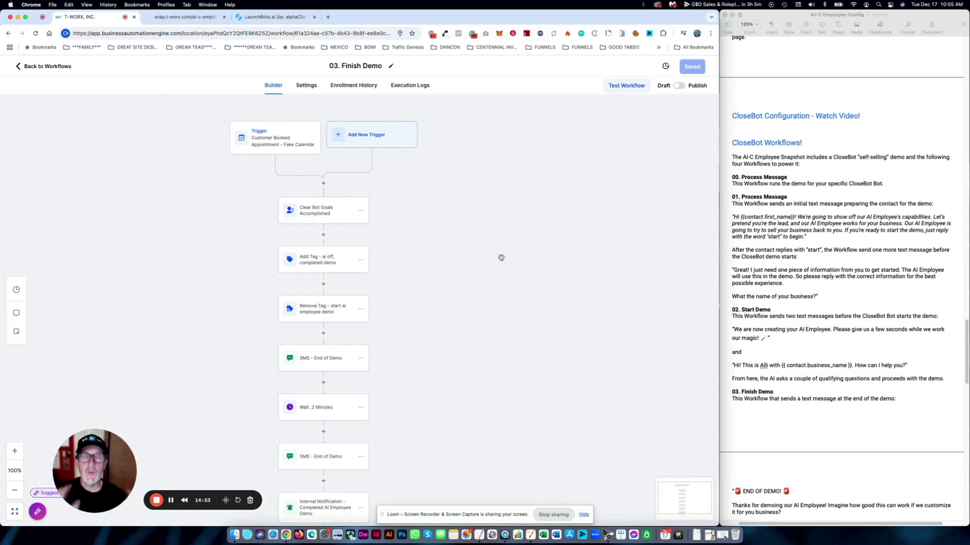
left_click(290, 146)
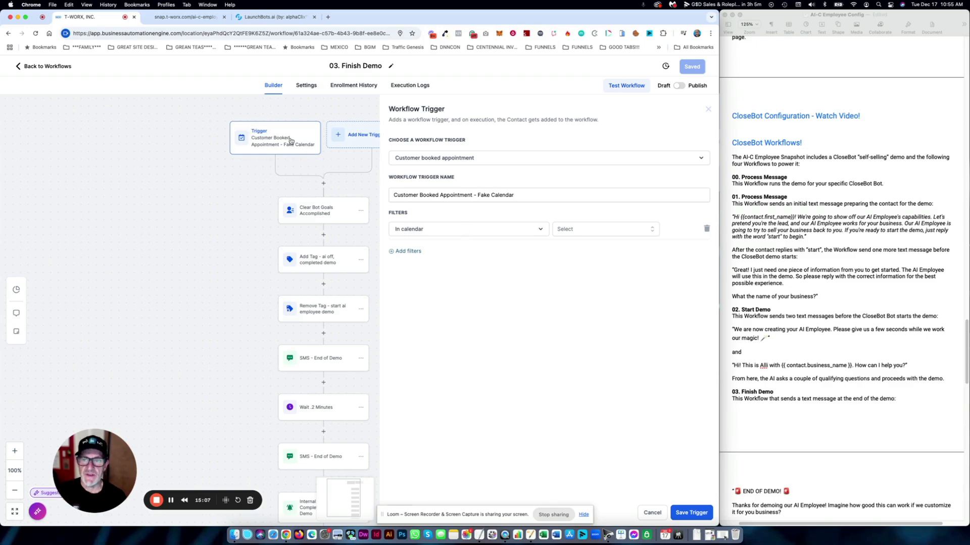
left_click(582, 229)
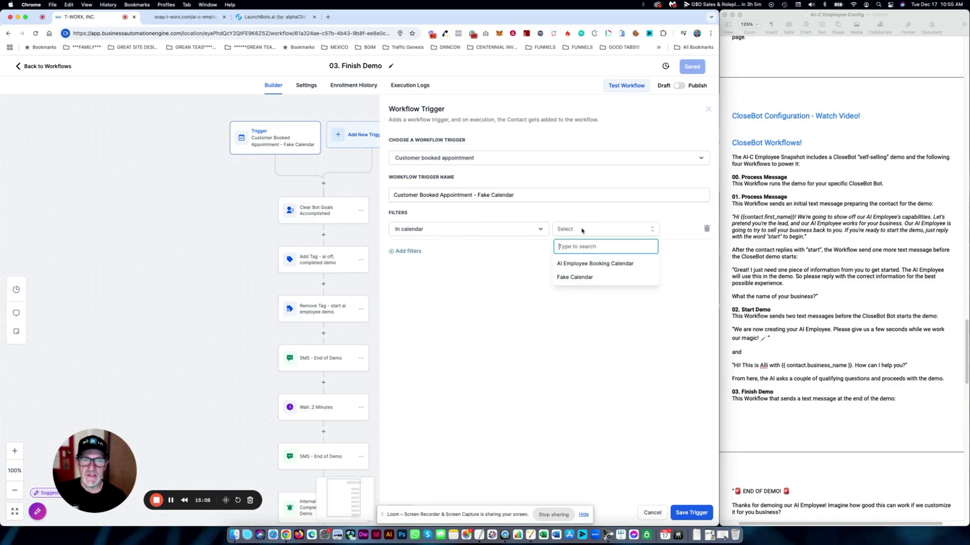
left_click(569, 277)
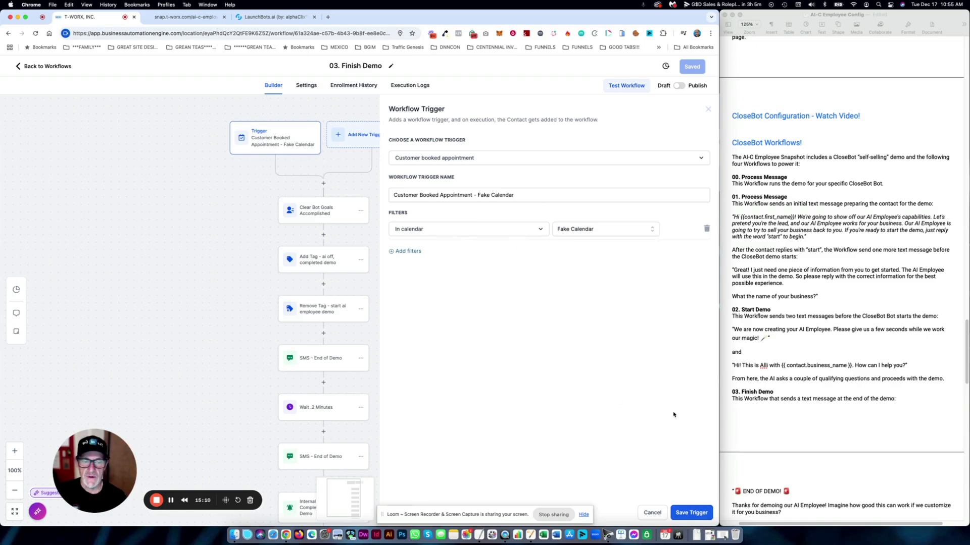
left_click(689, 513)
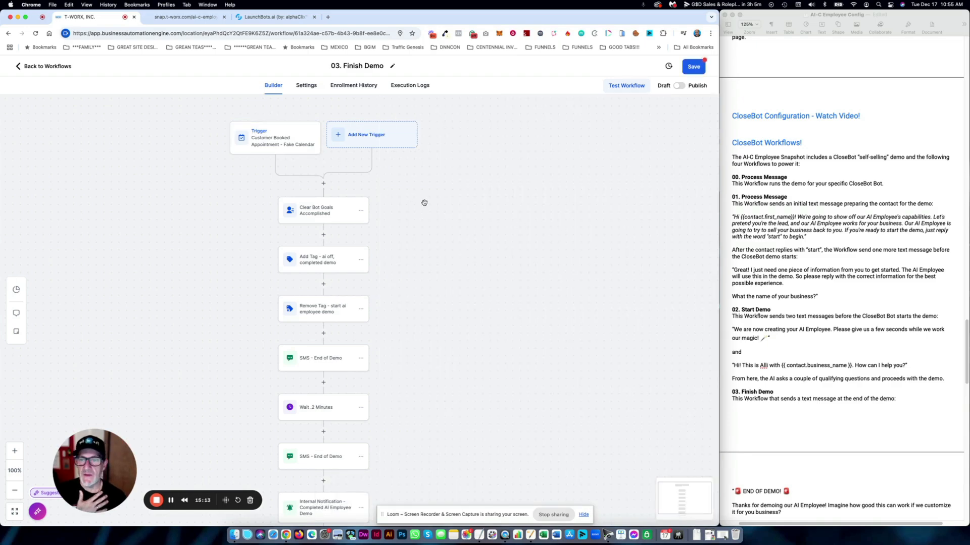
scroll(434, 182, "down", 2)
left_click(327, 165)
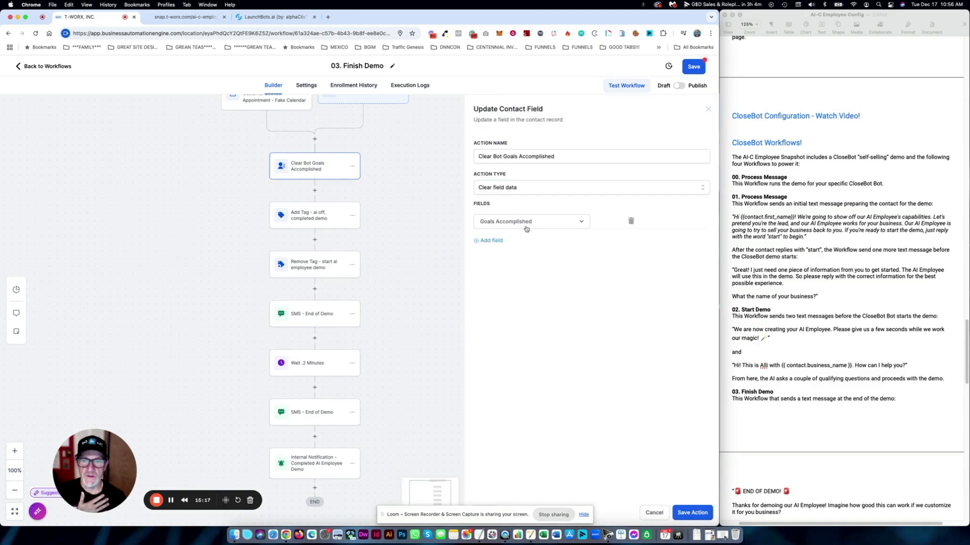
left_click(655, 513)
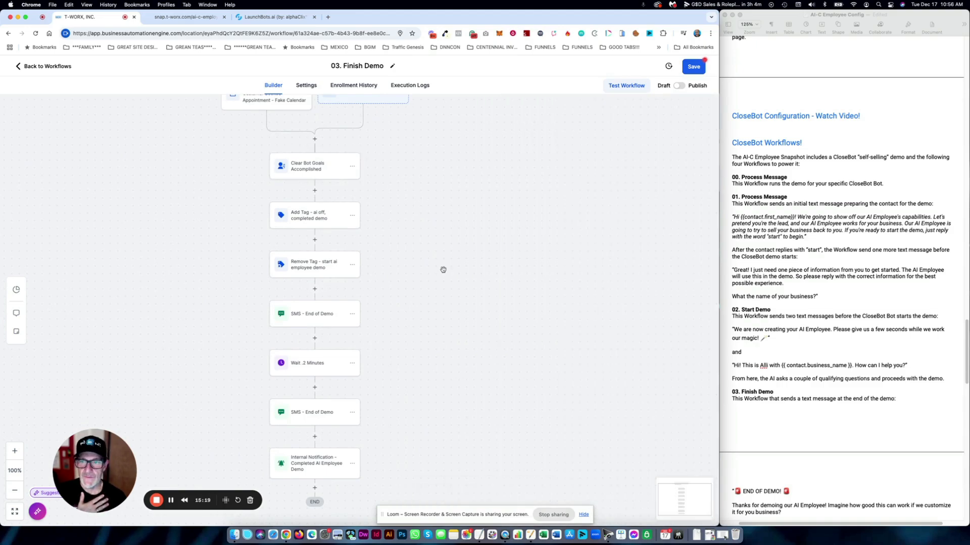
left_click(304, 216)
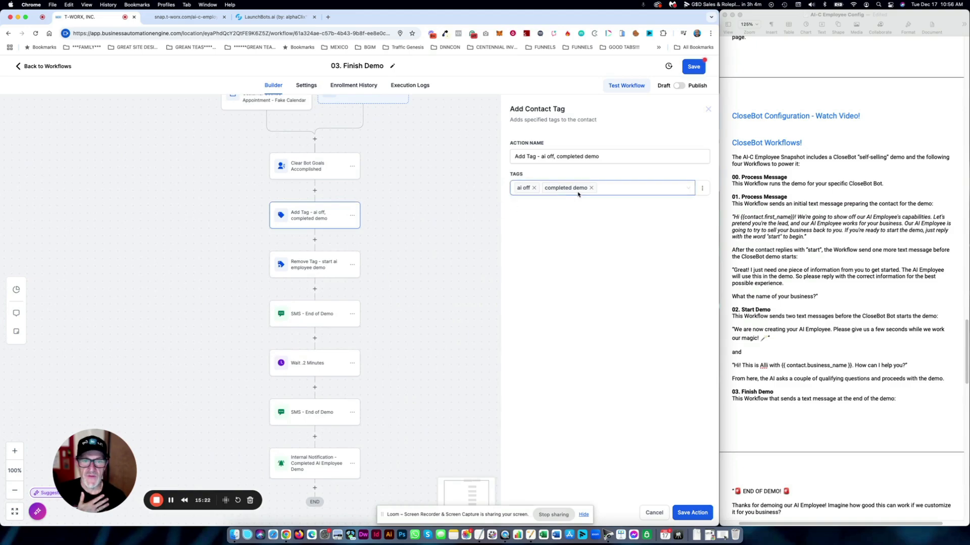
left_click(317, 266)
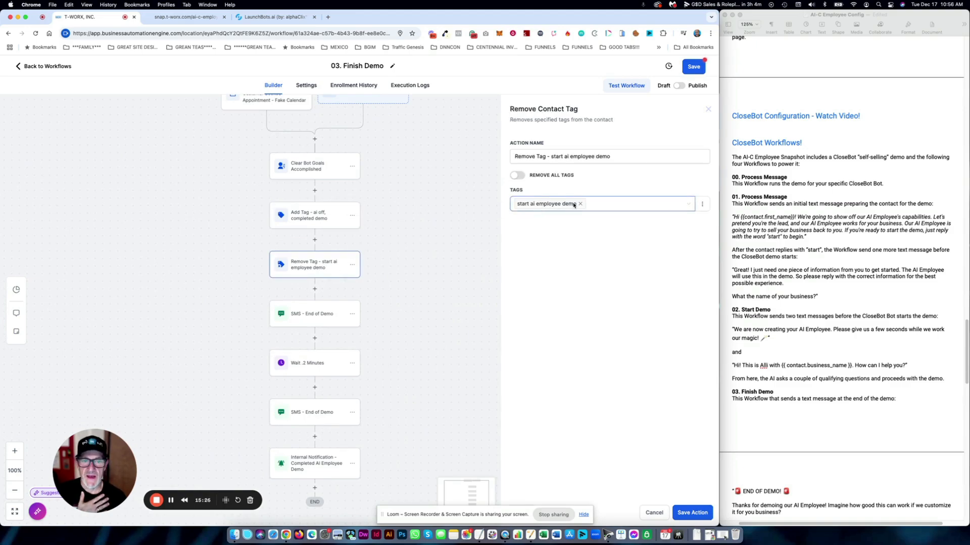
left_click(315, 314)
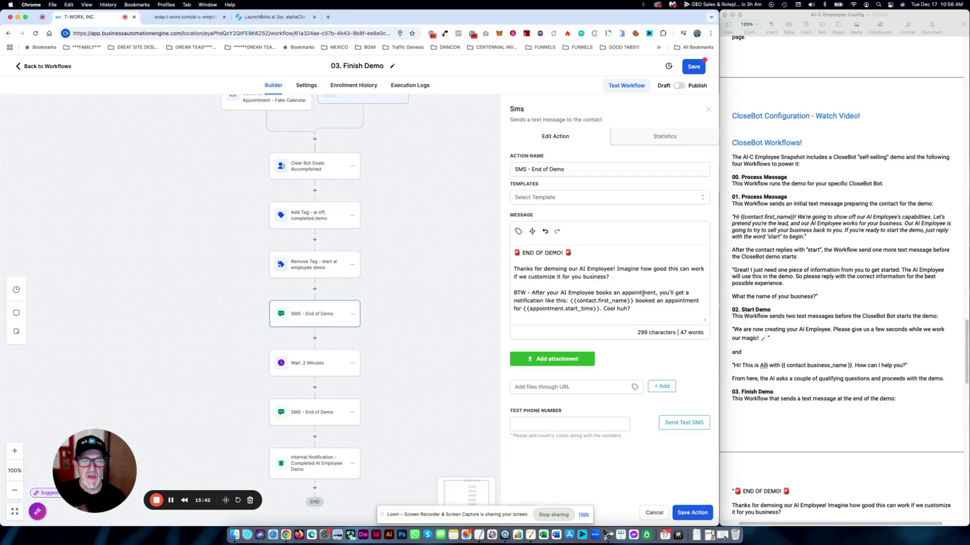
left_click_drag(636, 307, 566, 299)
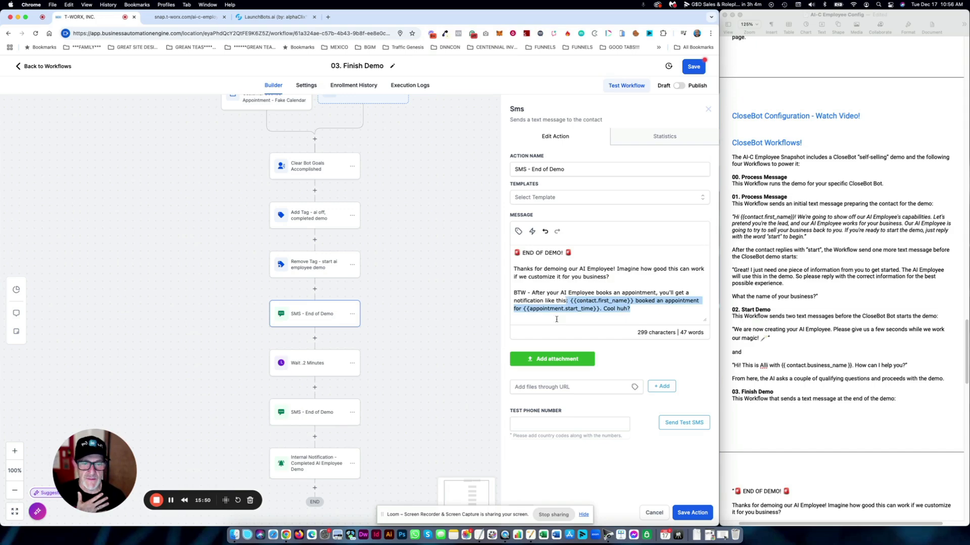
left_click(692, 513)
left_click_drag(445, 342, 454, 256)
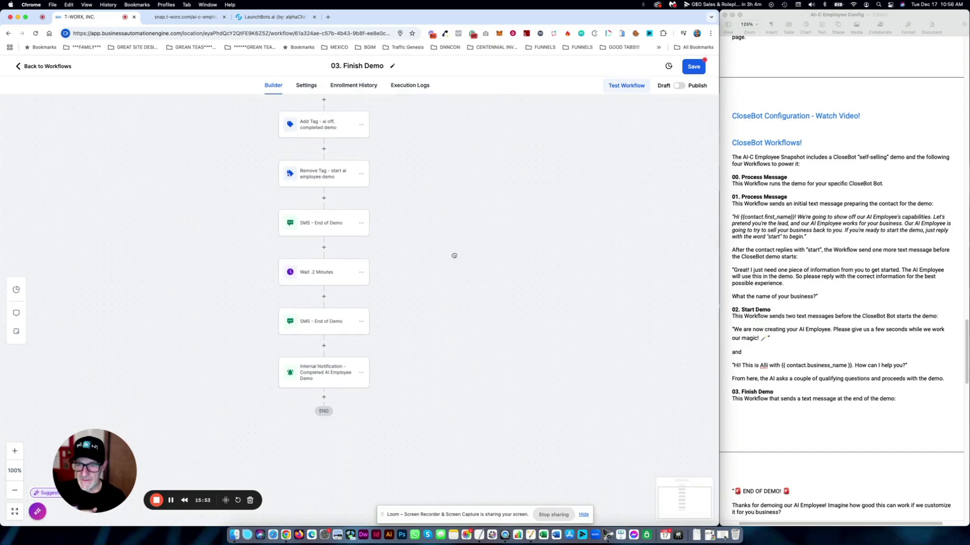
- Put the Booking Page trigger link in the second End of Demo SMS, discard it, then open the Internal Notification
left_click(314, 326)
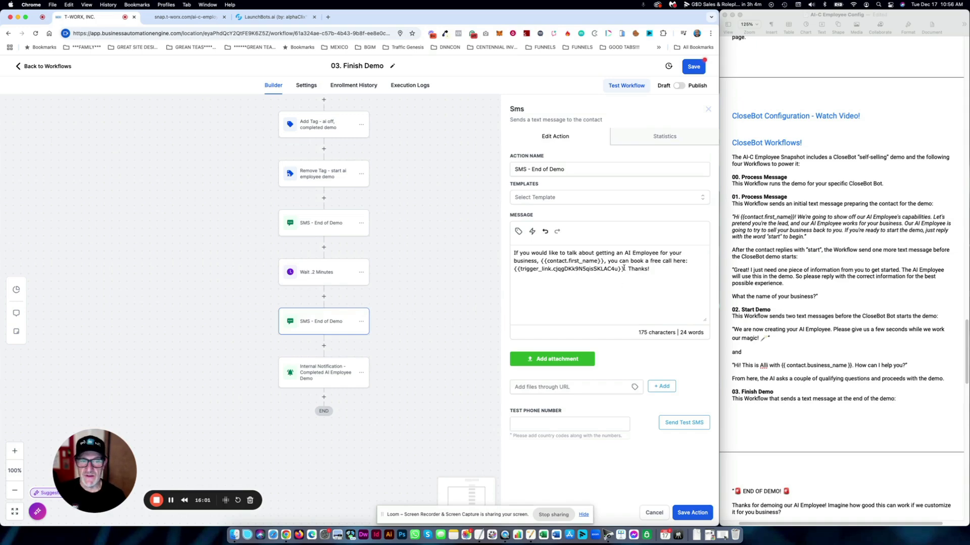
left_click_drag(624, 268, 512, 271)
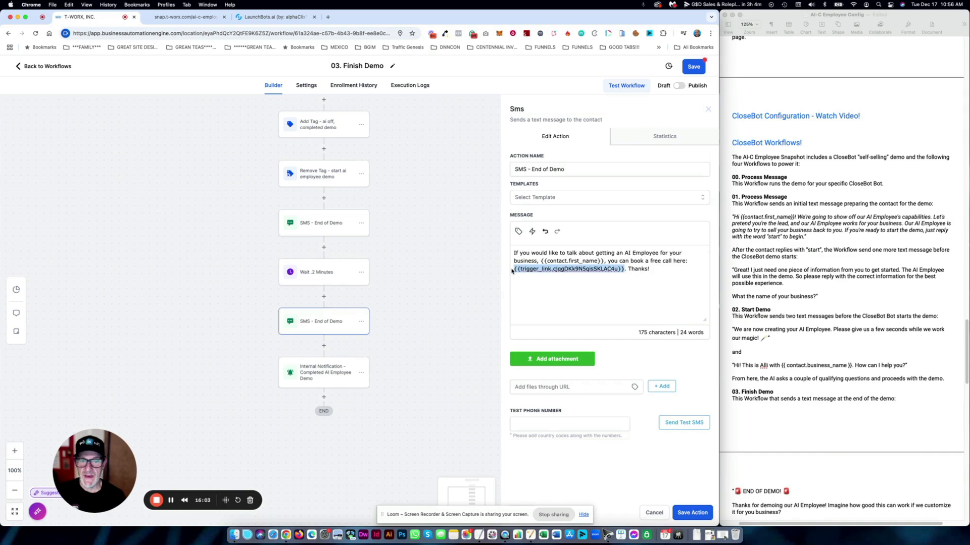
left_click(532, 231)
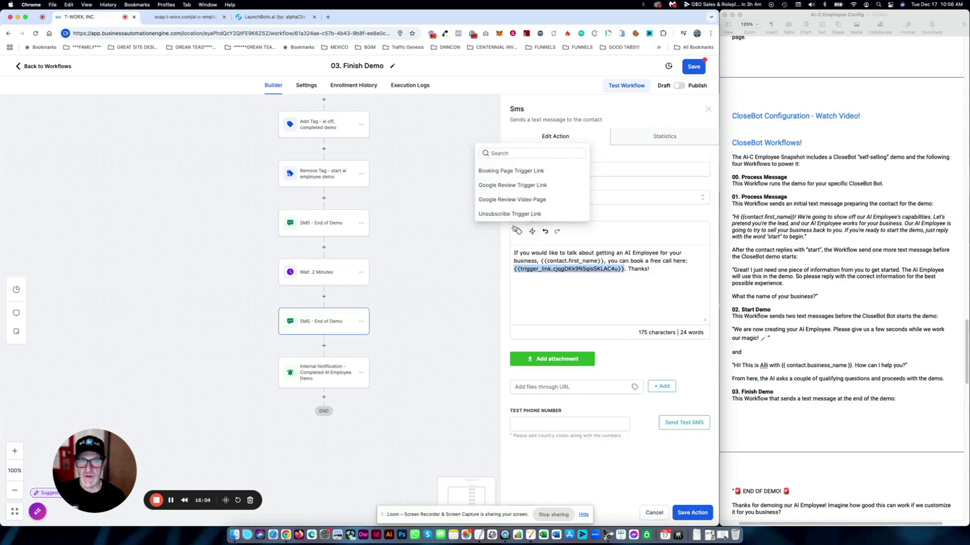
left_click(530, 172)
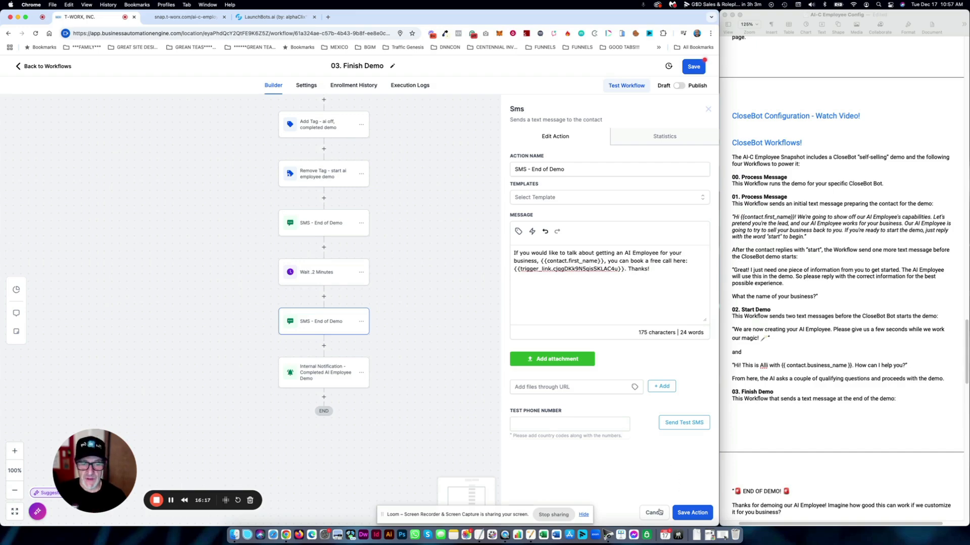
left_click(661, 511)
left_click(324, 371)
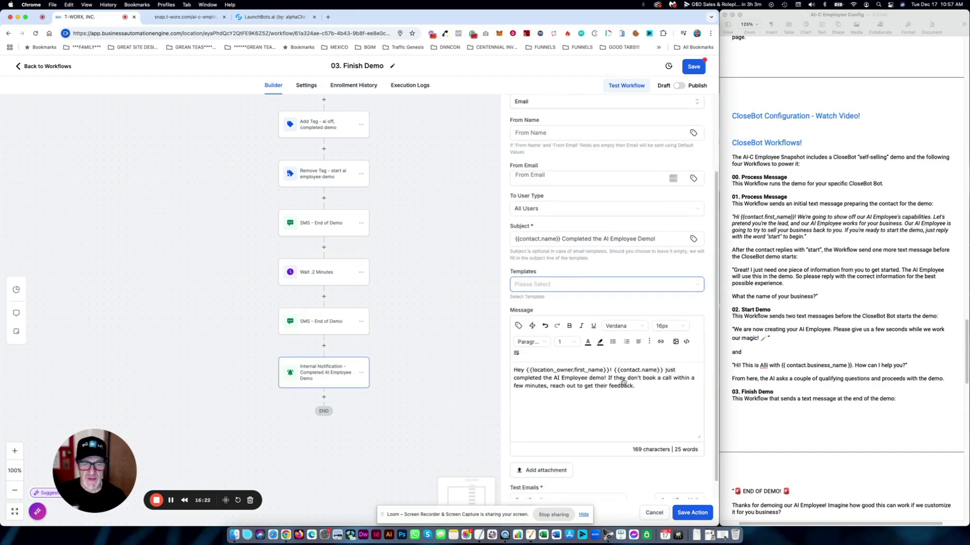
- Review the Completed AI Employee Demo email message, then cancel out of the notification settings
scroll(679, 362, "down", 1)
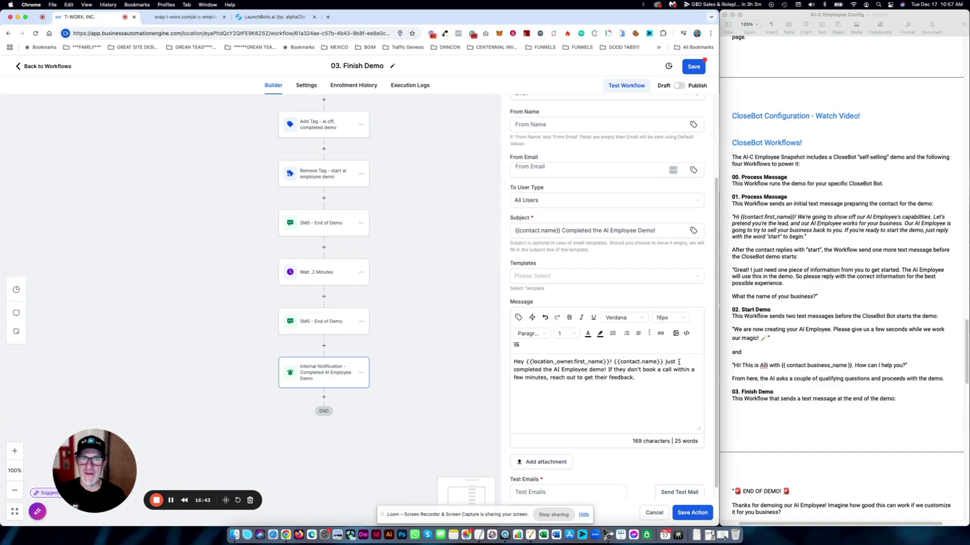
left_click(646, 512)
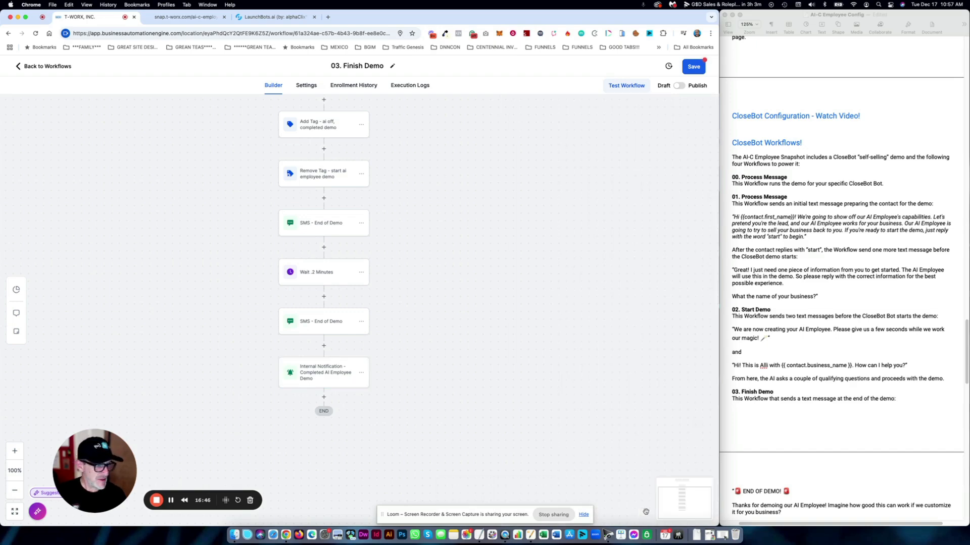